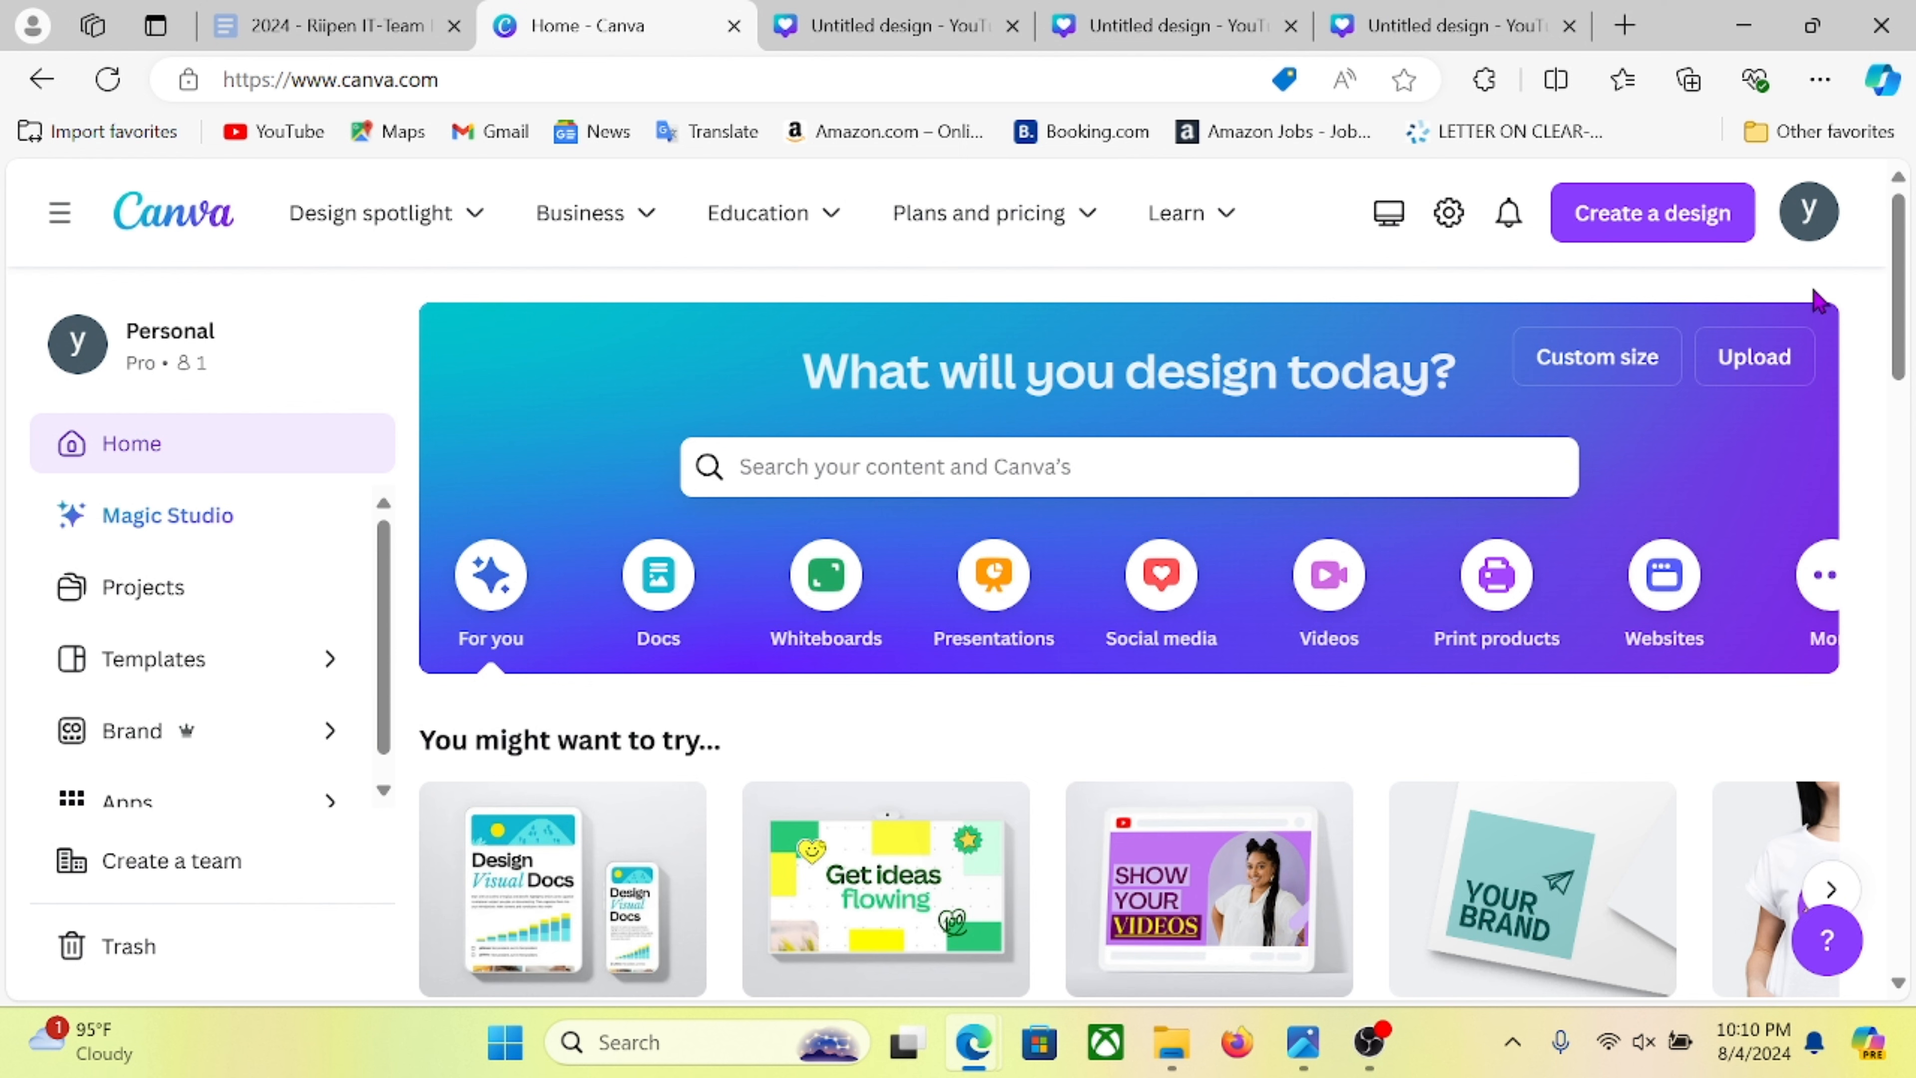
pyautogui.click(1652, 219)
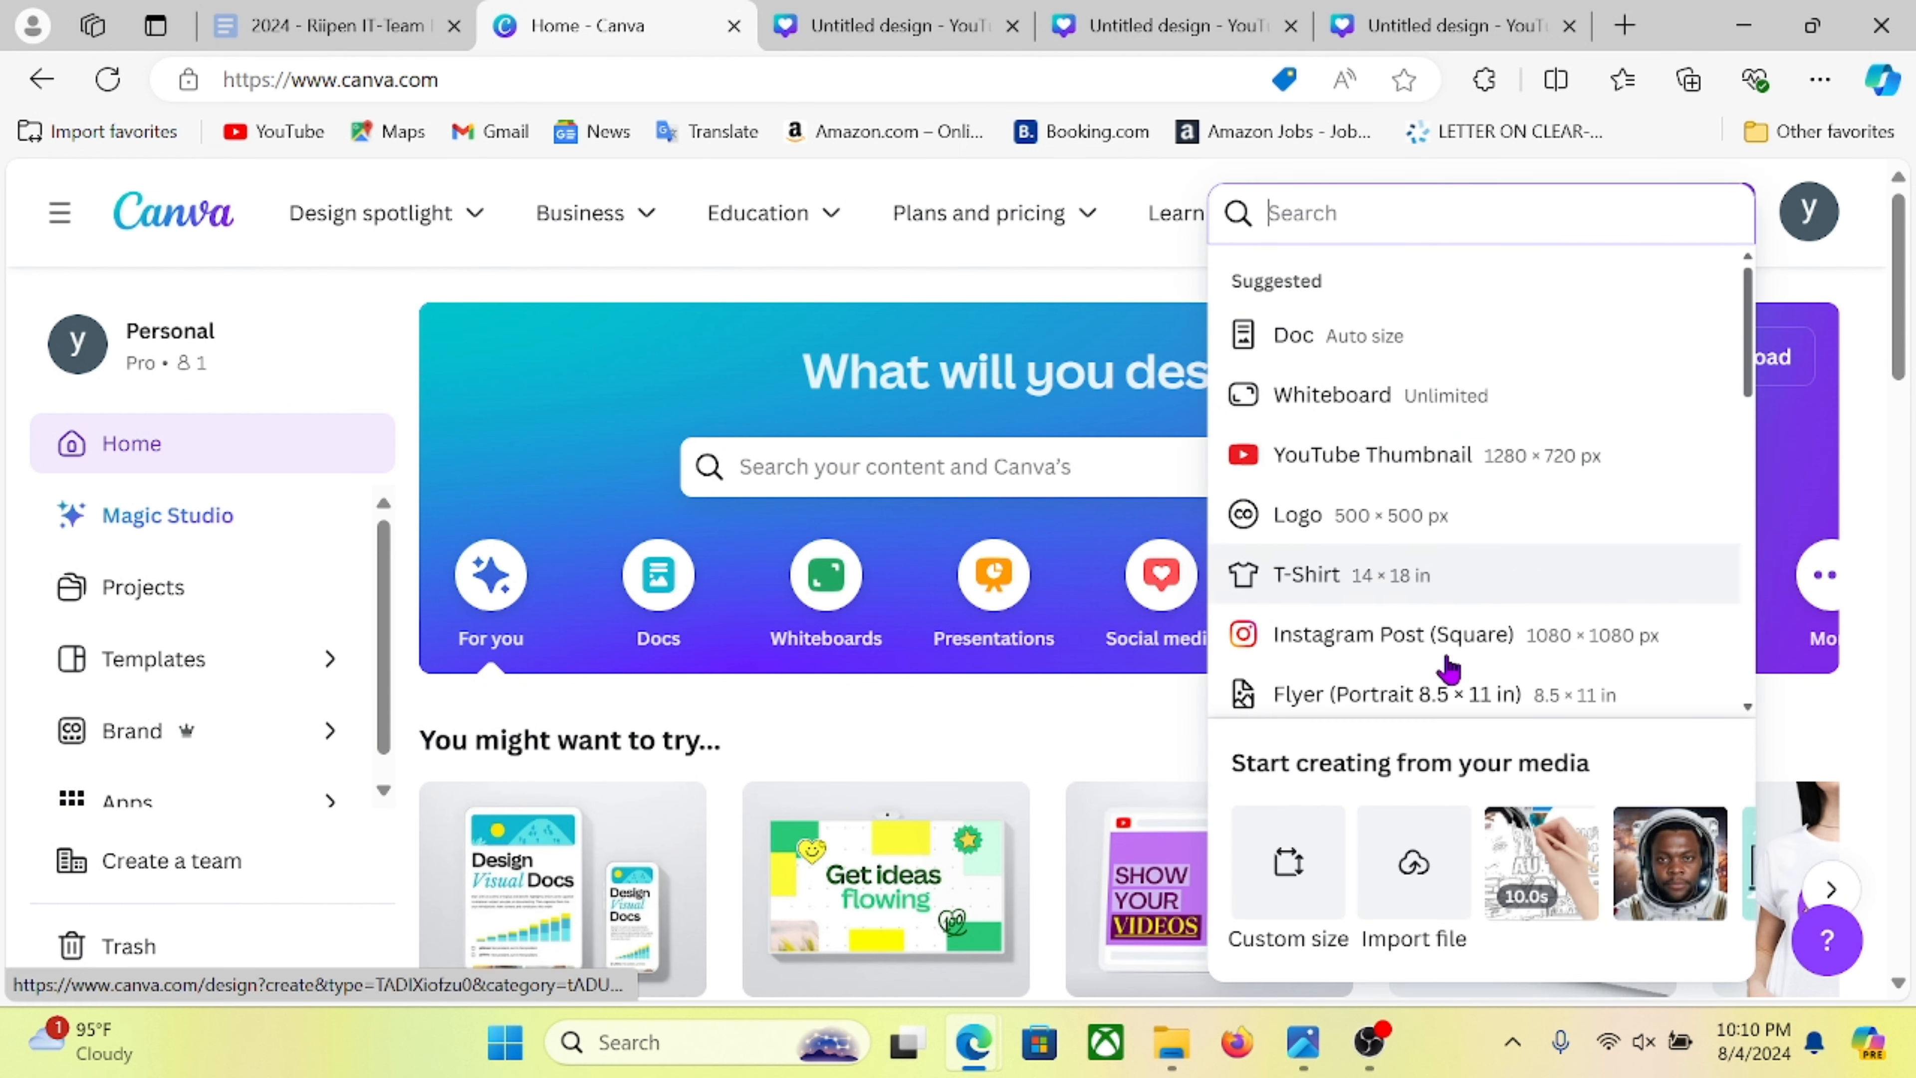
pyautogui.click(1301, 866)
pyautogui.scroll(-5, 1357, 822)
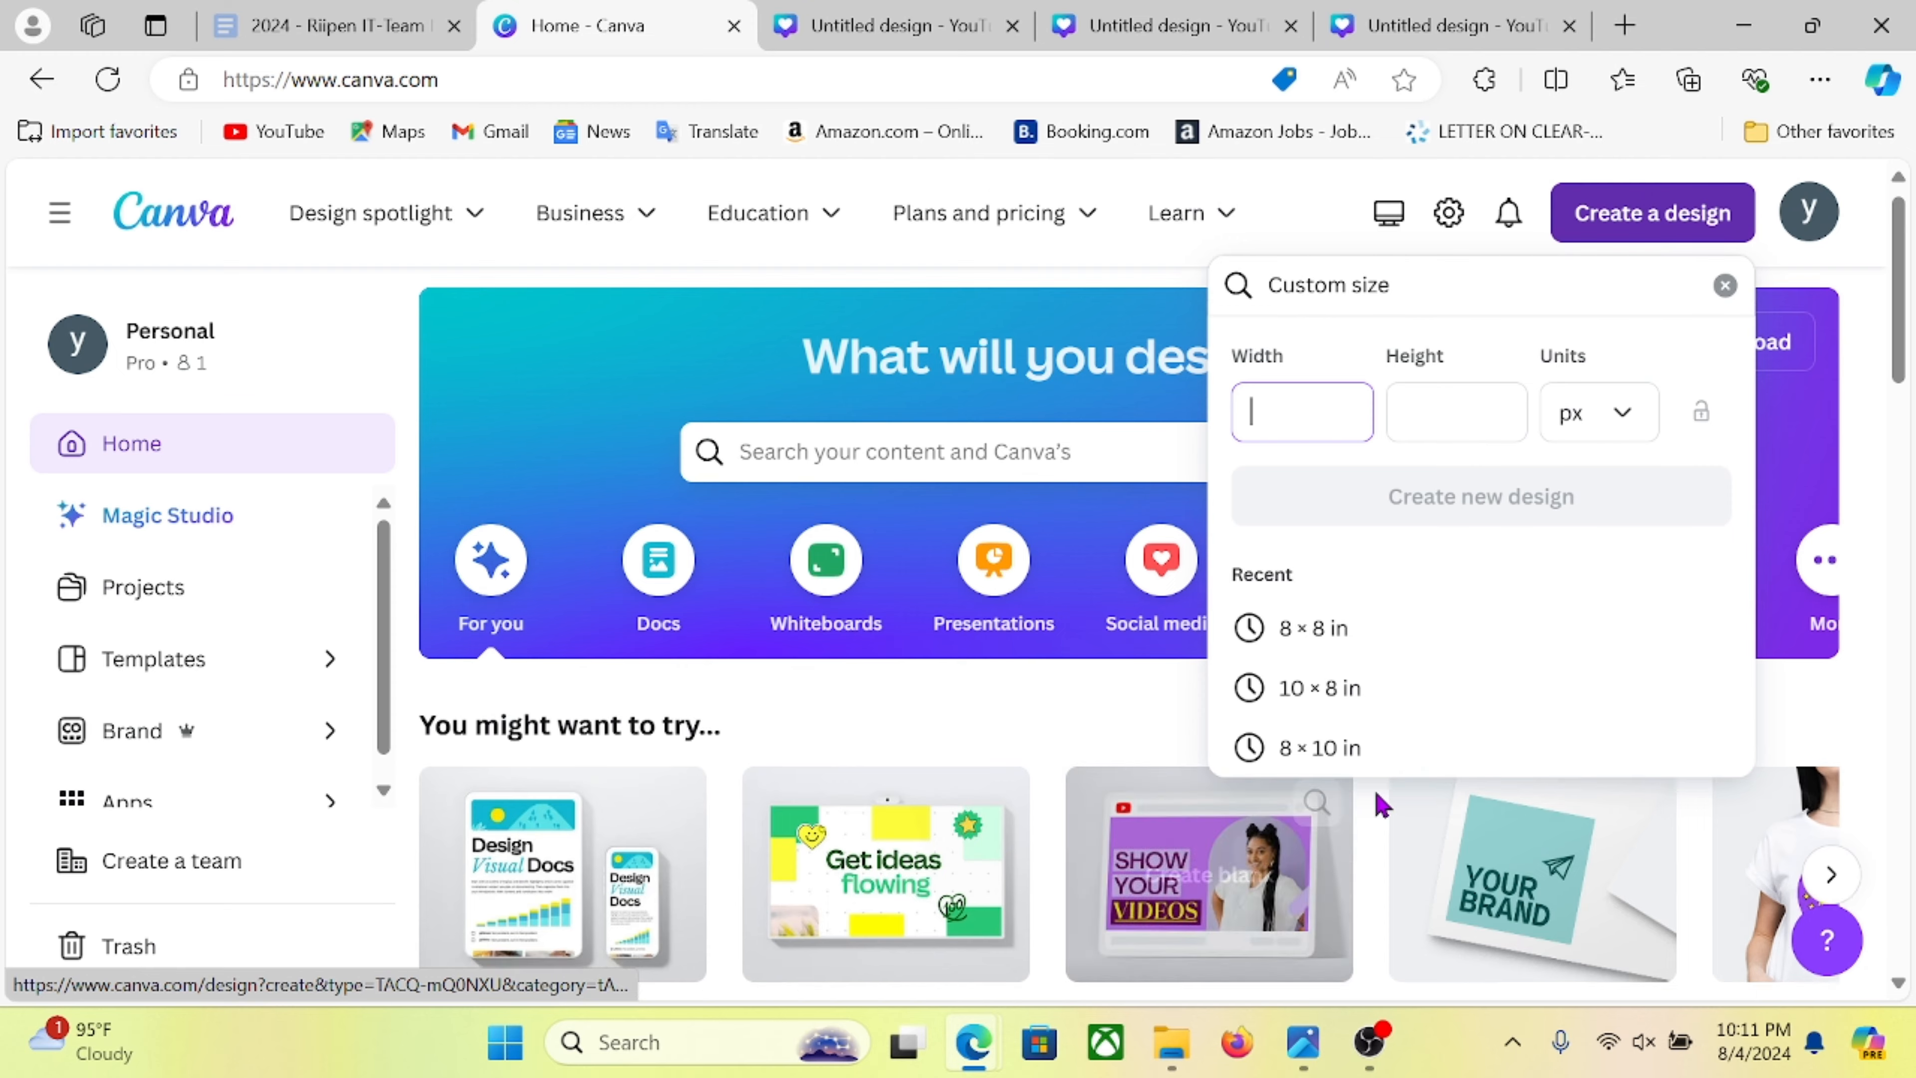
pyautogui.scroll(5, 1390, 697)
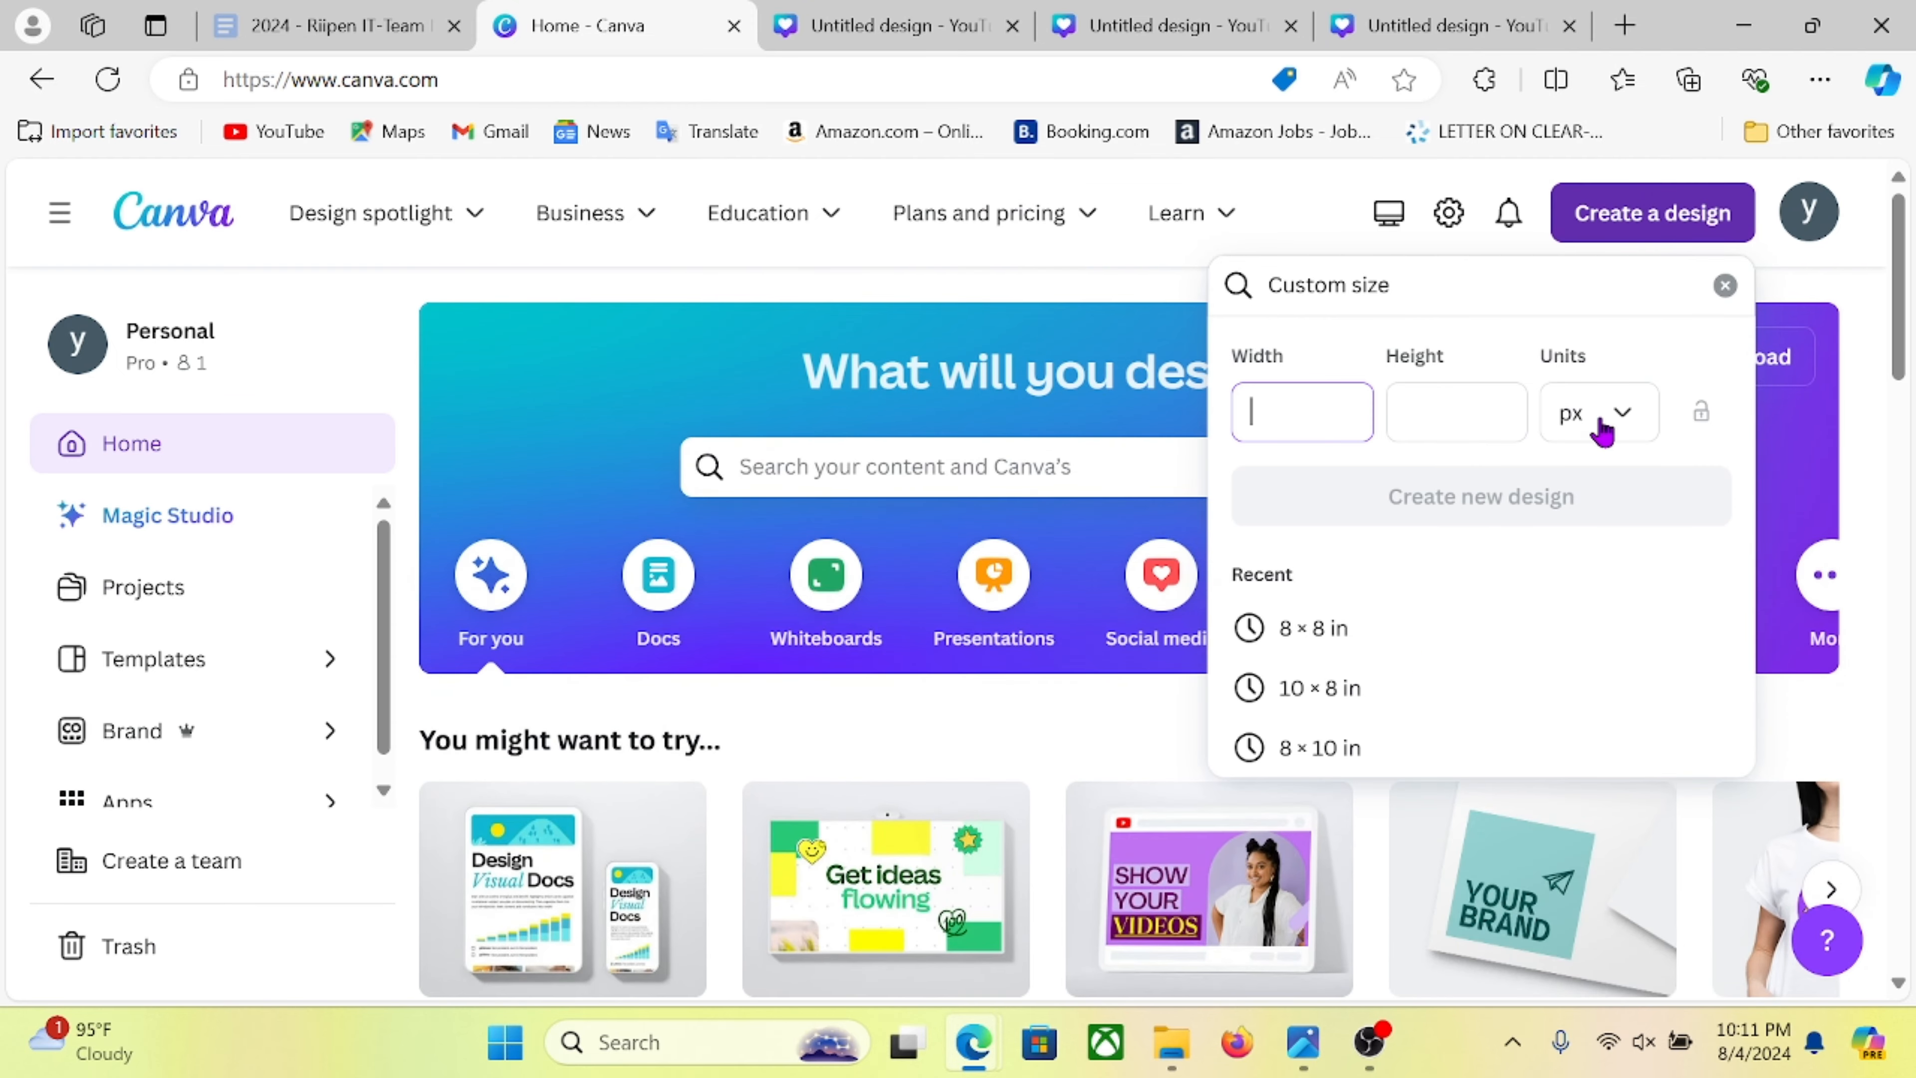
pyautogui.scroll(-5, 1378, 753)
pyautogui.scroll(5, 1423, 607)
pyautogui.click(1624, 413)
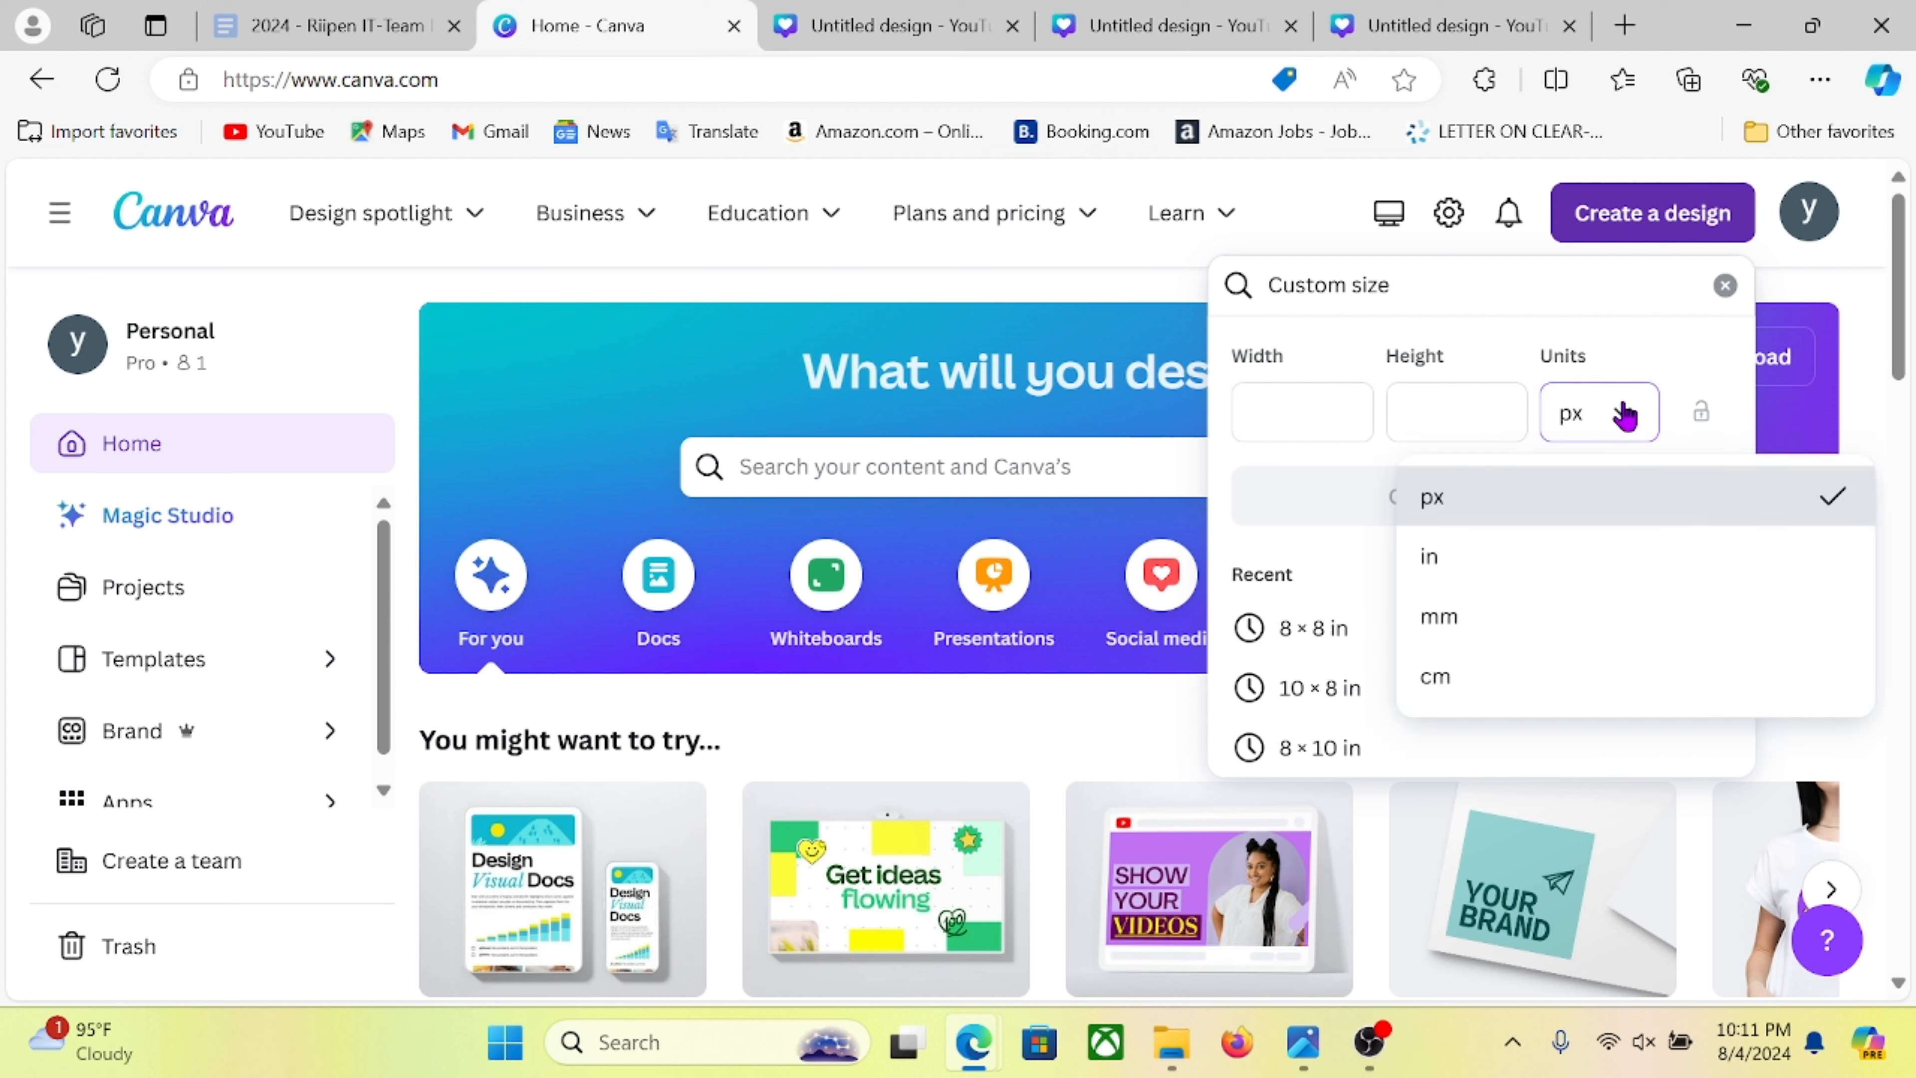
pyautogui.click(1624, 414)
pyautogui.click(1300, 413)
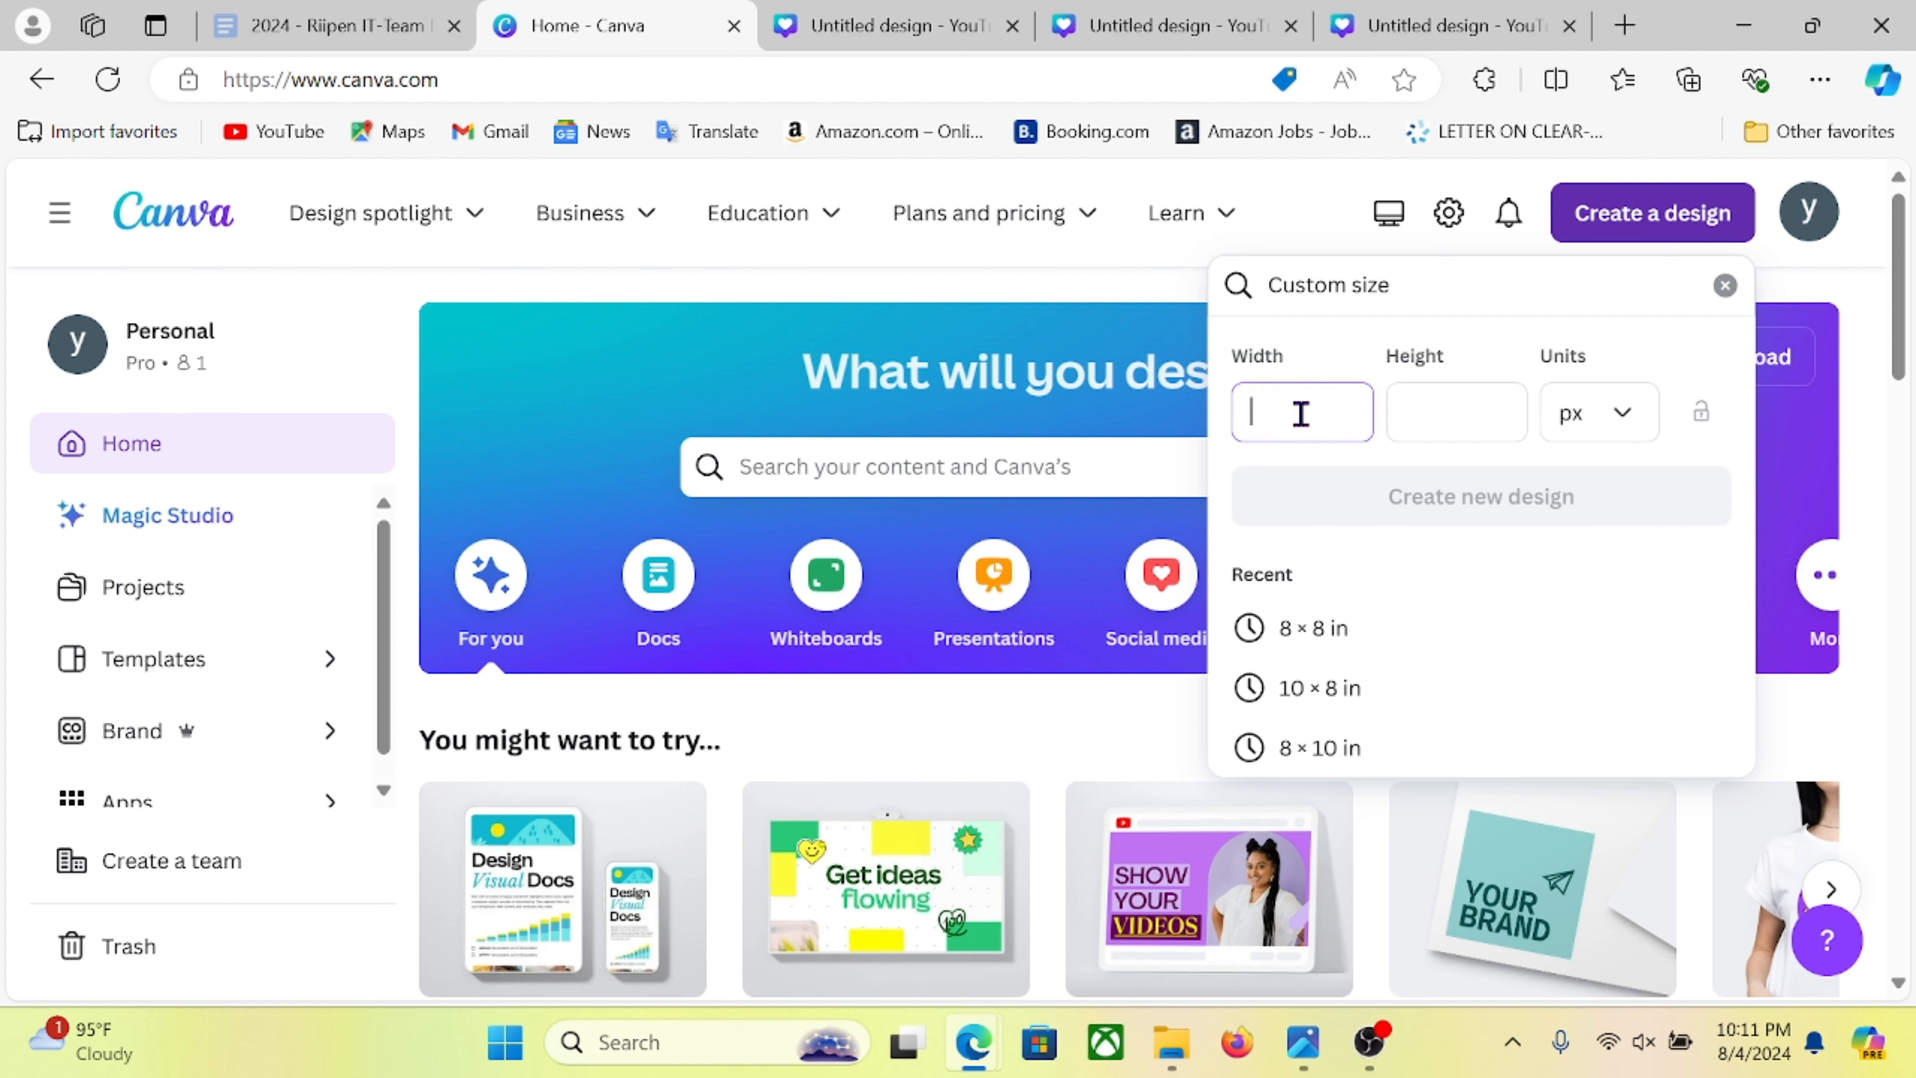
pyautogui.click(976, 736)
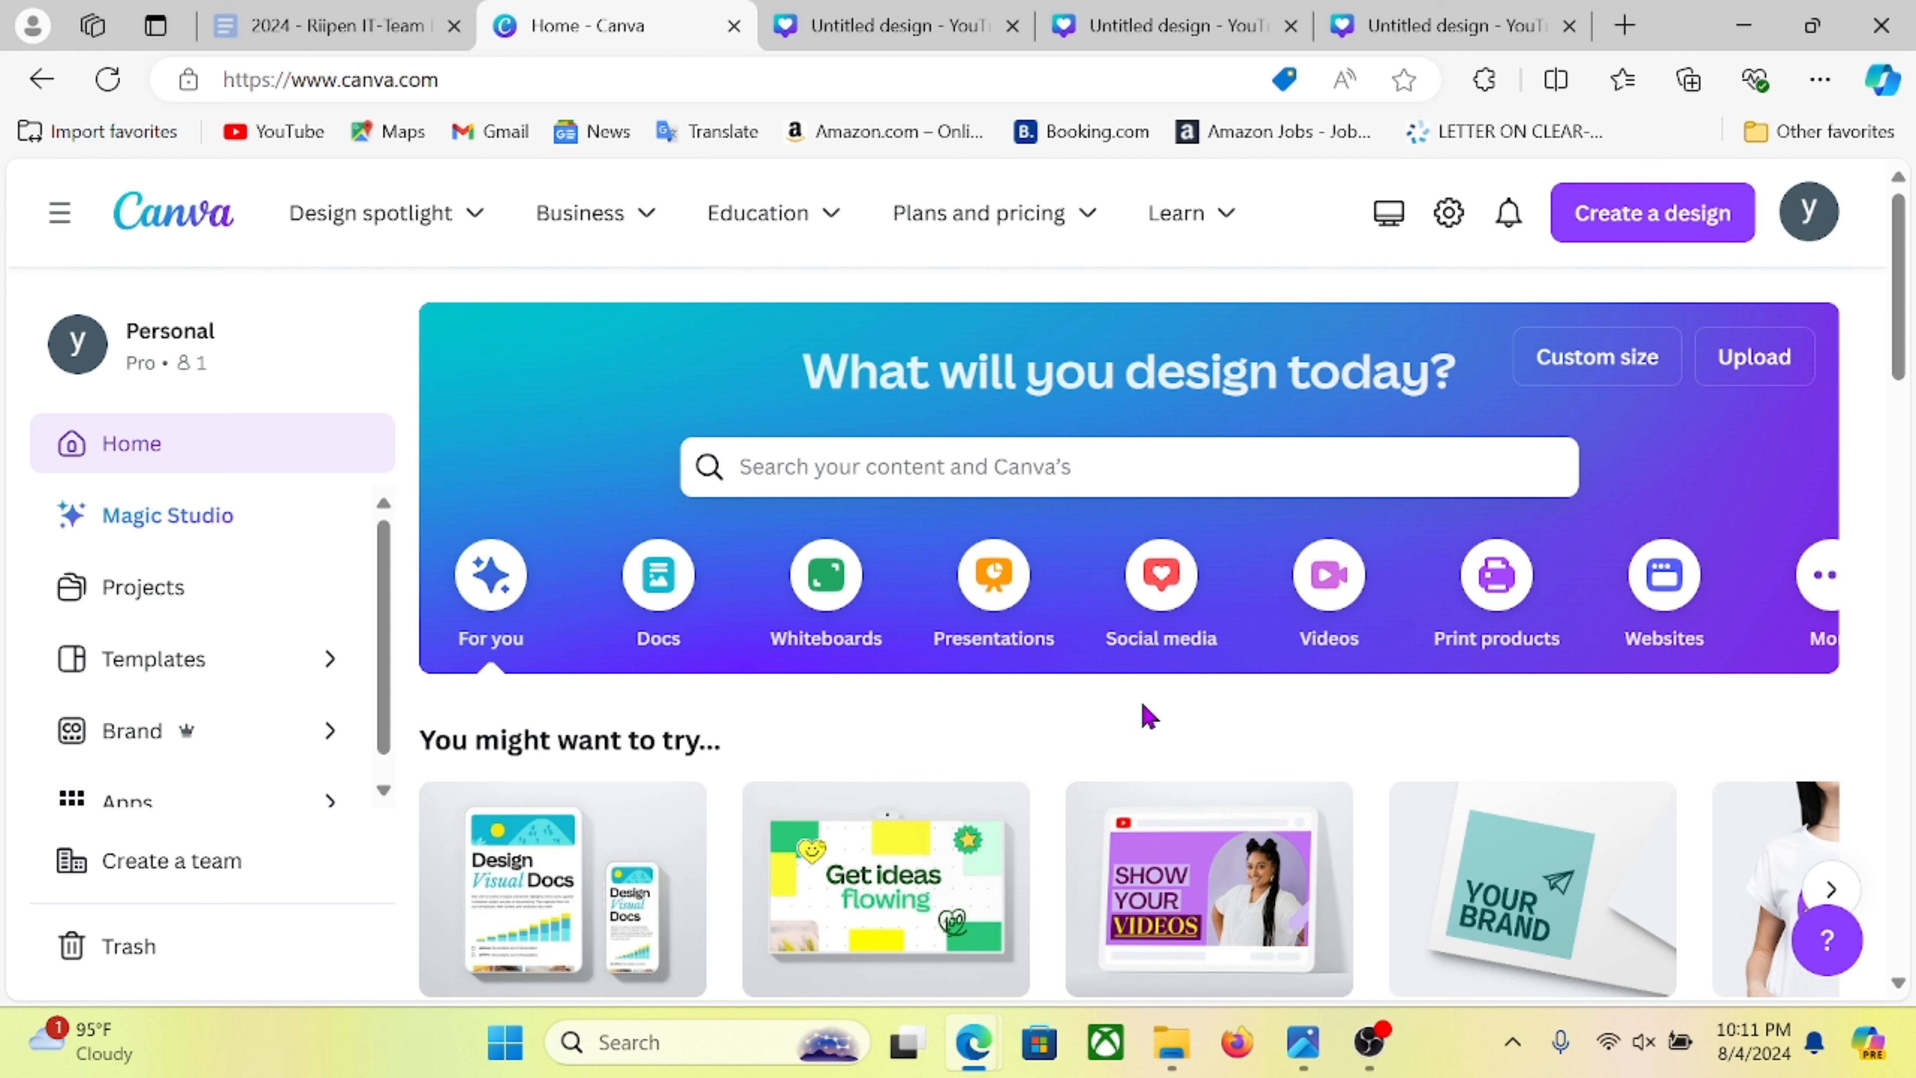
# - Create a blank T-shirt design and open the FontFrame app in it
pyautogui.click(1757, 884)
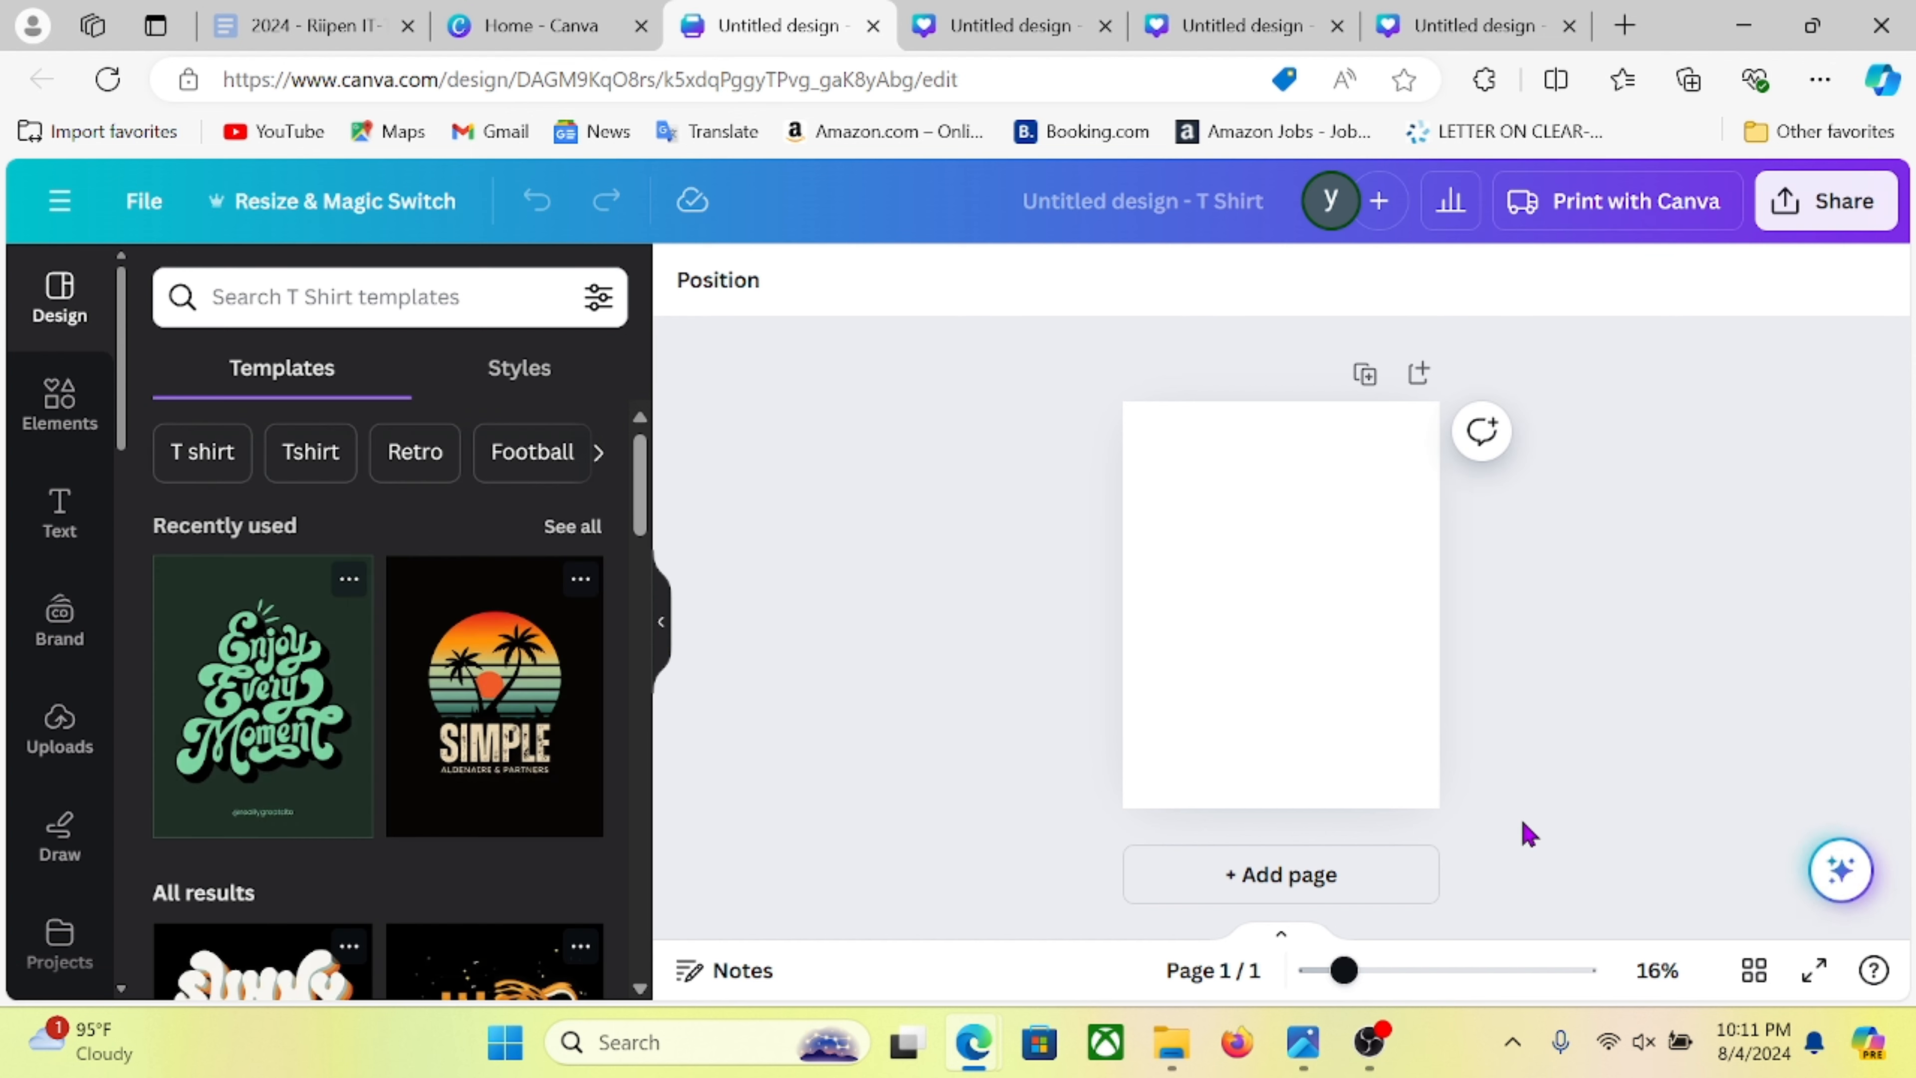
pyautogui.scroll(-10, 91, 655)
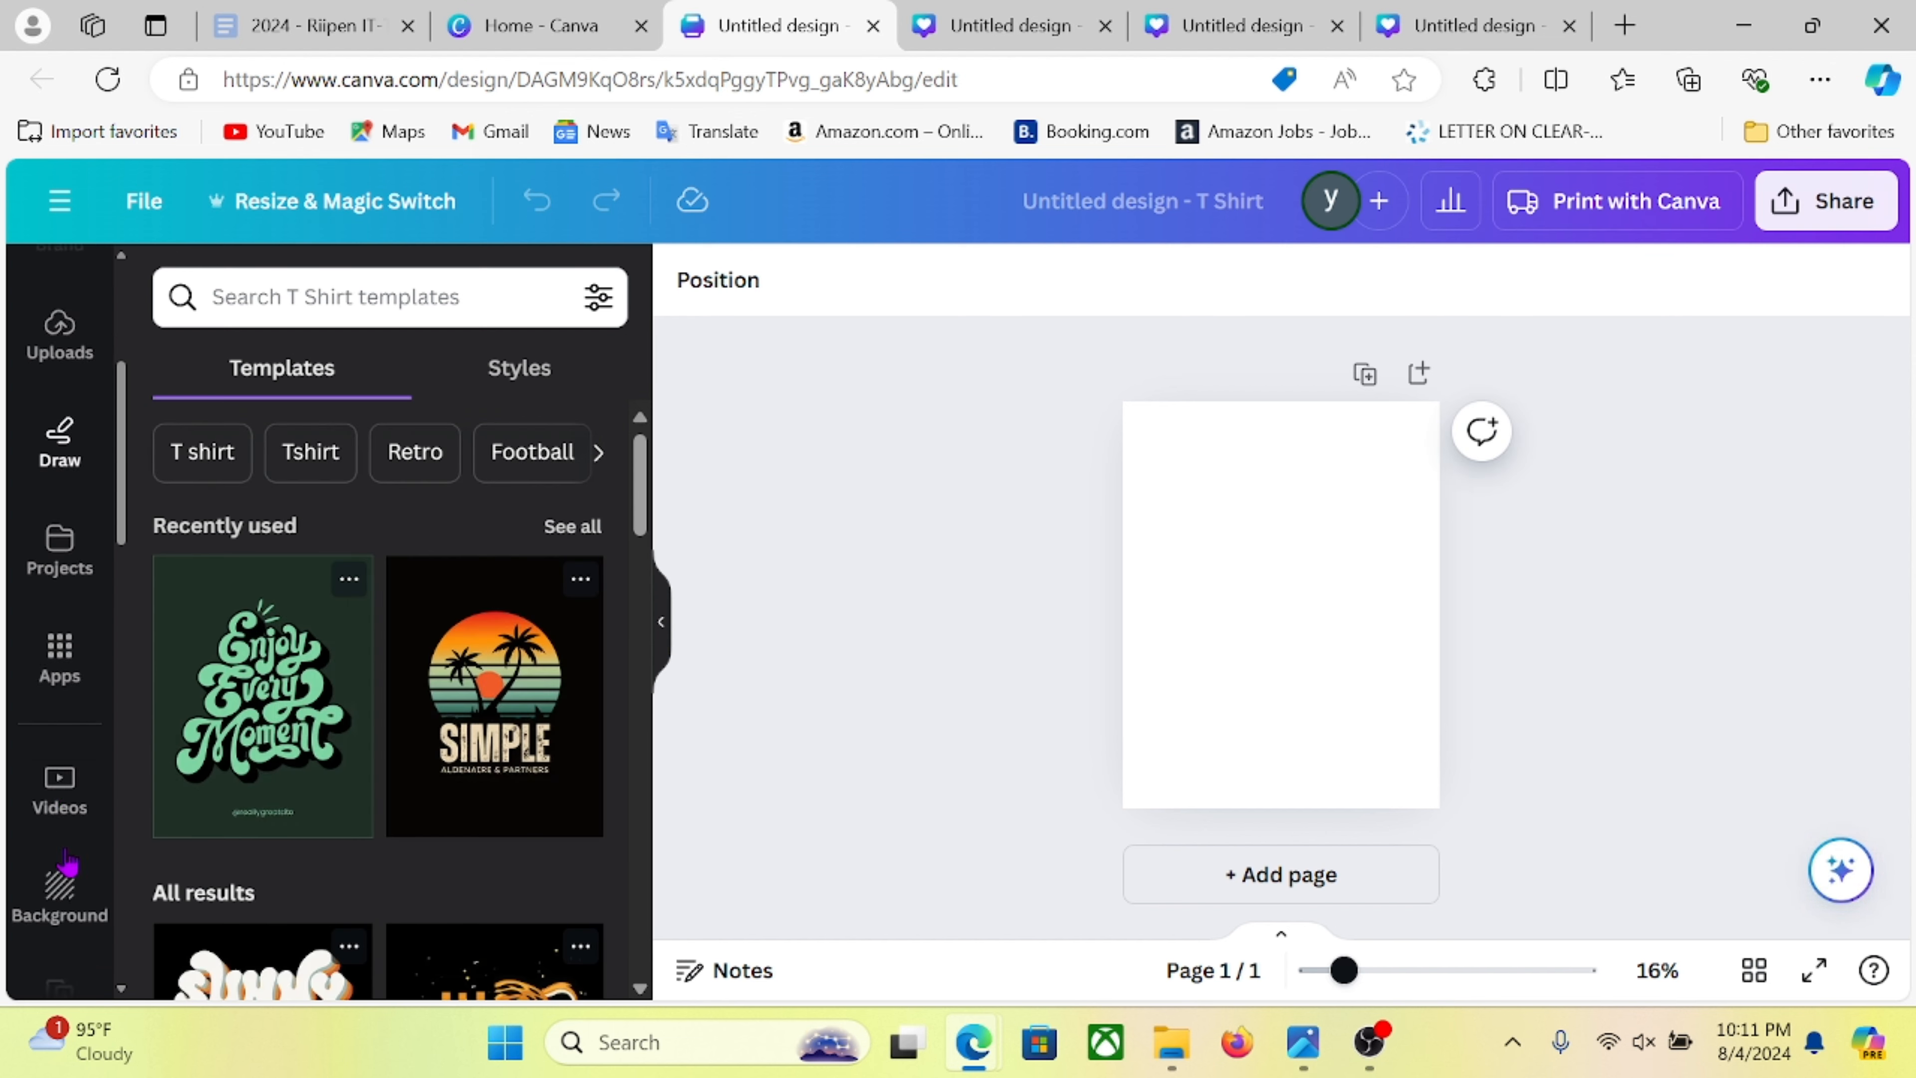
pyautogui.scroll(5, 83, 604)
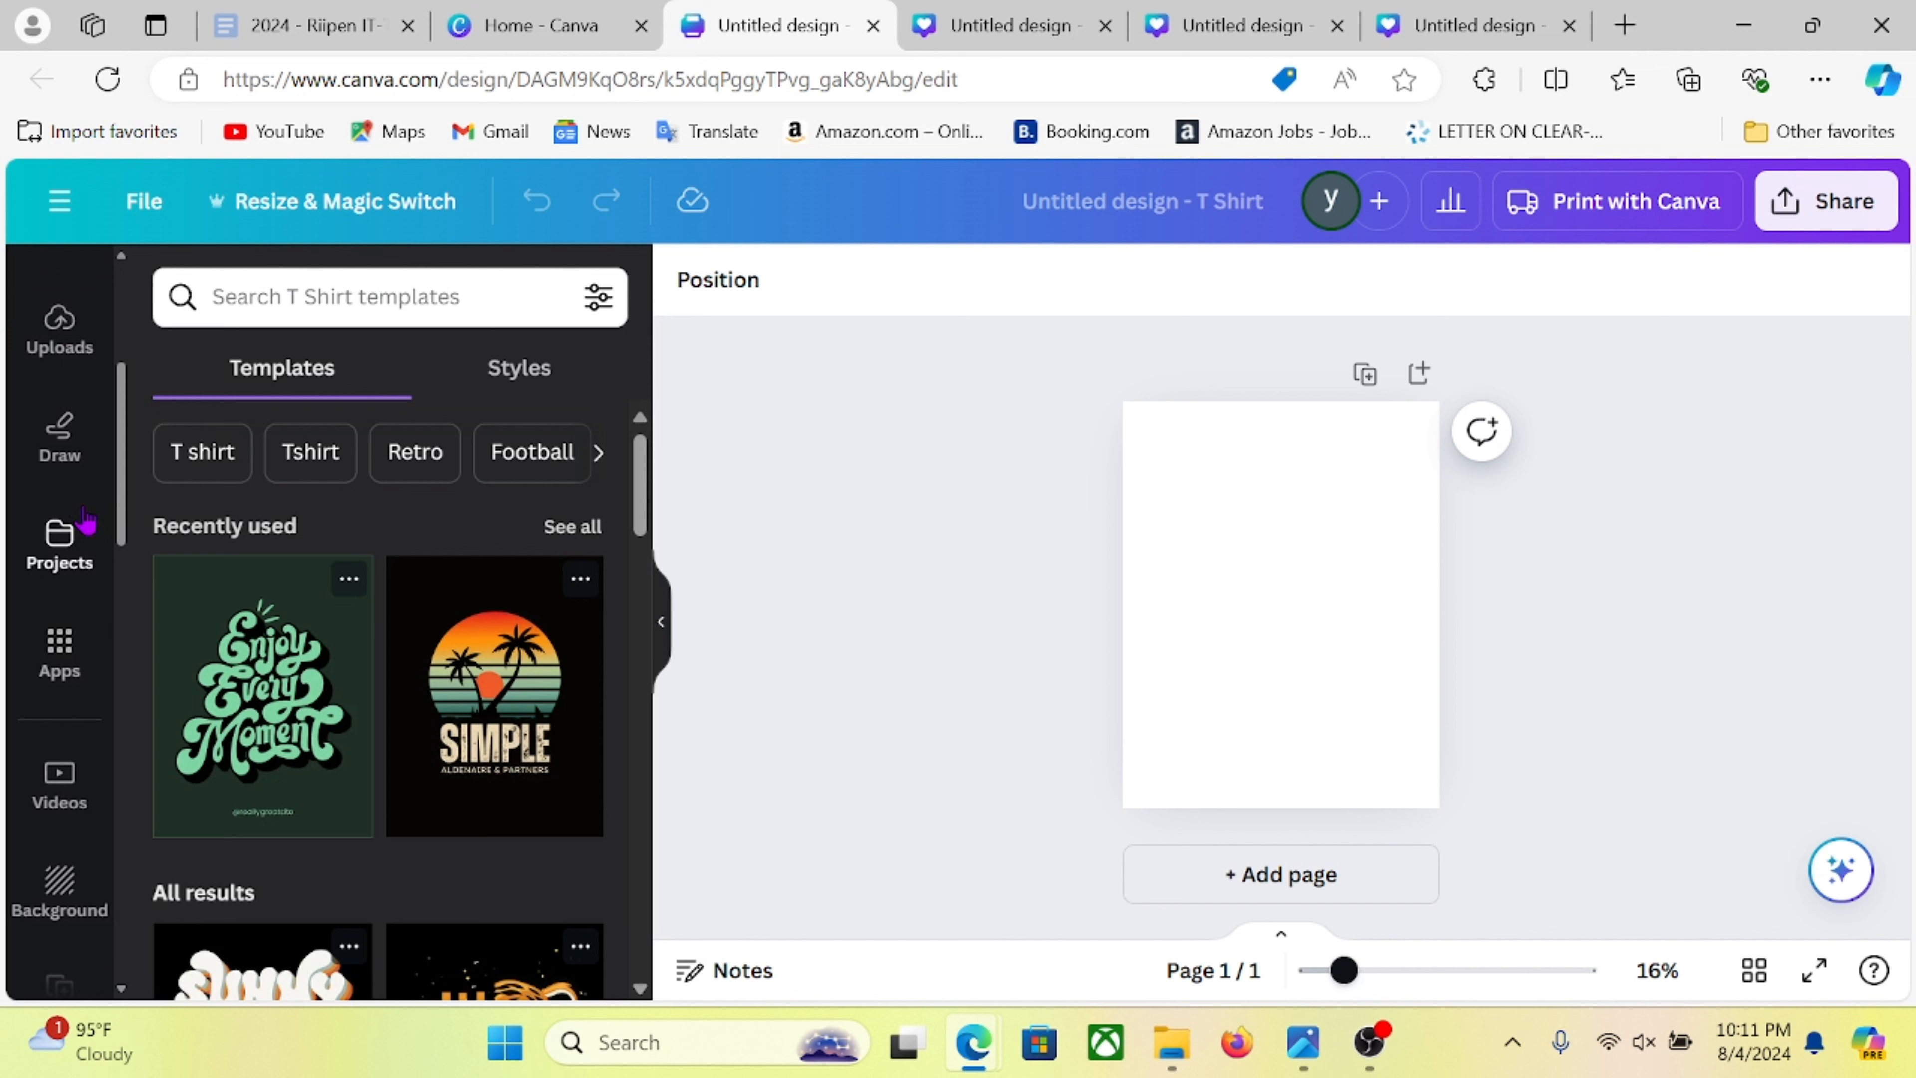
pyautogui.click(60, 657)
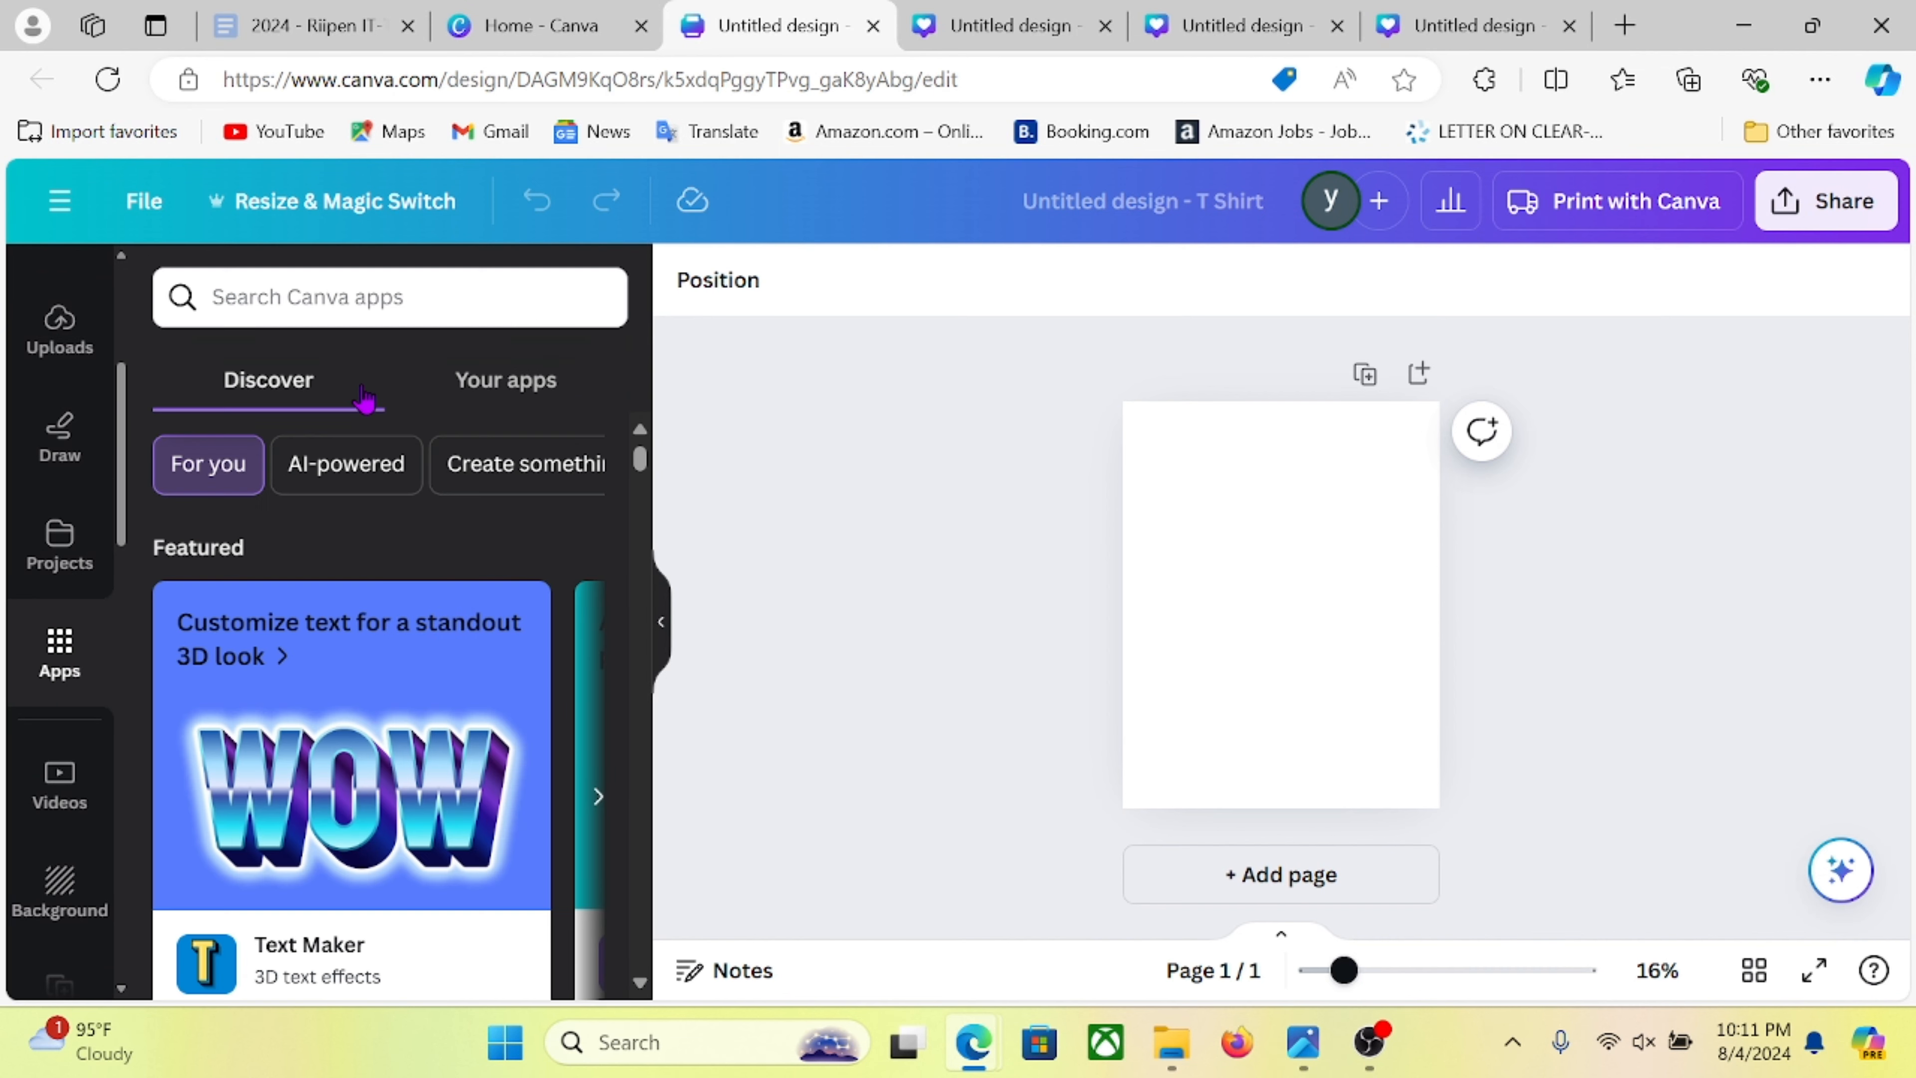
pyautogui.click(363, 316)
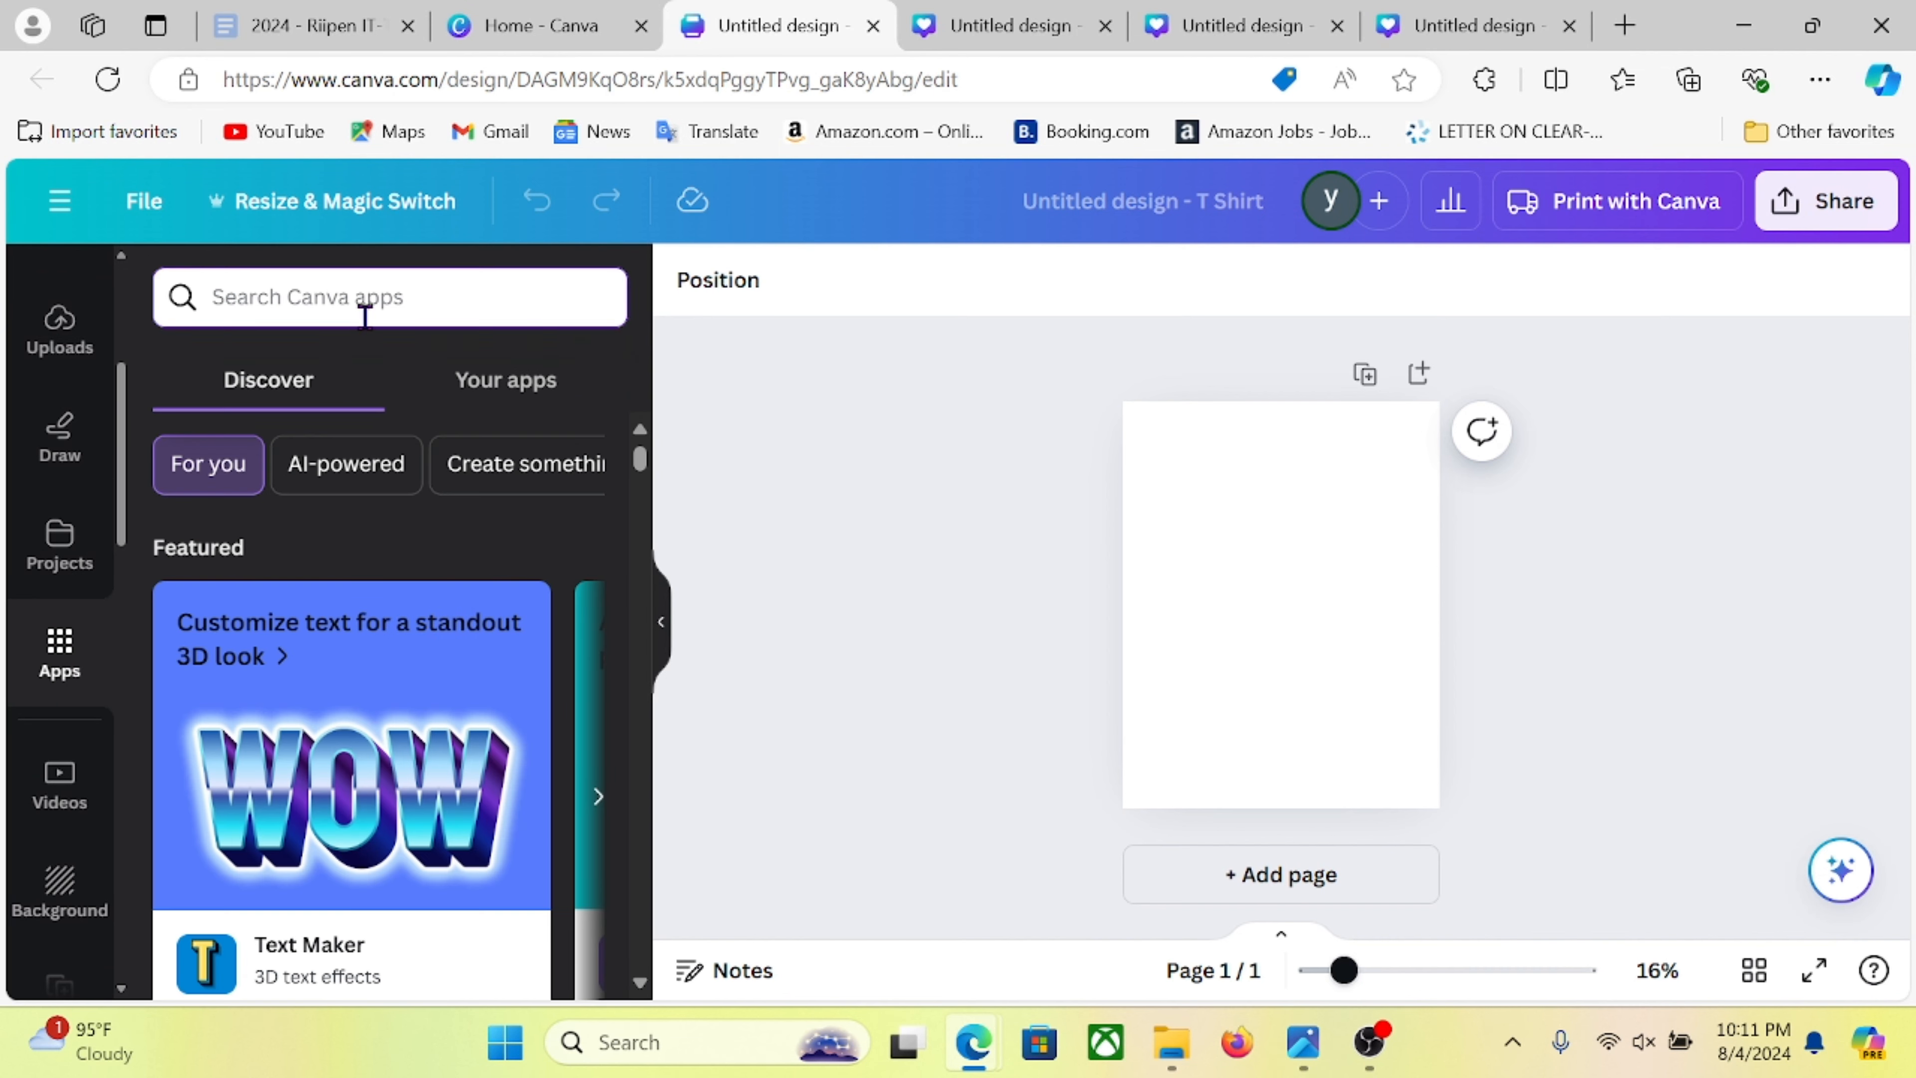
pyautogui.write('FO')
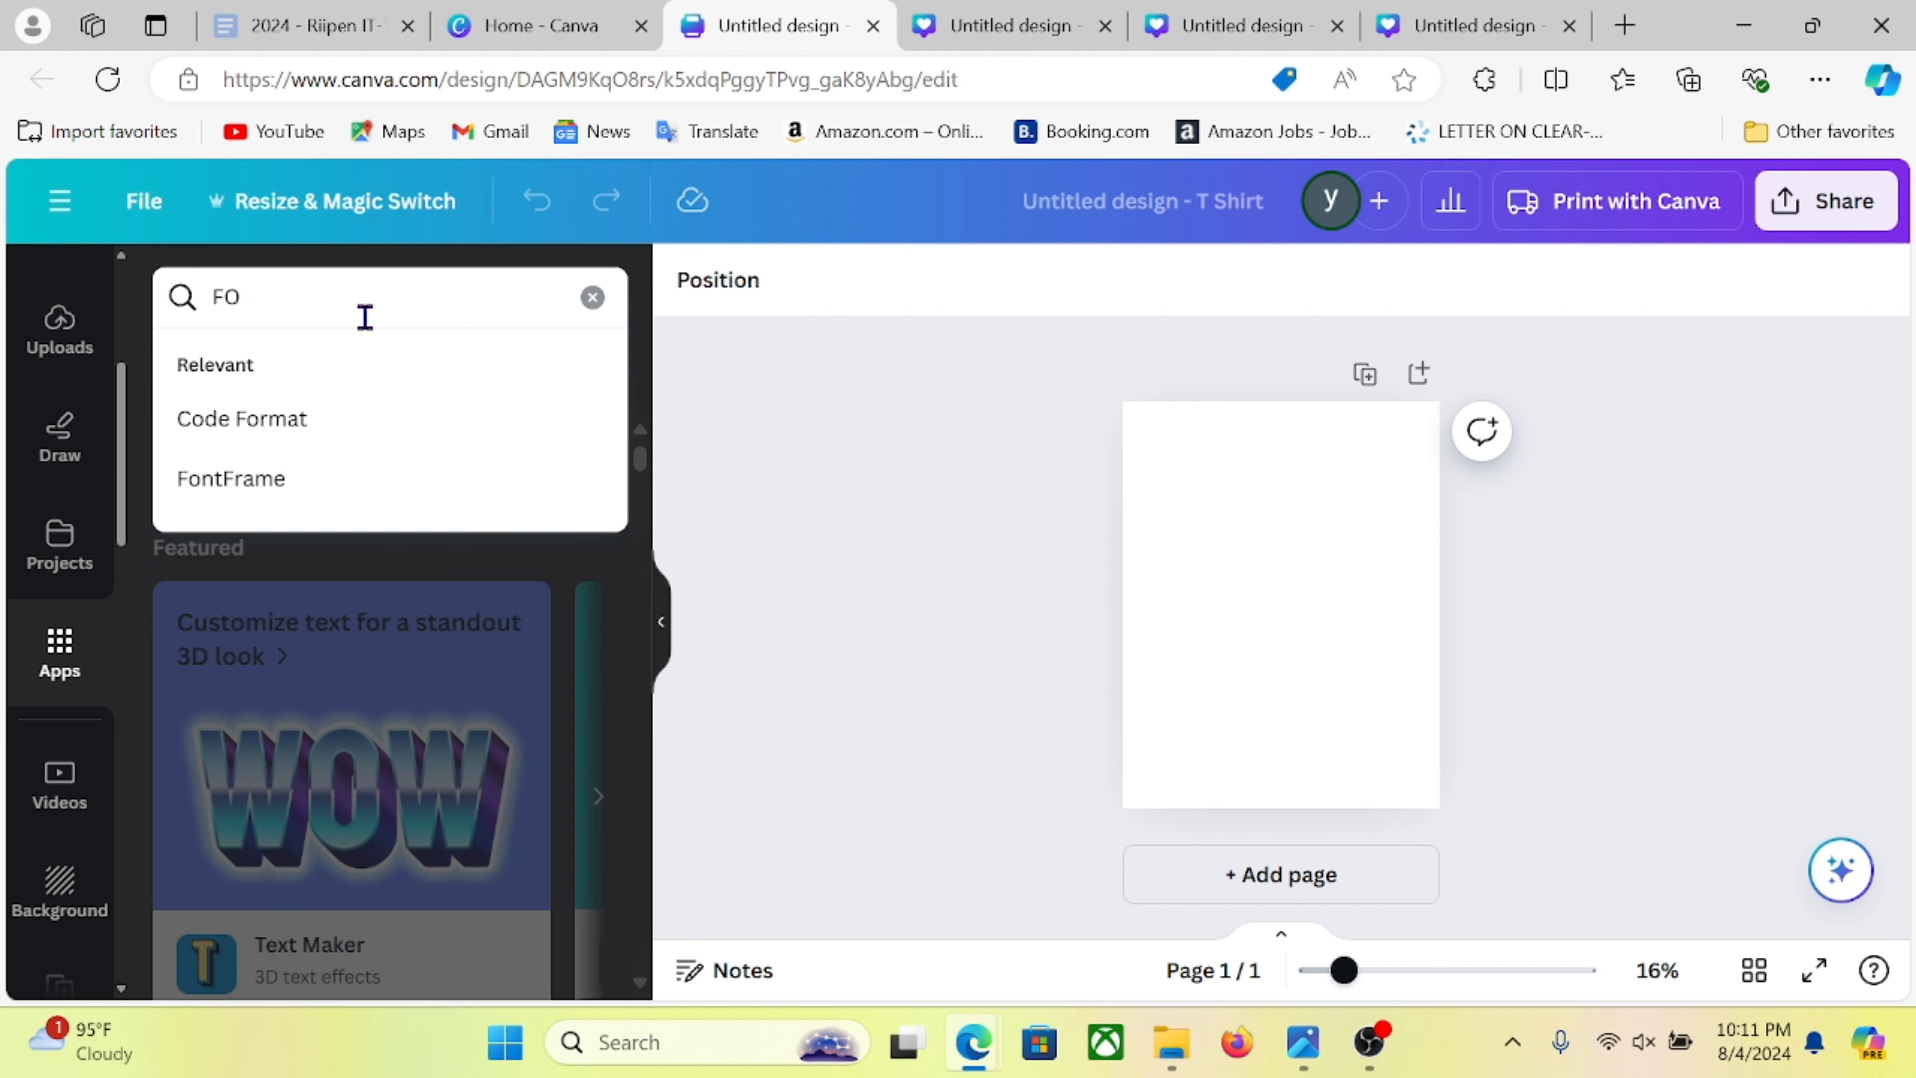
pyautogui.write('NT')
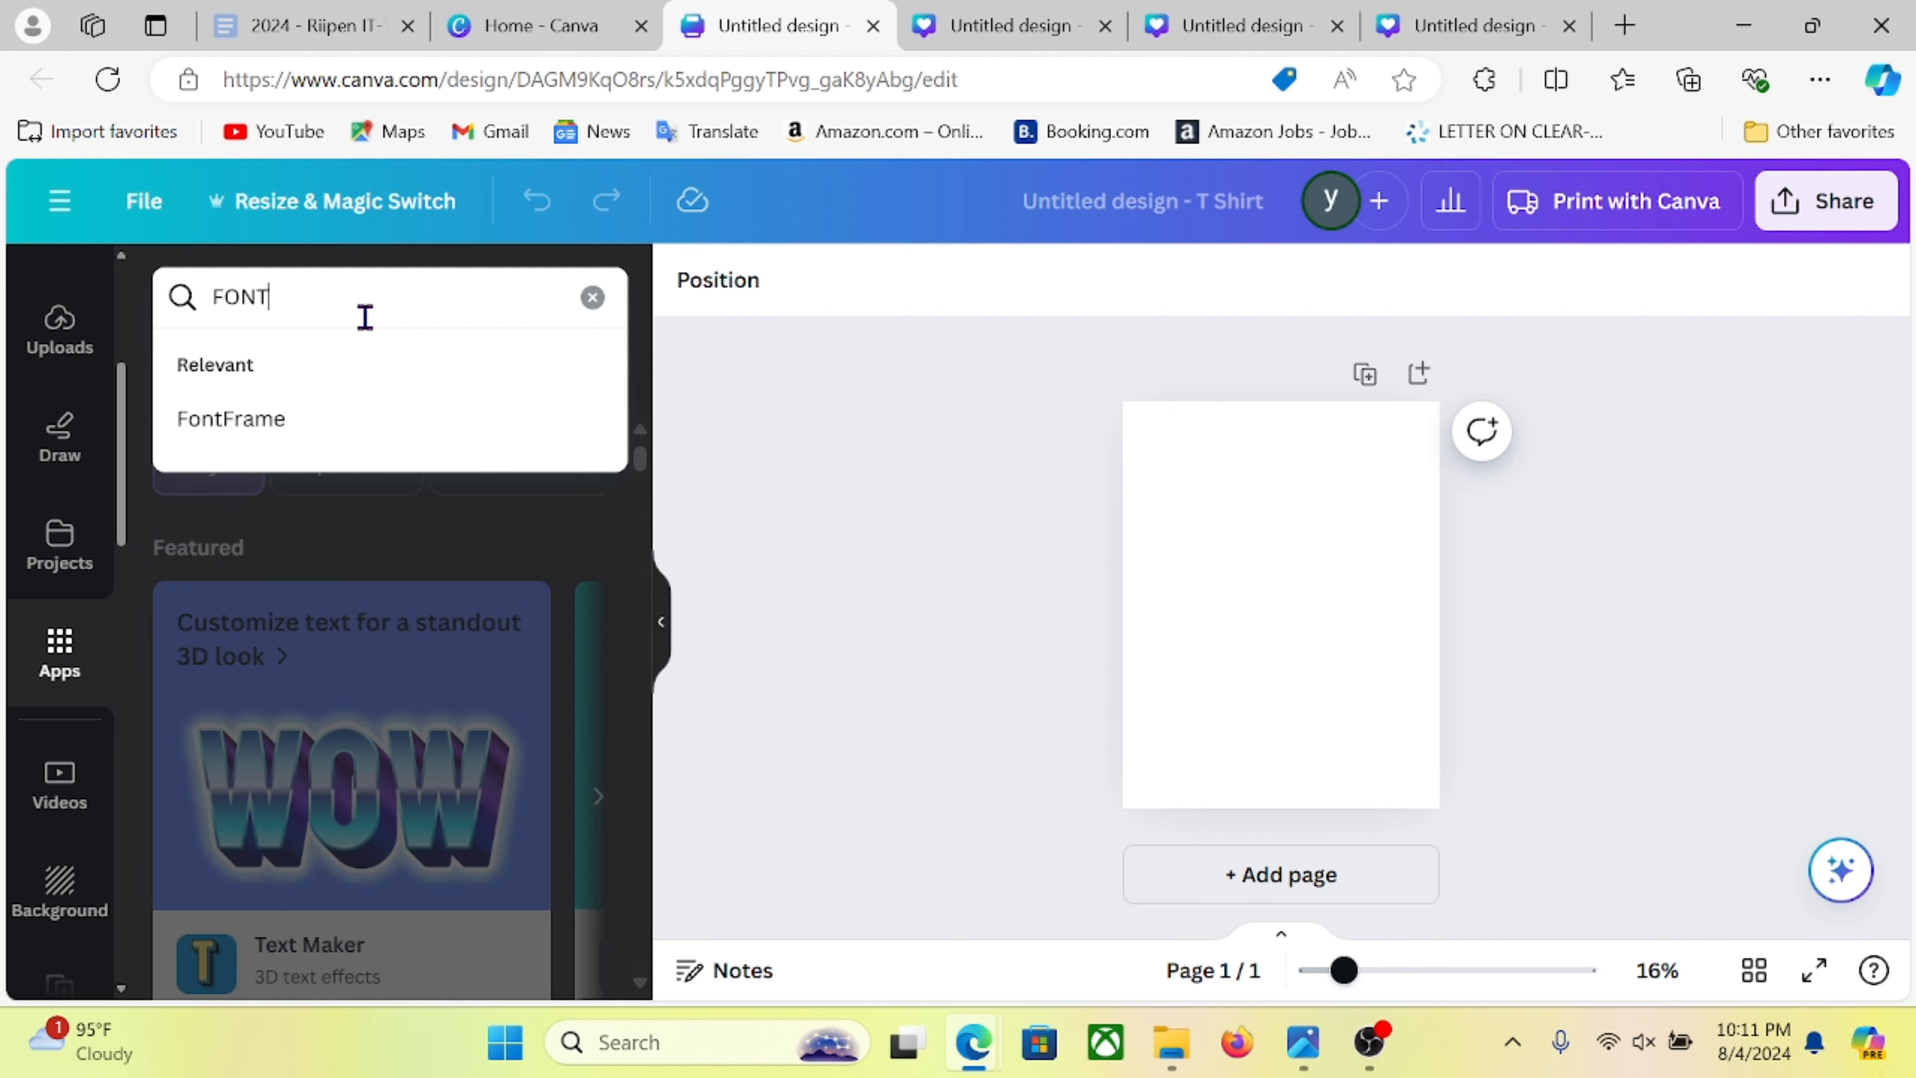
pyautogui.press('Return')
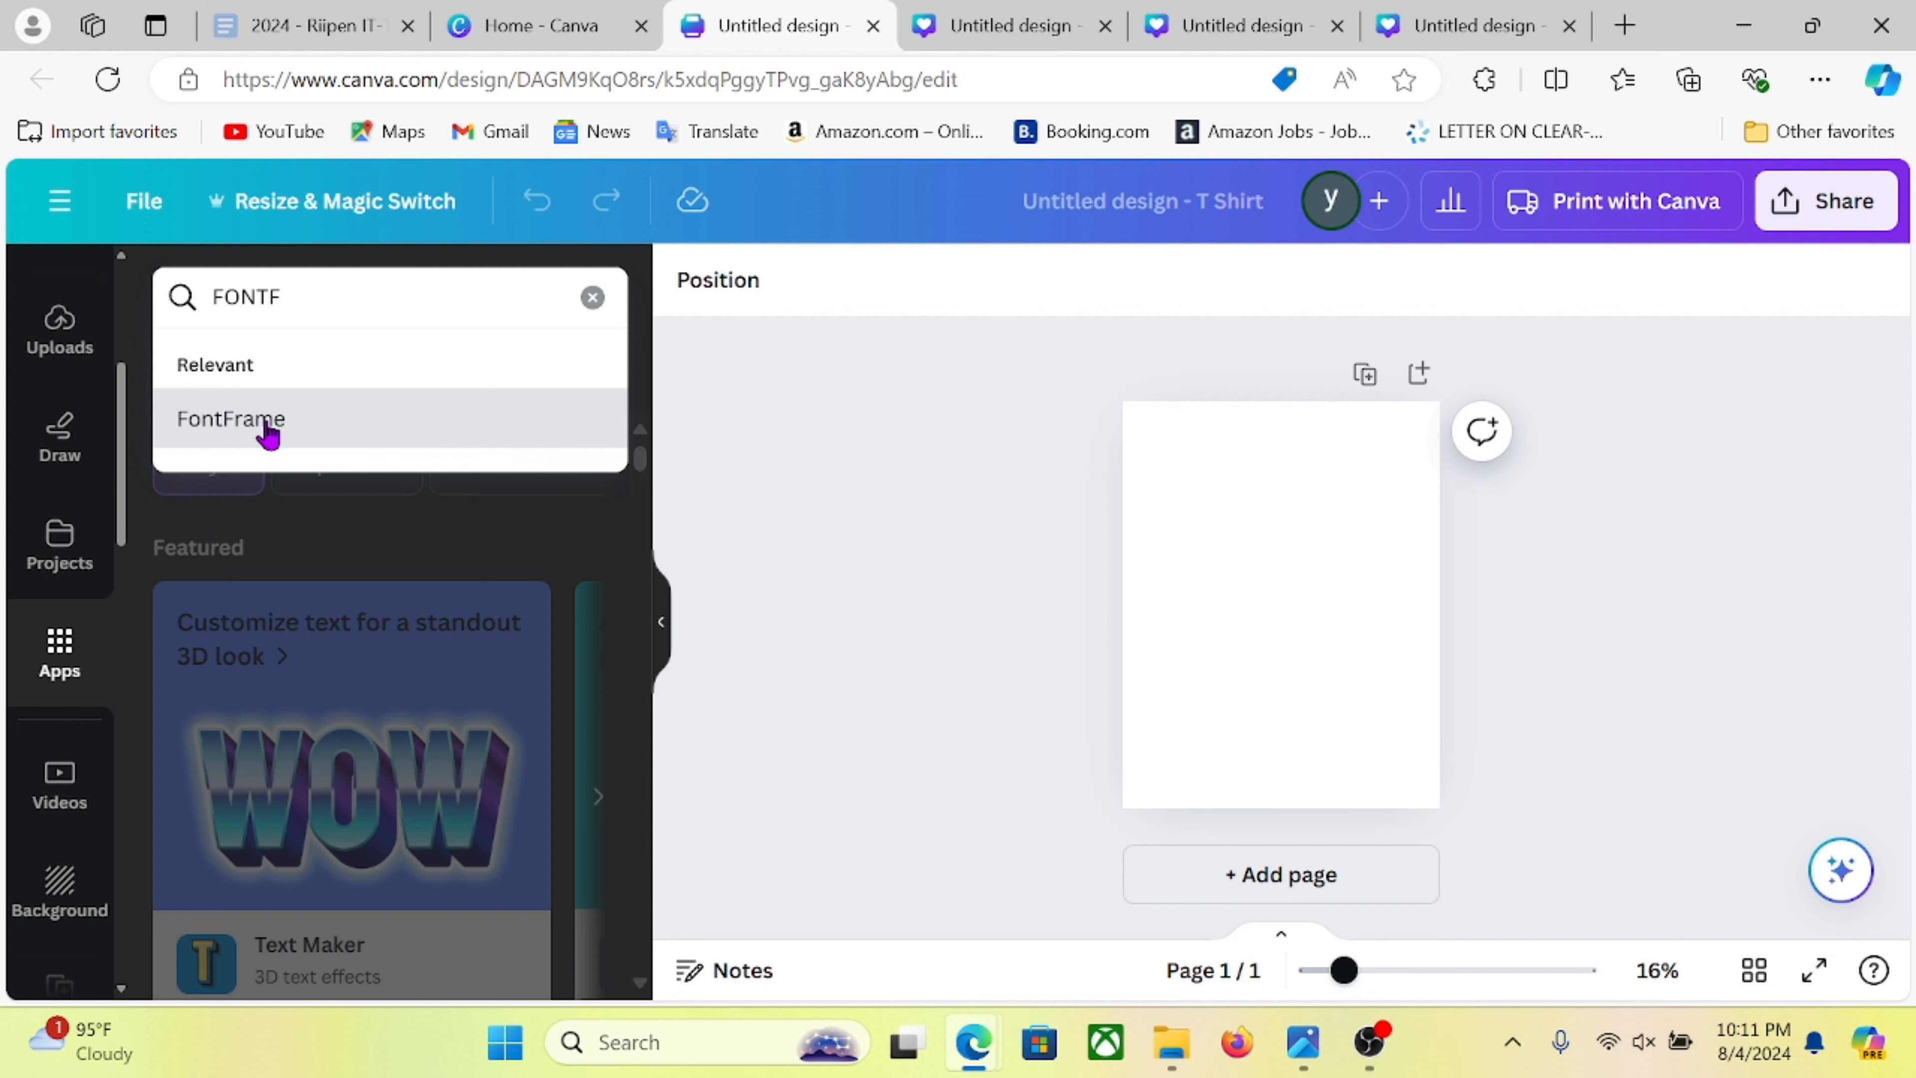
pyautogui.click(265, 434)
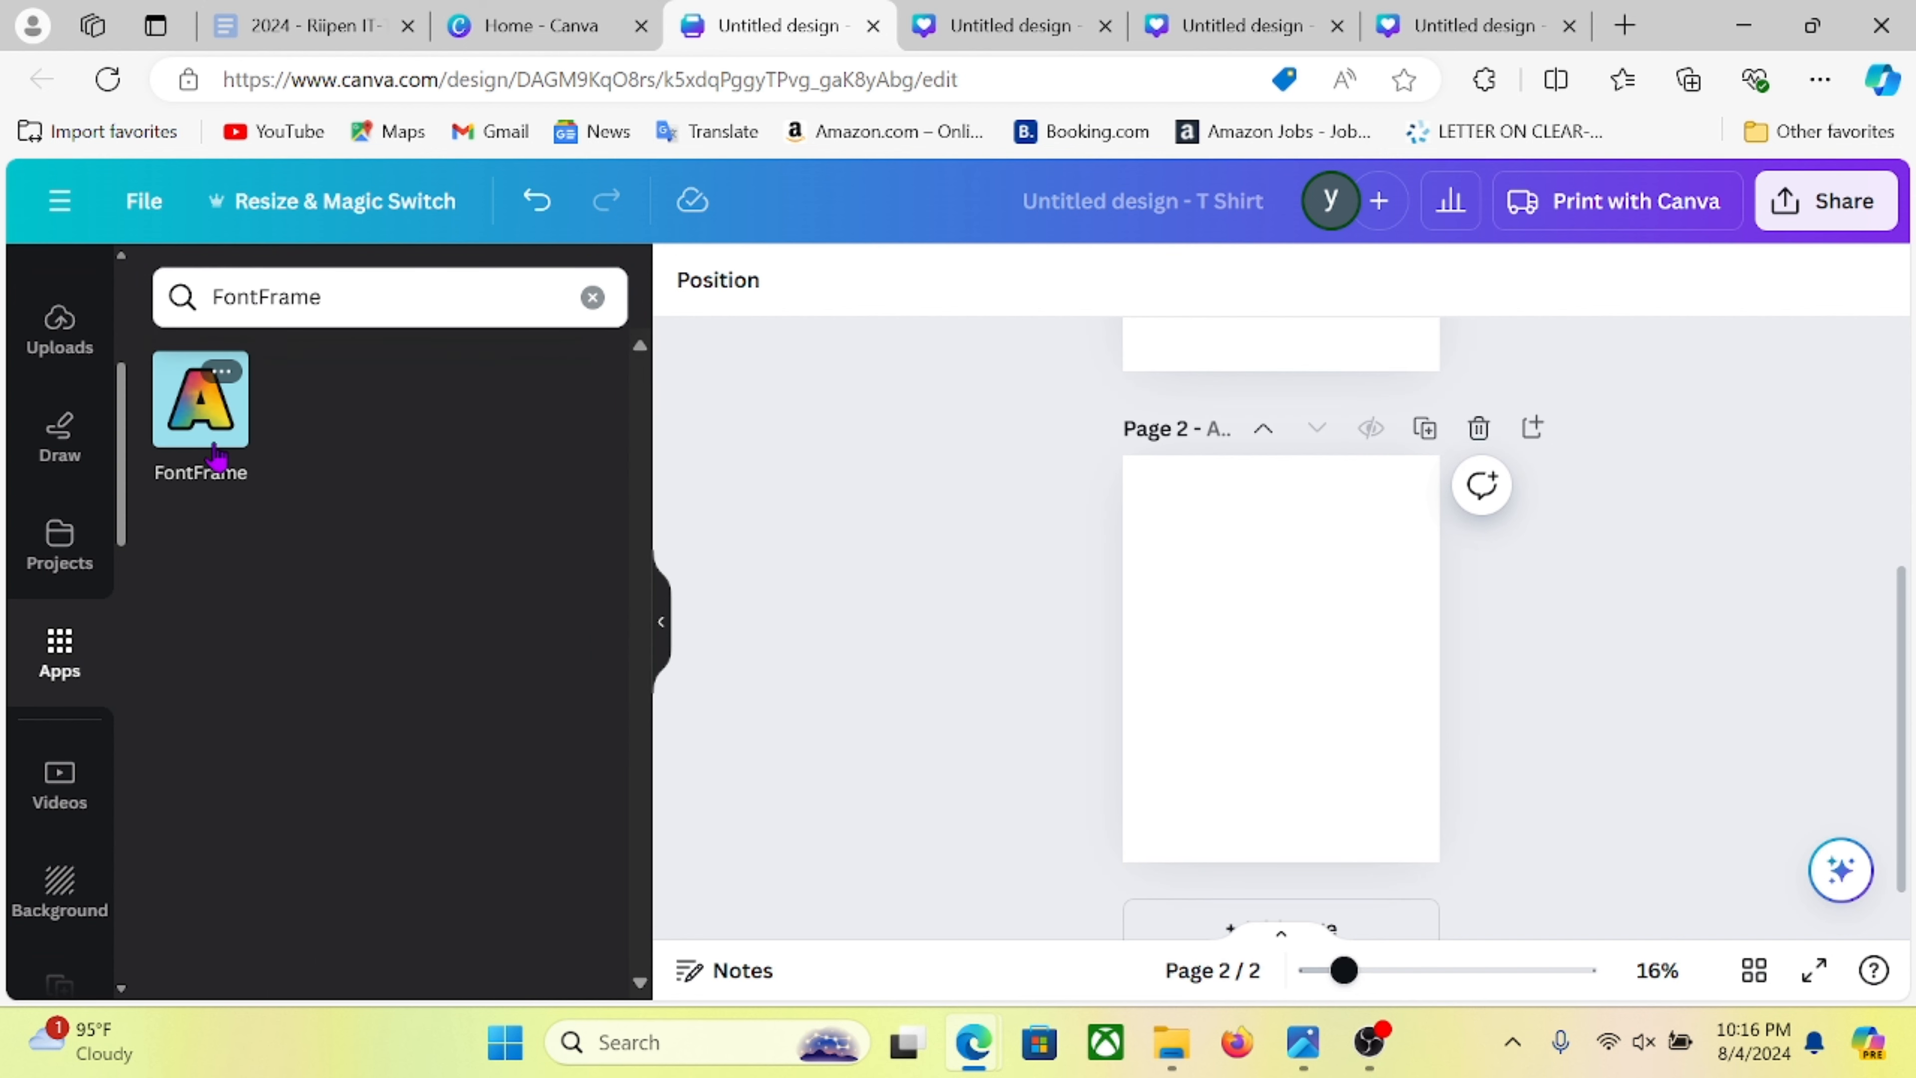
pyautogui.click(223, 427)
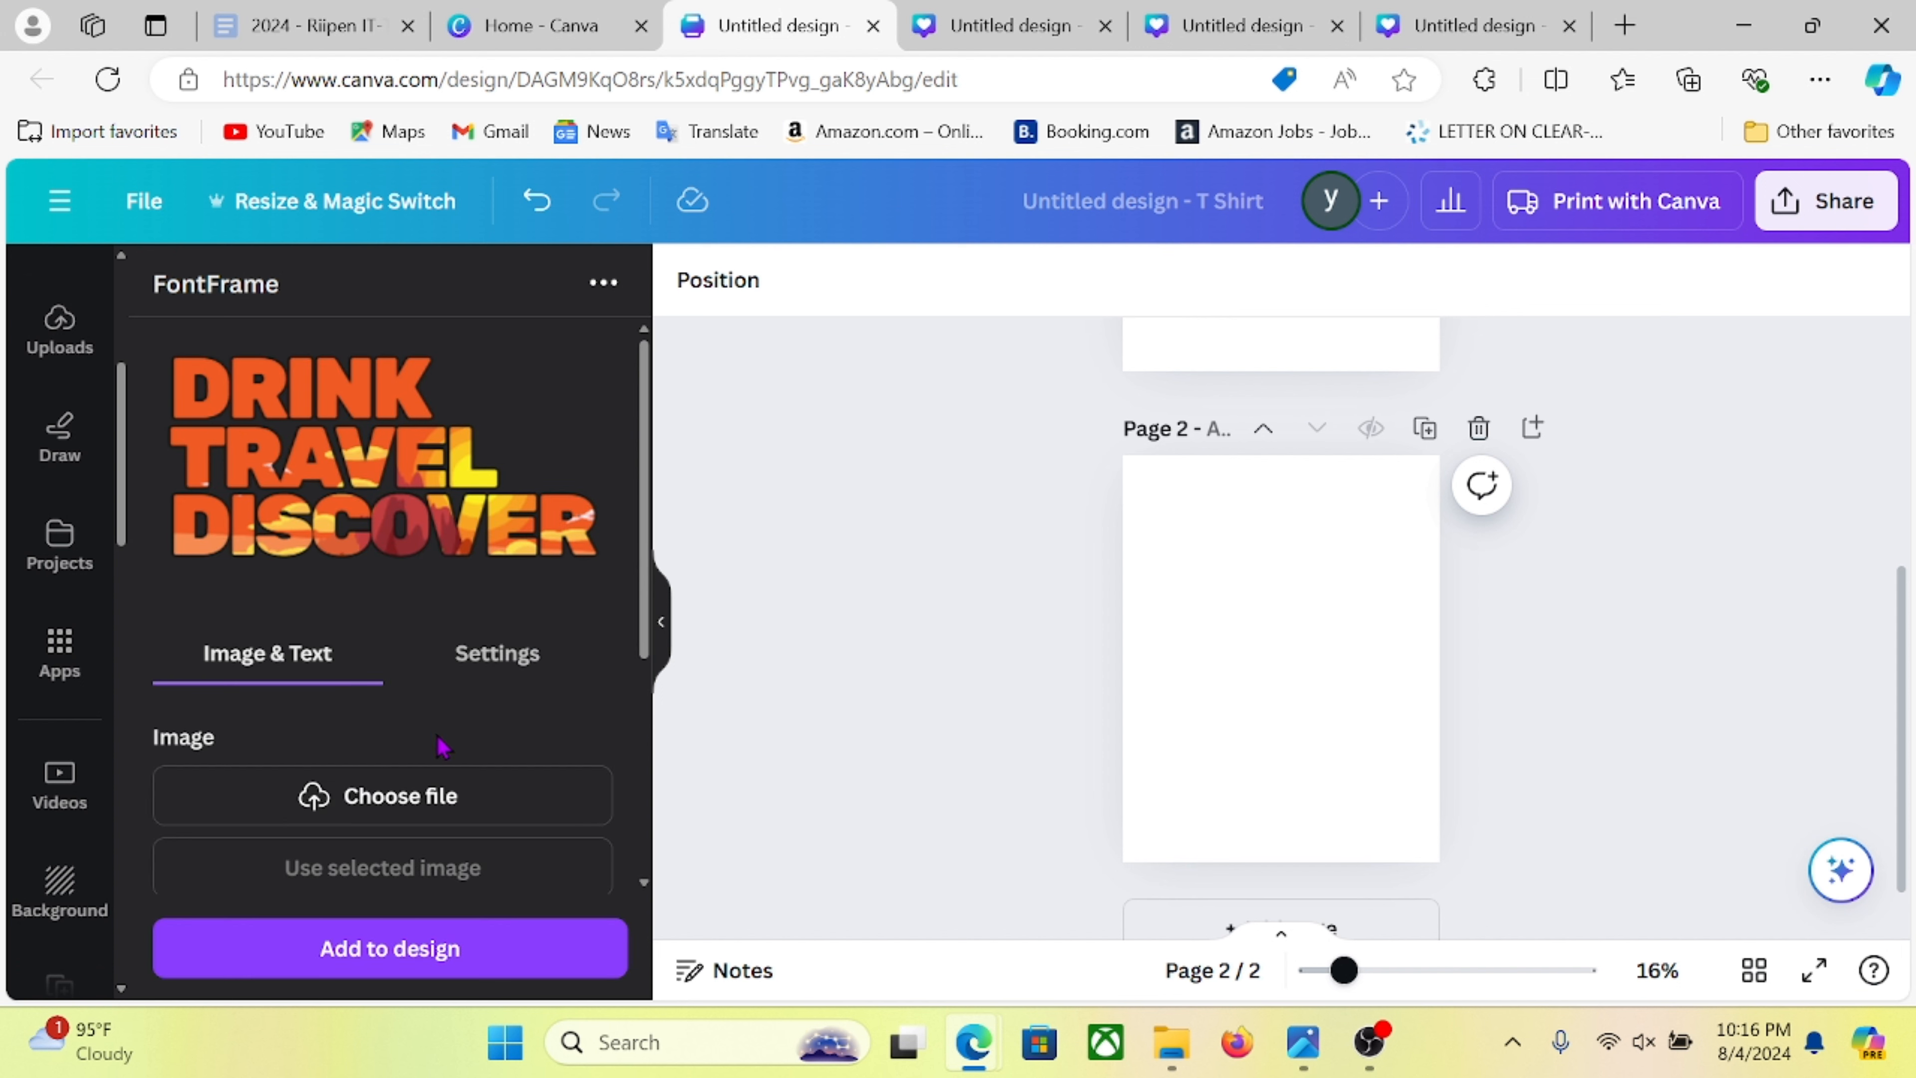
# - Replace the FontFrame sample text with LOVE, CARS, AND, GIRLS, one word per line
pyautogui.scroll(-5, 332, 659)
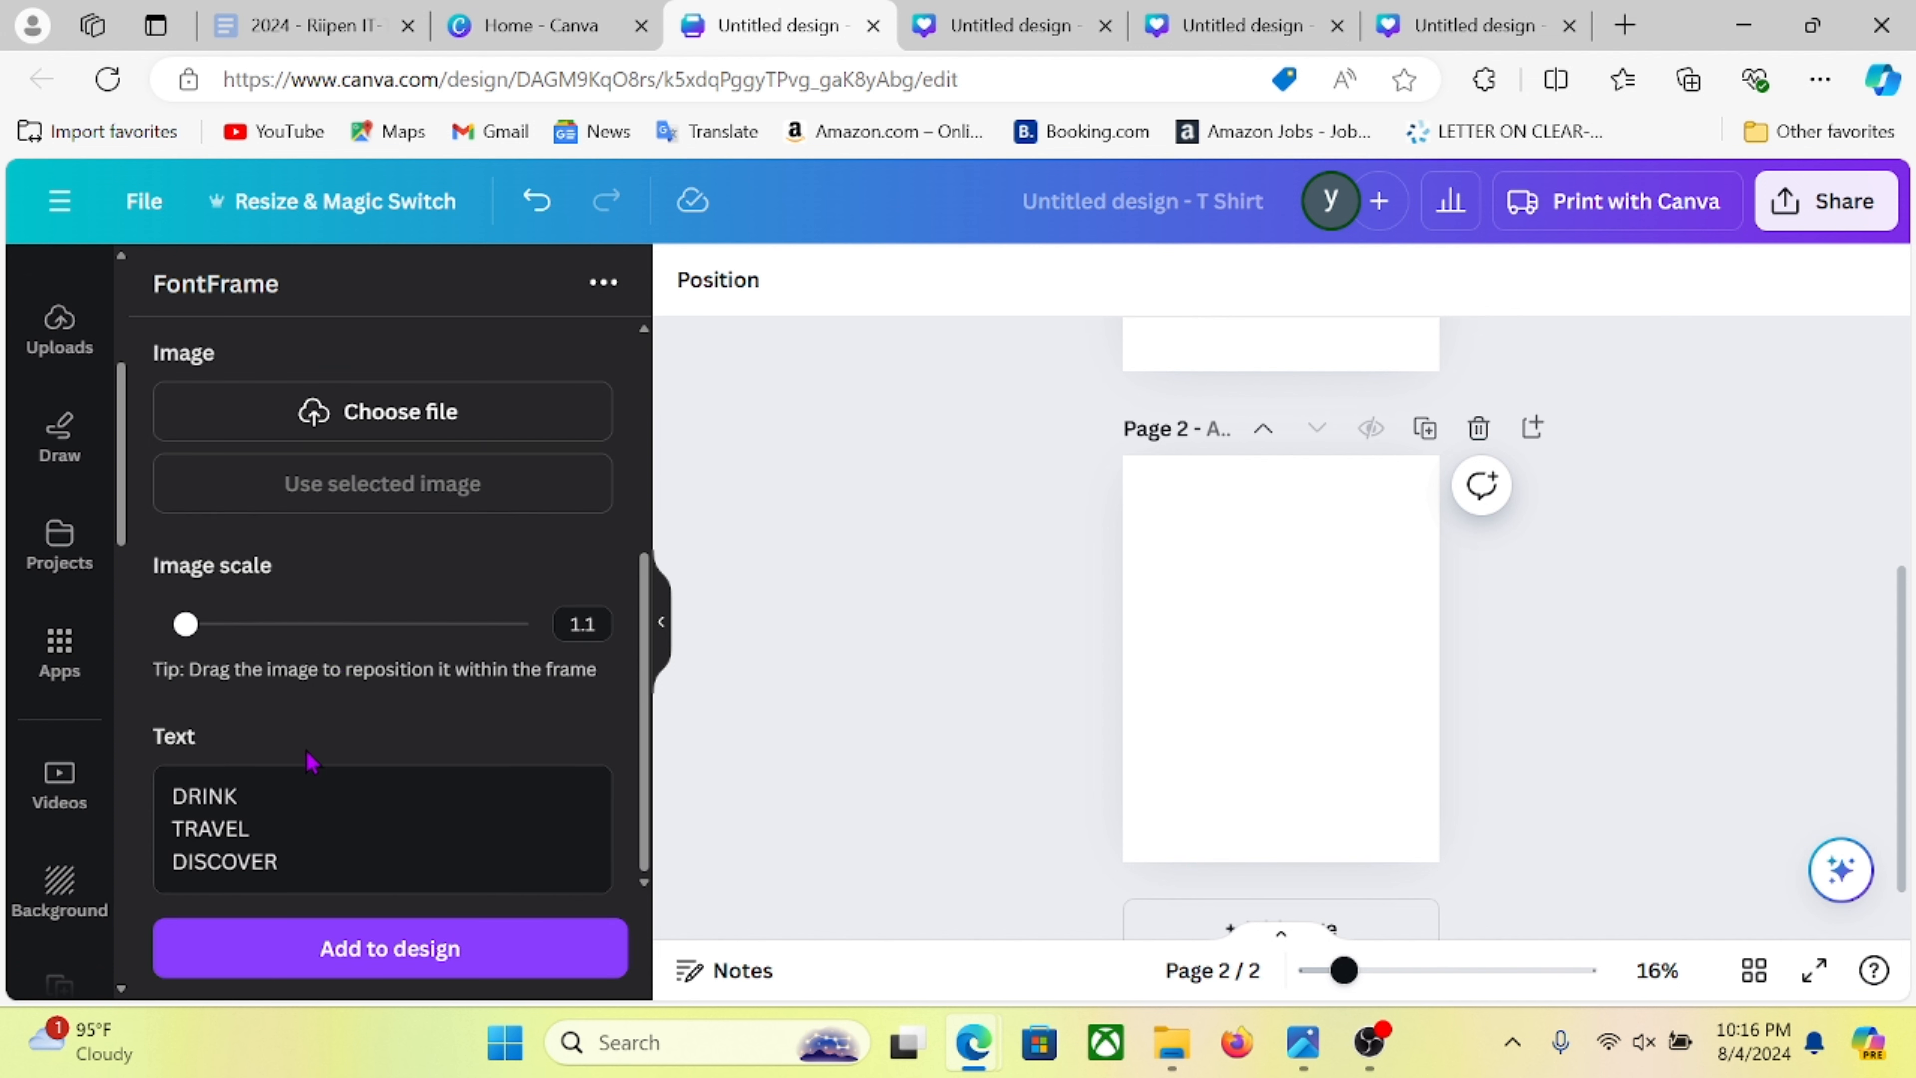
pyautogui.moveTo(330, 870); pyautogui.dragTo(156, 795)
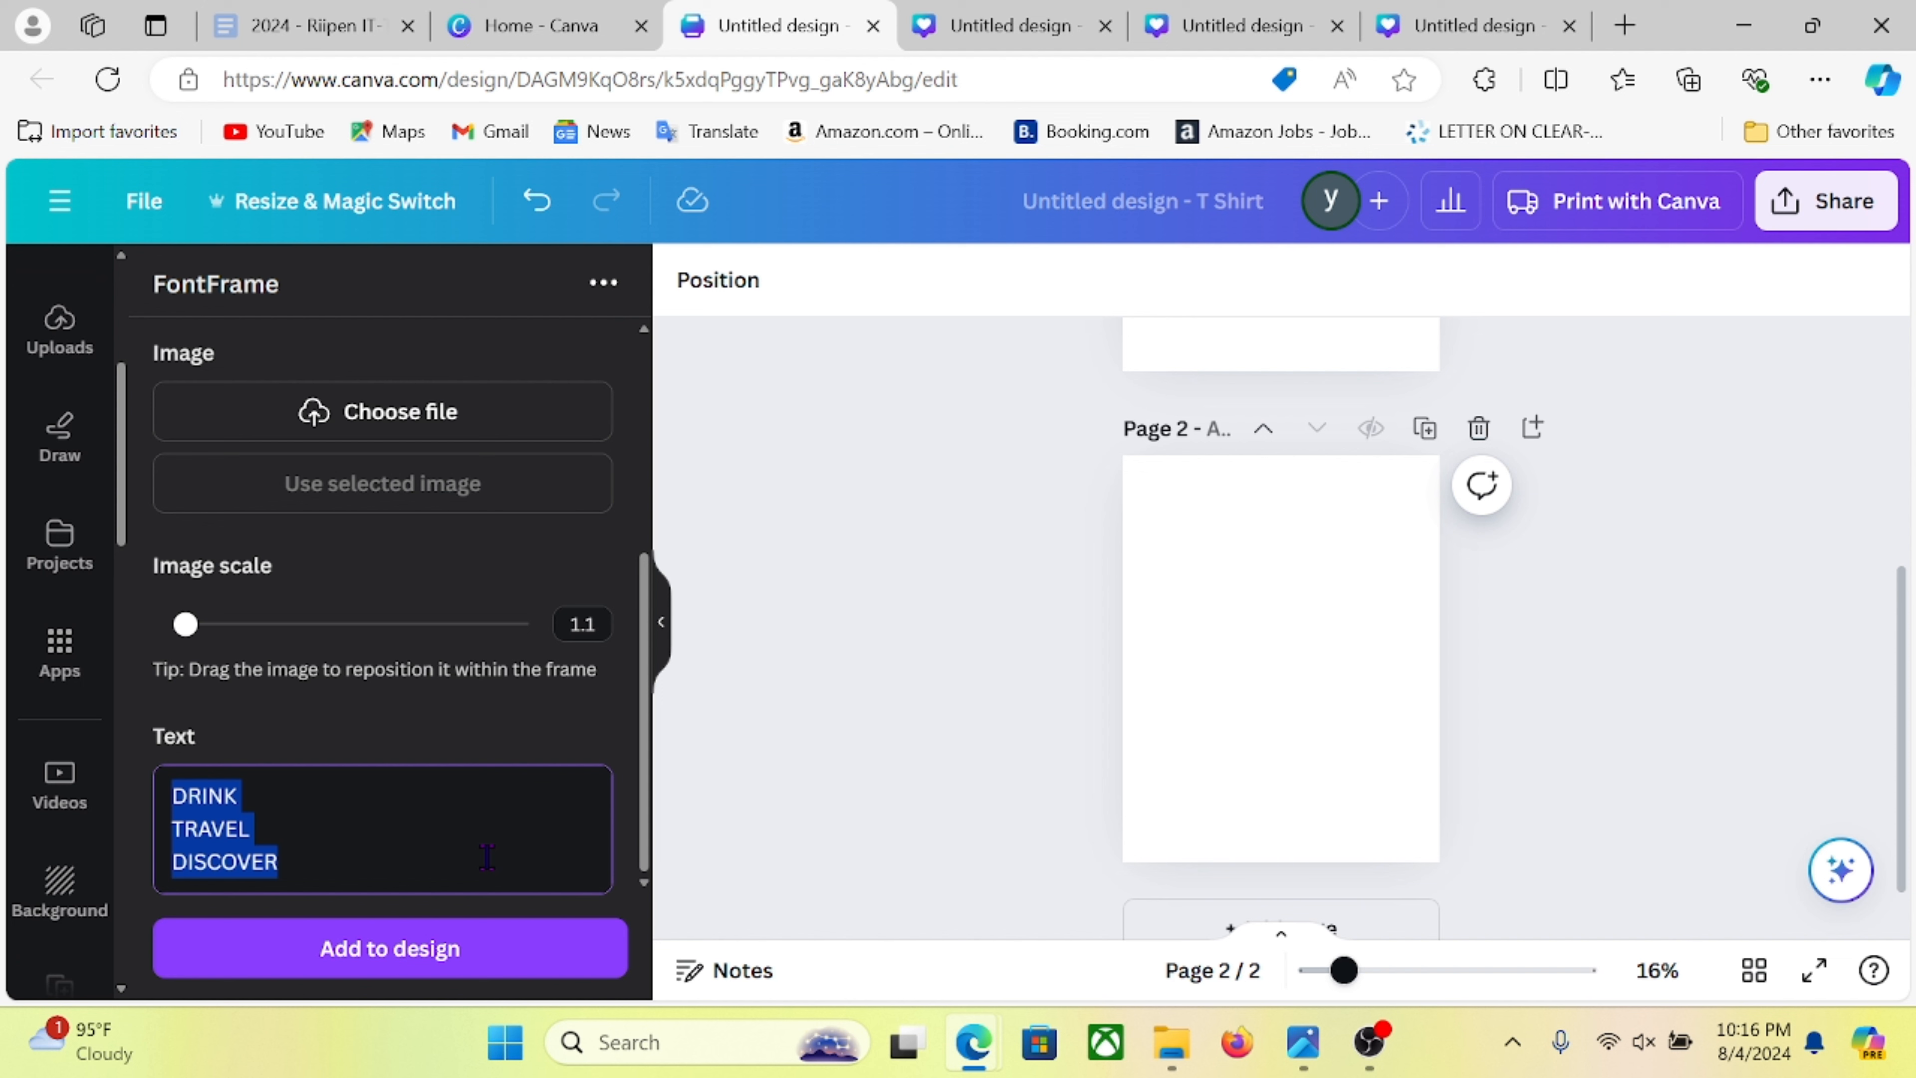
pyautogui.press('BackSpace')
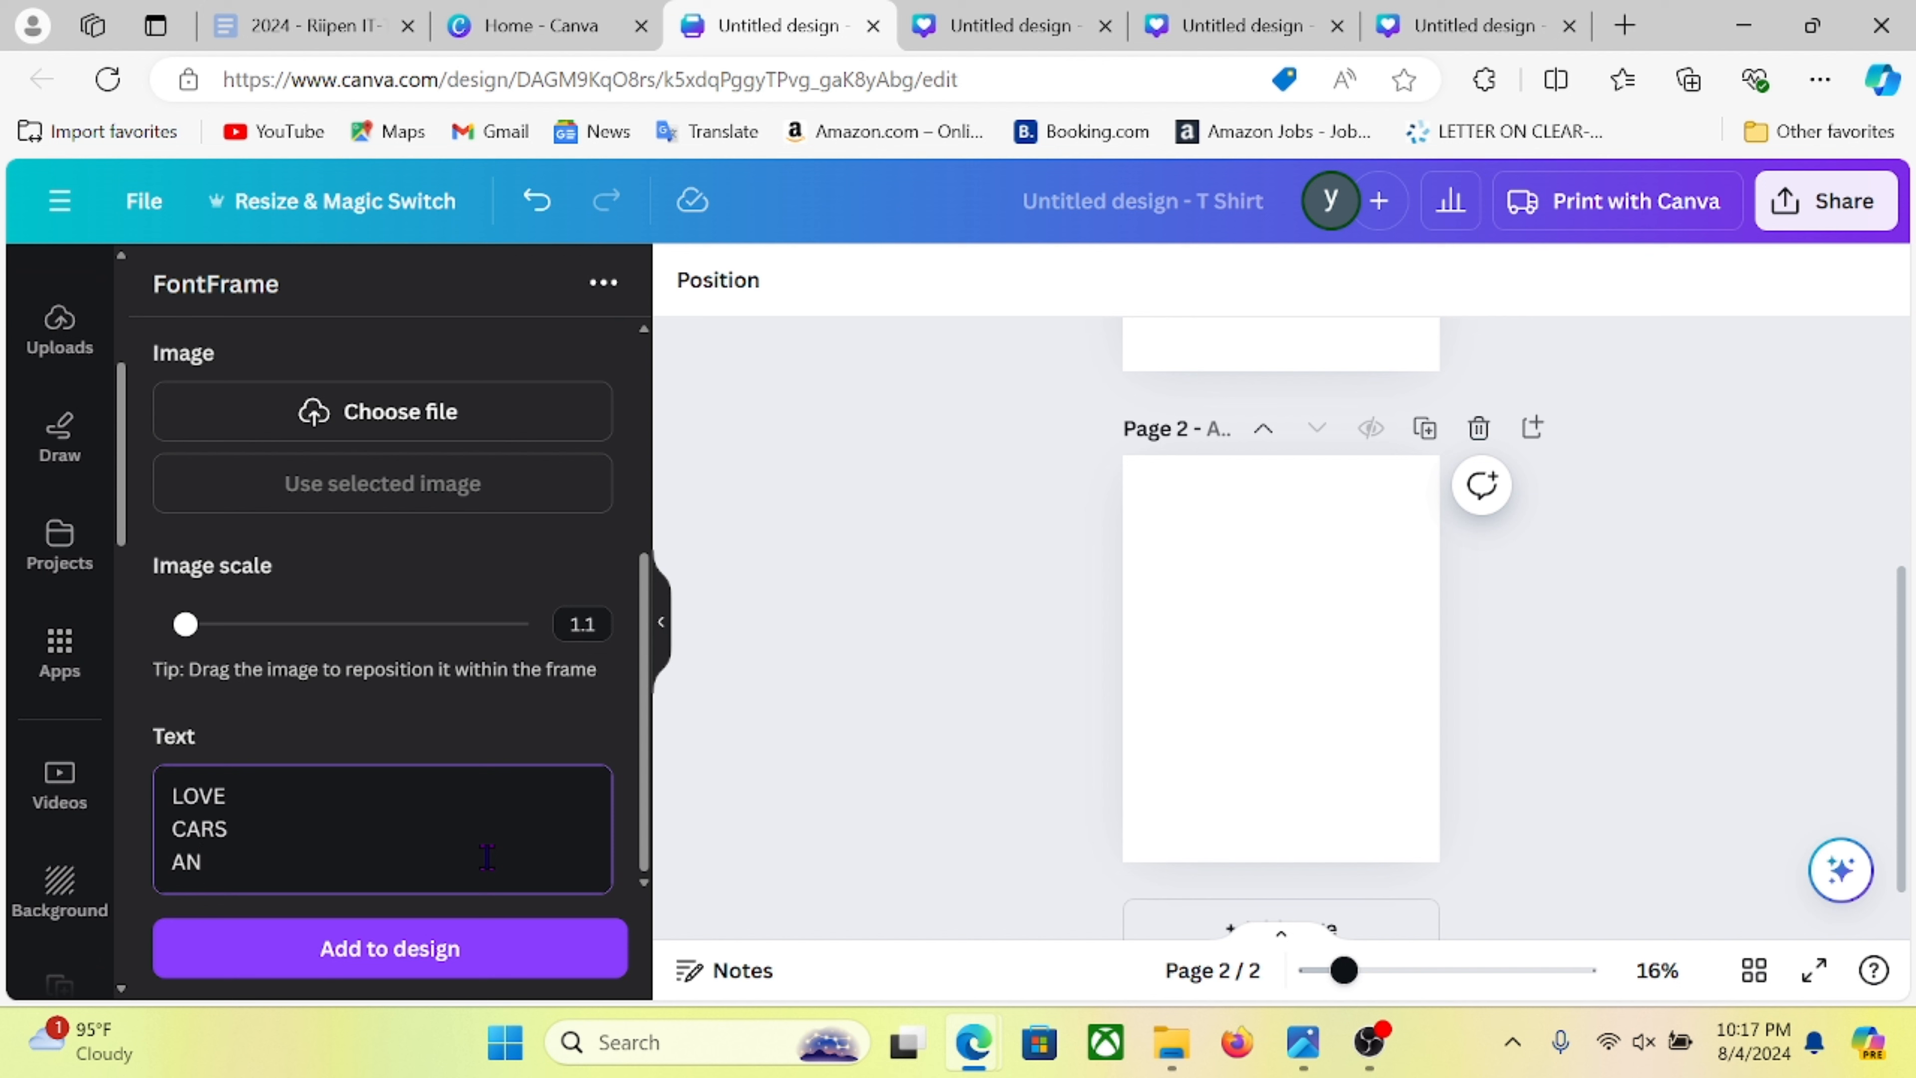
pyautogui.press('Return')
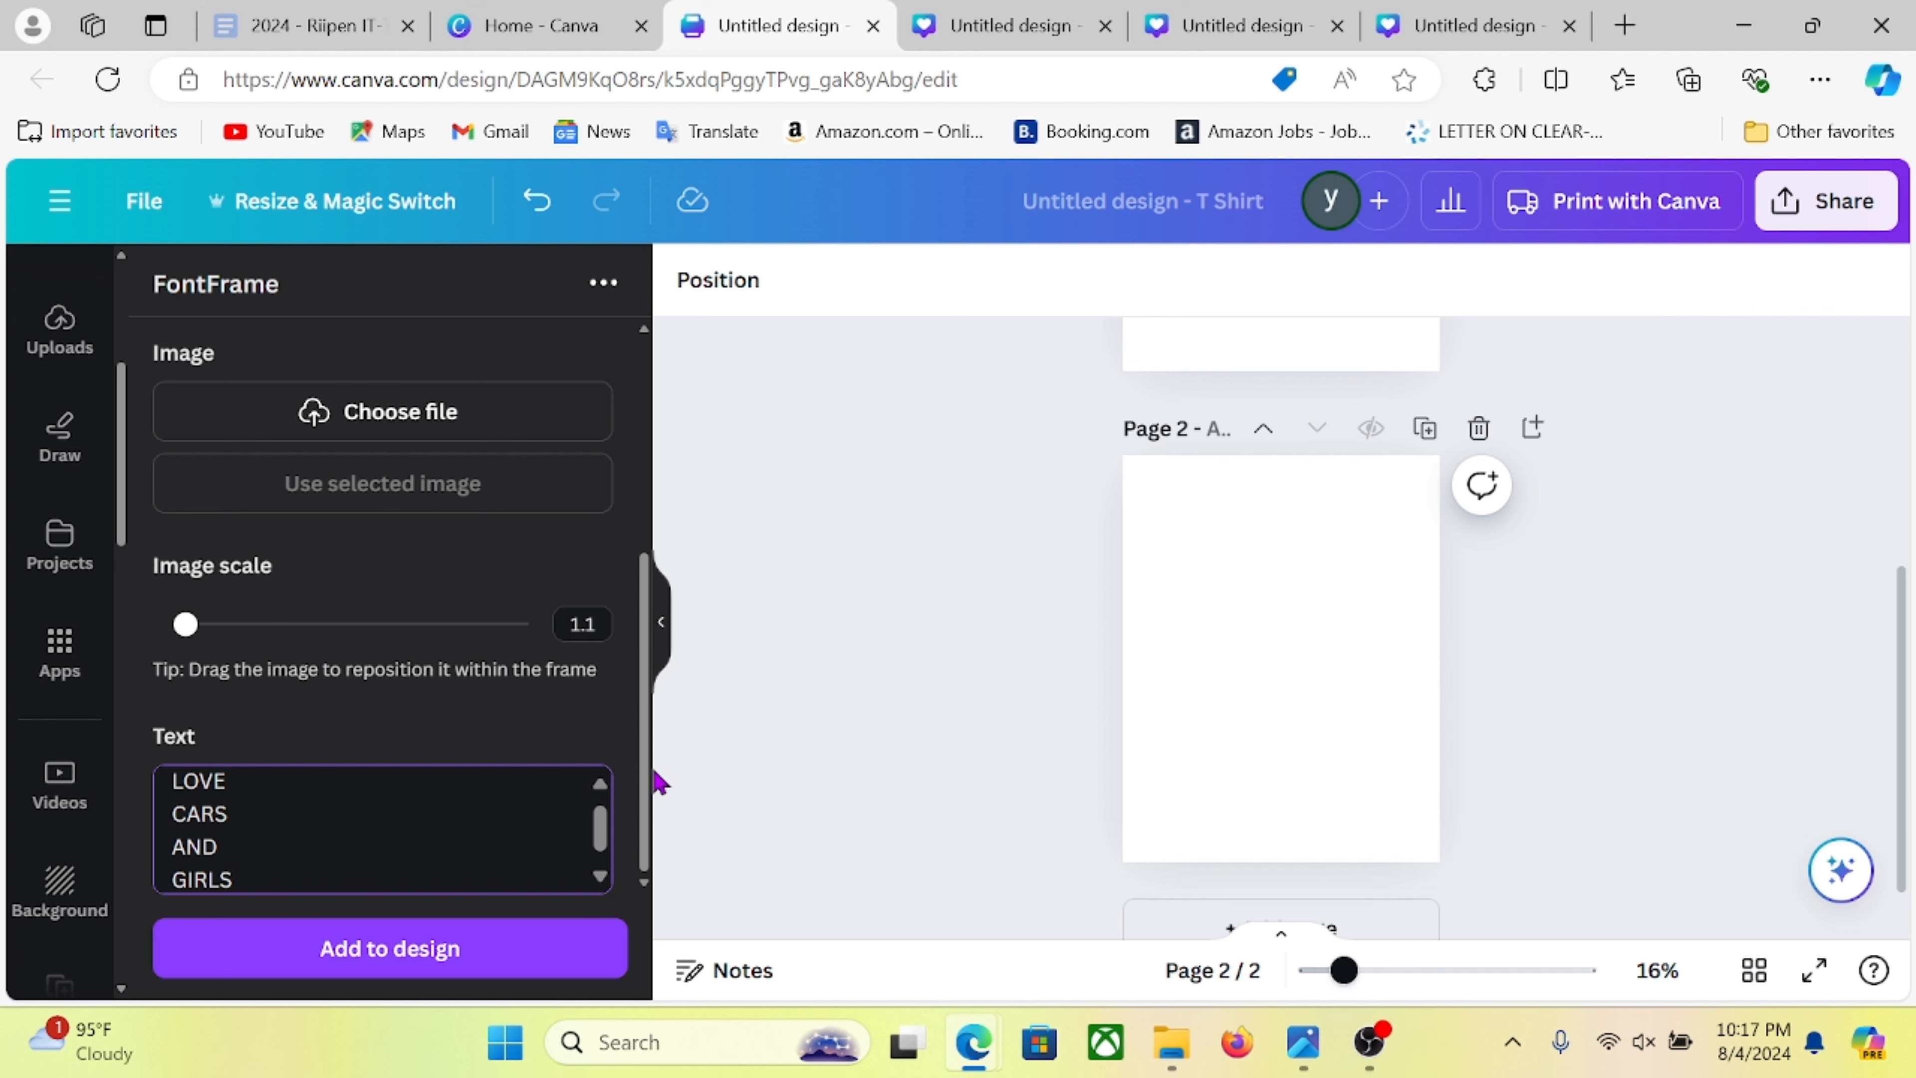
# - Fill the FontFrame lettering with an image file from the computer and adjust the image's scale inside the letters
pyautogui.scroll(5, 386, 874)
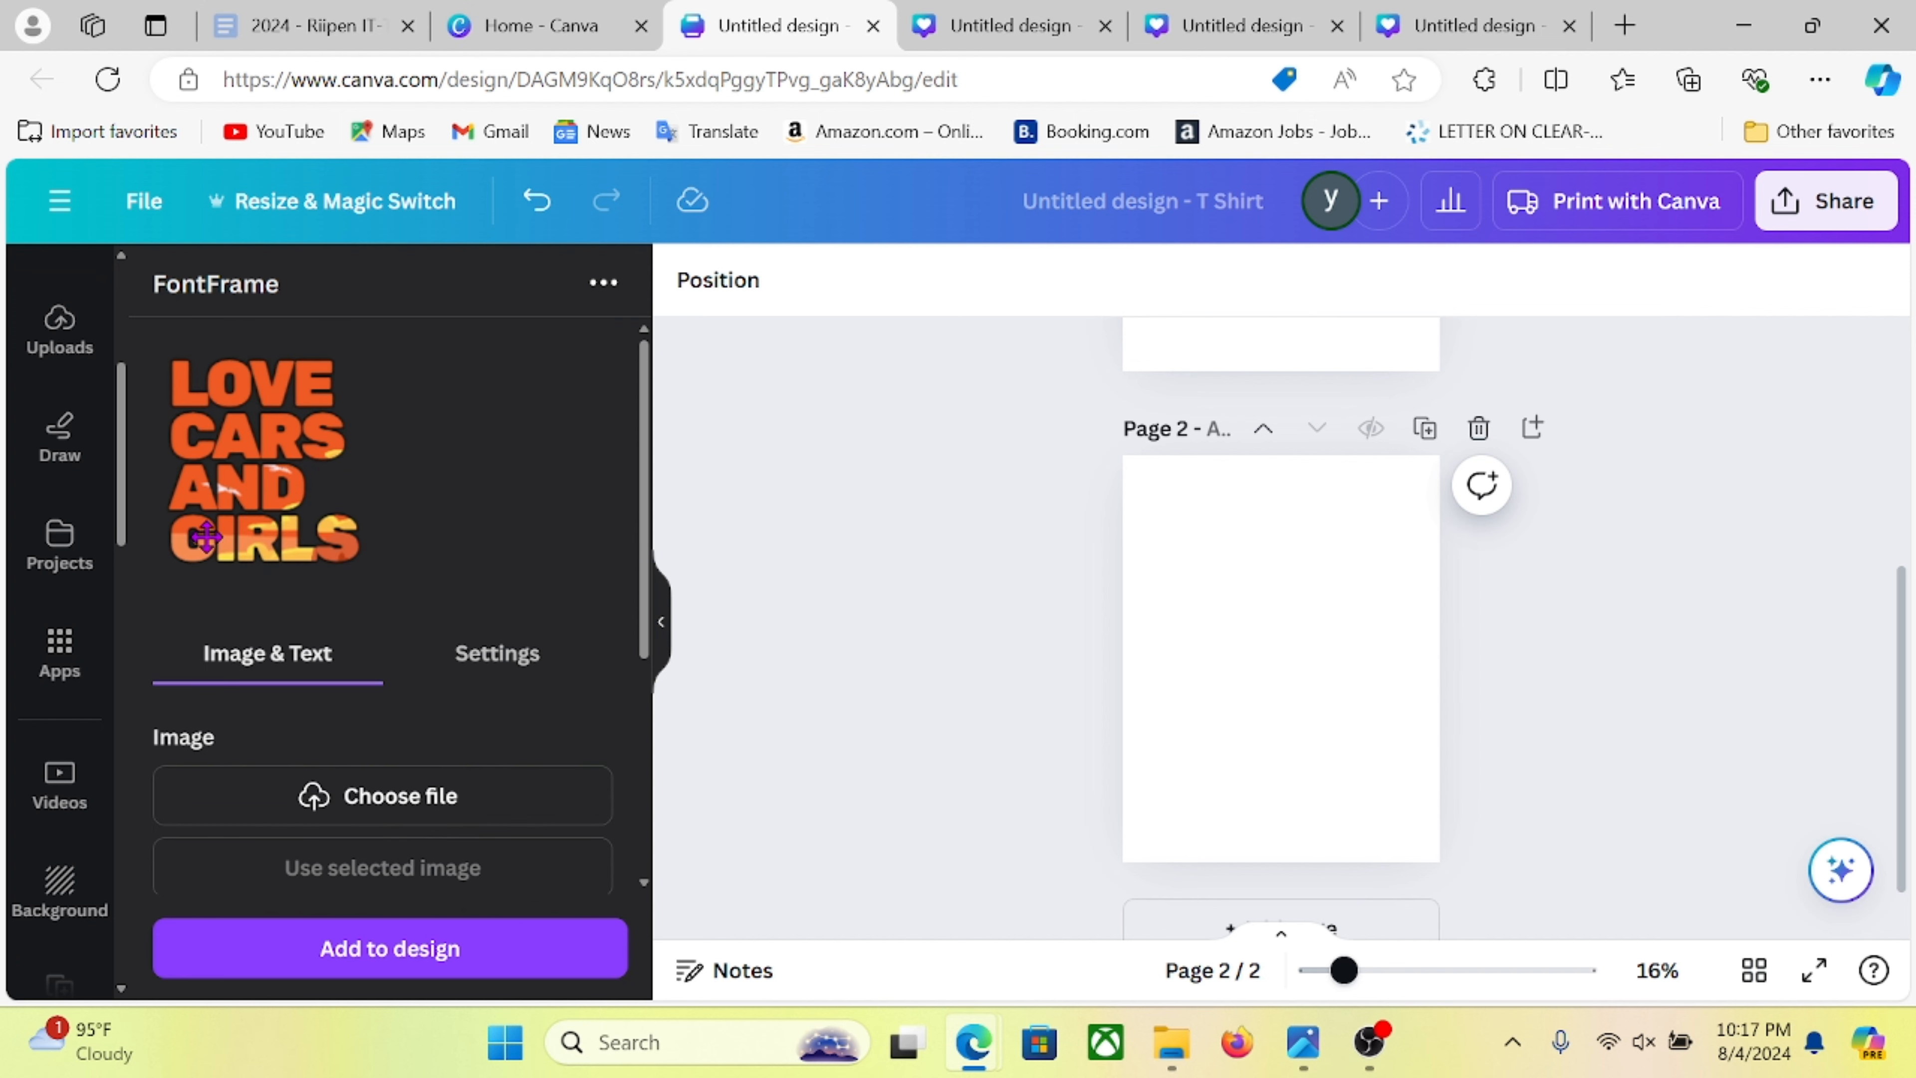
pyautogui.click(368, 792)
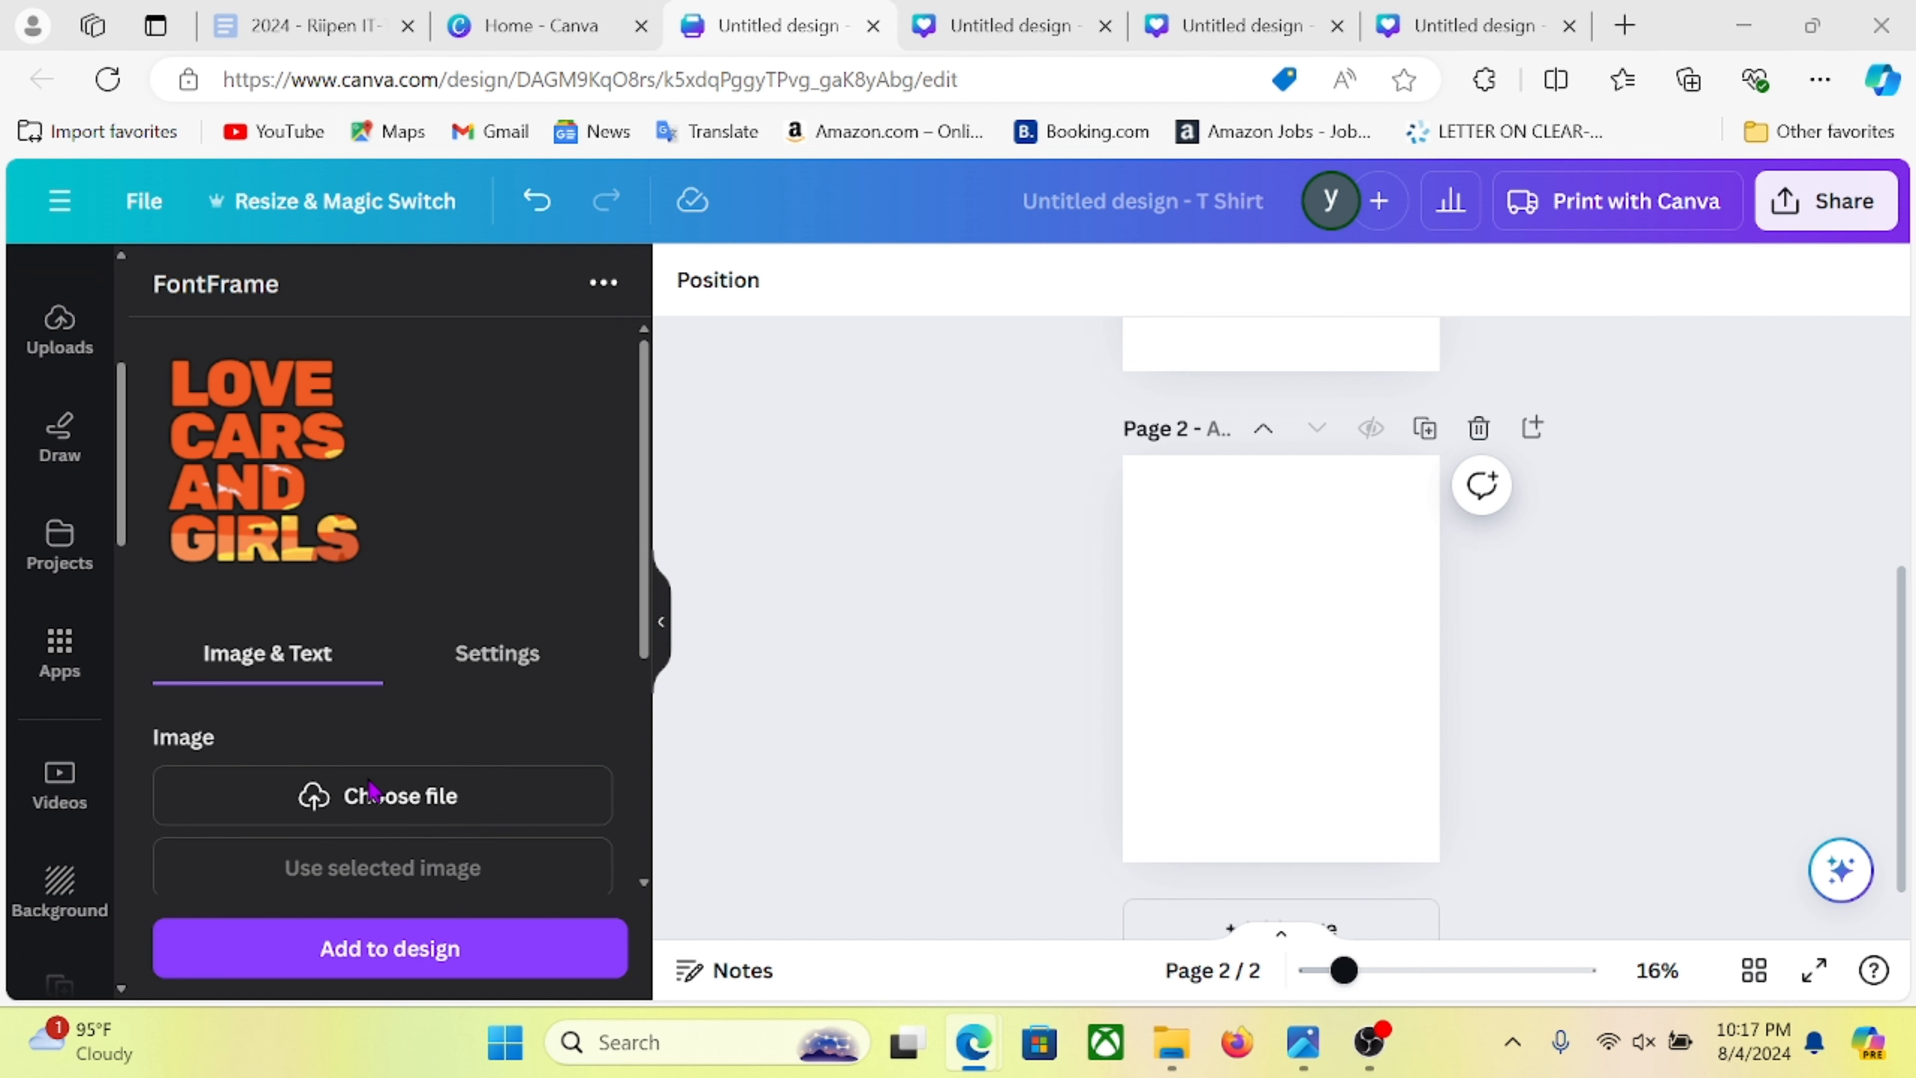
pyautogui.click(1440, 857)
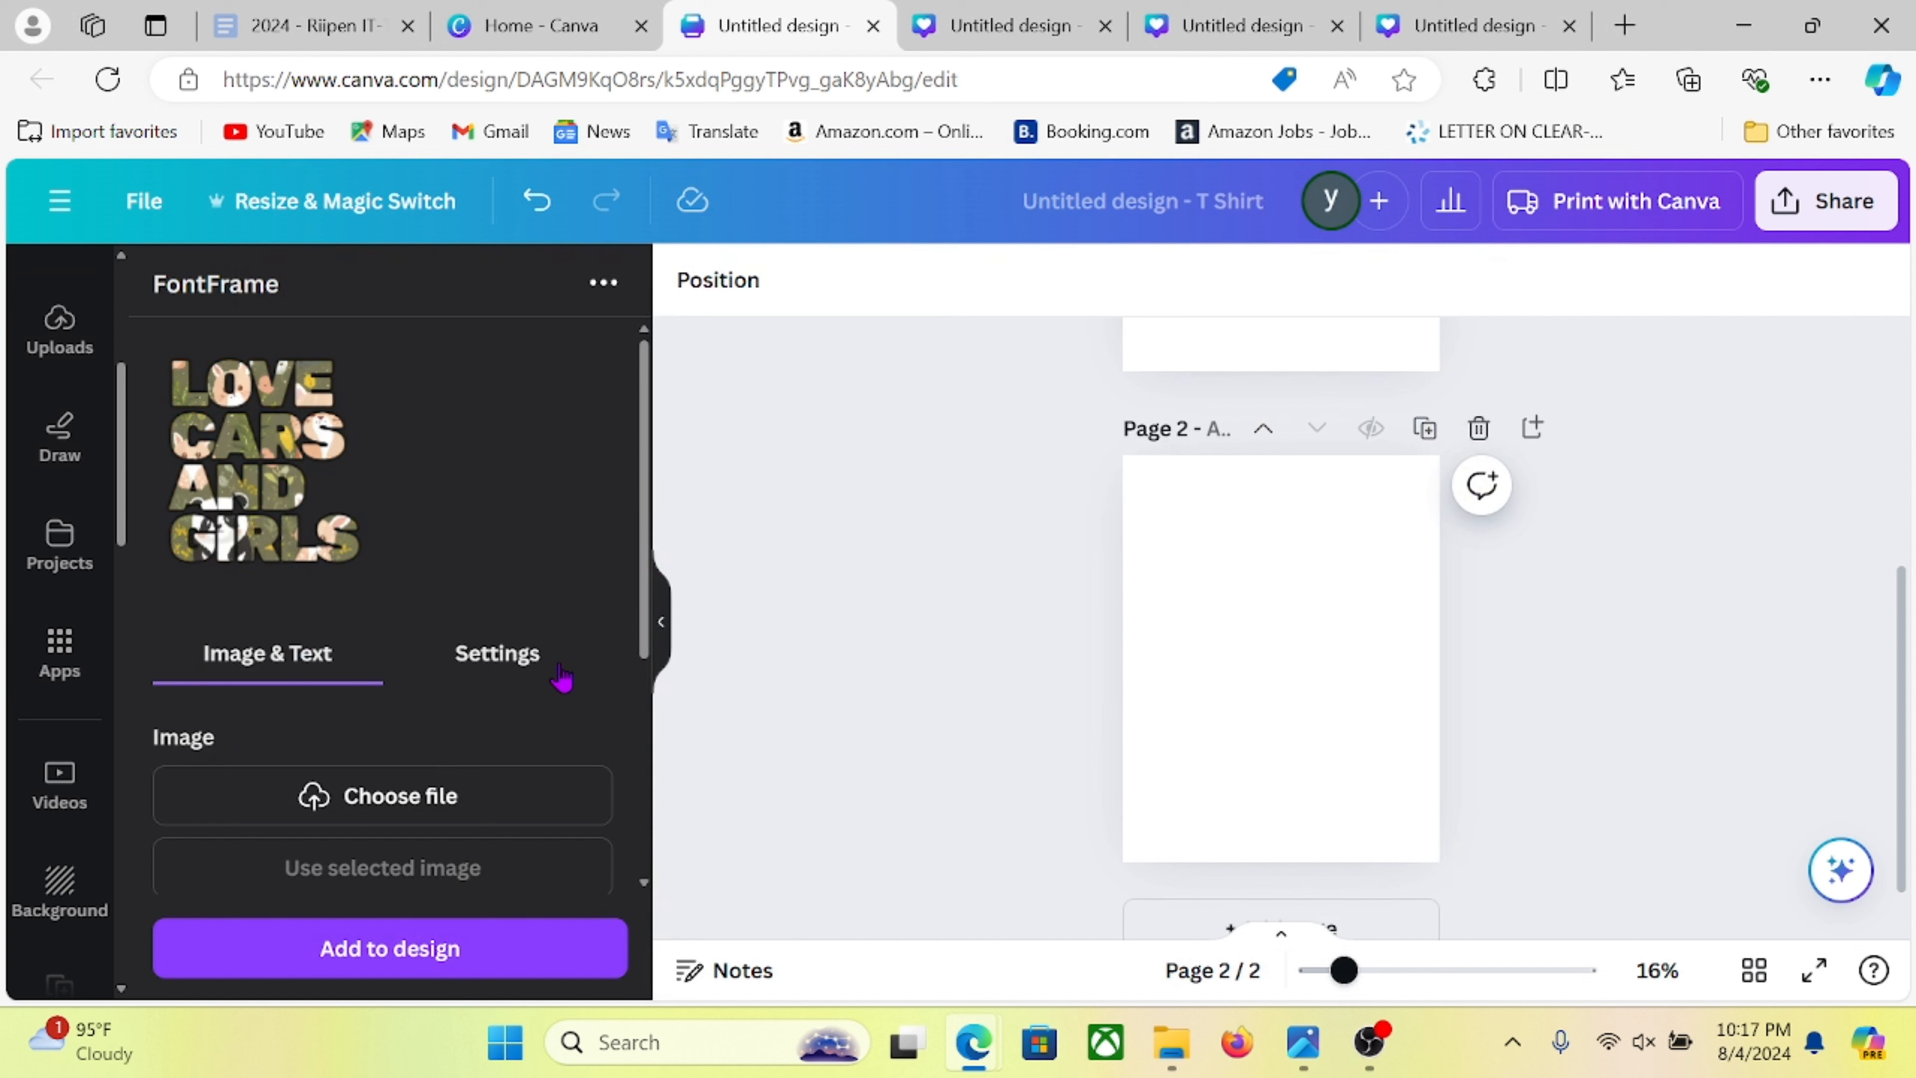
pyautogui.moveTo(647, 602); pyautogui.dragTo(538, 702)
pyautogui.moveTo(183, 879)
pyautogui.mouseDown()
pyautogui.moveTo(449, 879)
pyautogui.moveTo(185, 879)
pyautogui.mouseUp()
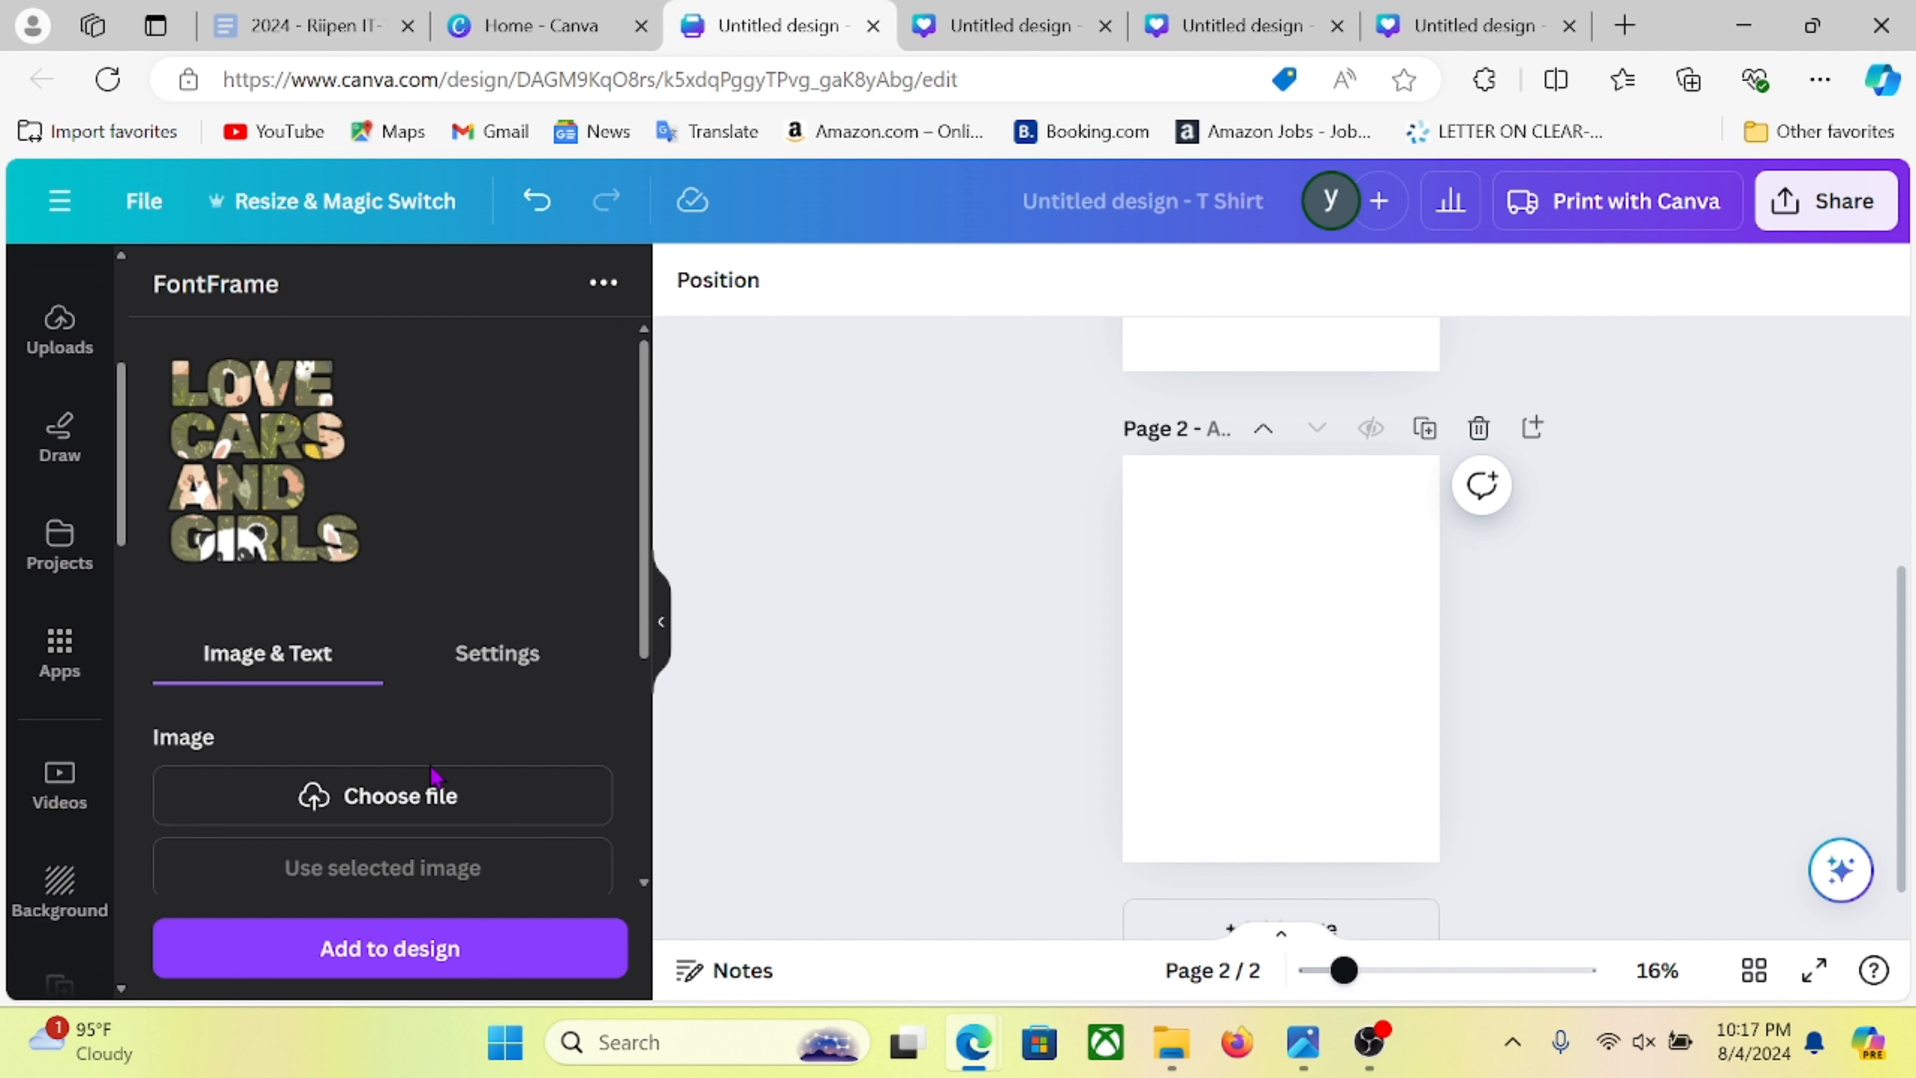
# - Centre-align the FontFrame lettering, keeping the Rubik font
pyautogui.click(503, 664)
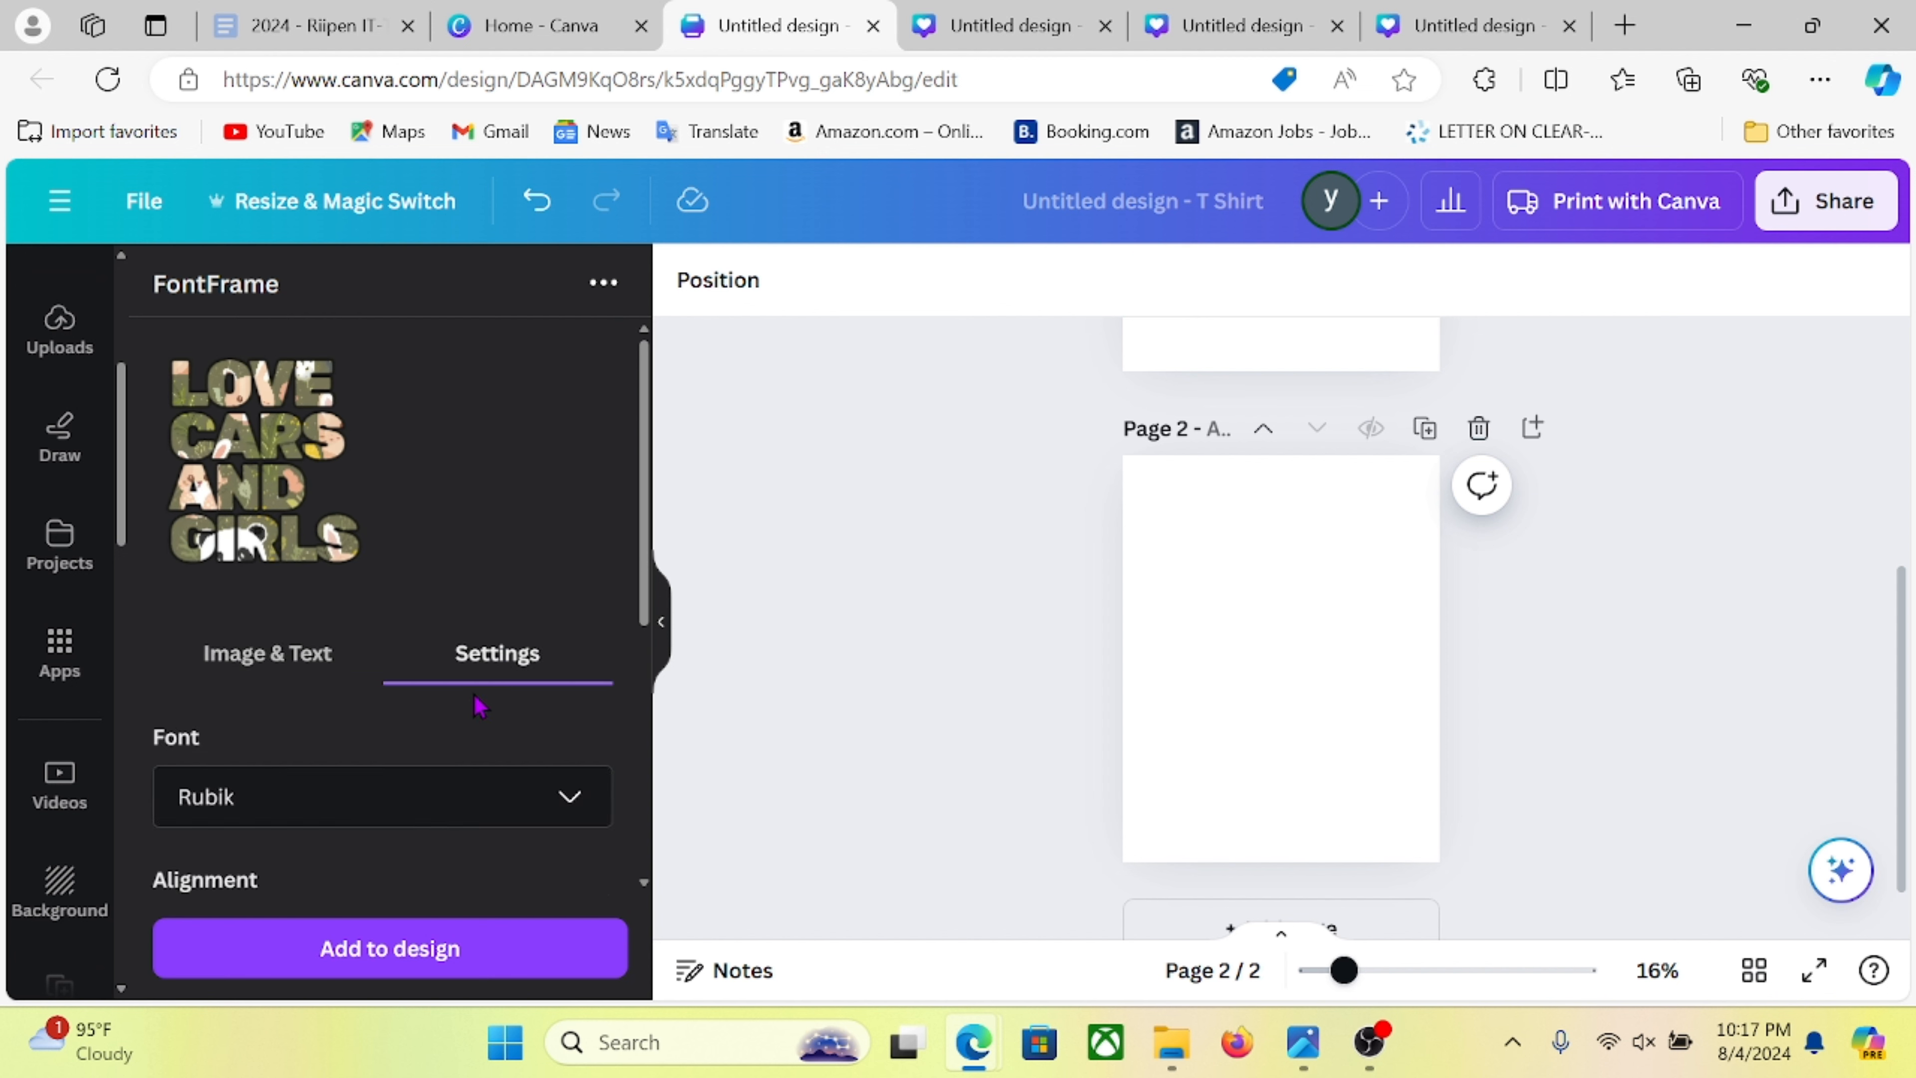
pyautogui.click(571, 799)
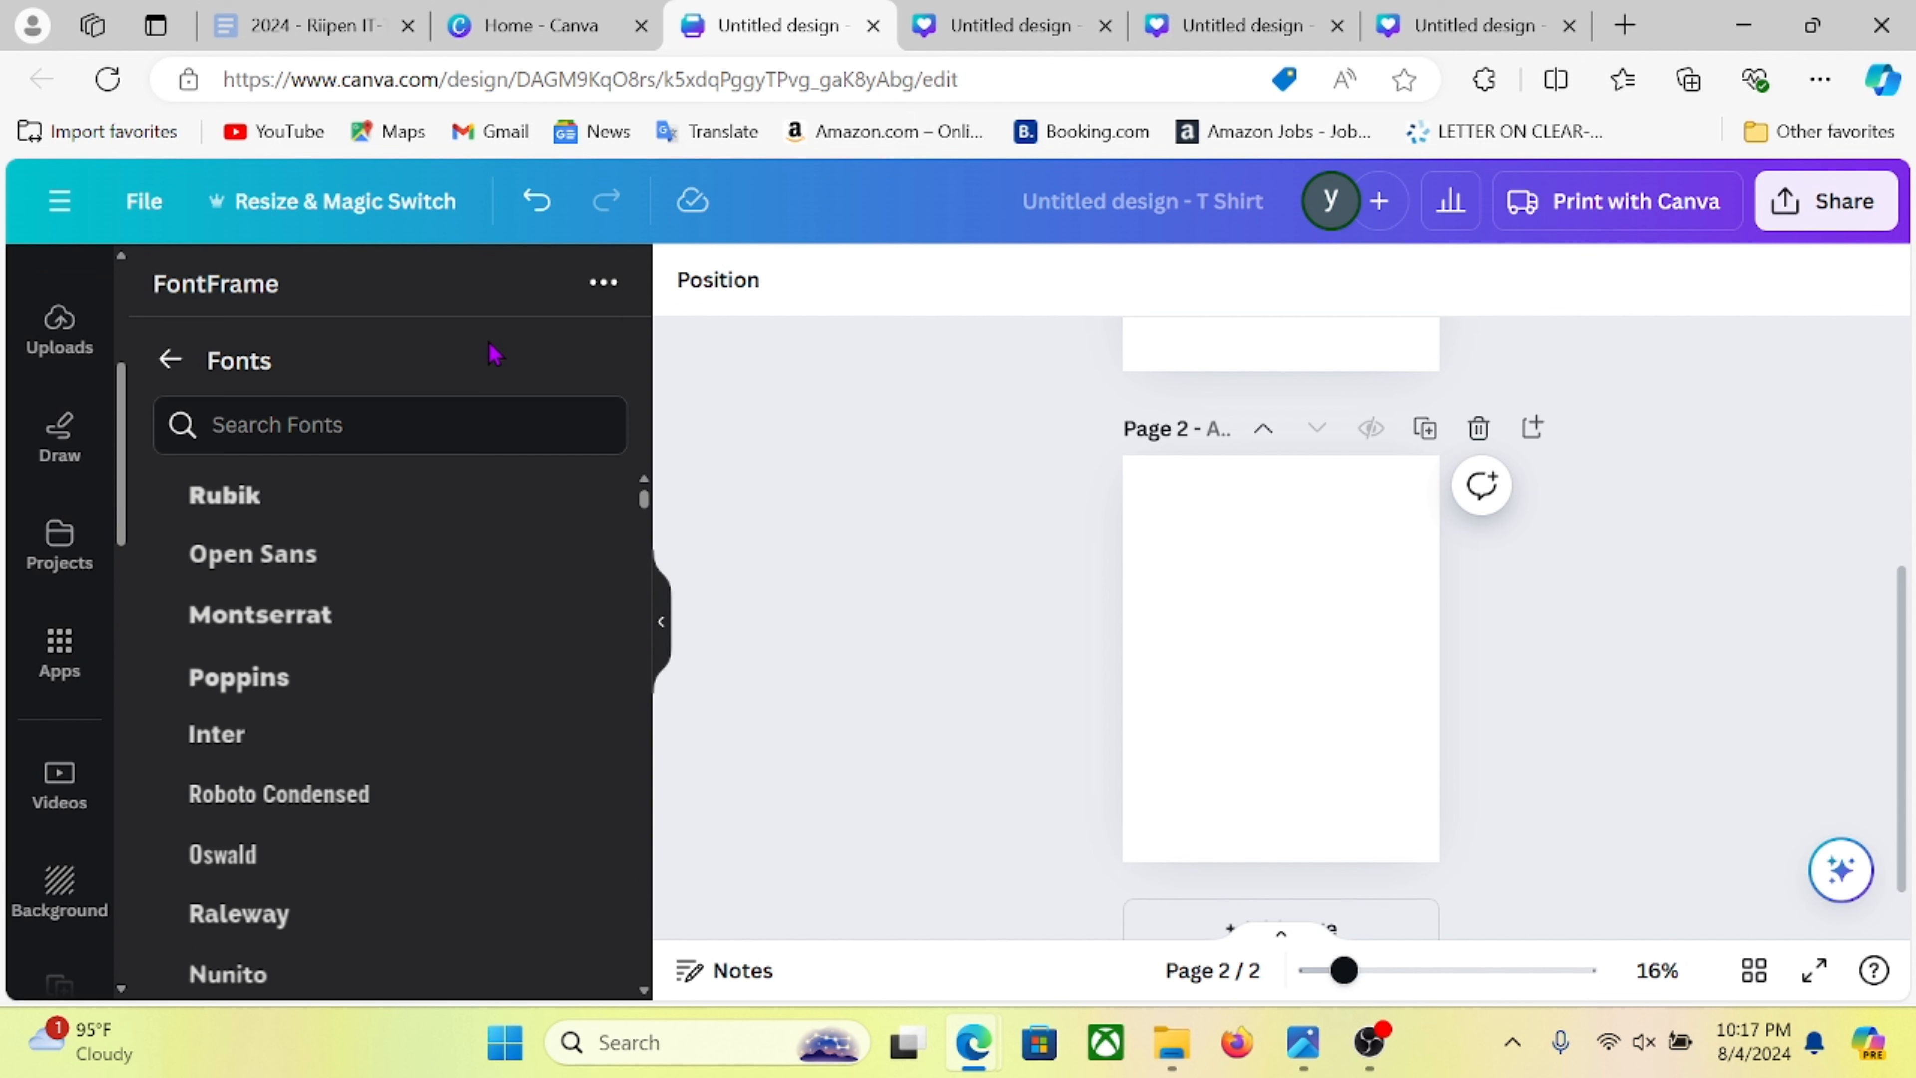
pyautogui.click(167, 361)
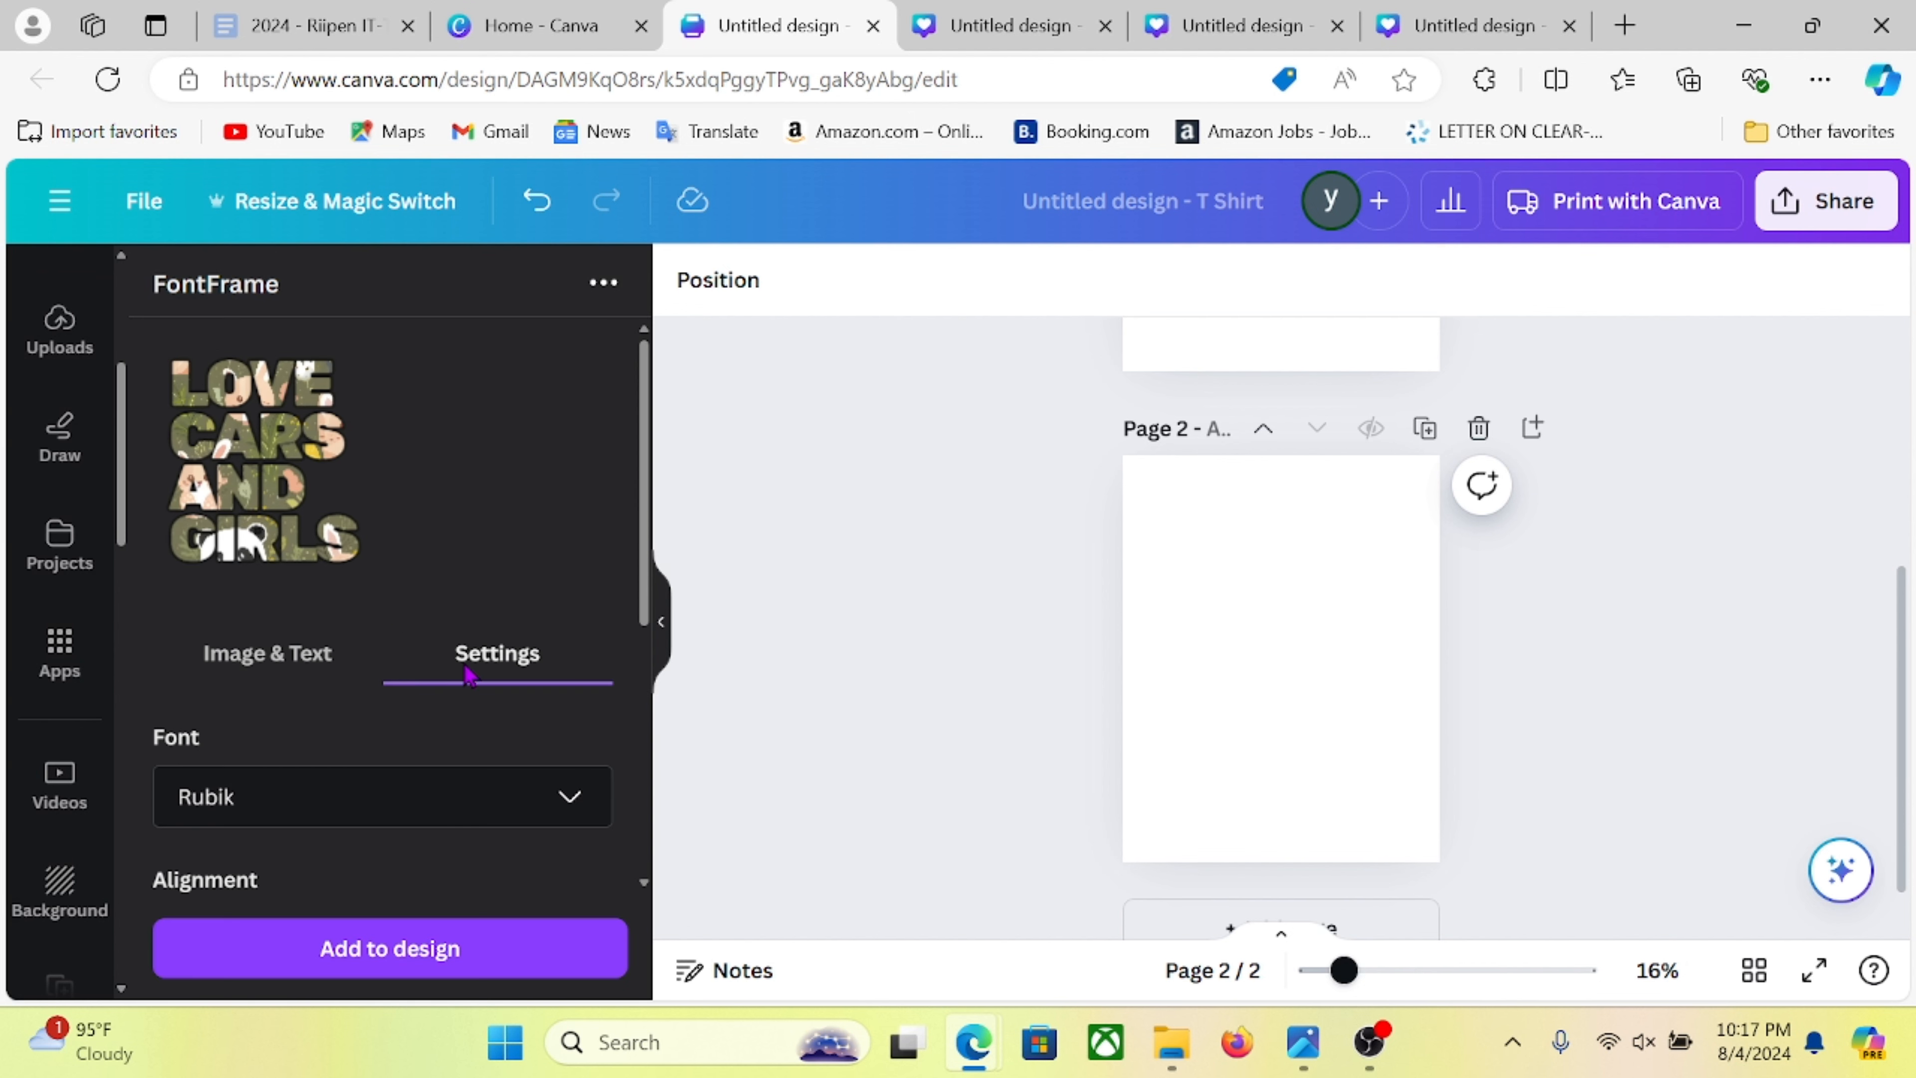
pyautogui.scroll(-5, 398, 739)
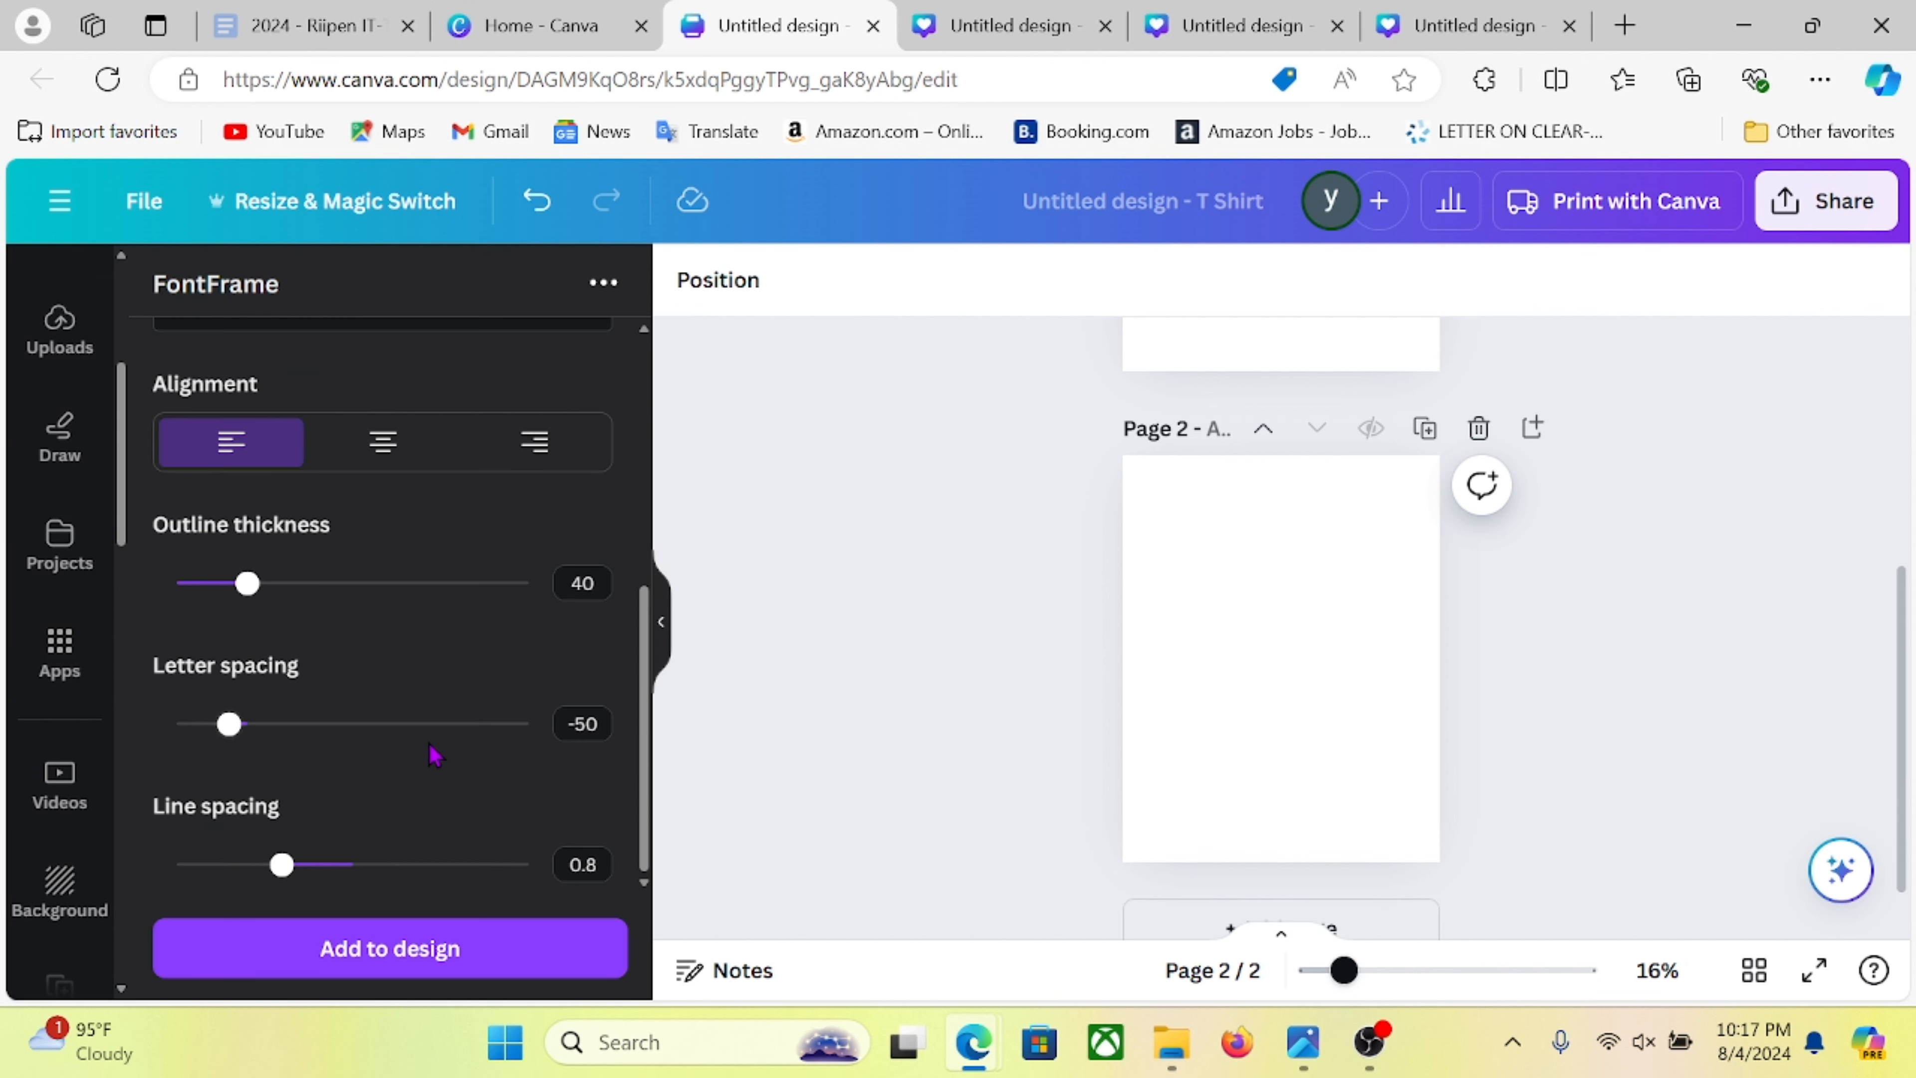
pyautogui.click(390, 453)
pyautogui.scroll(5, 391, 462)
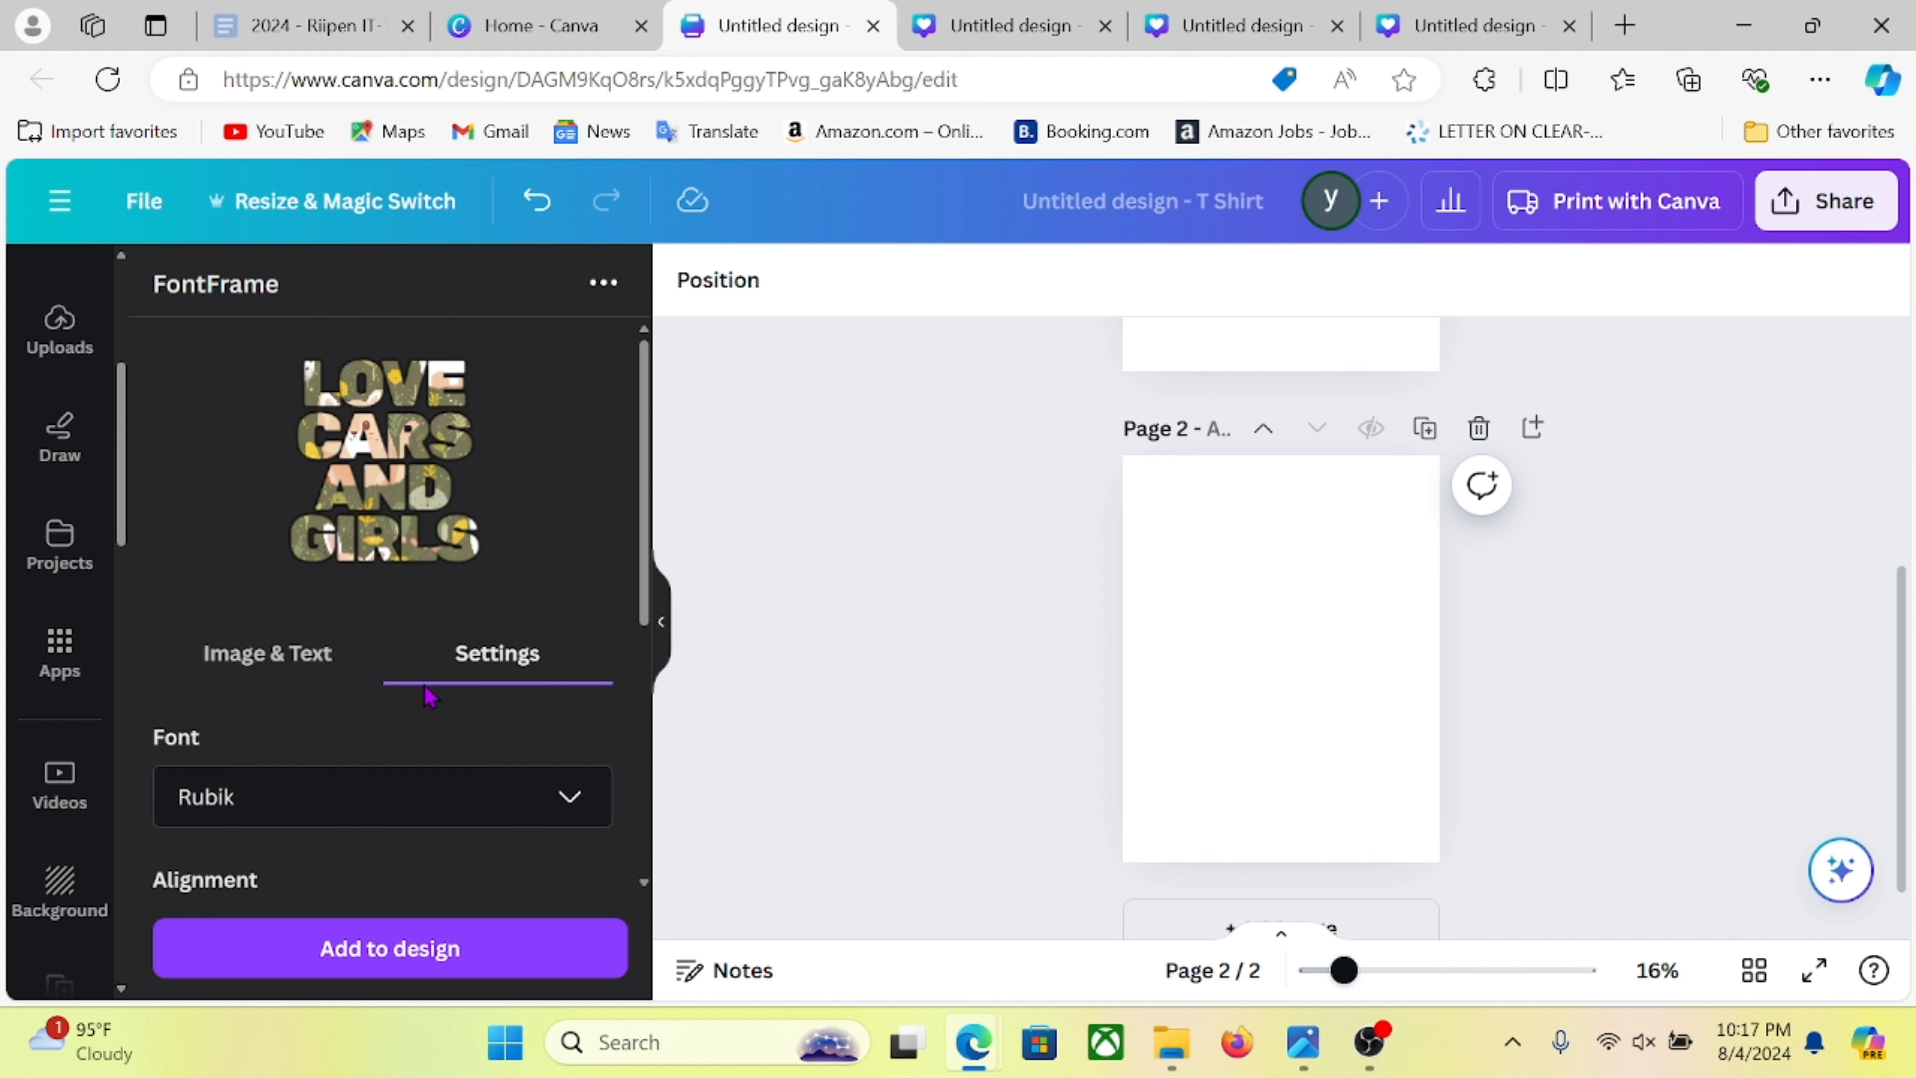
pyautogui.scroll(-5, 447, 770)
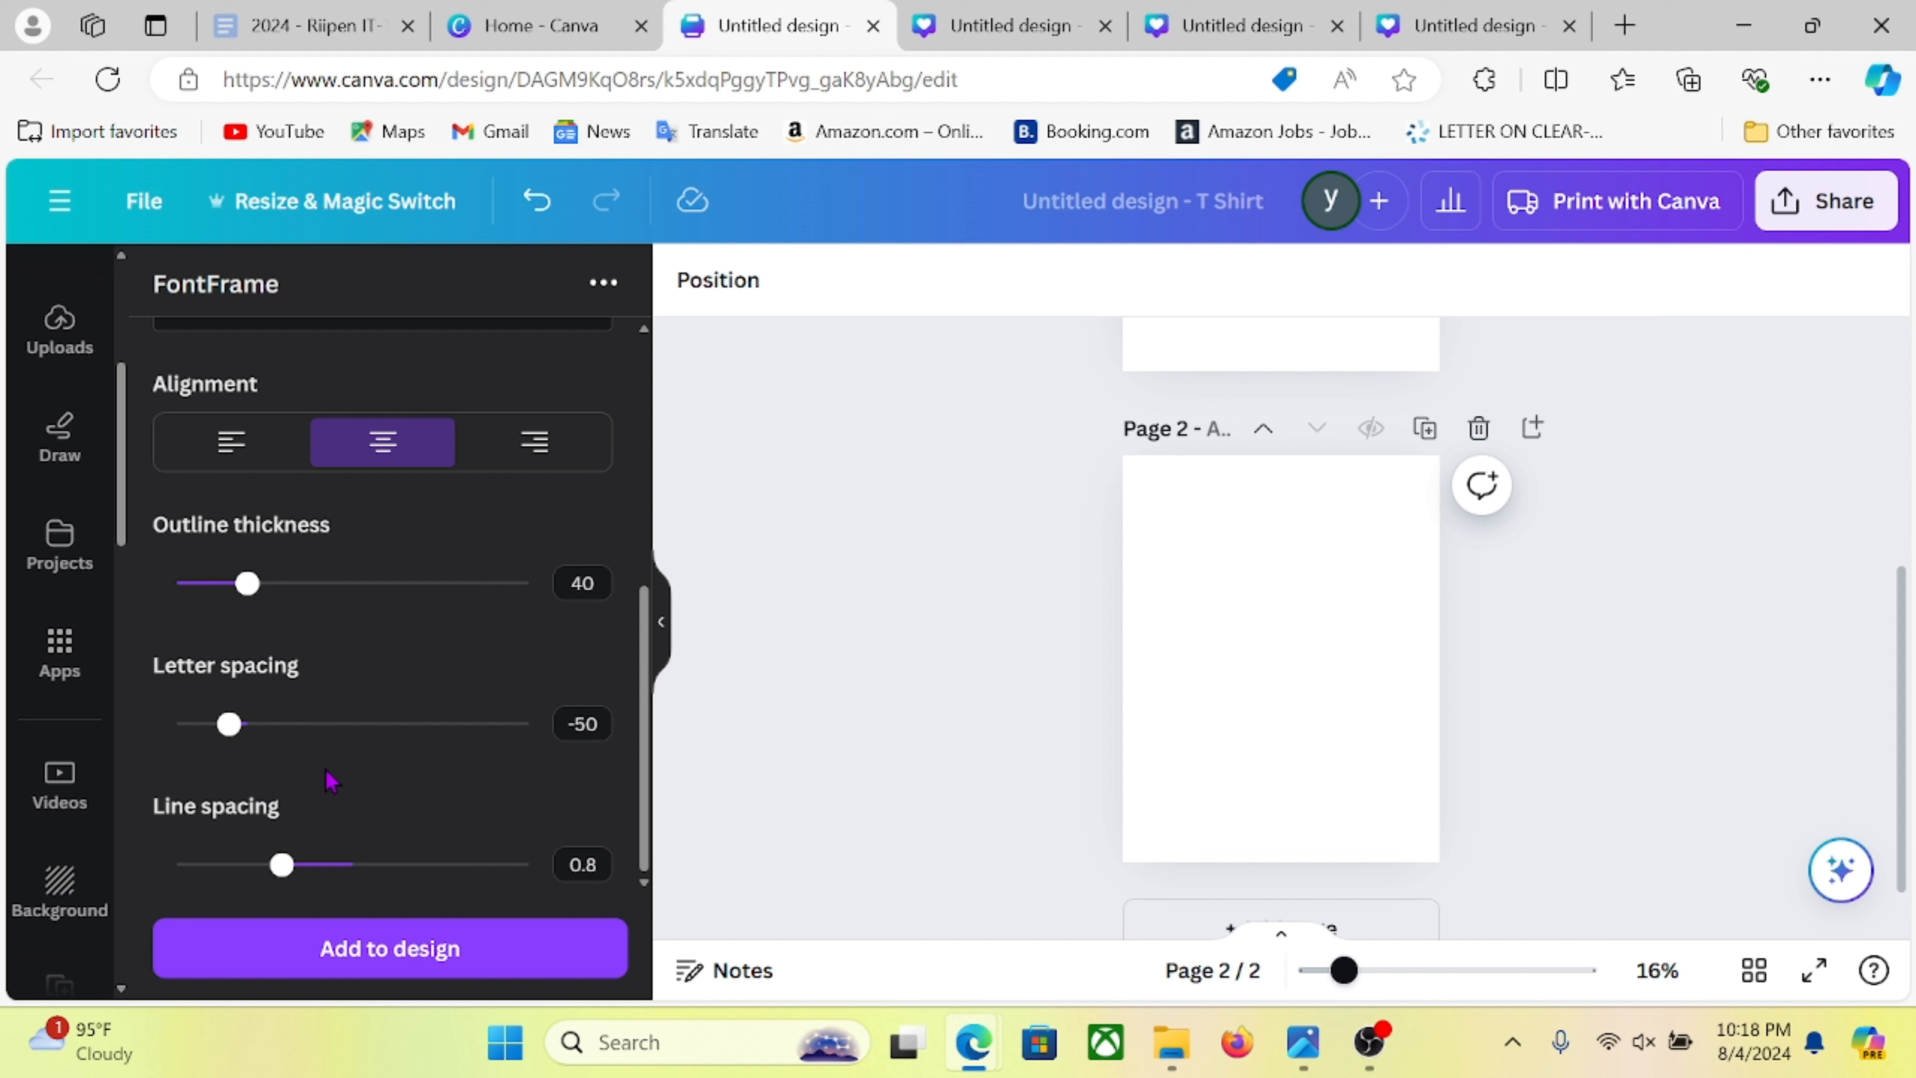
pyautogui.scroll(5, 449, 630)
pyautogui.scroll(-4, 470, 599)
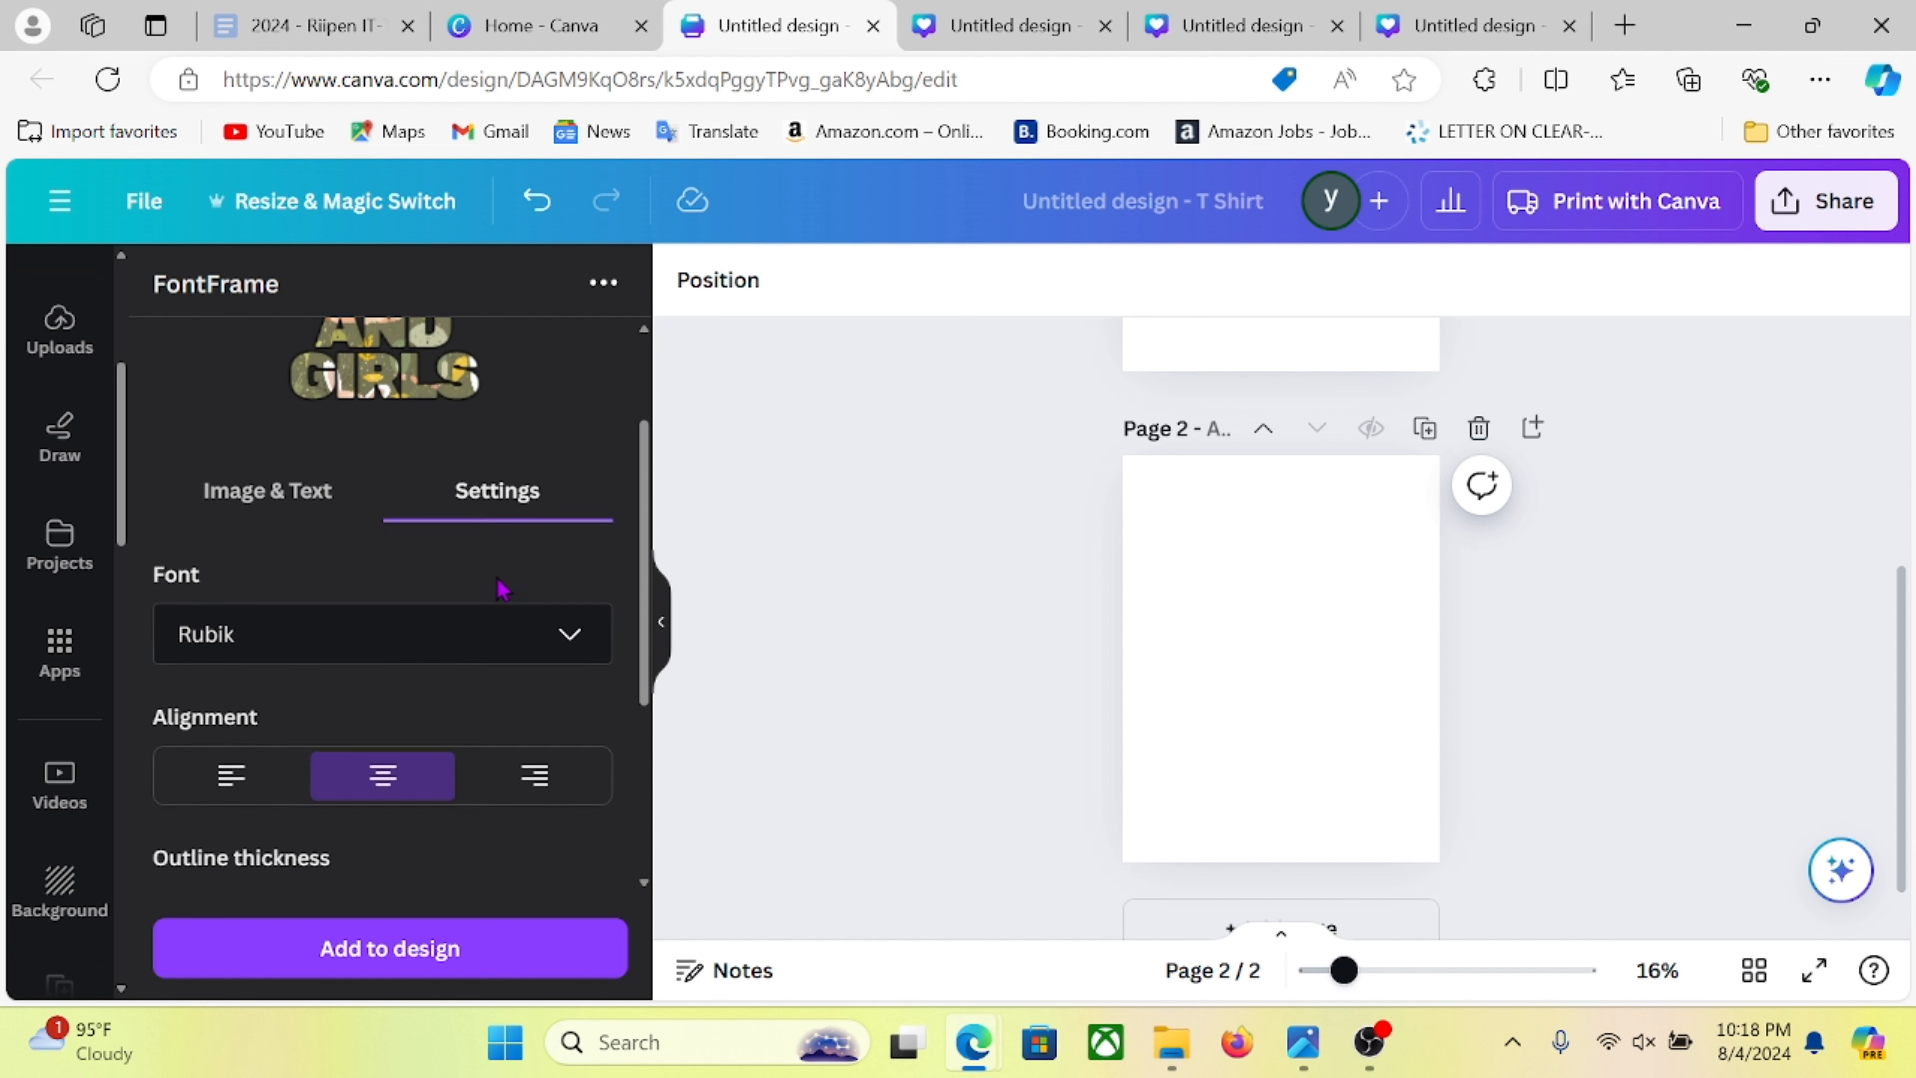
# - Add the image-filled lettering to page 2 and stretch its frame to all four page edges
pyautogui.click(384, 949)
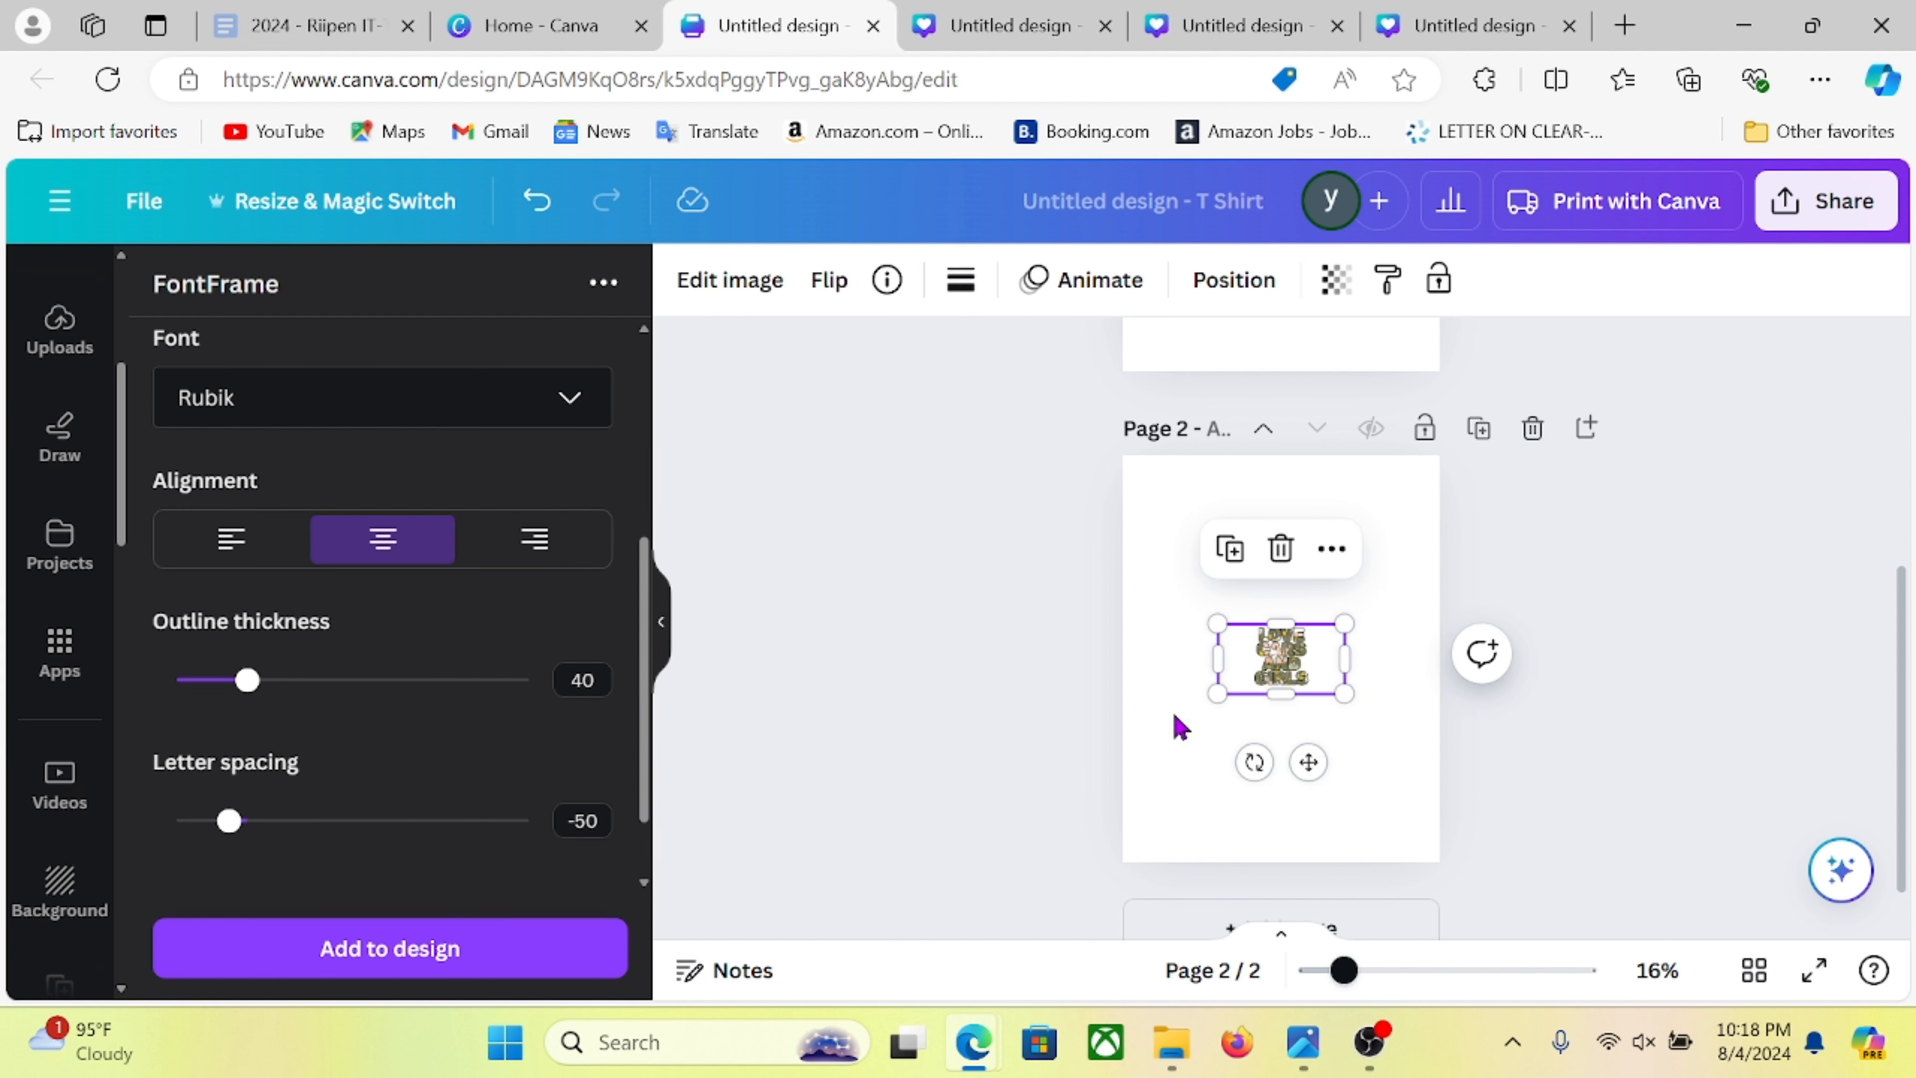
pyautogui.moveTo(1280, 697); pyautogui.dragTo(1276, 860)
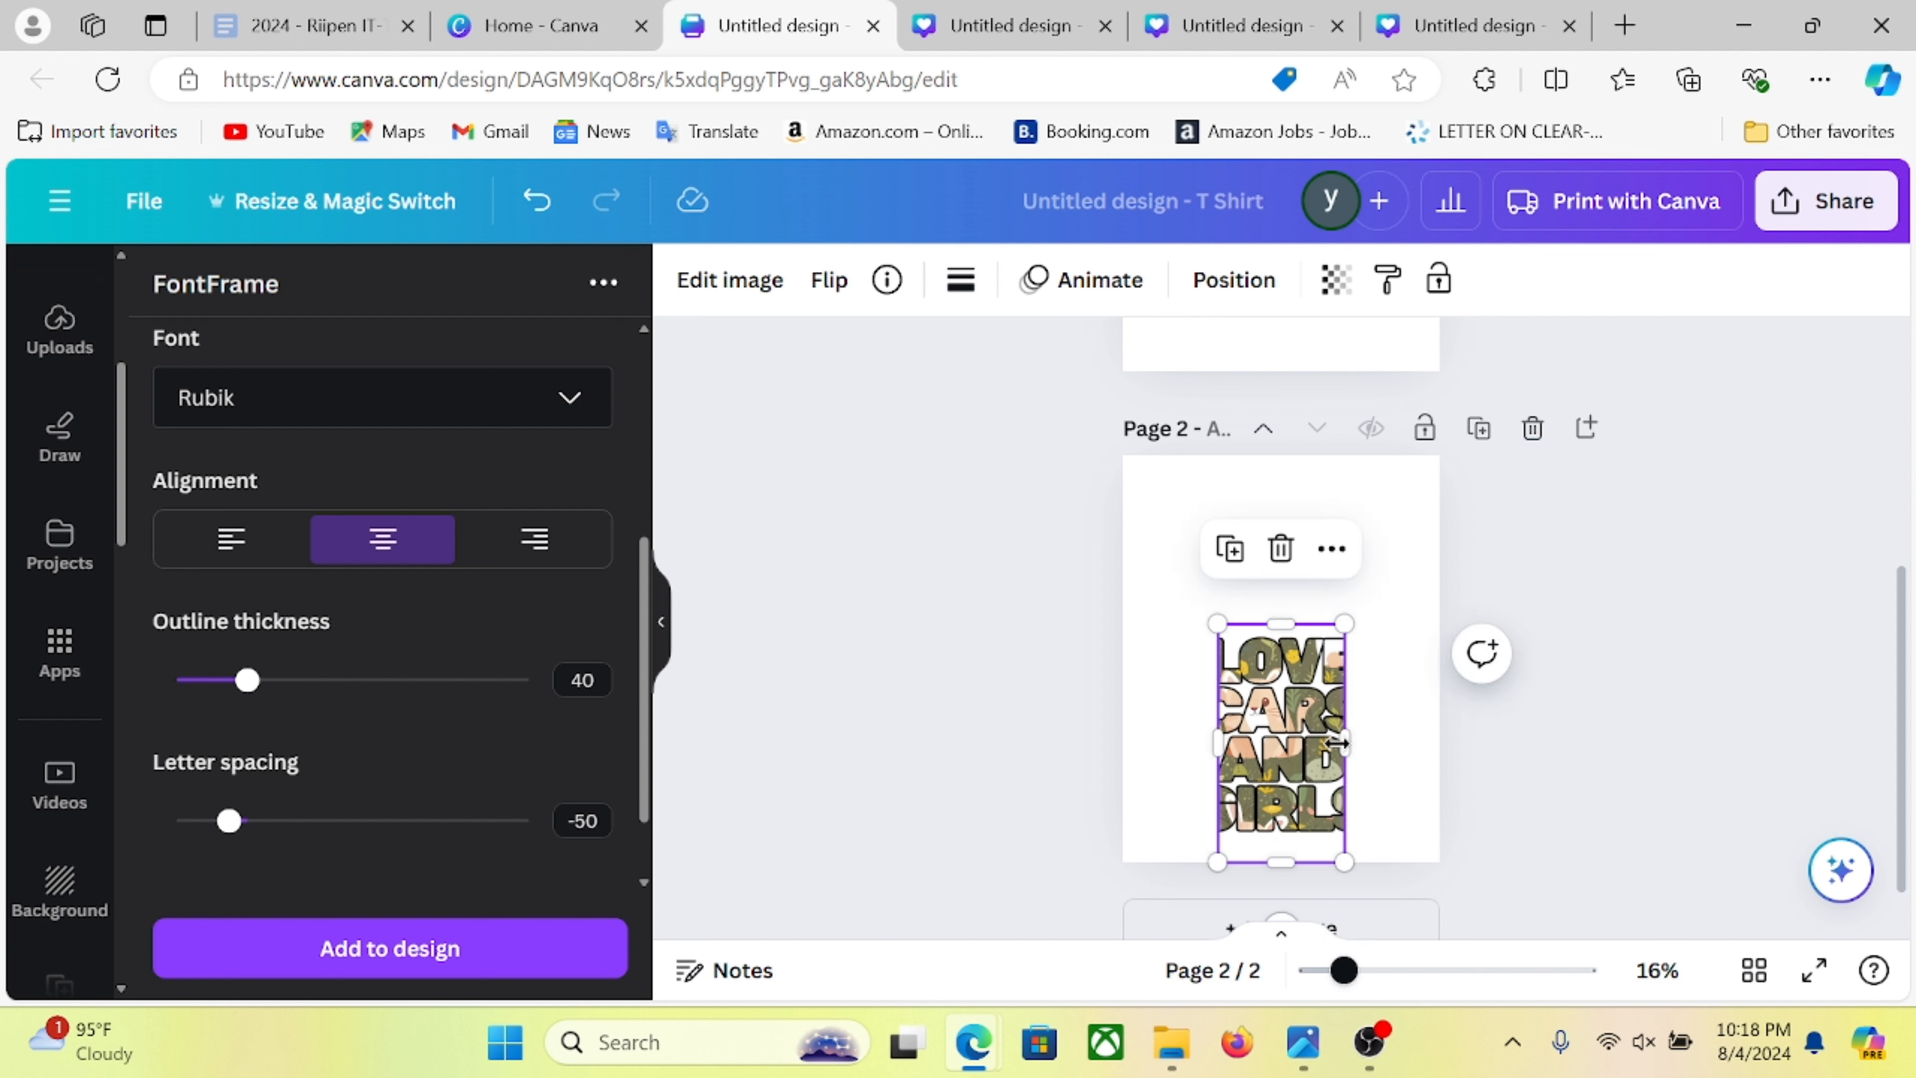
pyautogui.moveTo(1336, 743); pyautogui.dragTo(1438, 742)
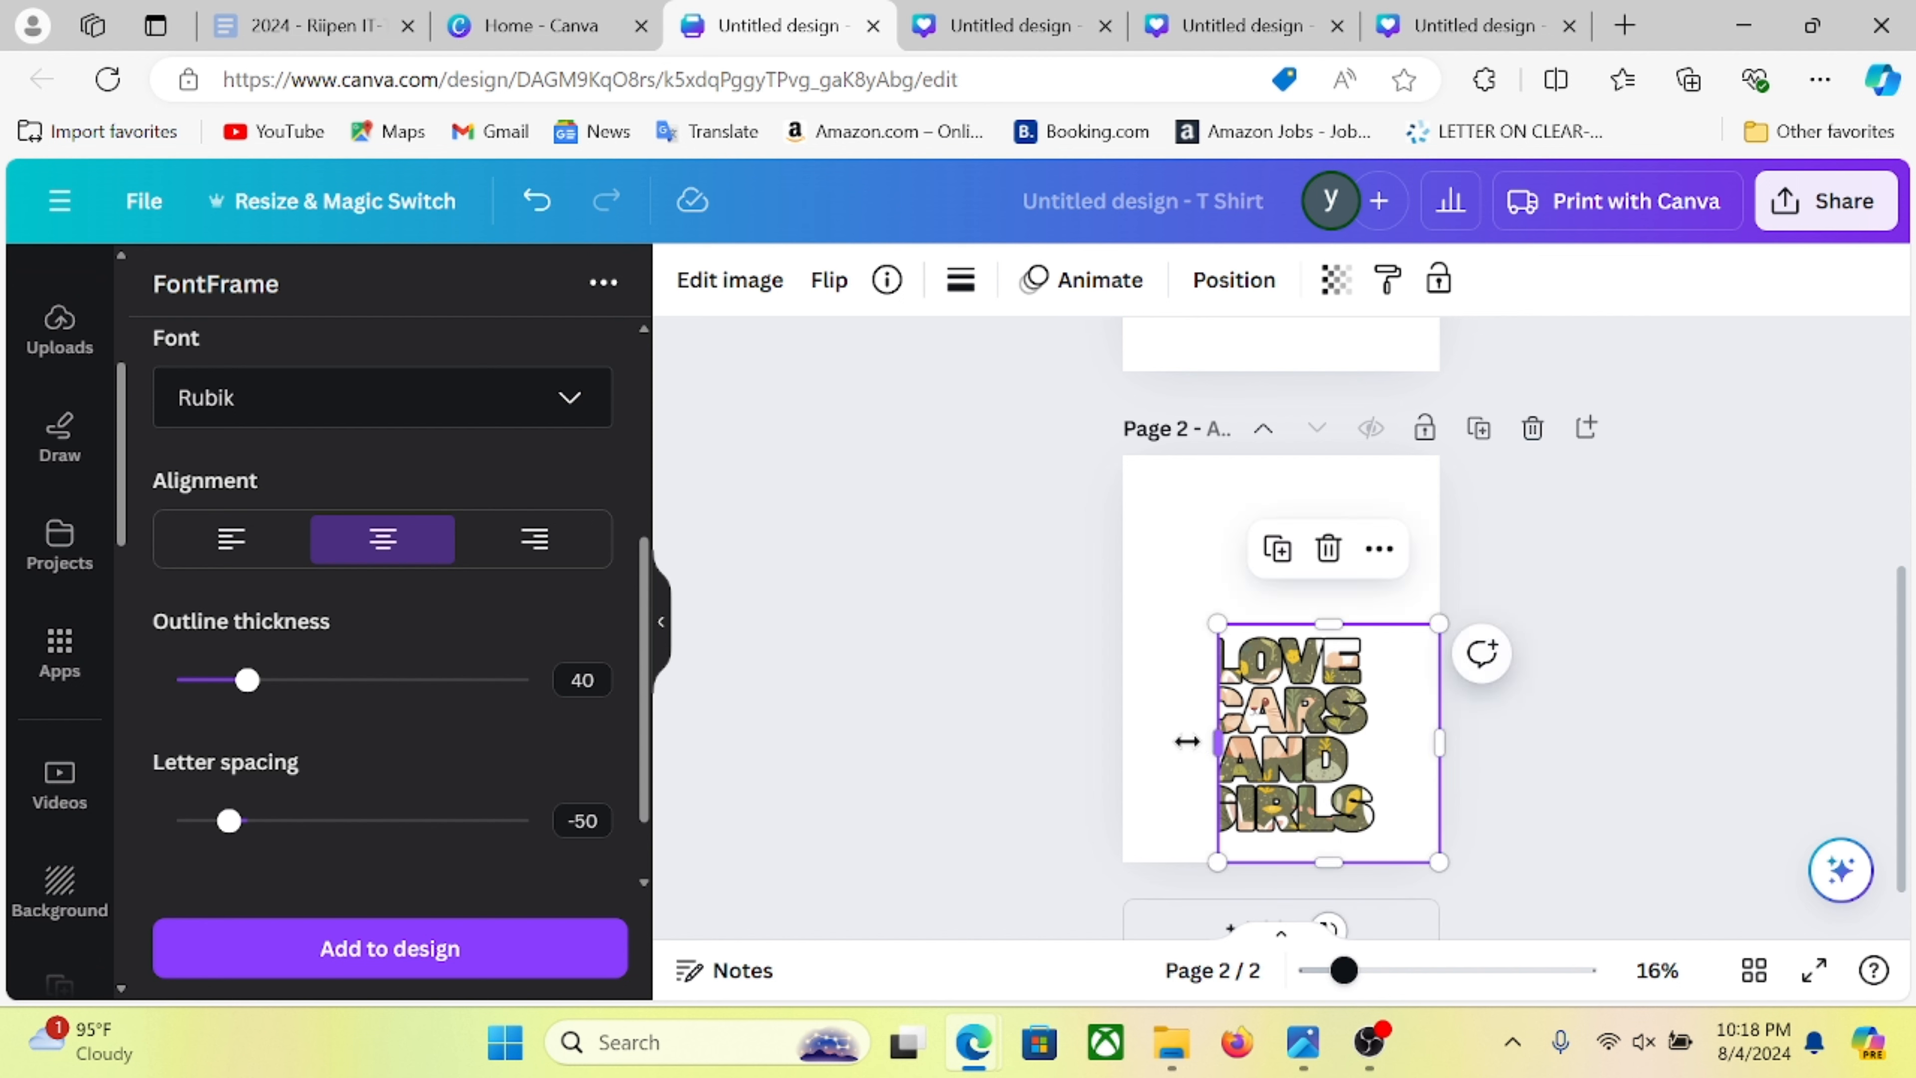
pyautogui.moveTo(1186, 741); pyautogui.dragTo(1123, 742)
pyautogui.moveTo(1280, 625); pyautogui.dragTo(1280, 455)
pyautogui.click(1631, 645)
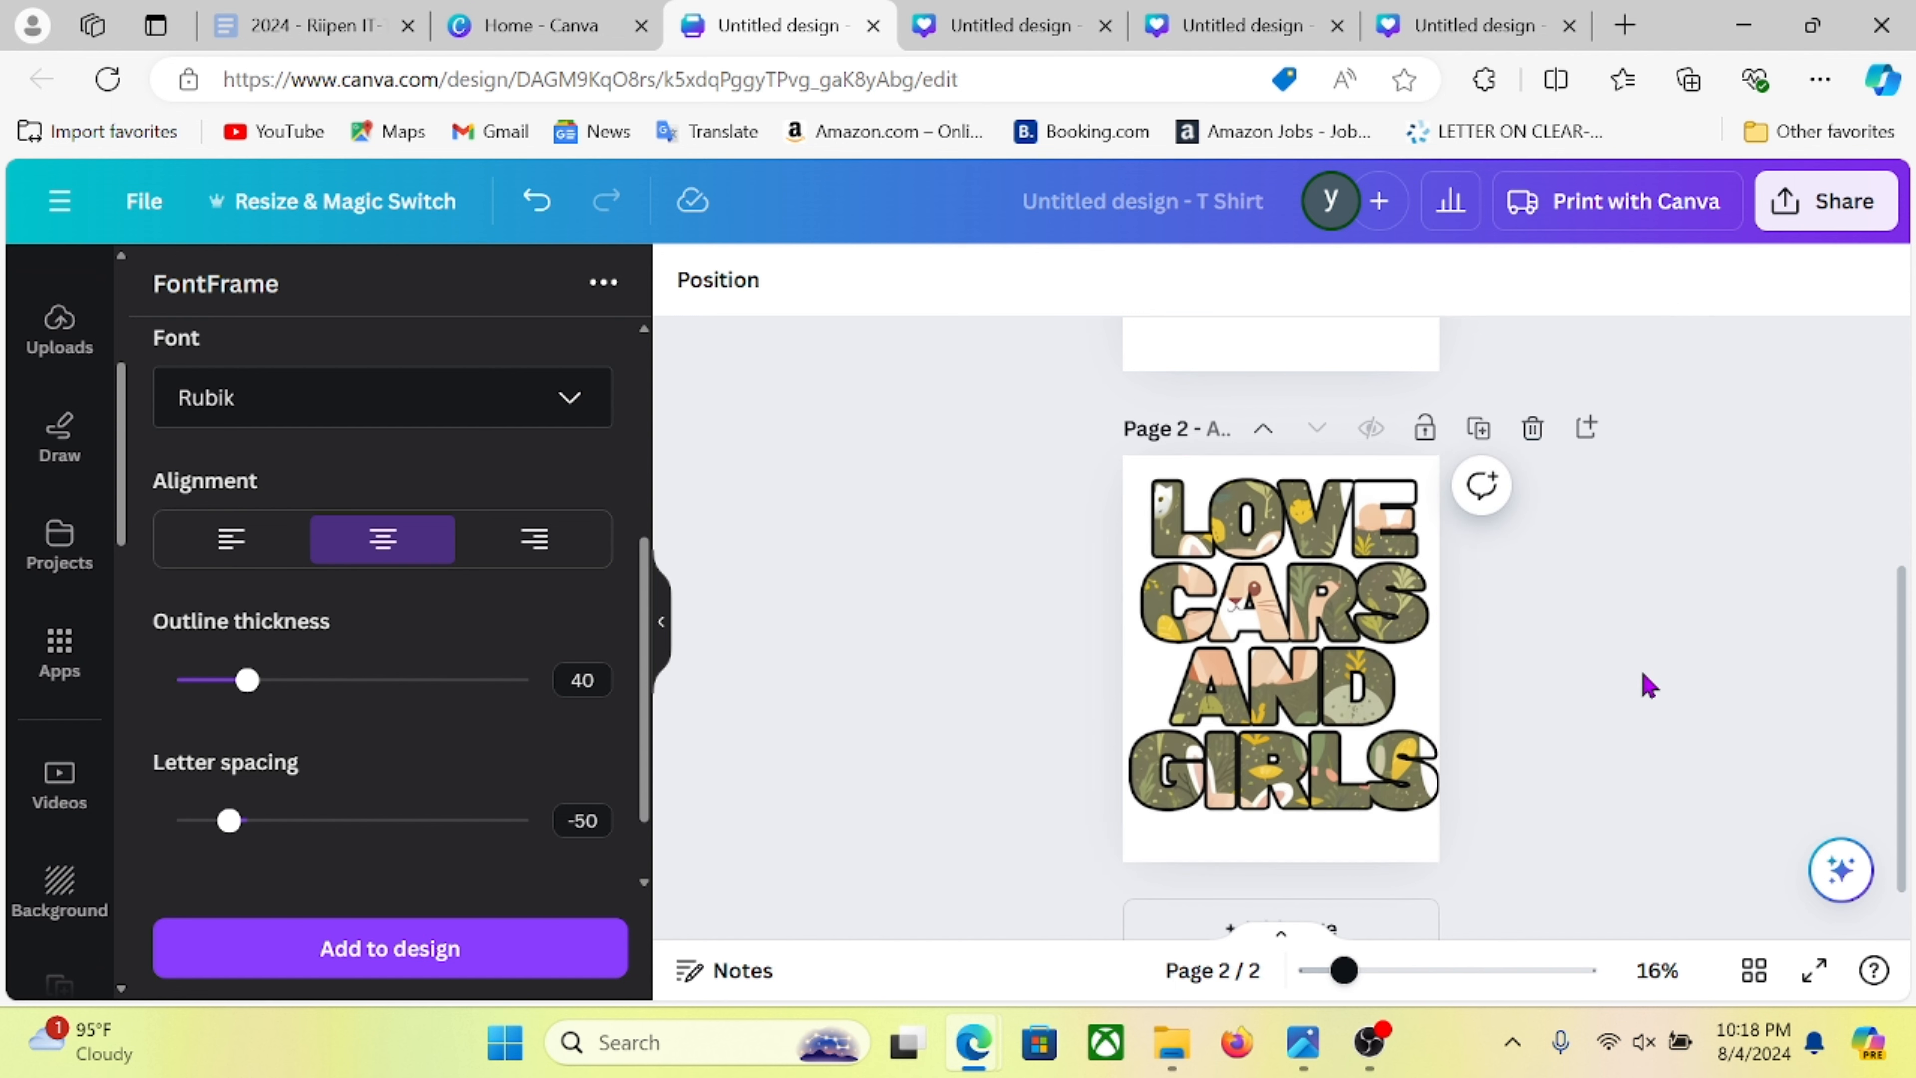
# - Download only page 2 of the design with a transparent background
pyautogui.click(1825, 201)
pyautogui.scroll(-5, 1508, 604)
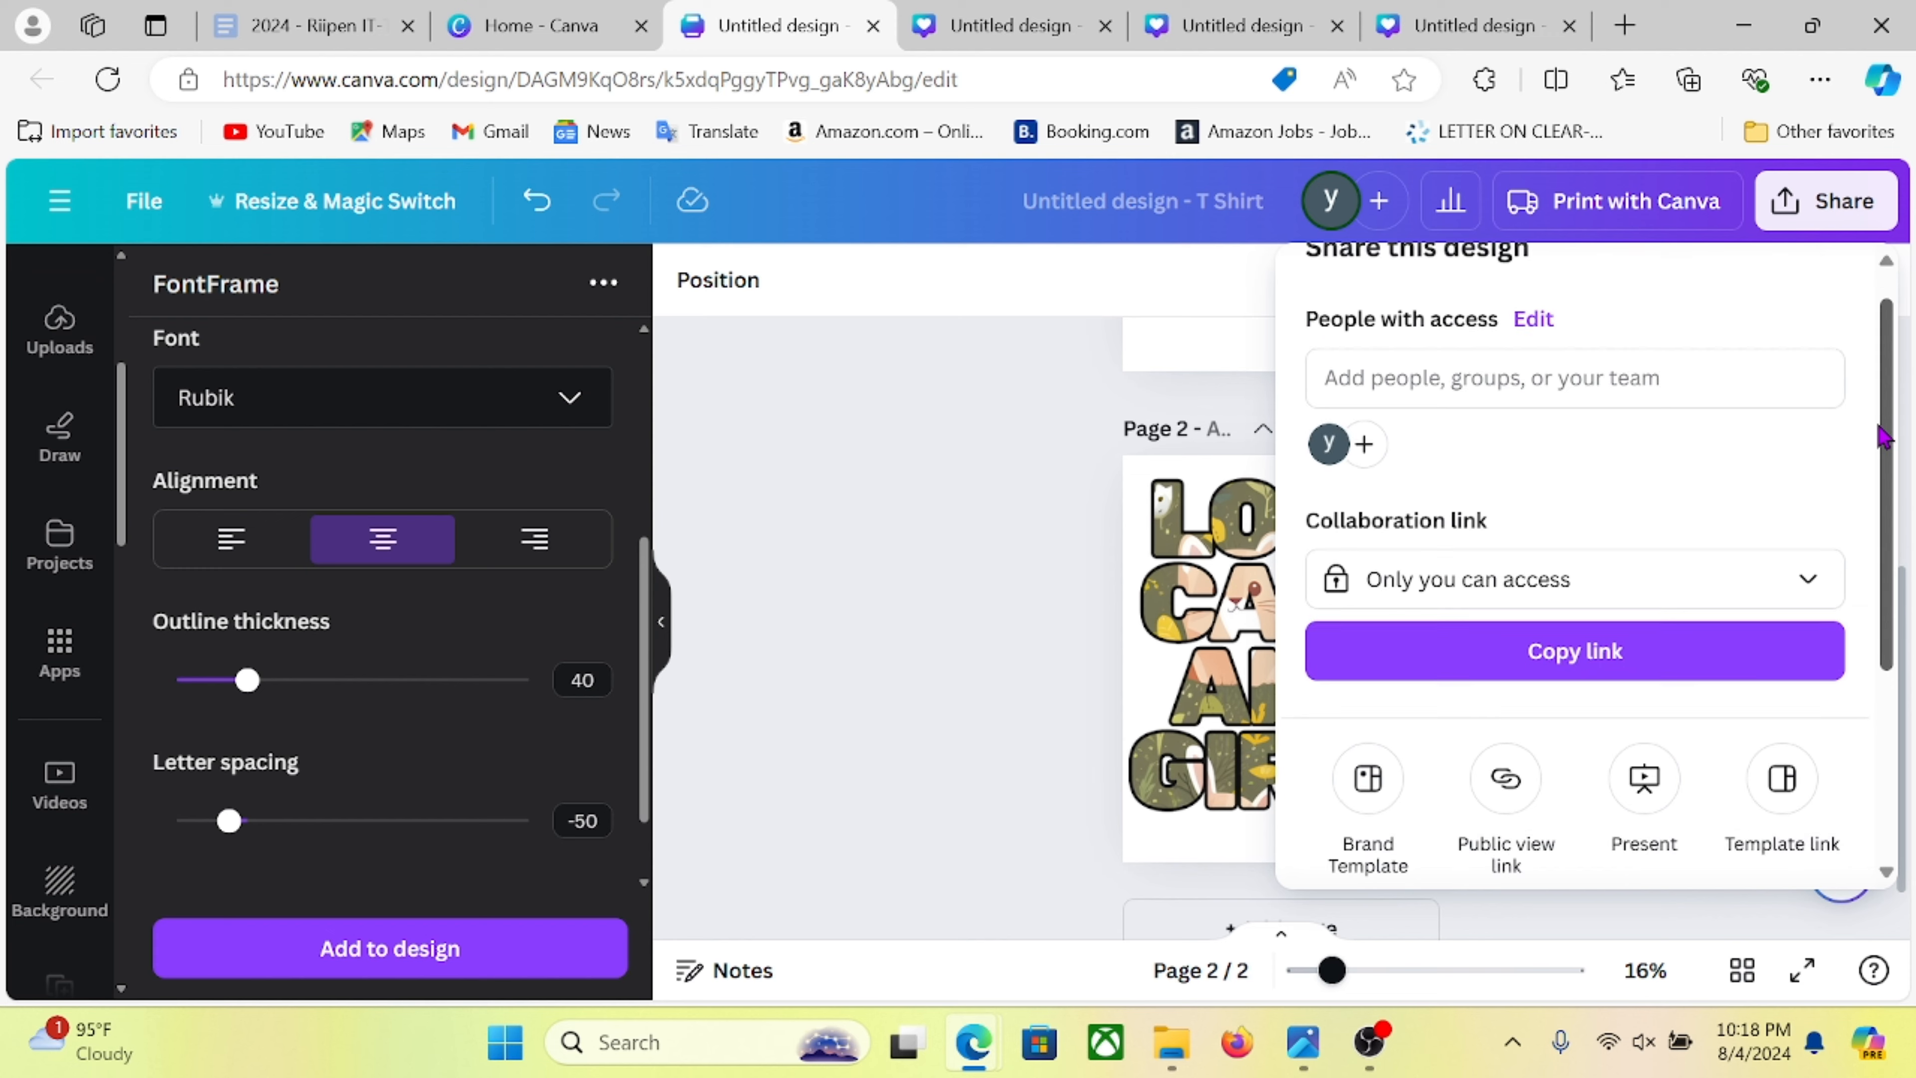
pyautogui.click(1415, 641)
pyautogui.click(1317, 611)
pyautogui.scroll(-5, 1508, 528)
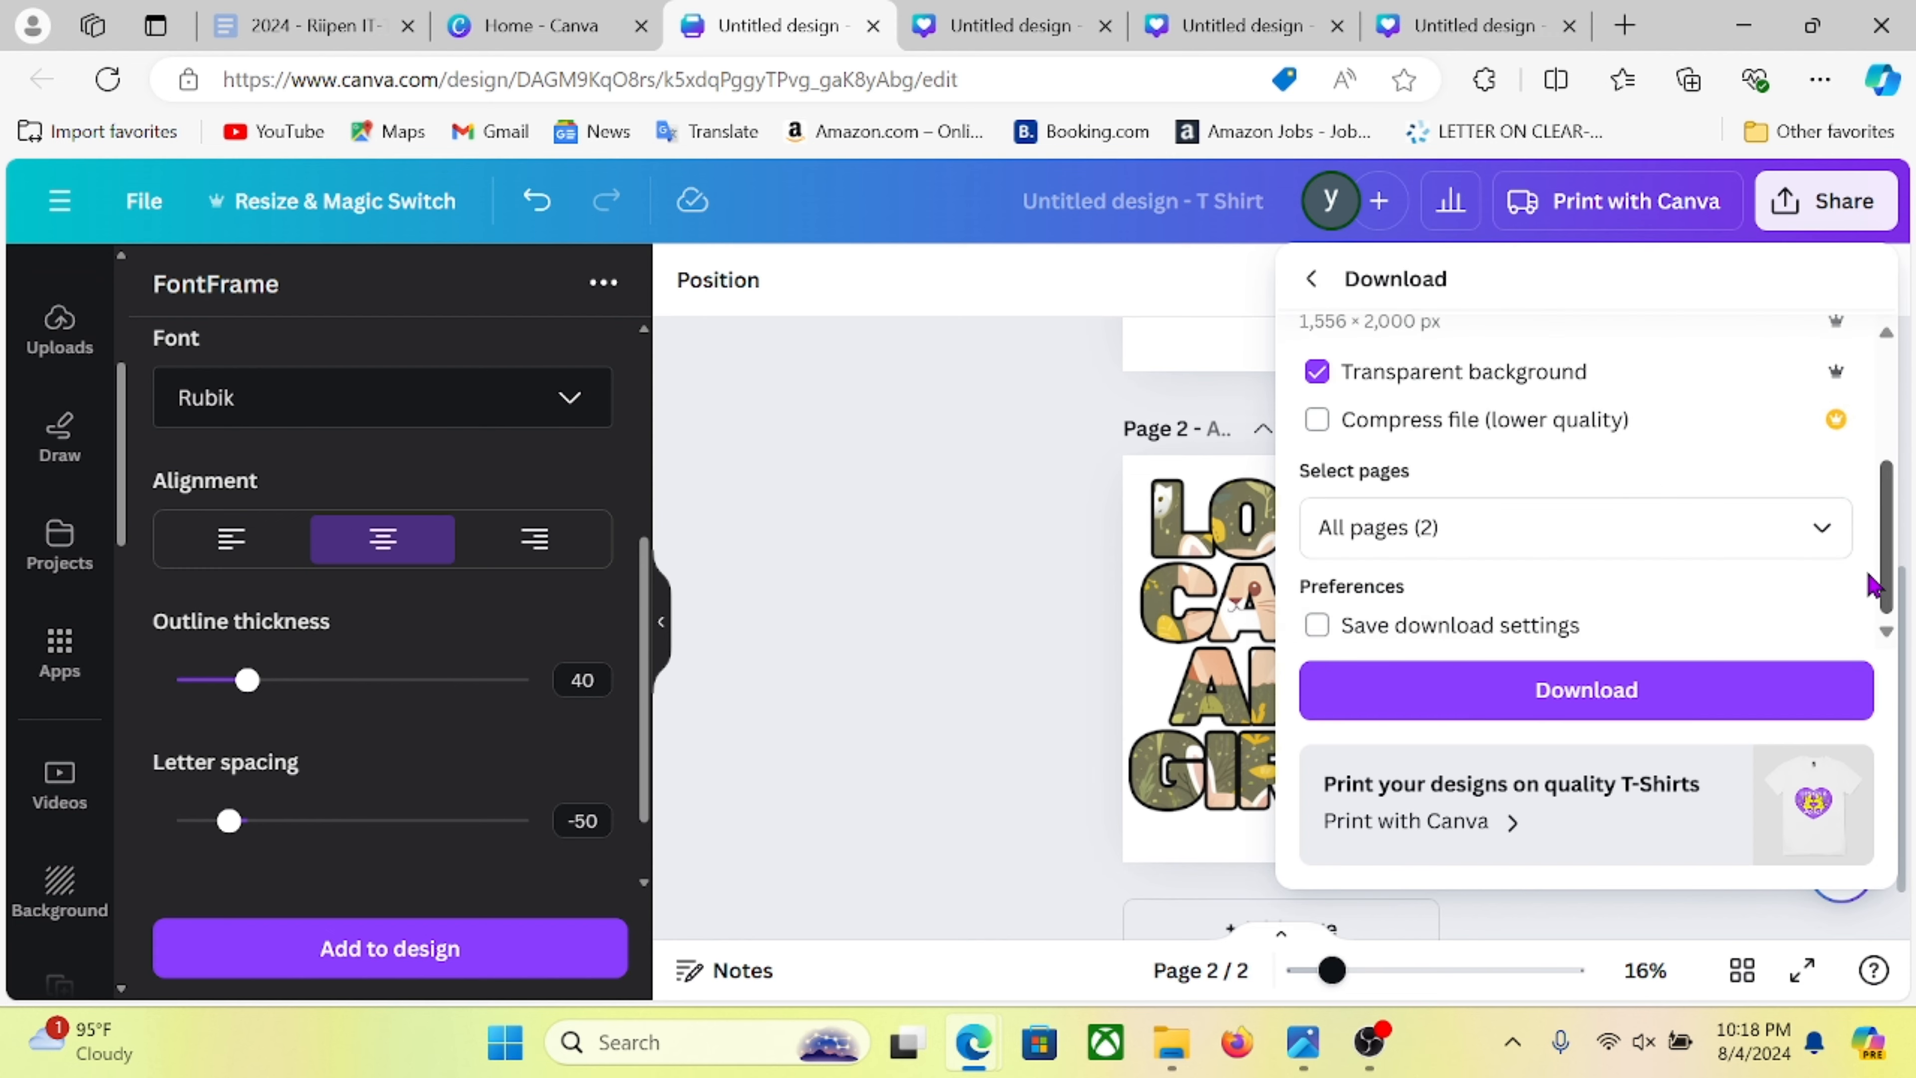
pyautogui.click(1819, 527)
pyautogui.click(1823, 696)
pyautogui.click(1648, 917)
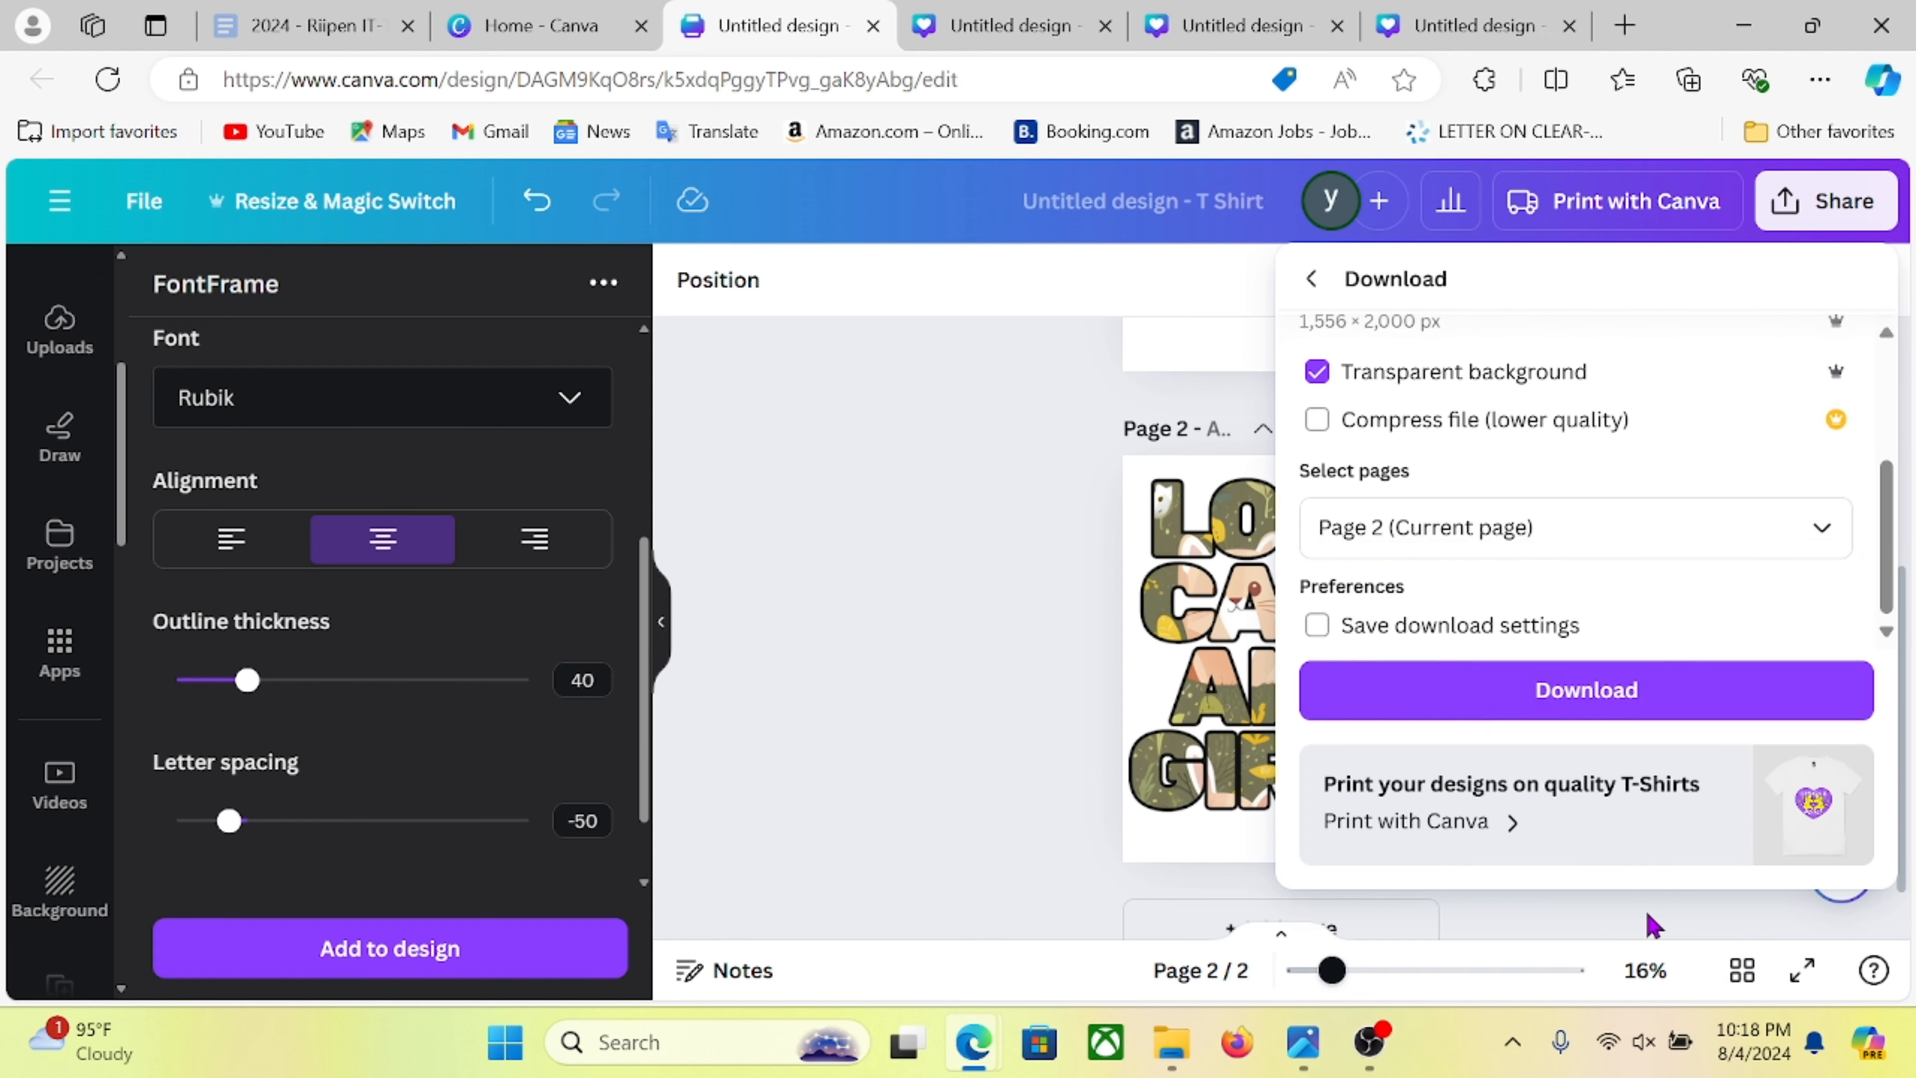
pyautogui.click(1646, 703)
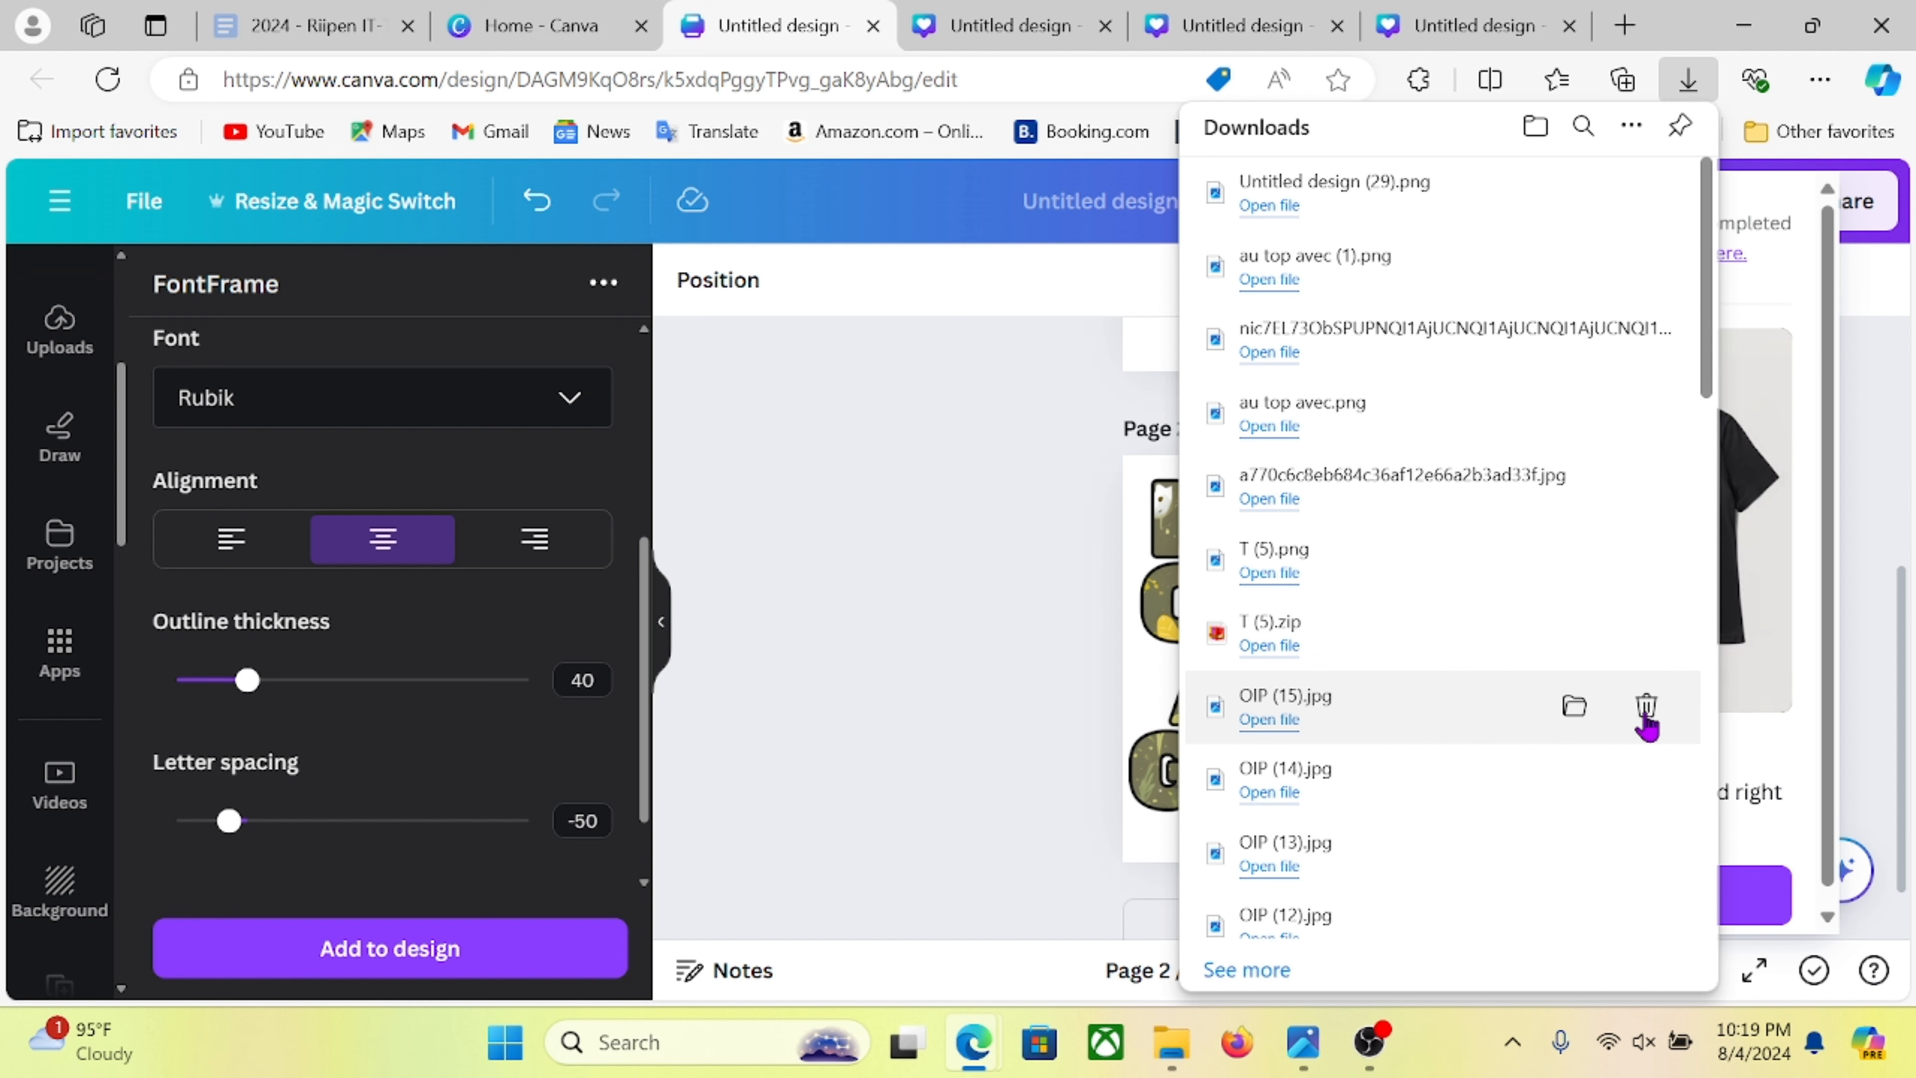
# - Open printify.com/app/store/products/1 in a new browser tab and go to the men's T-shirts in the Printify catalog
pyautogui.click(1623, 25)
pyautogui.write('PRINTIFY.com/app/store/products/1')
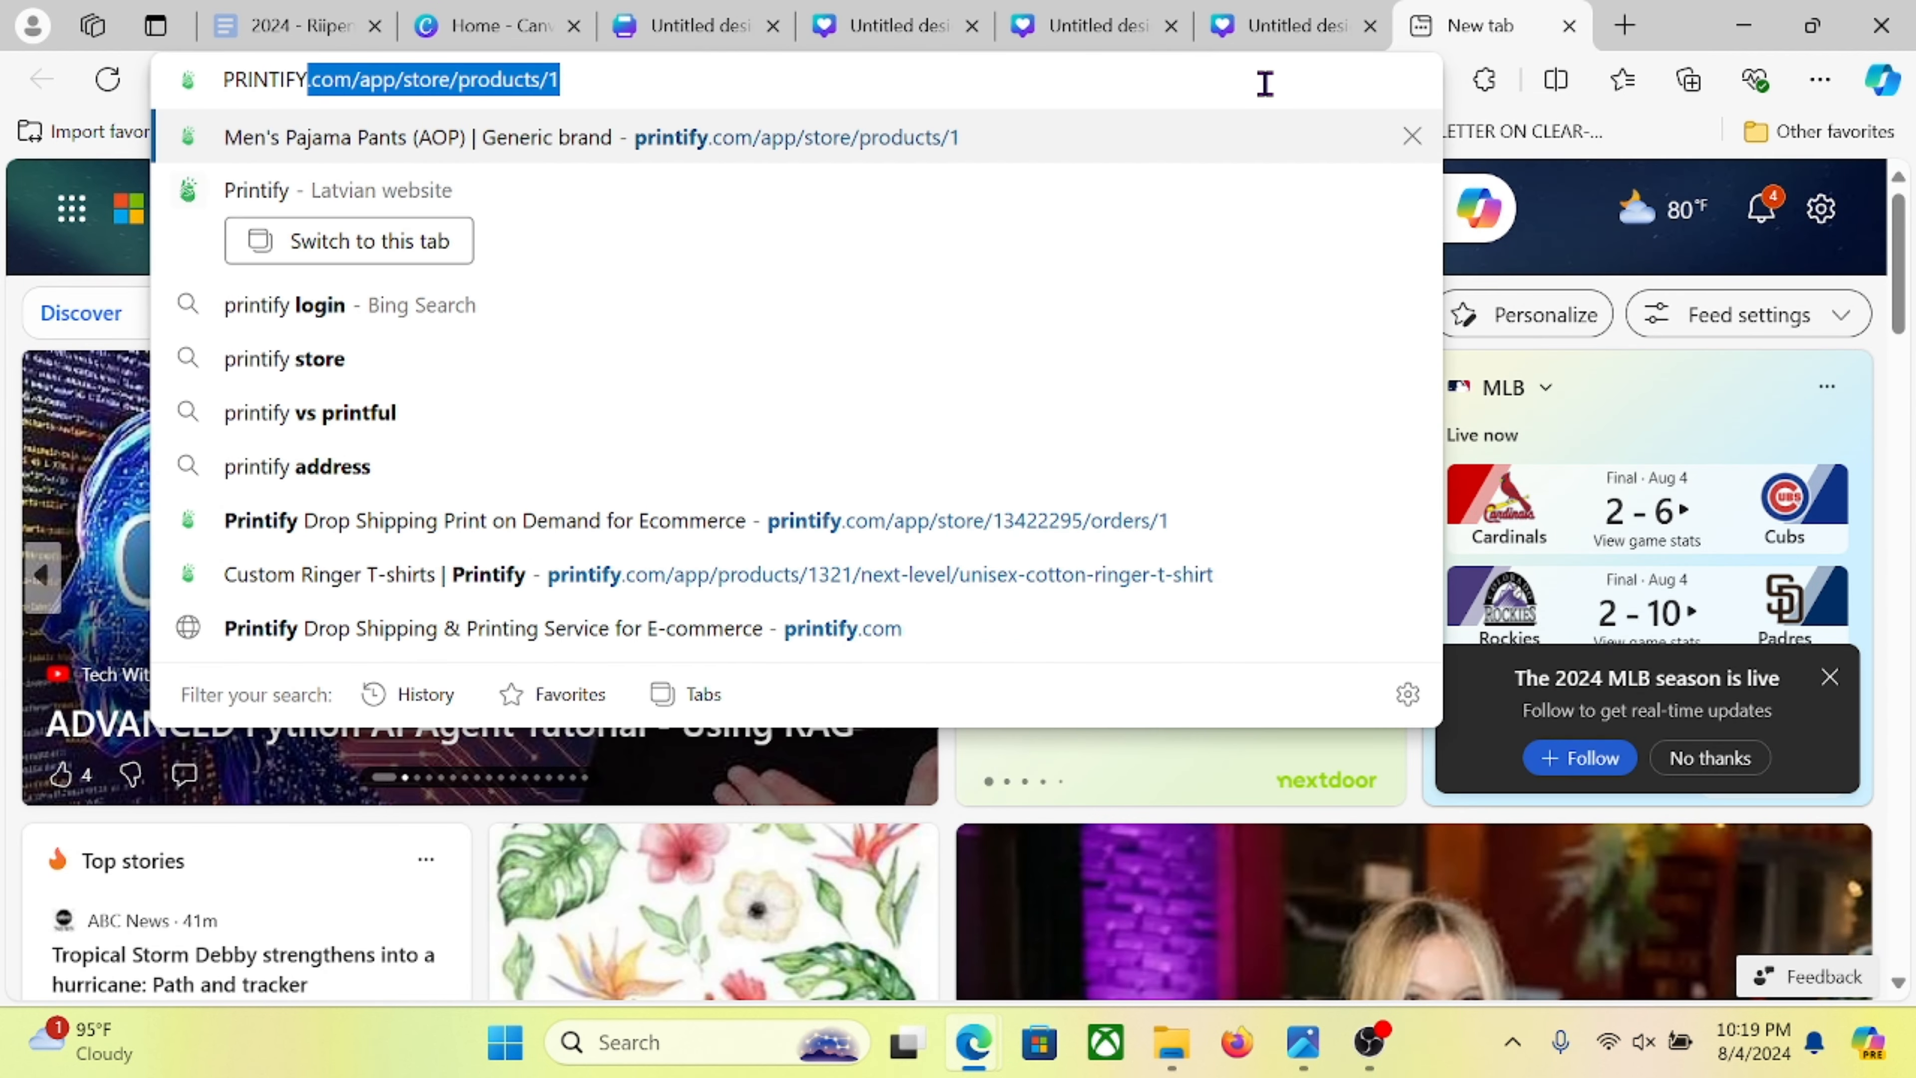
pyautogui.press('Return')
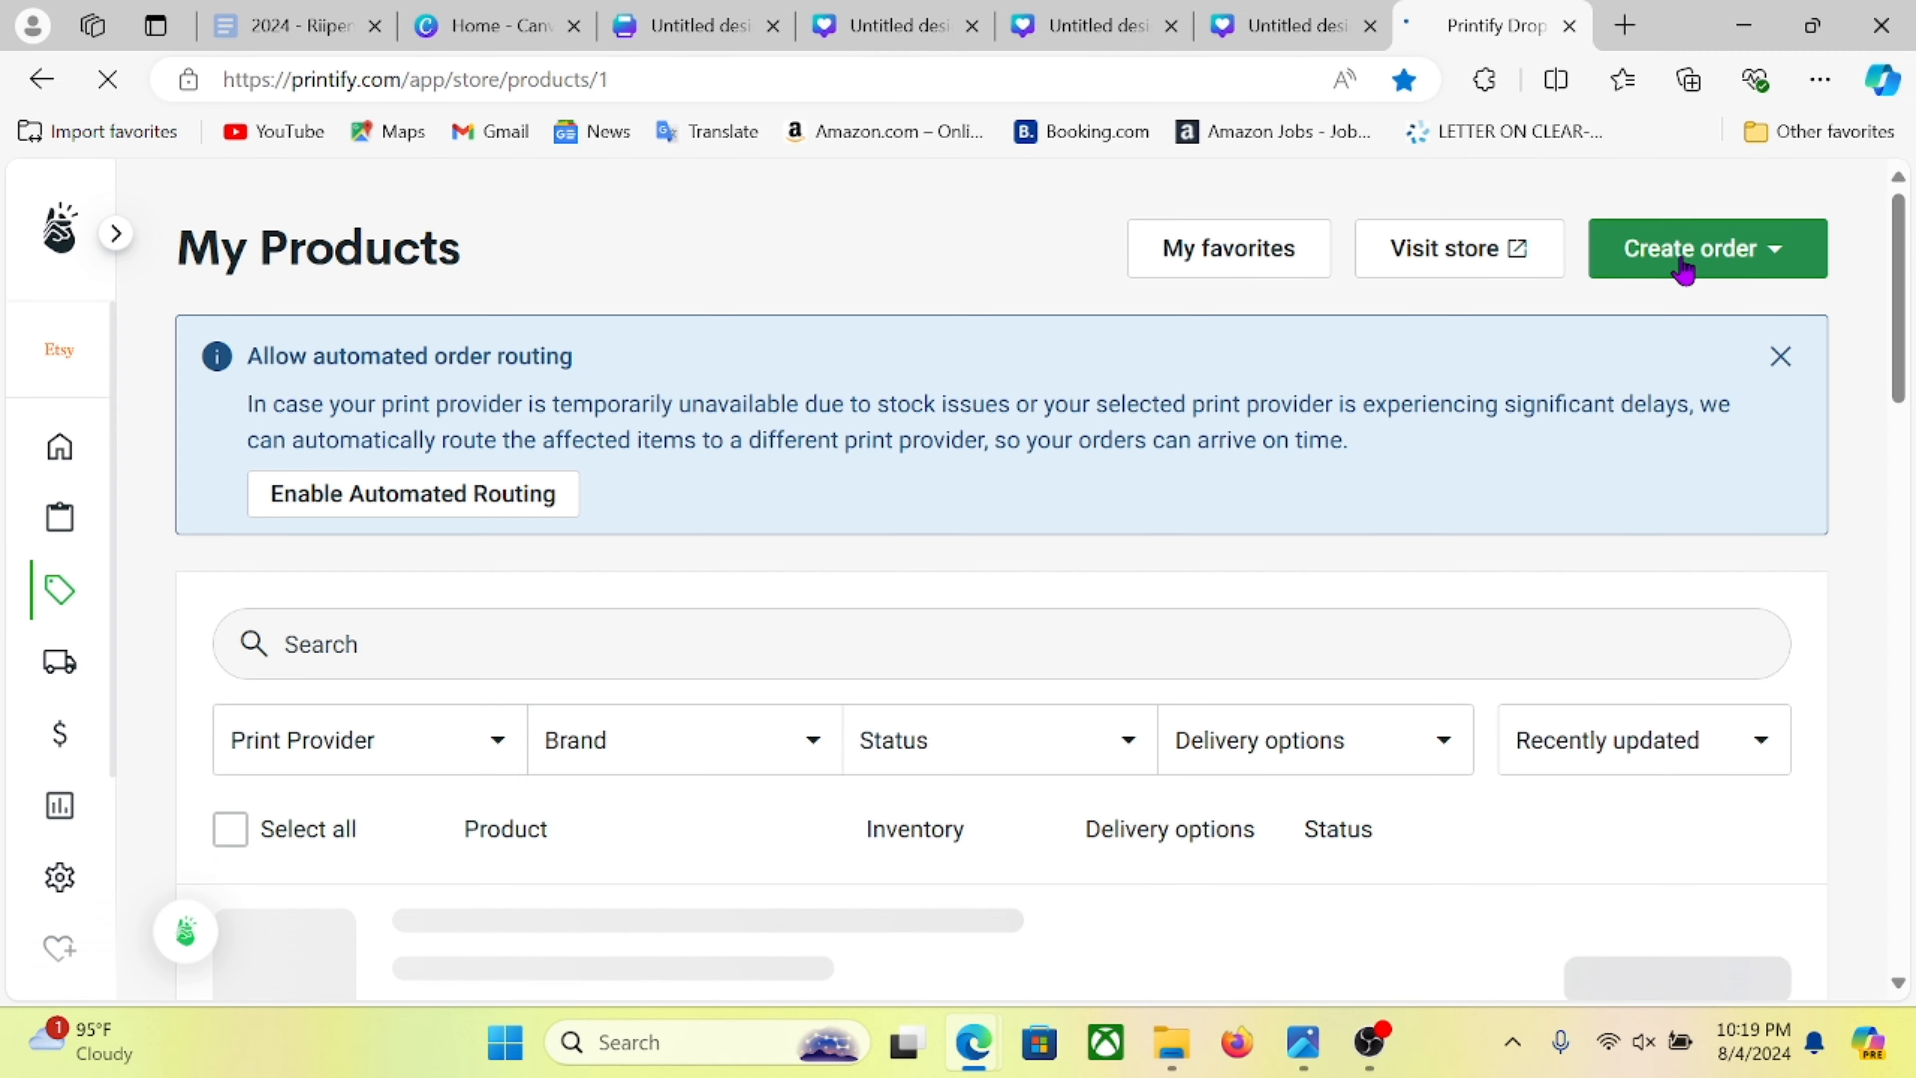
pyautogui.click(1680, 265)
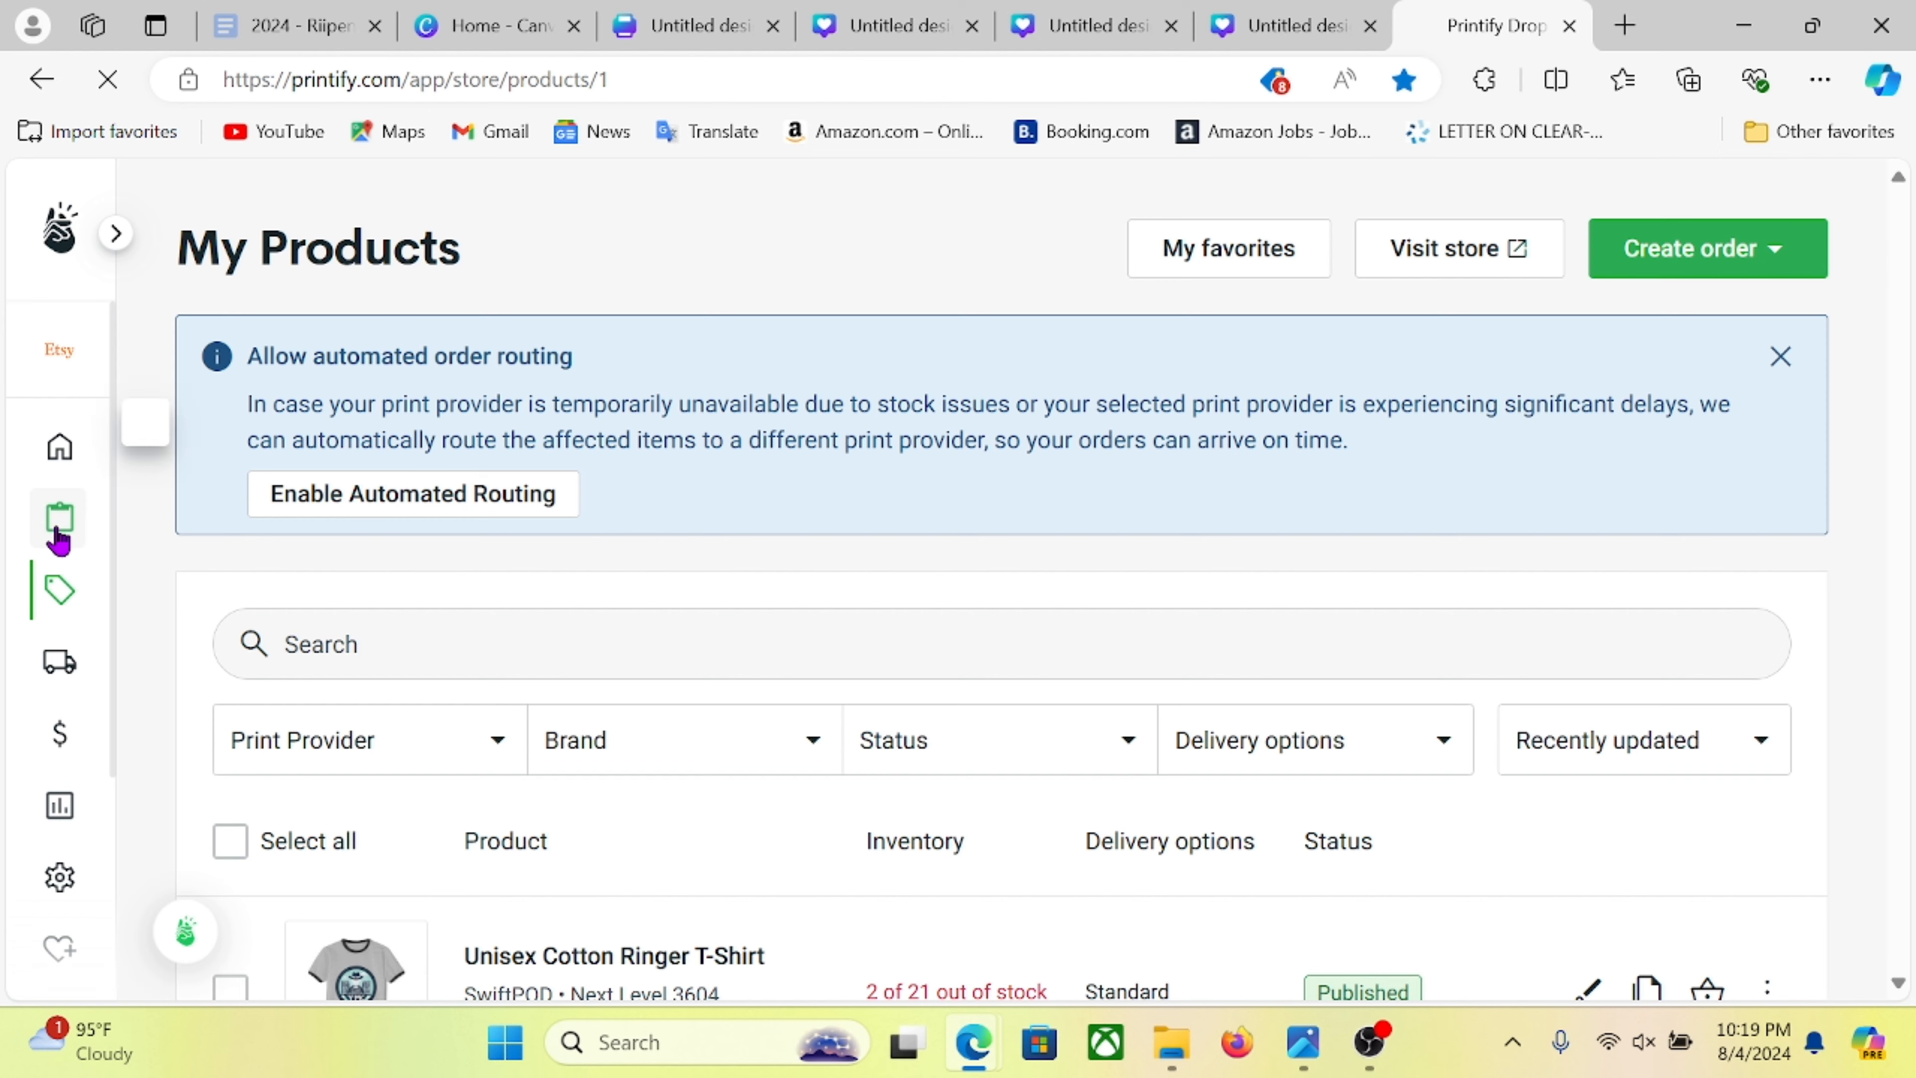
pyautogui.moveTo(58, 538)
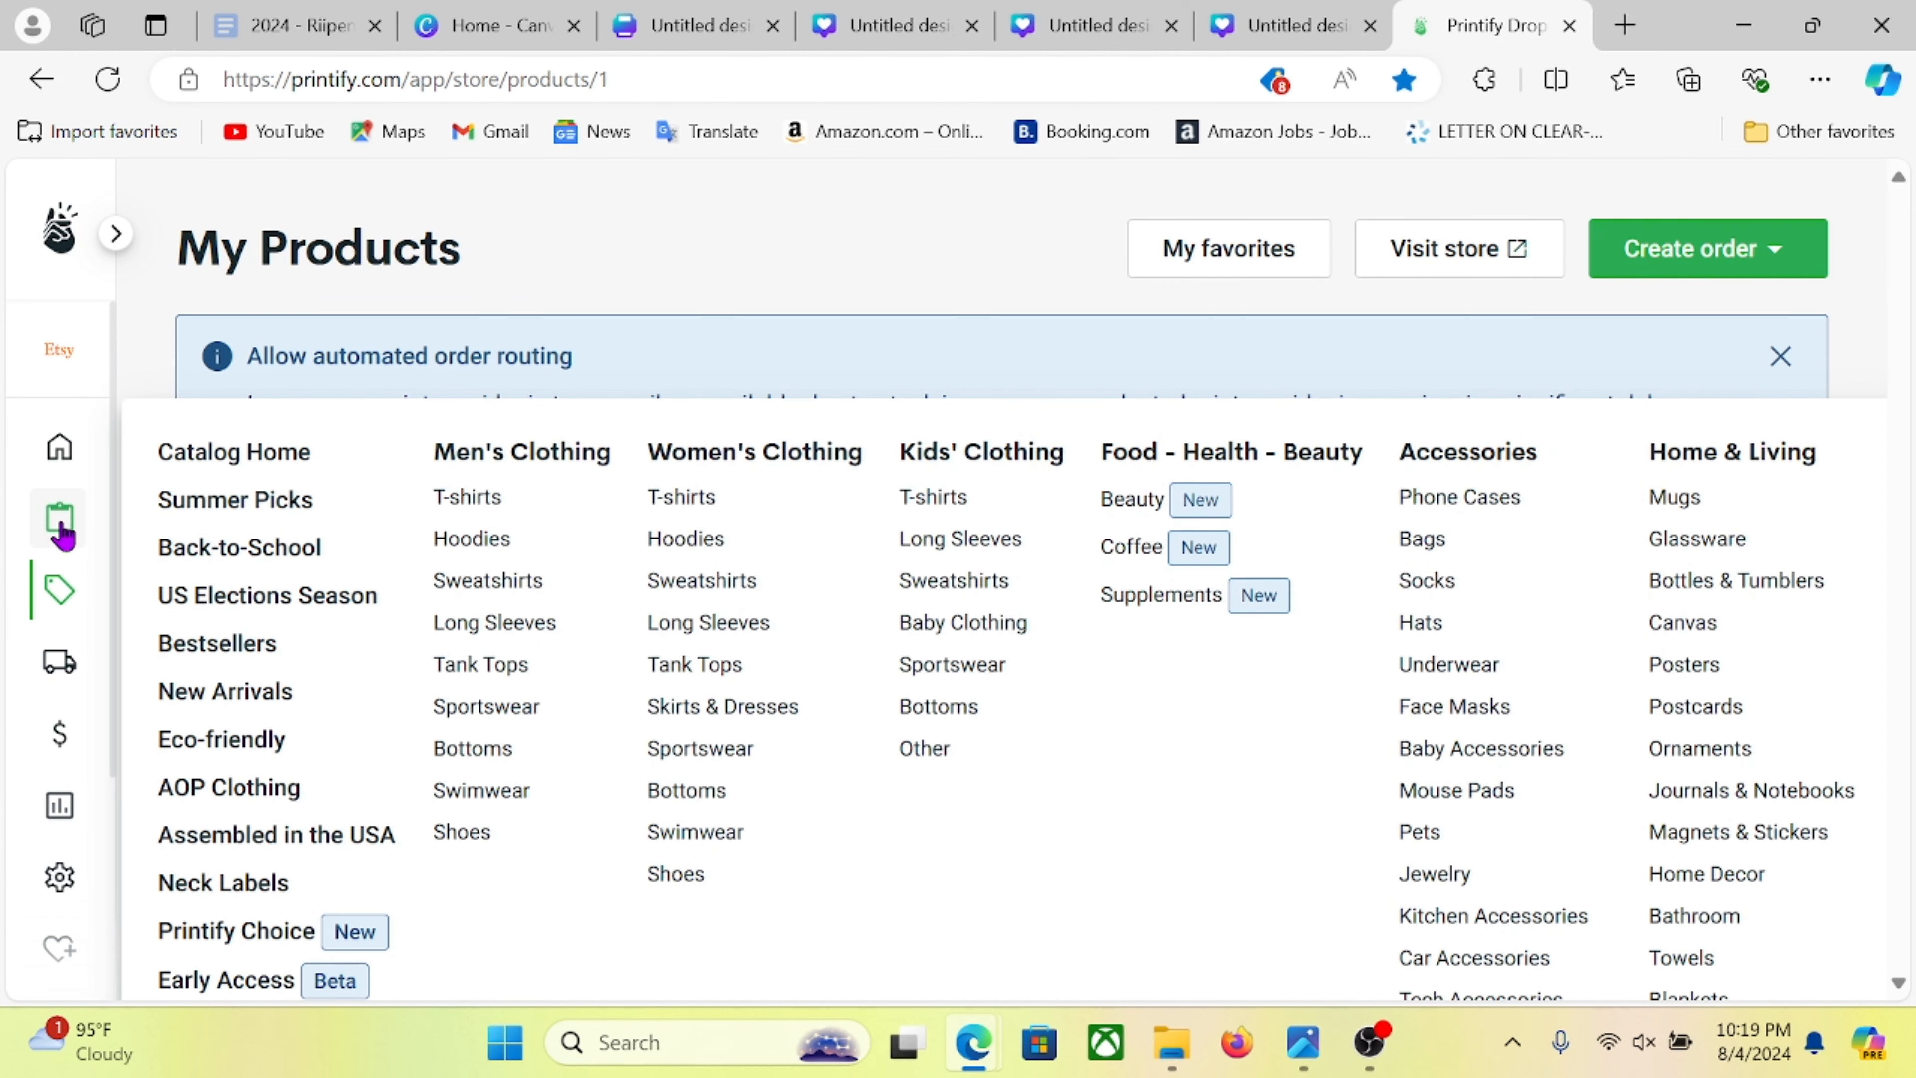
pyautogui.click(476, 501)
pyautogui.scroll(-5, 791, 502)
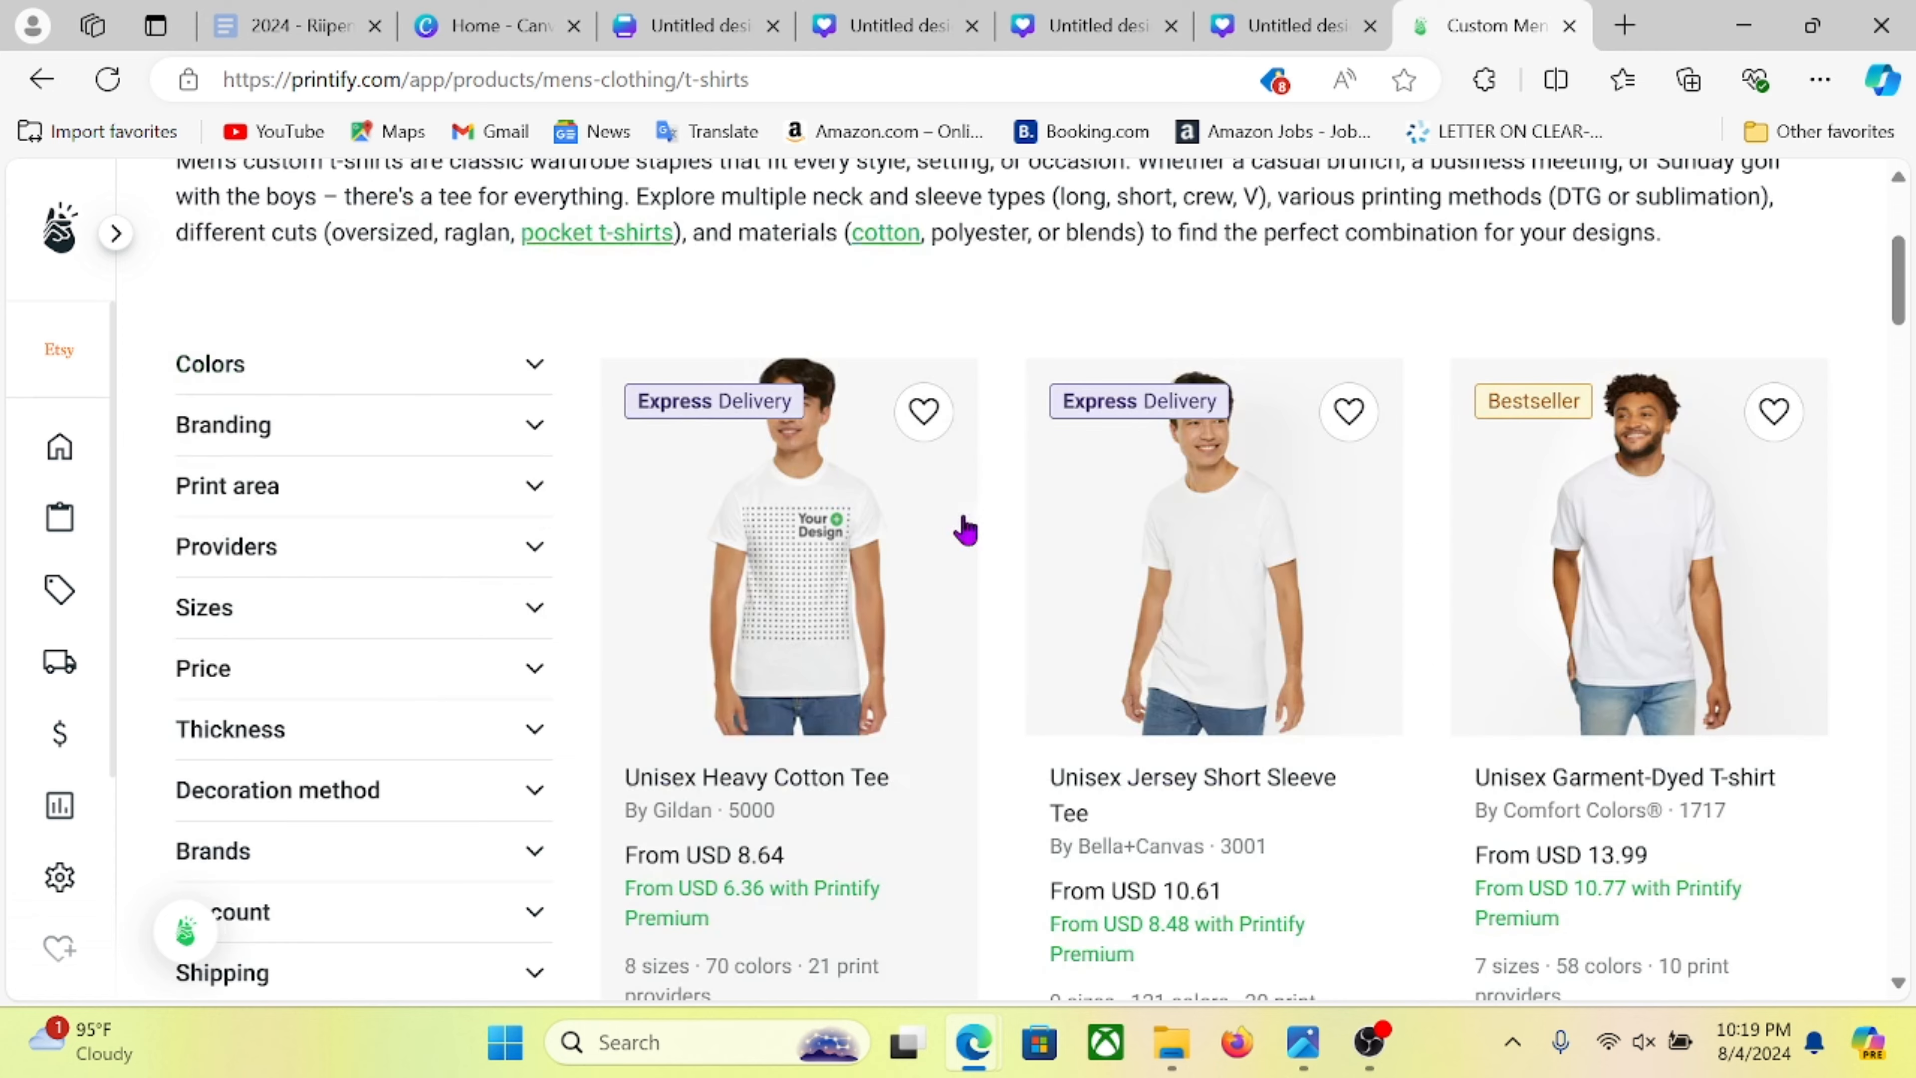
# - Choose the Comfort Colors 1717 Unisex Garment-Dyed T-shirt and start designing it with Marco Fine Arts as print provider
pyautogui.click(1566, 565)
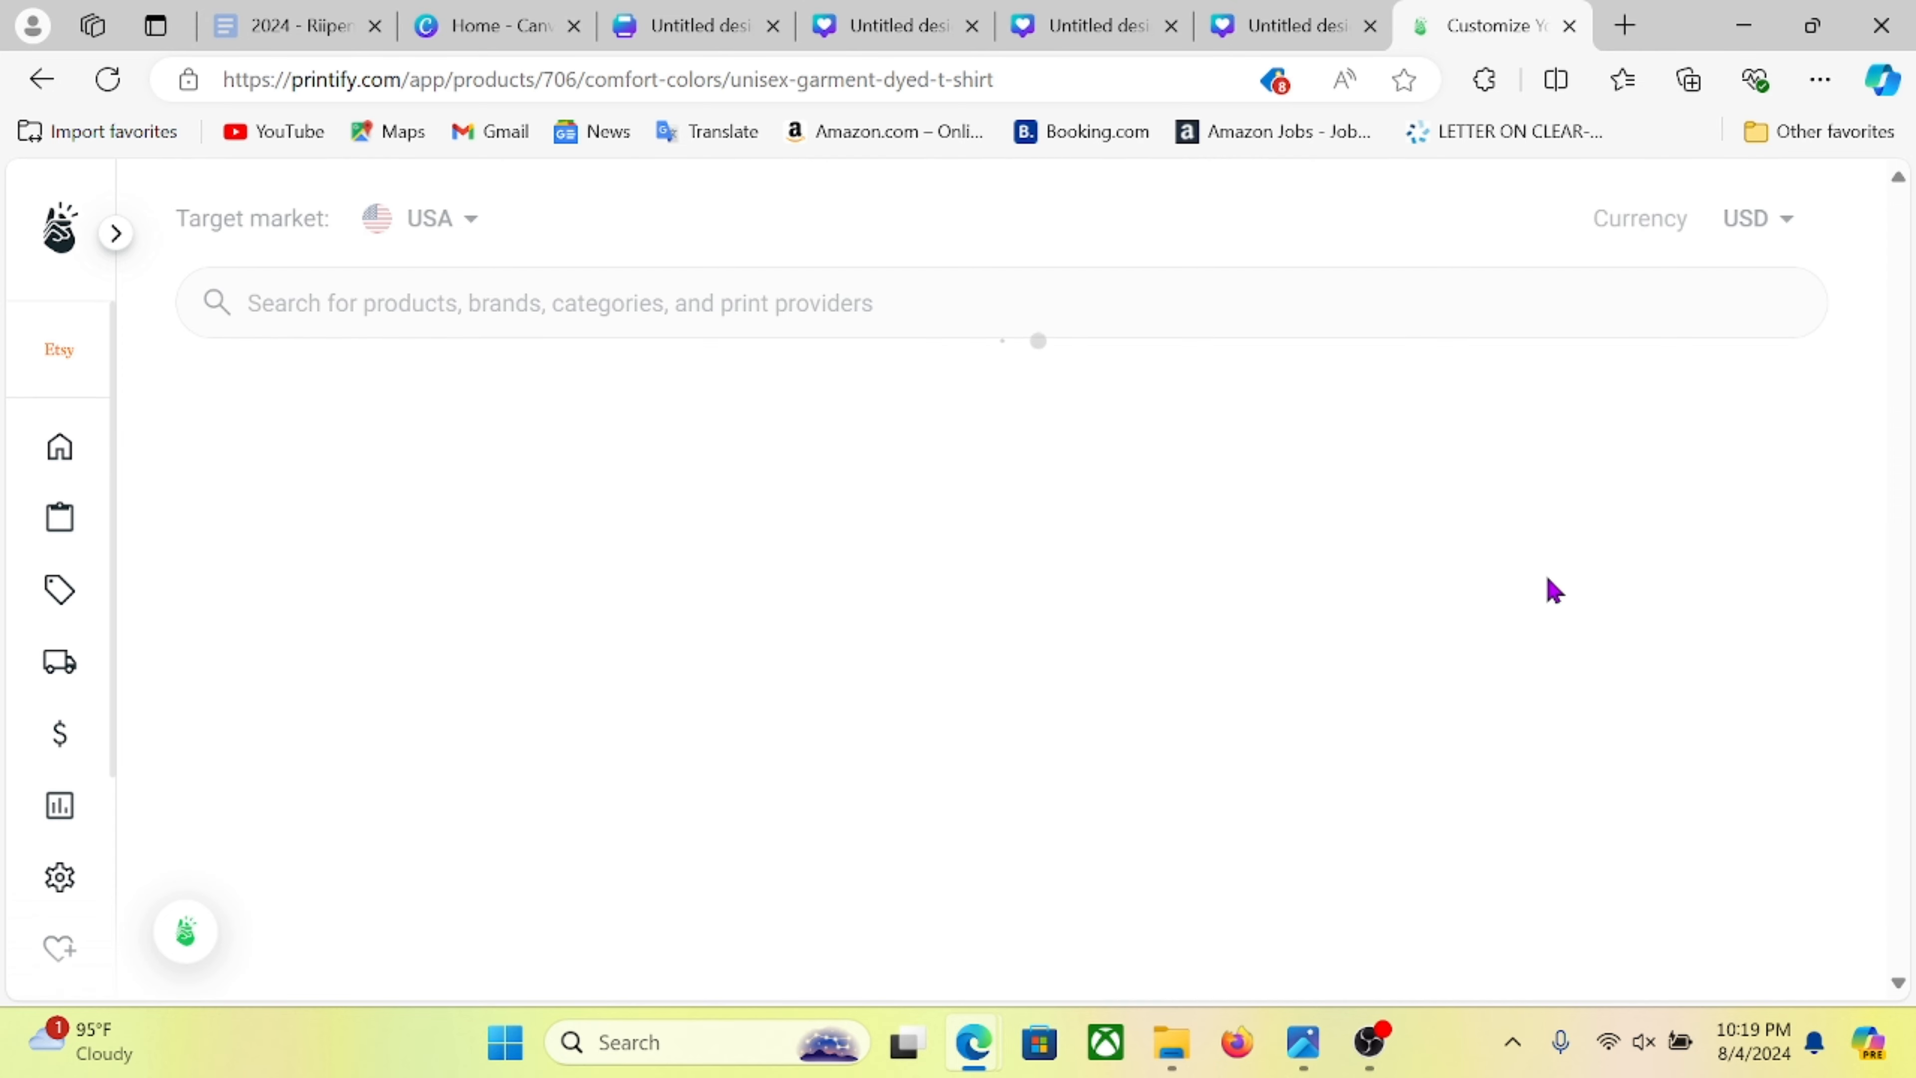
pyautogui.scroll(-7, 1009, 532)
pyautogui.scroll(-5, 1009, 532)
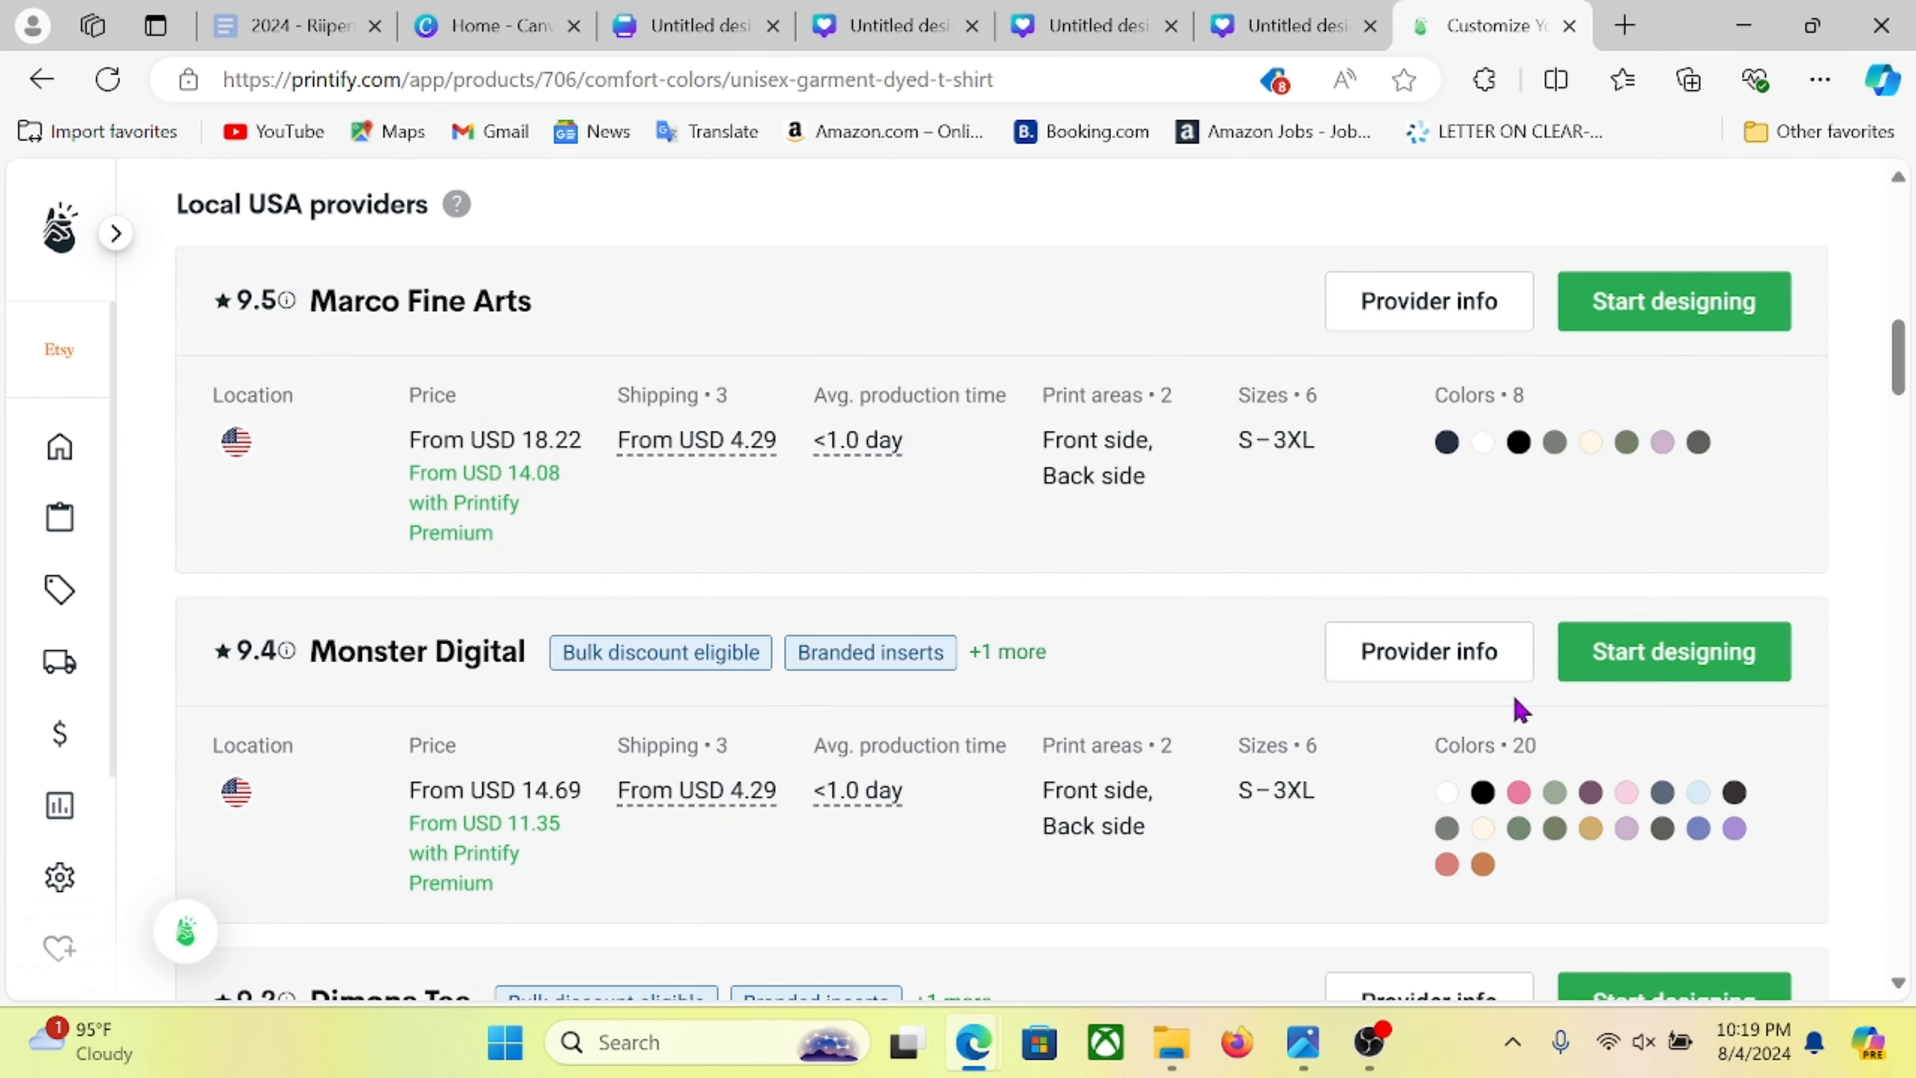
pyautogui.click(1631, 309)
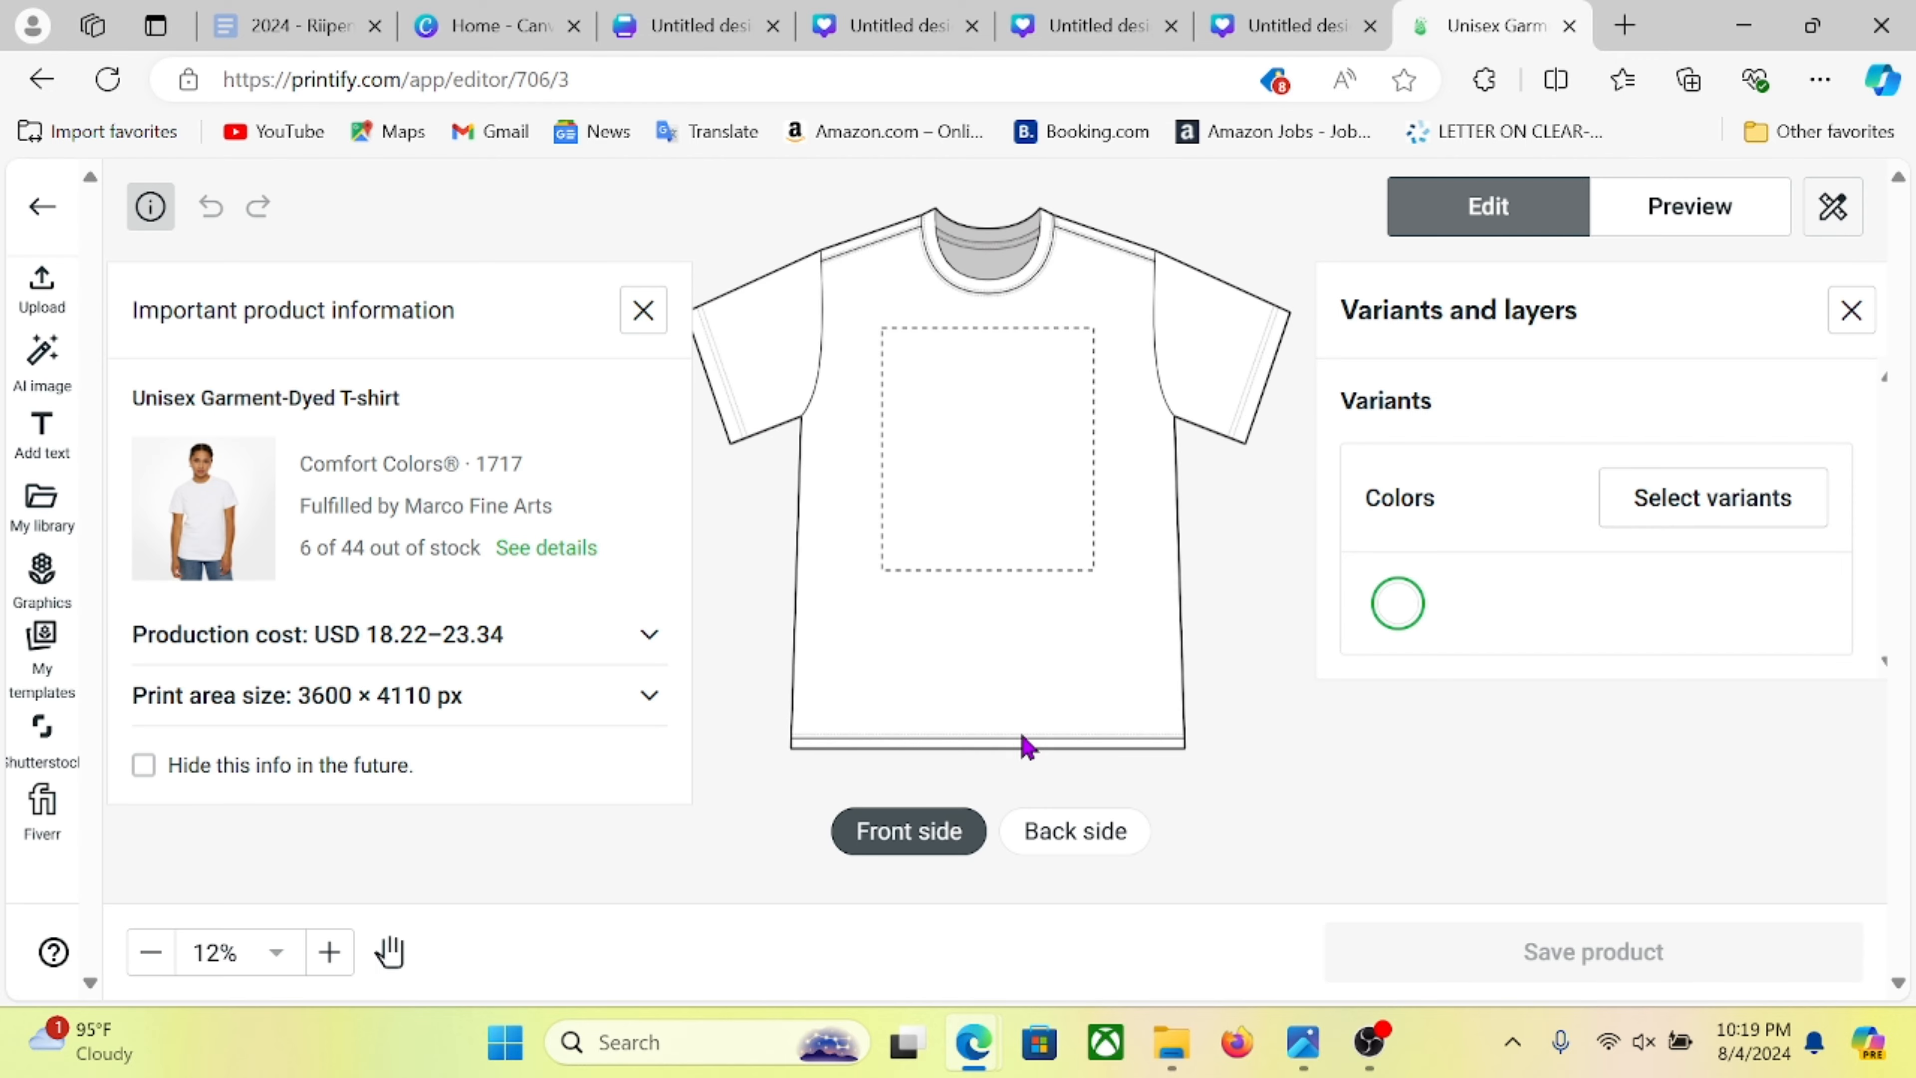
# - Upload Untitled design (29).png from the device onto the shirt's front side and preview the mockup
pyautogui.click(53, 297)
pyautogui.click(302, 431)
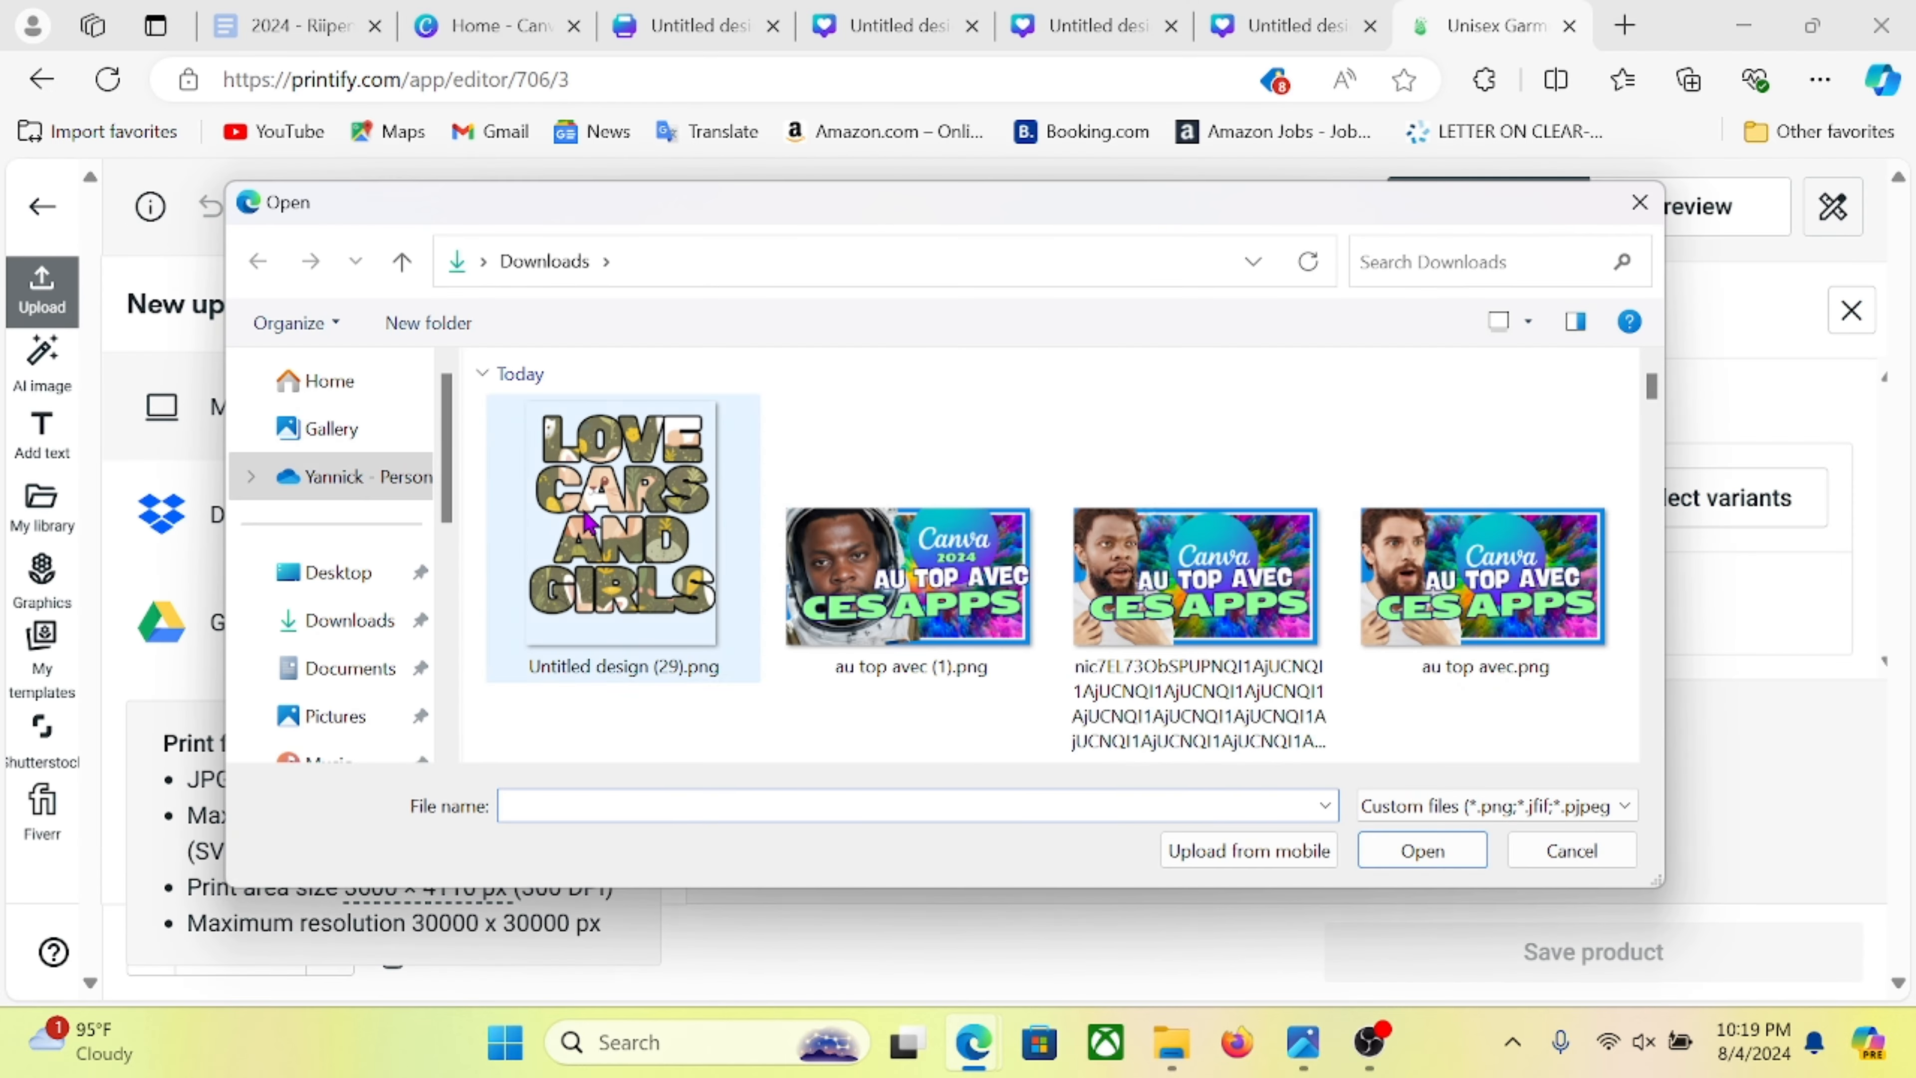
pyautogui.click(634, 520)
pyautogui.click(1411, 852)
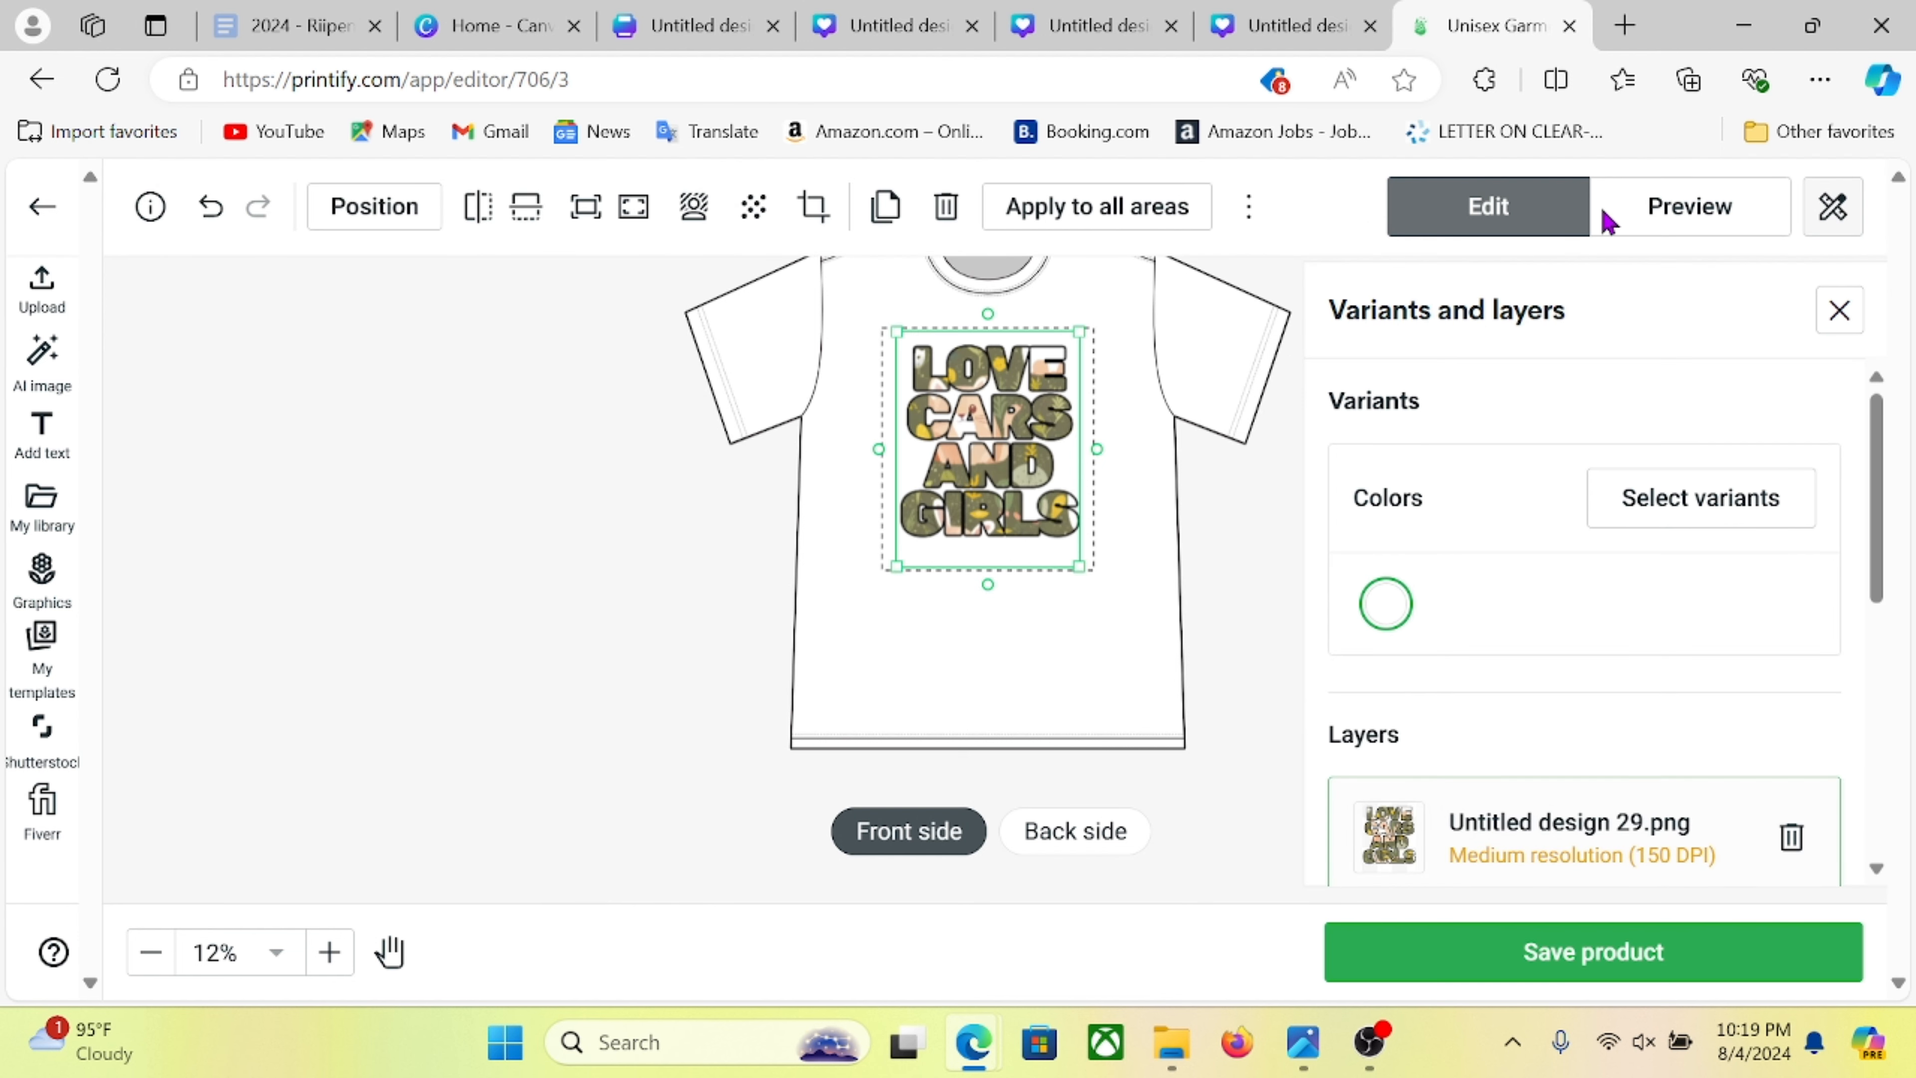
pyautogui.click(1684, 221)
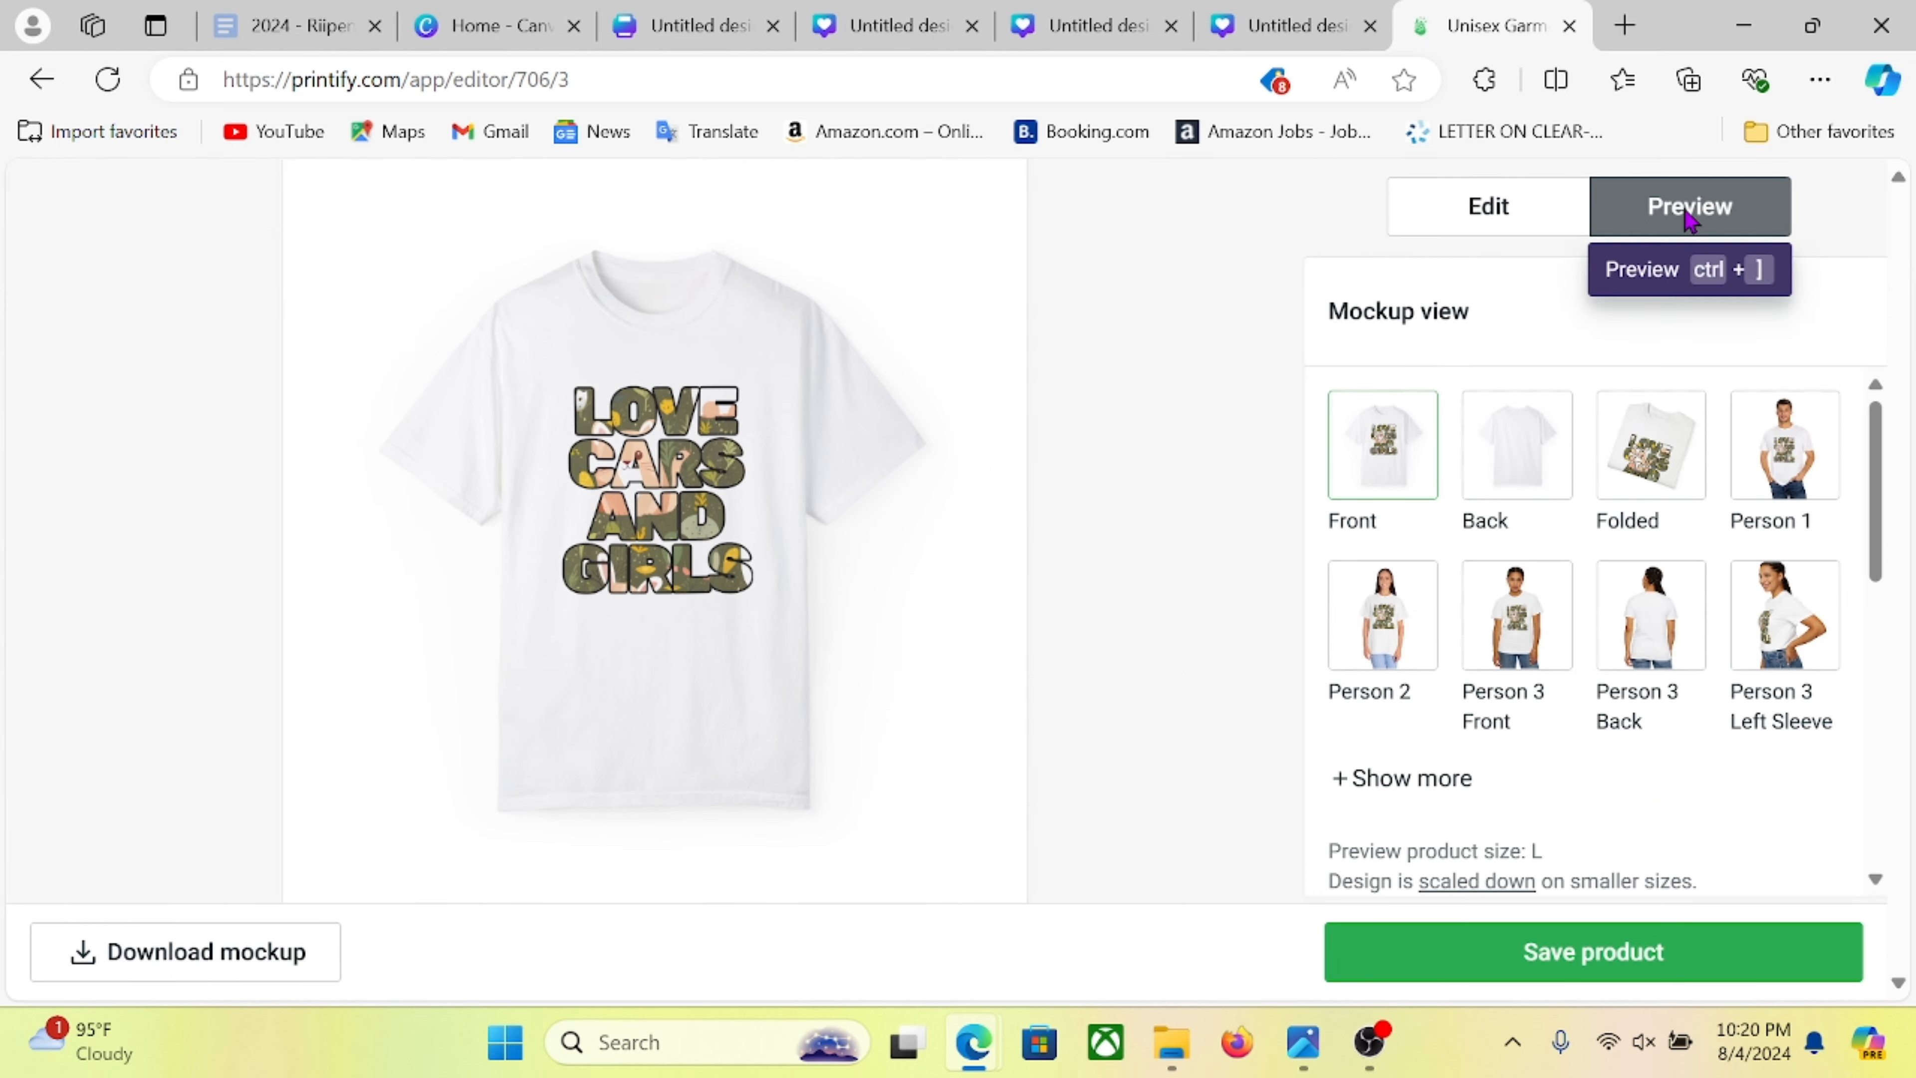
# - Add the Pepper and Black colour variants to White and save the product
pyautogui.click(1479, 212)
pyautogui.click(1679, 502)
pyautogui.click(1394, 747)
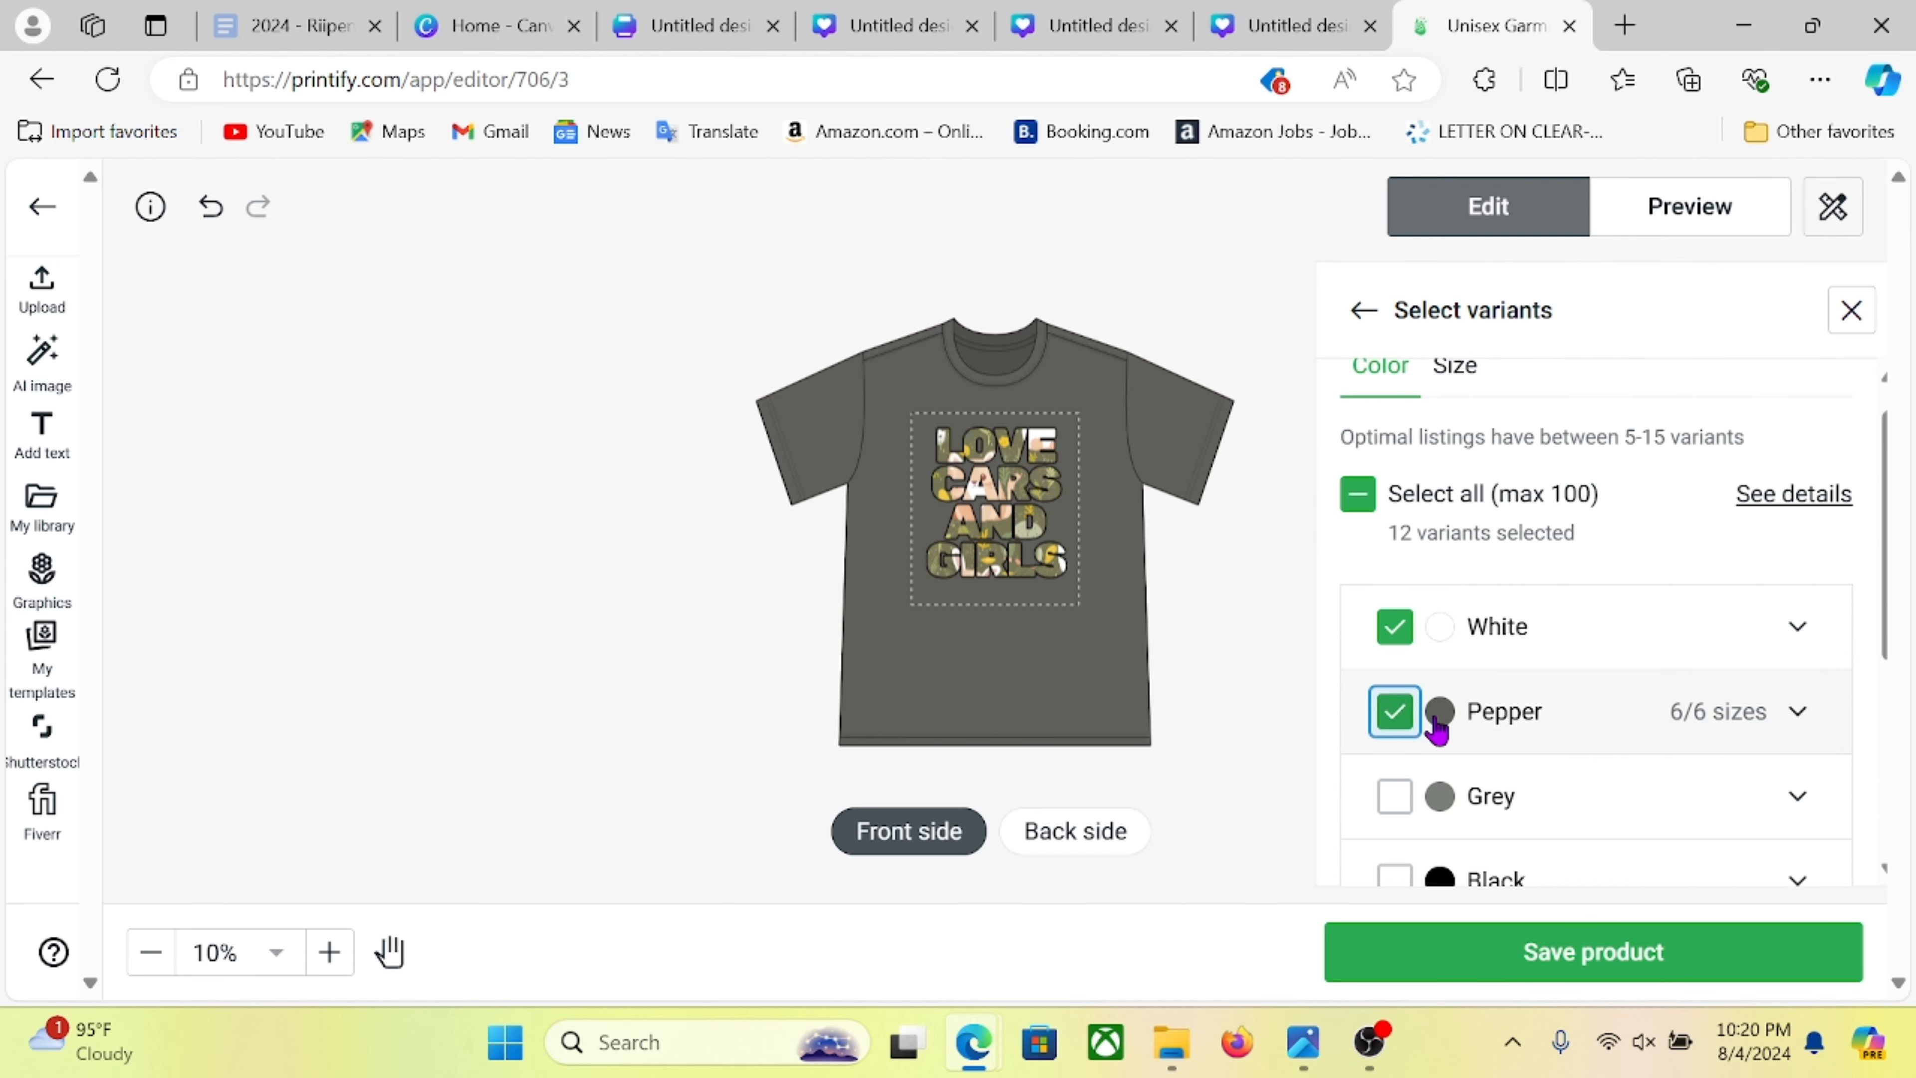
pyautogui.scroll(-5, 1419, 528)
pyautogui.click(1394, 478)
pyautogui.click(1584, 951)
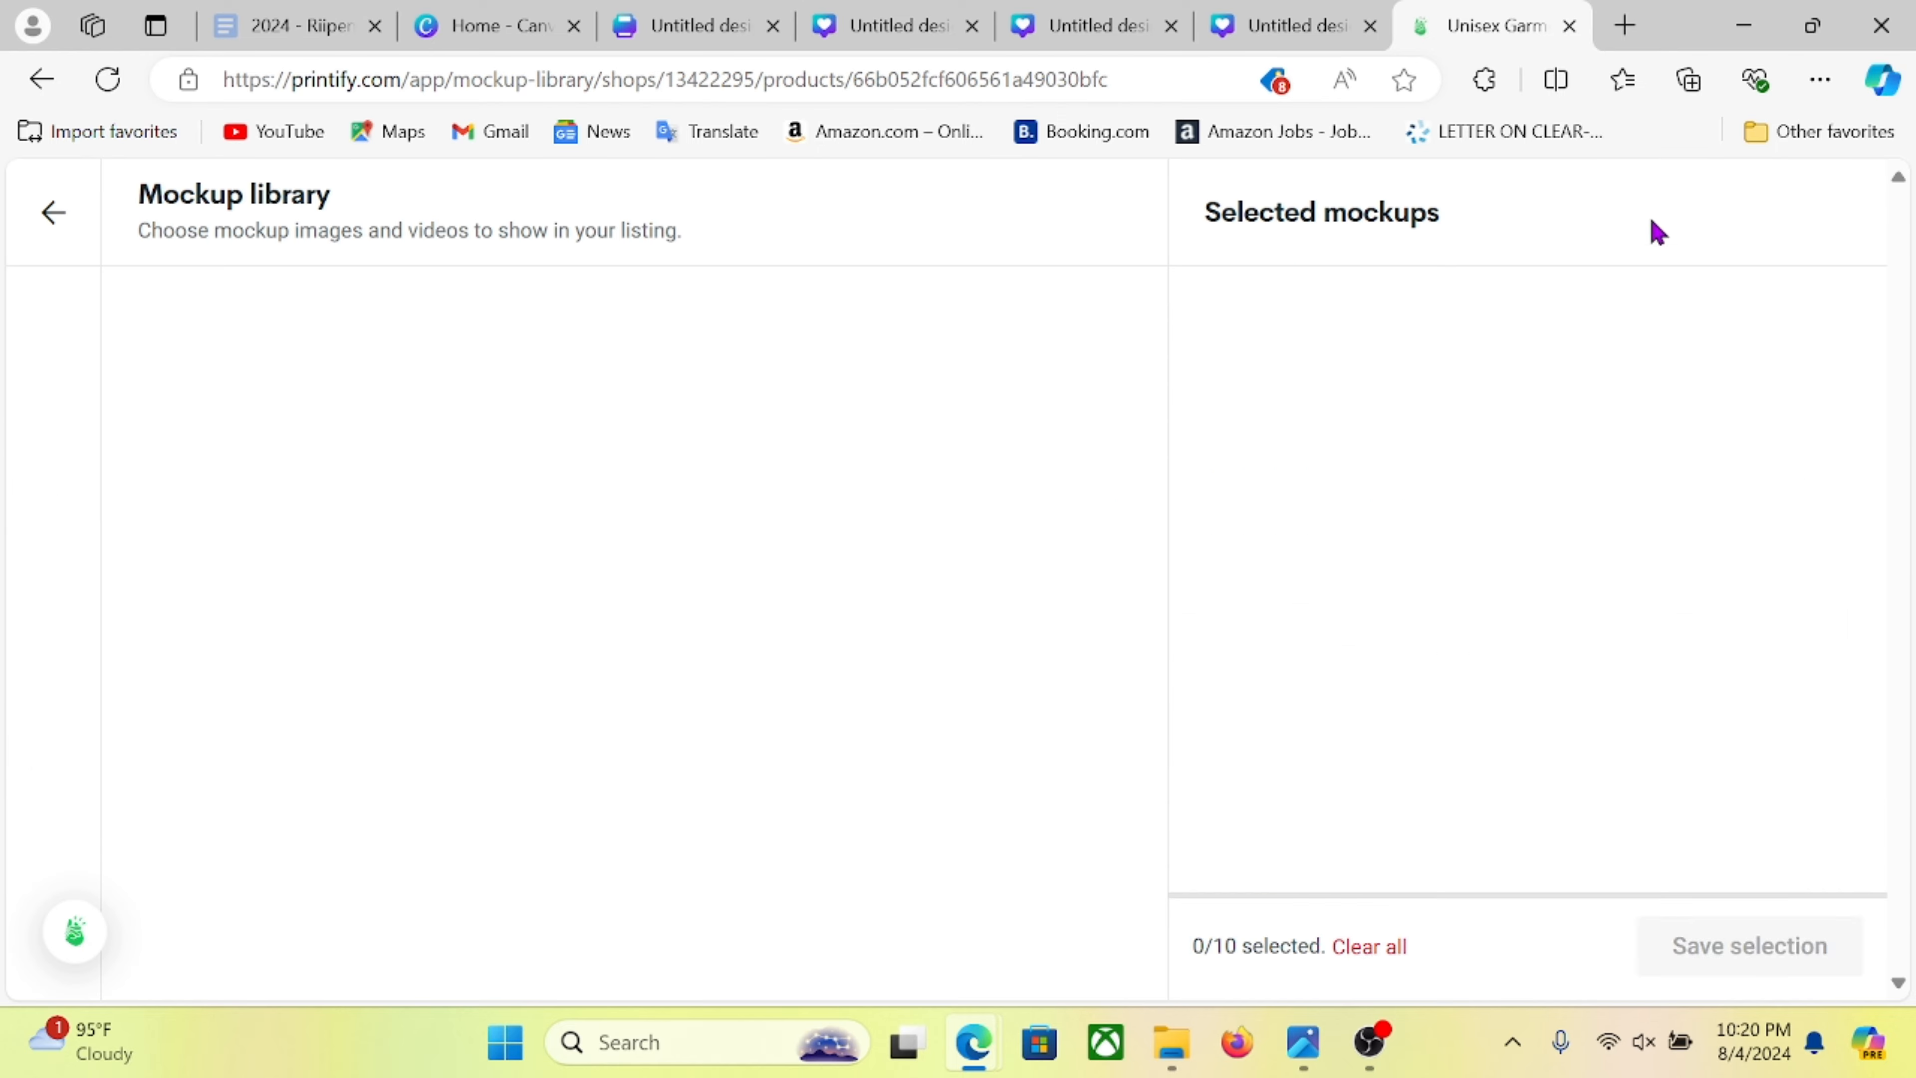
# - Return from the mockup library to the shirt editor, place Untitled design (29).png on the front again and preview it
pyautogui.click(162, 325)
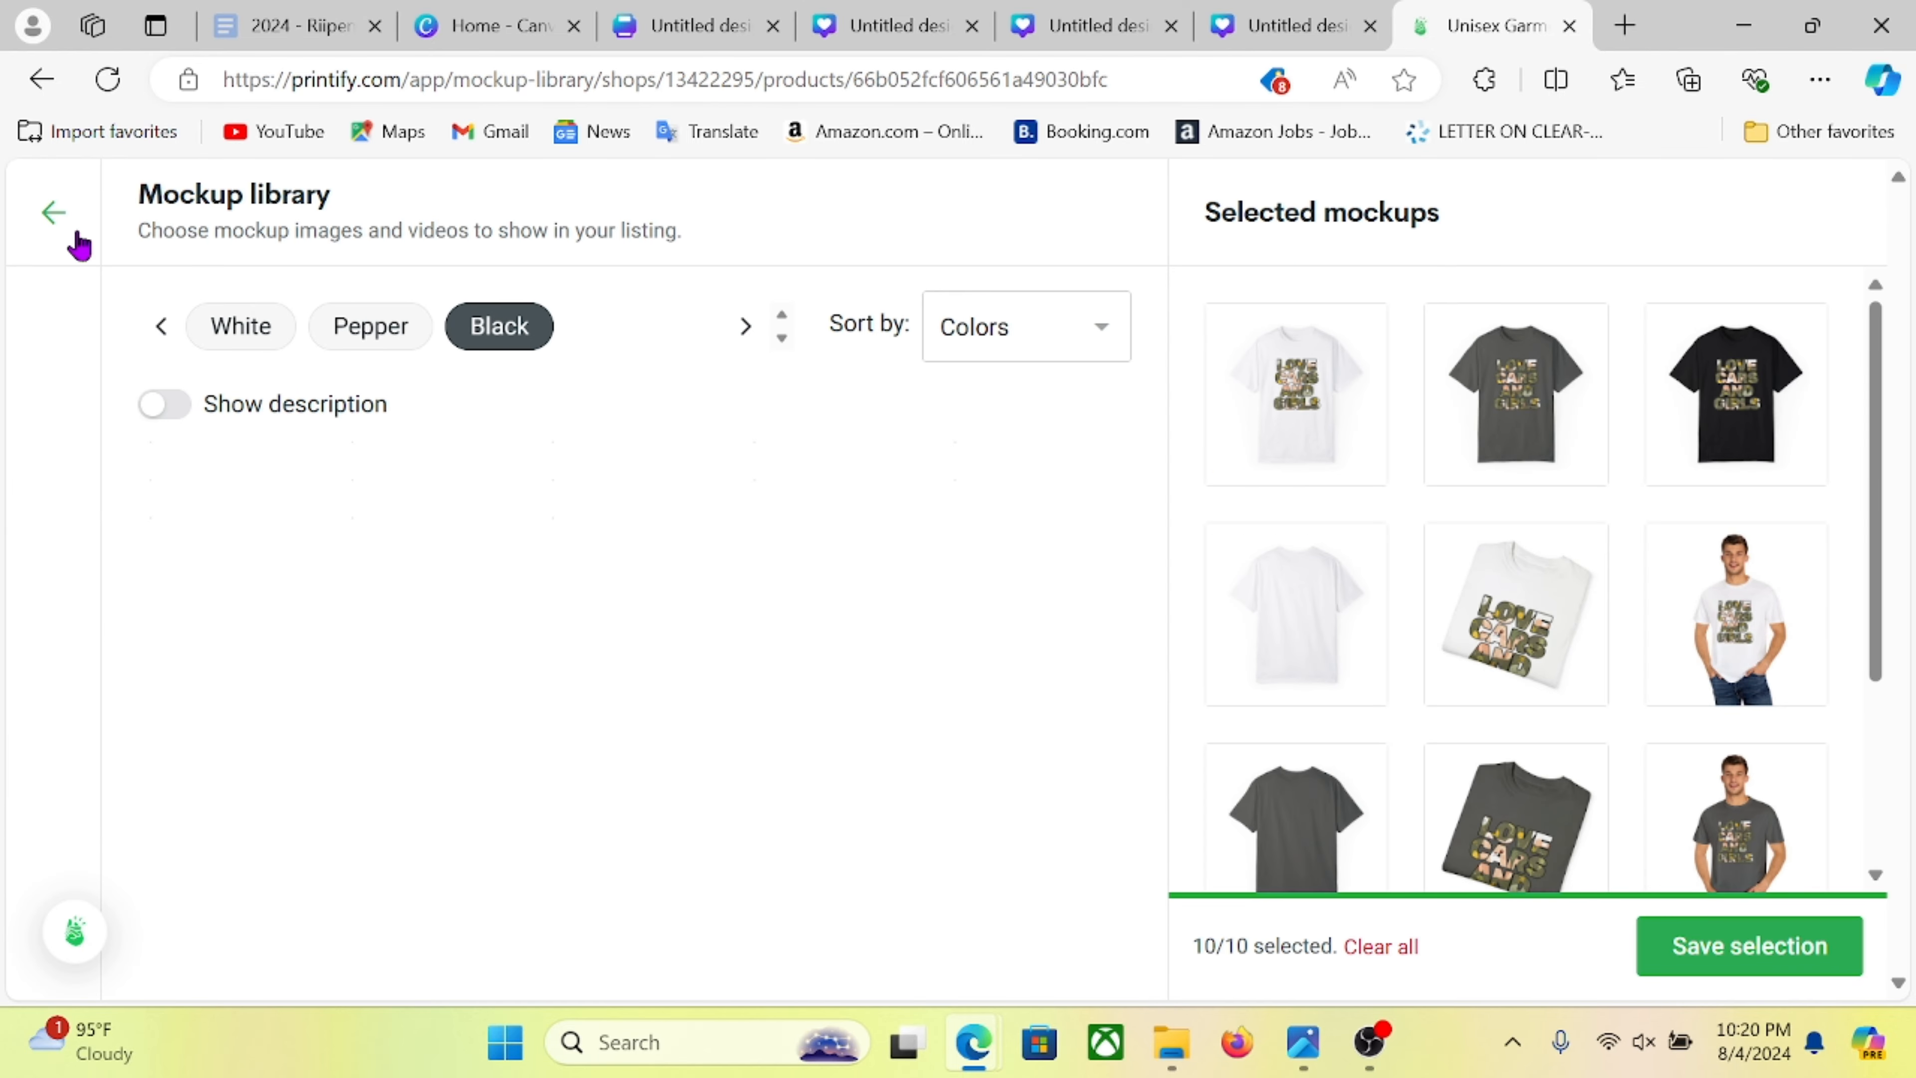
pyautogui.click(53, 212)
pyautogui.click(44, 294)
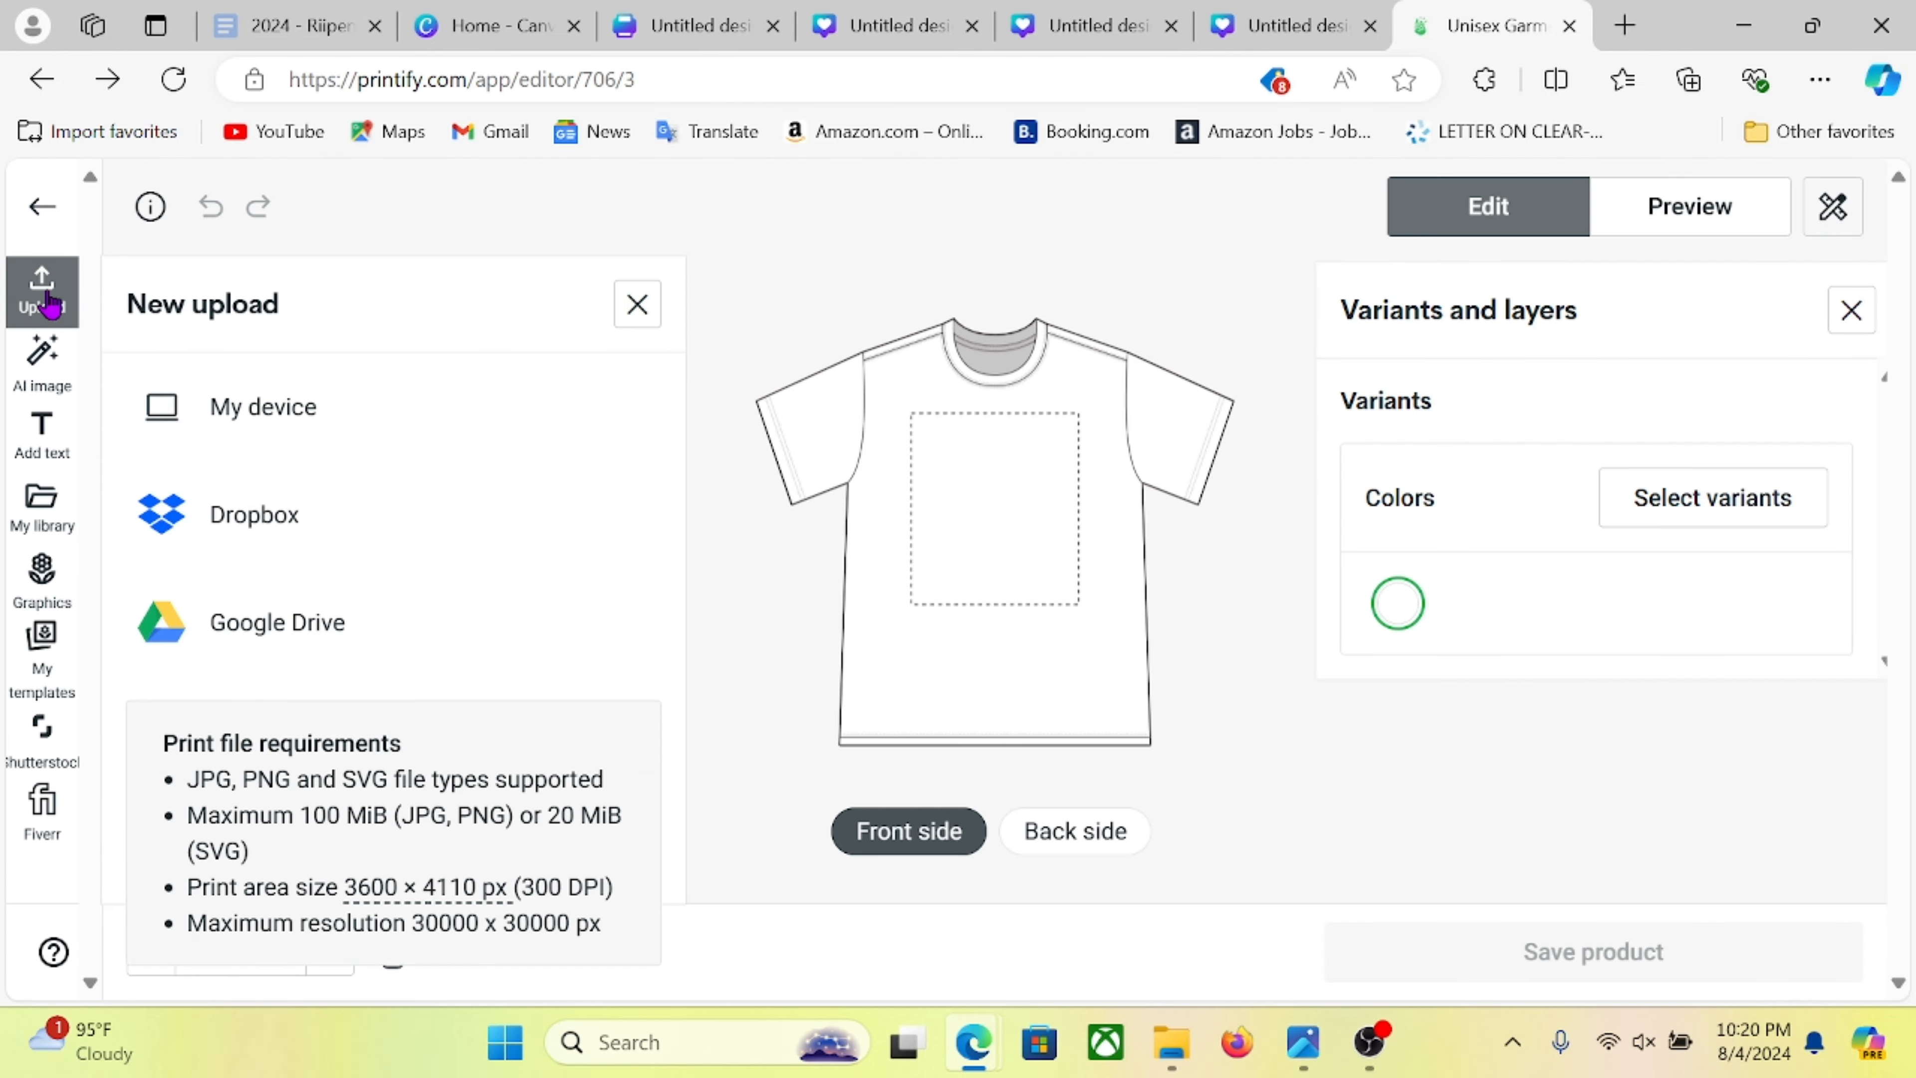
pyautogui.click(249, 407)
pyautogui.doubleClick(669, 554)
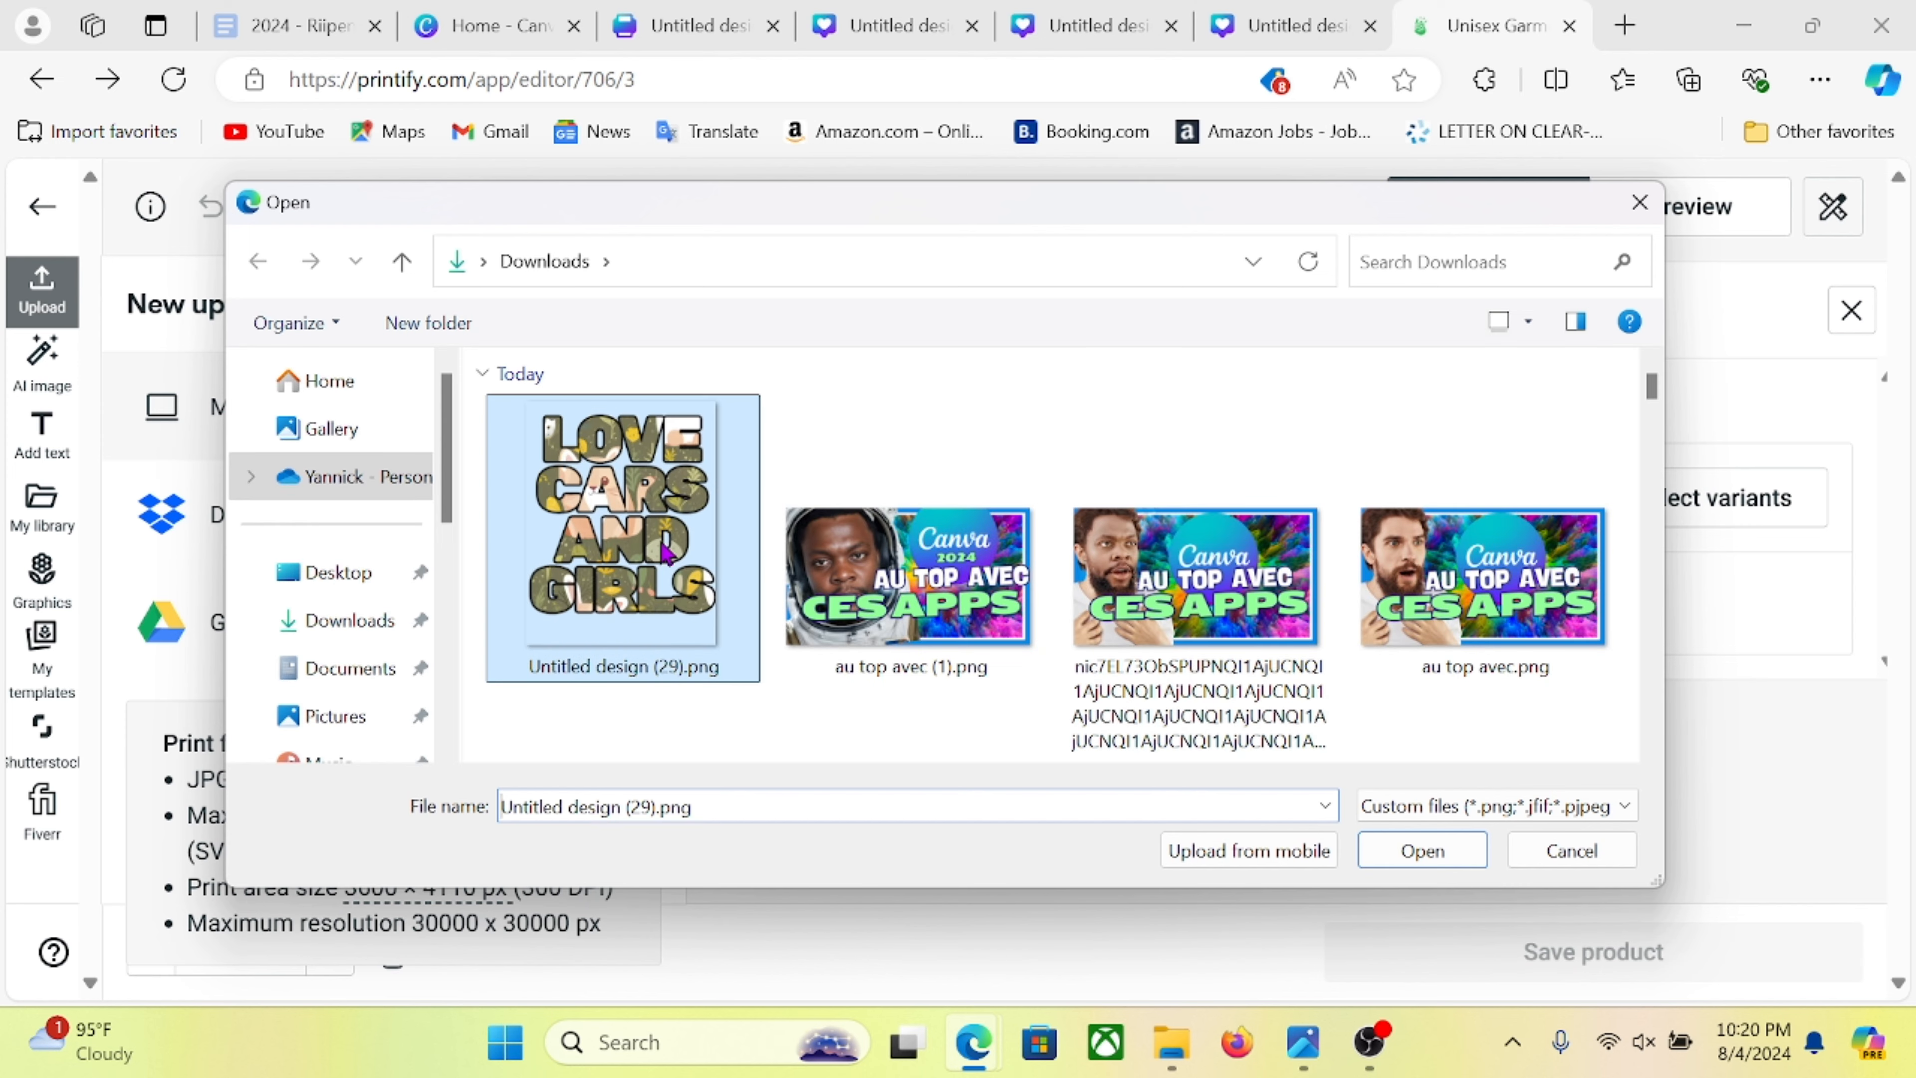
pyautogui.click(1654, 221)
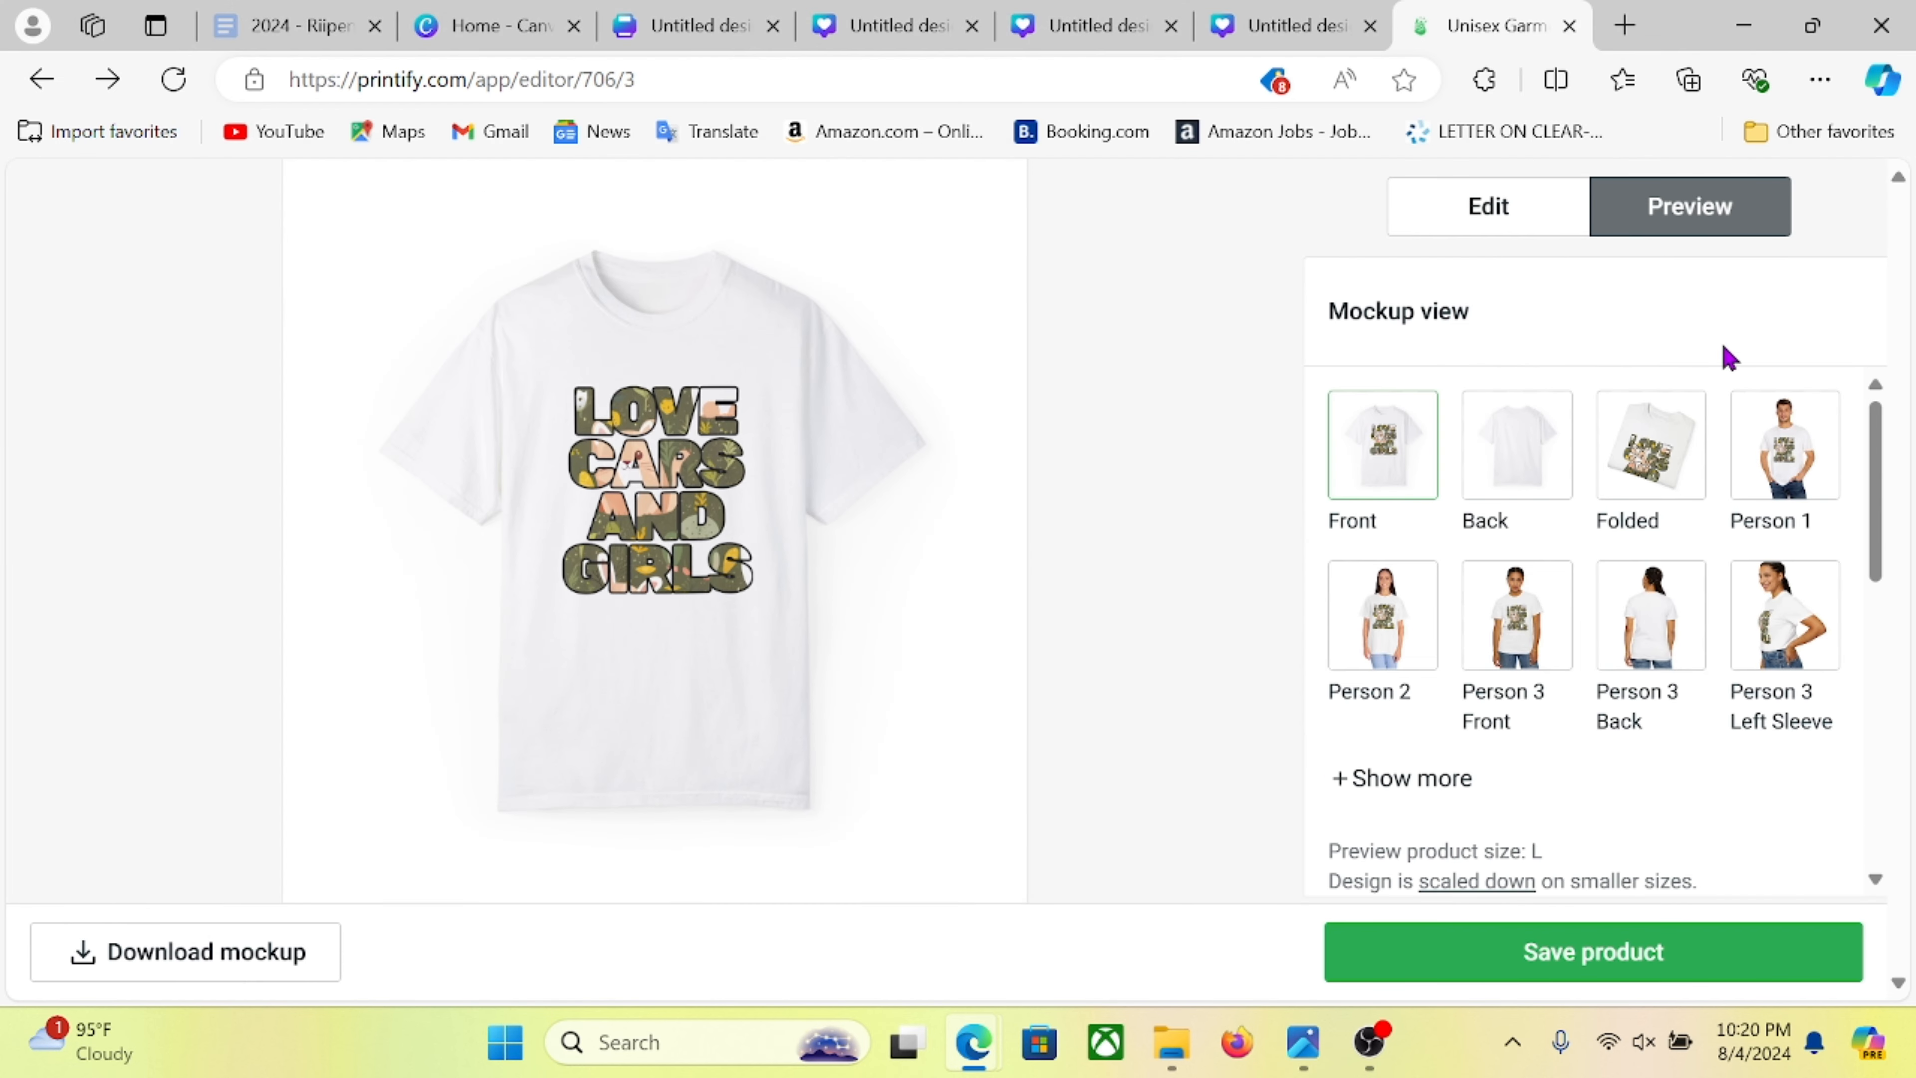
# - Select Pepper and Black as additional shirt colours for the re-uploaded design and switch to the mockup preview
pyautogui.click(1476, 220)
pyautogui.click(1648, 504)
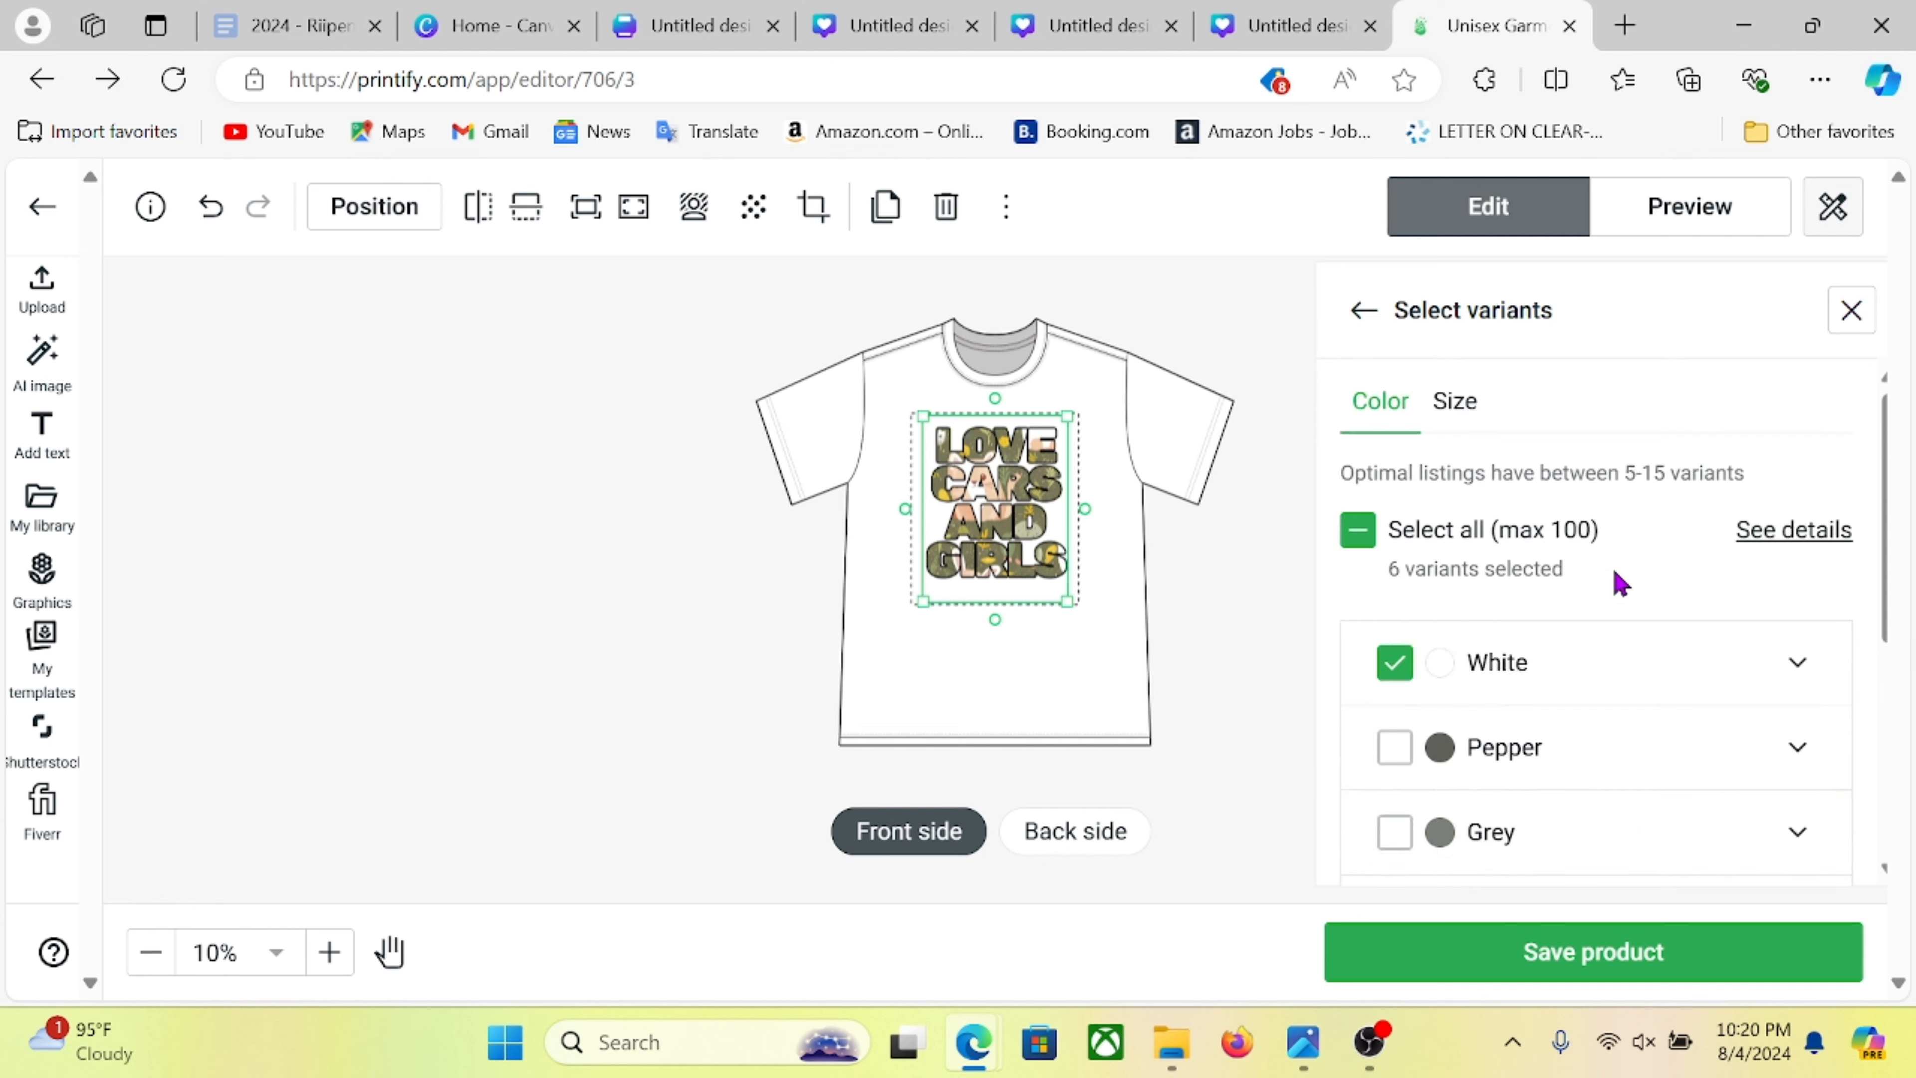
pyautogui.scroll(-5, 1467, 642)
pyautogui.scroll(3, 1466, 671)
pyautogui.click(1395, 528)
pyautogui.scroll(-3, 1448, 679)
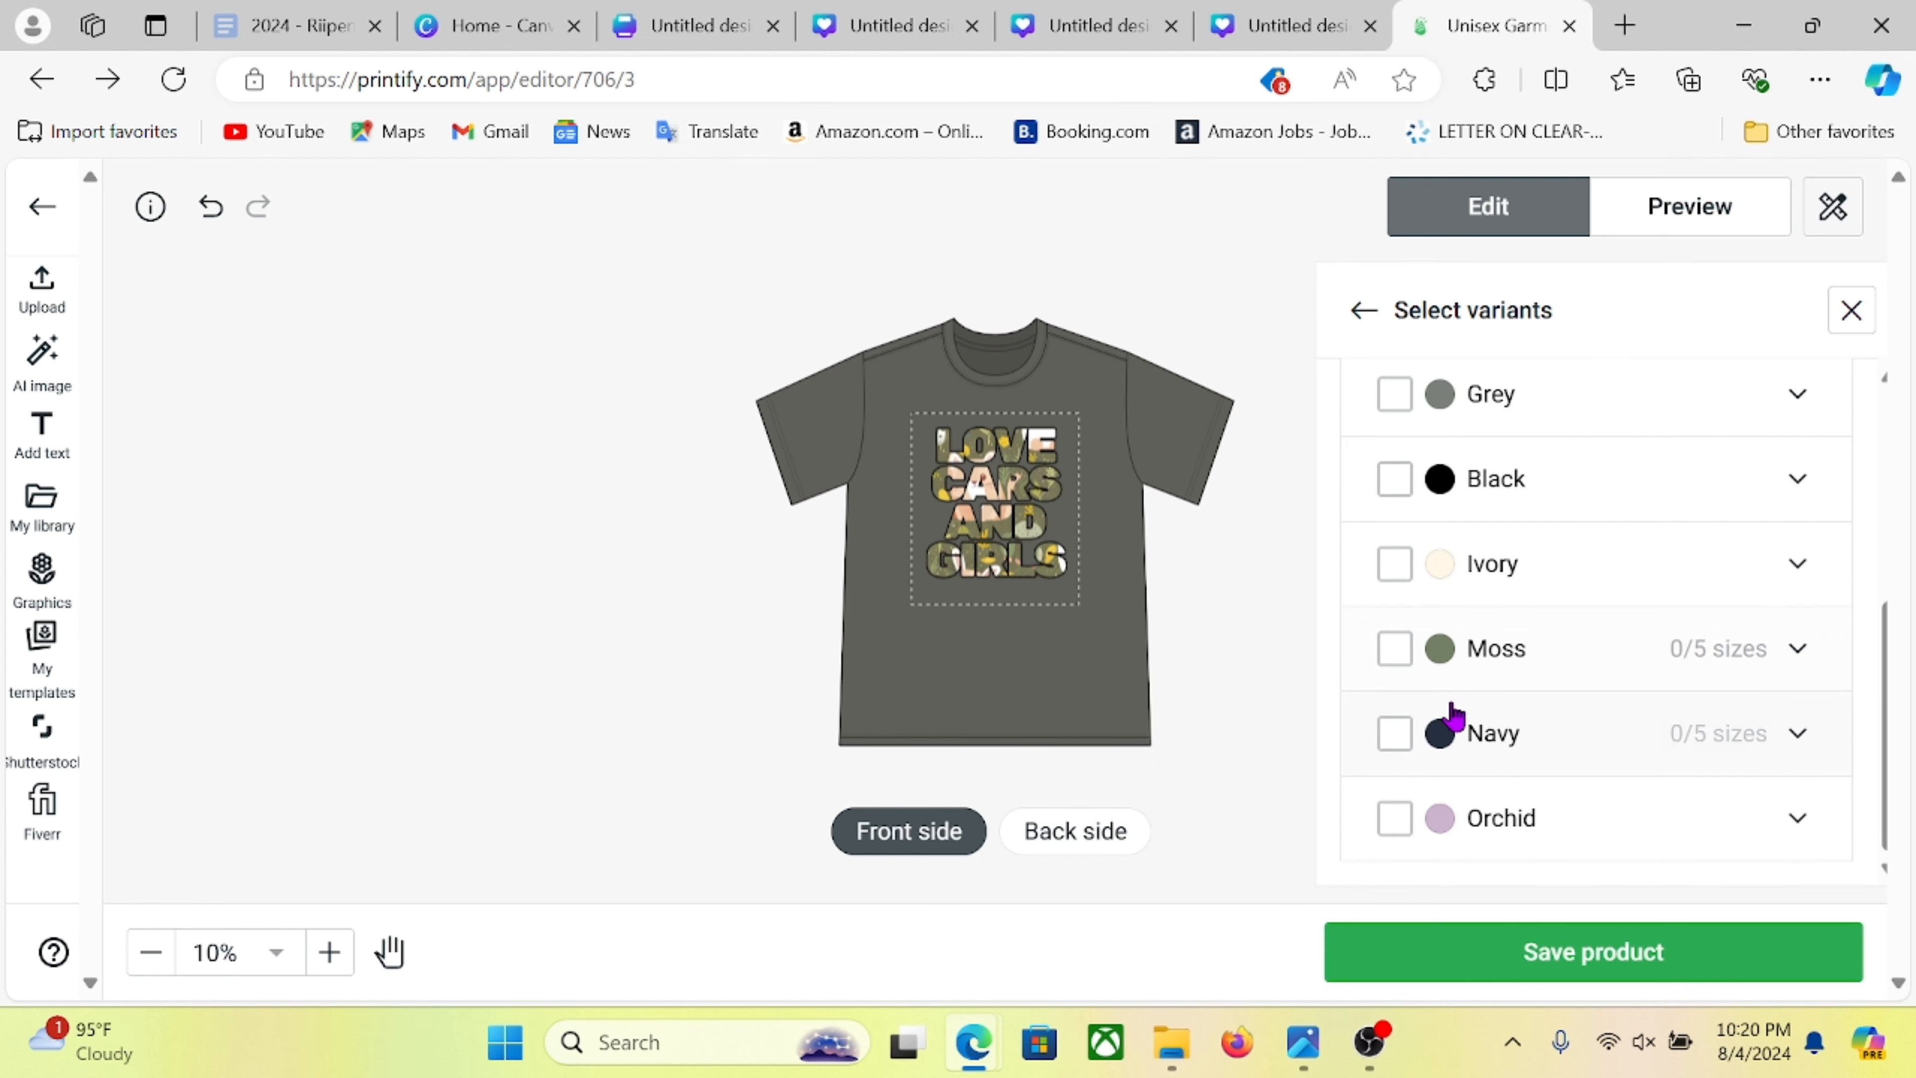
pyautogui.click(1451, 721)
pyautogui.scroll(3, 1546, 717)
pyautogui.click(1396, 679)
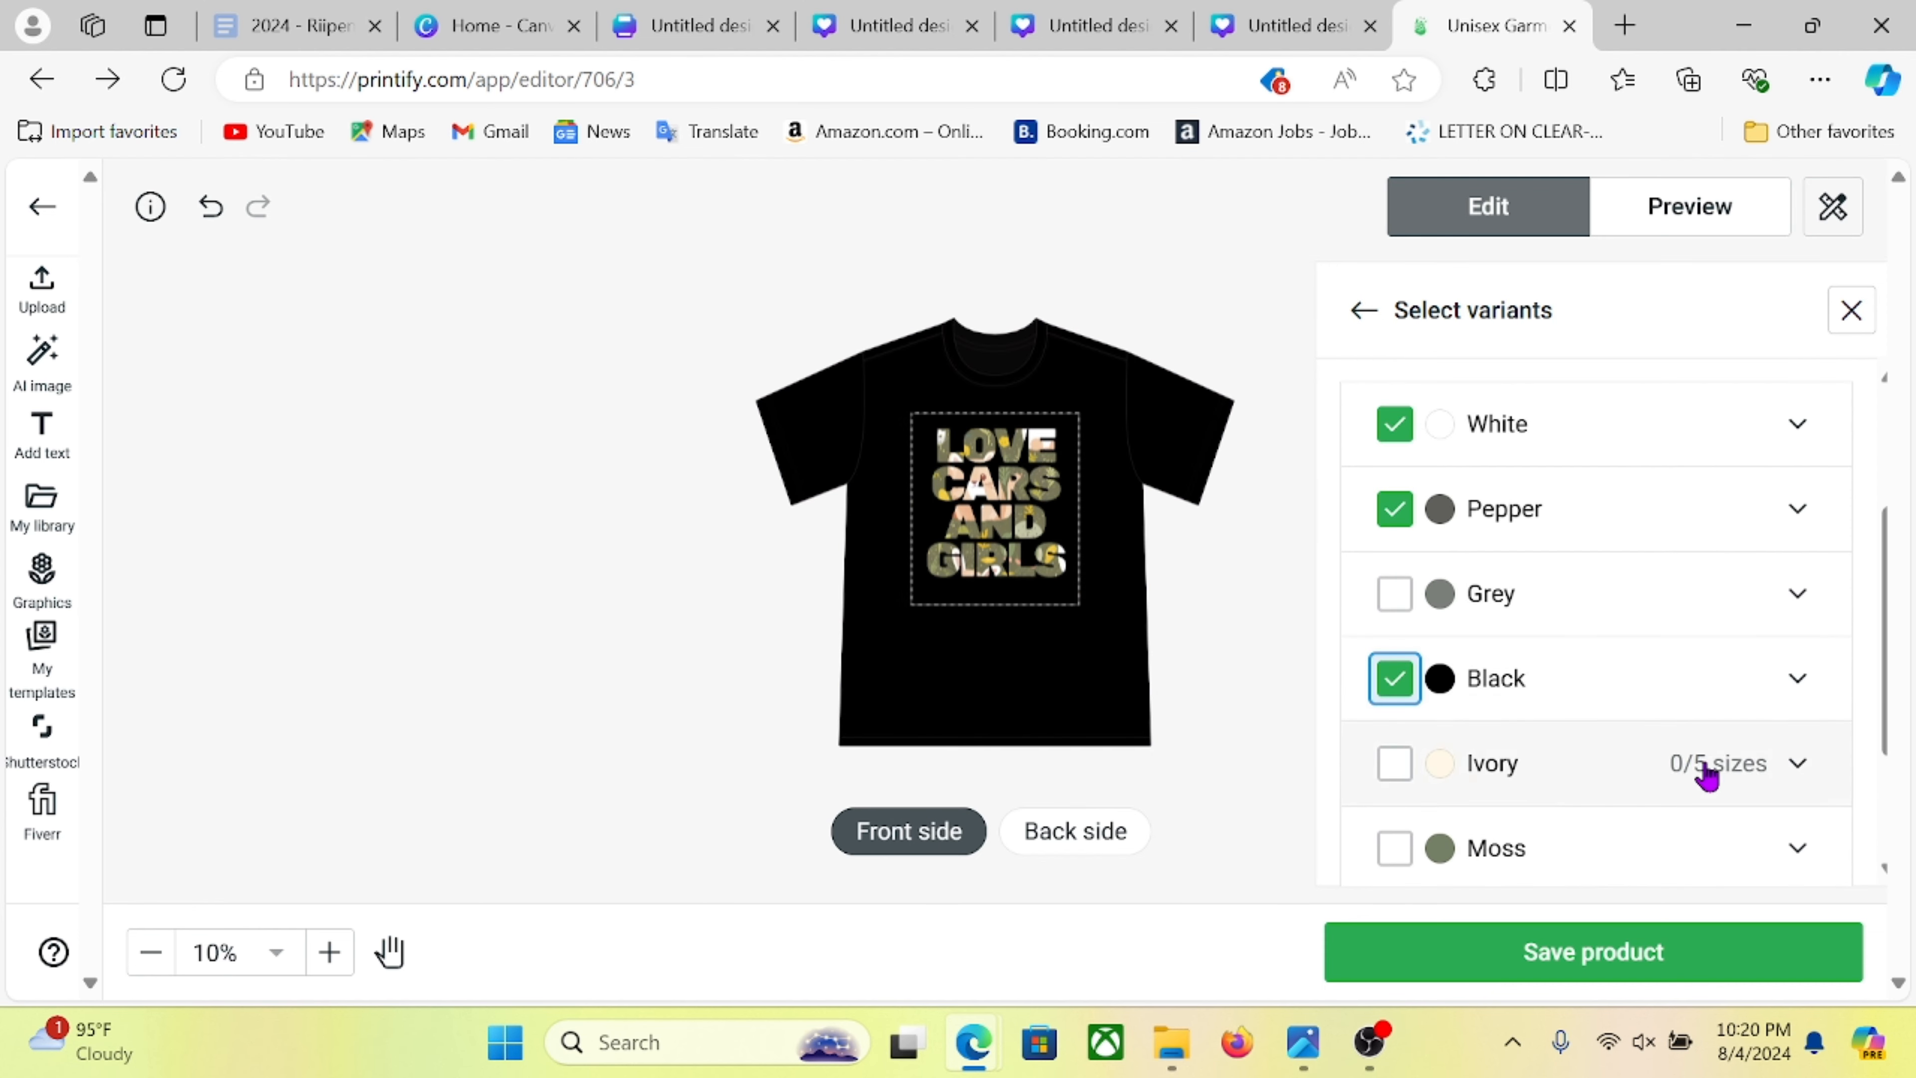
pyautogui.click(1703, 226)
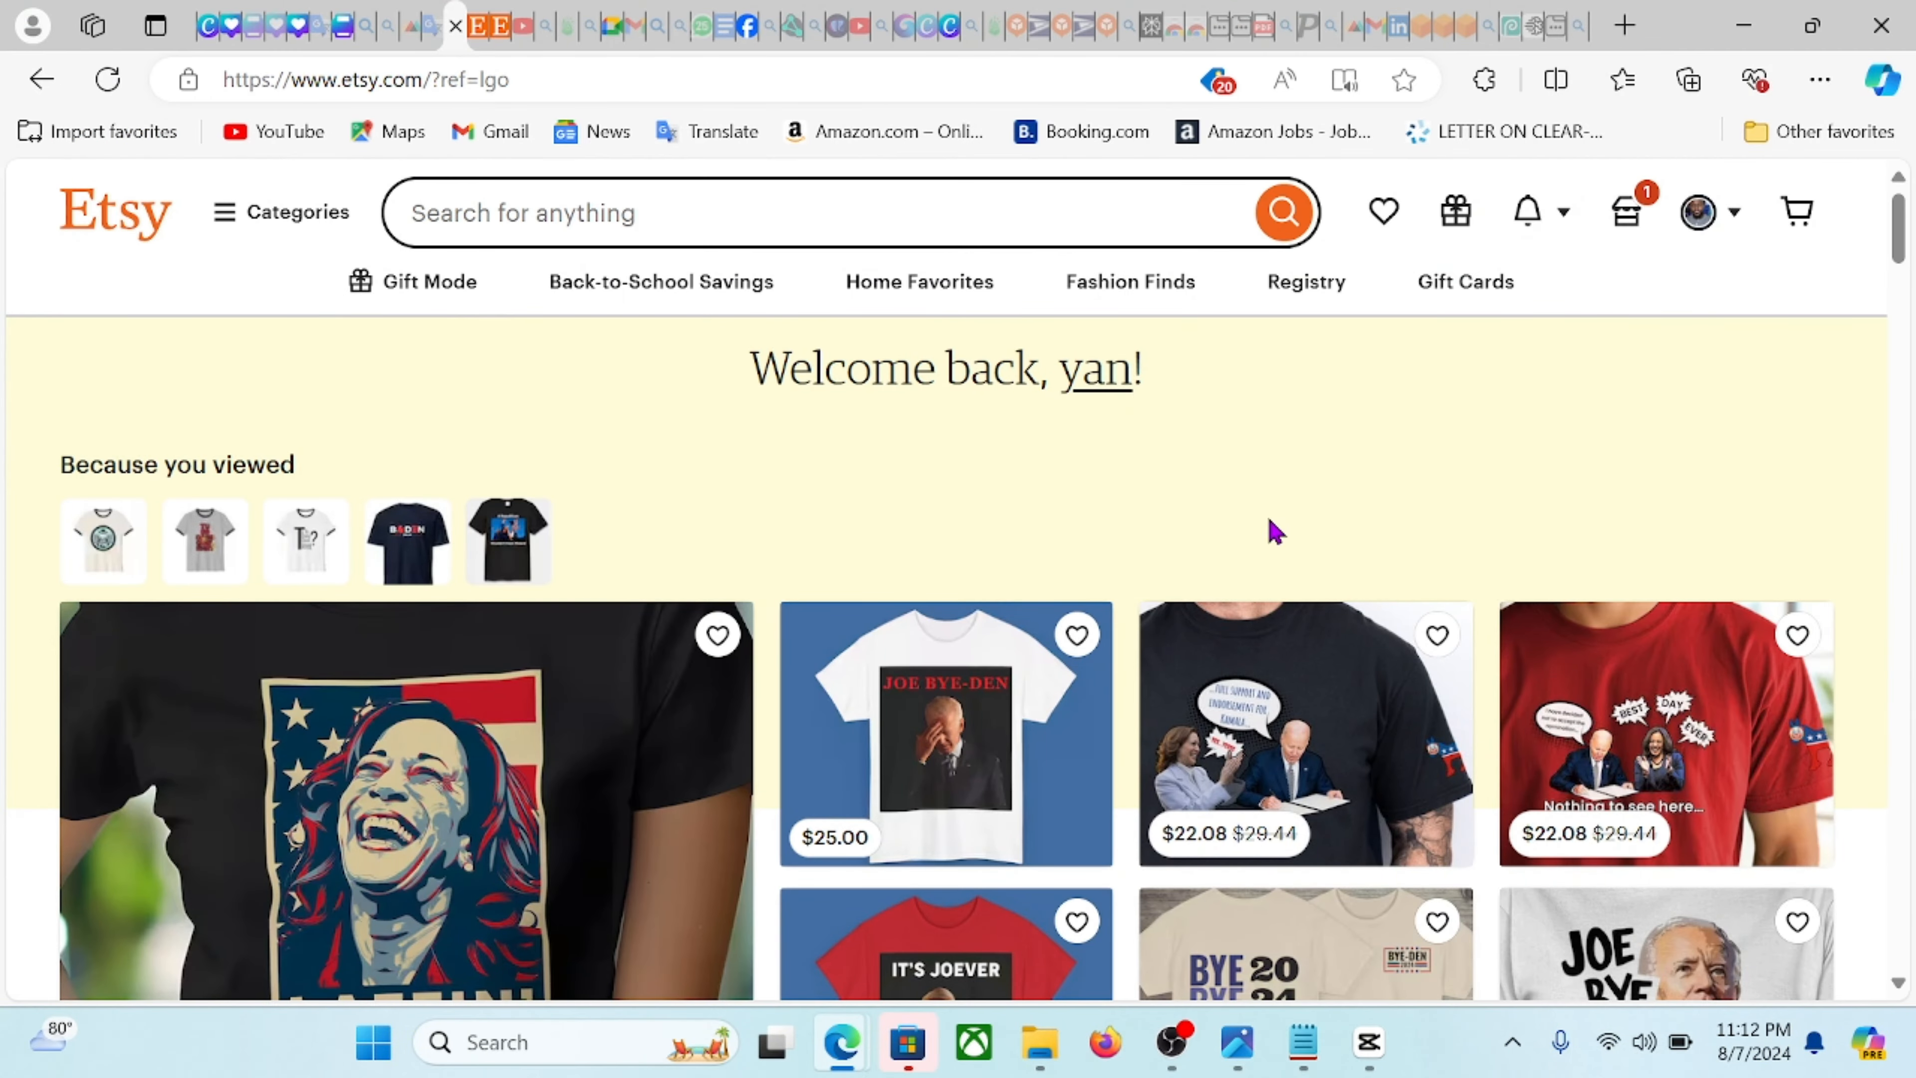
# - Browse the T-shirt listings on the Etsy home page and in eBay's "t shirt men" results
pyautogui.scroll(-5, 1904, 280)
pyautogui.scroll(-15, 1909, 280)
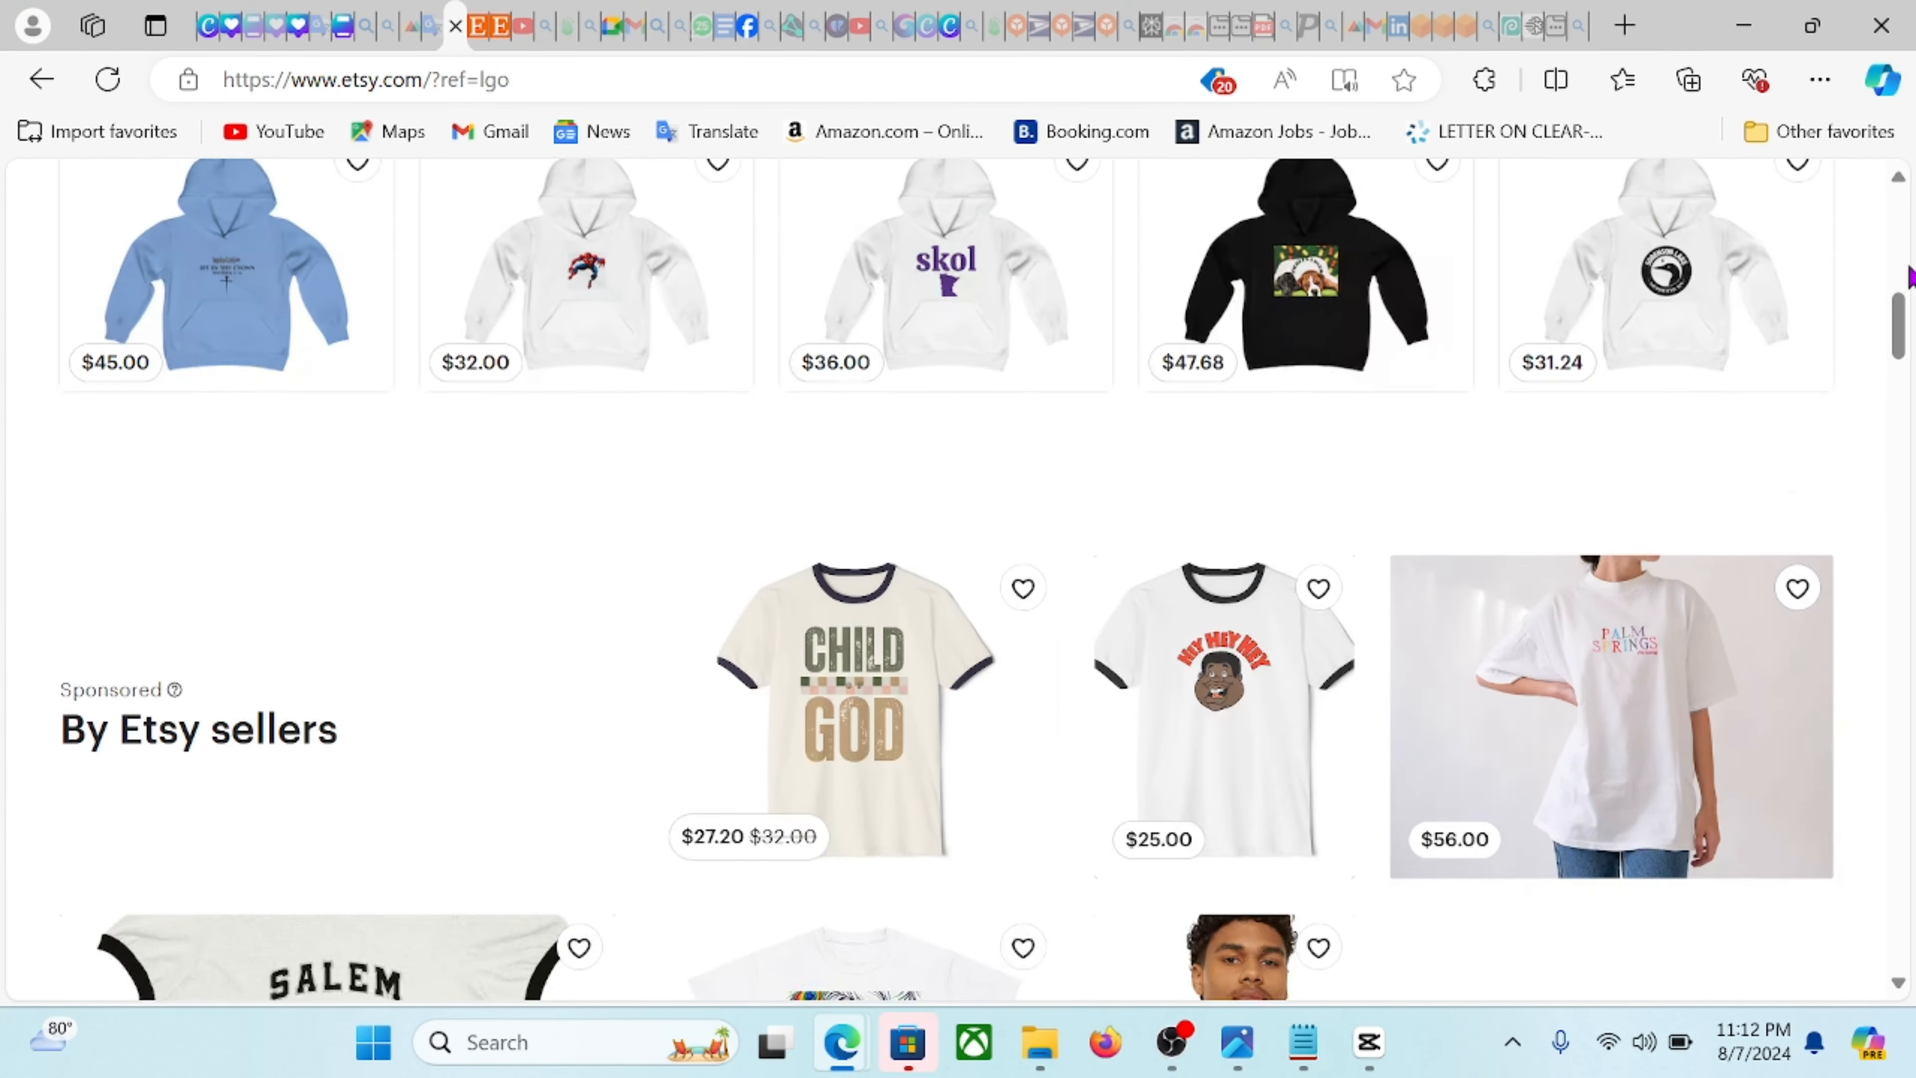
pyautogui.scroll(-9, 1910, 275)
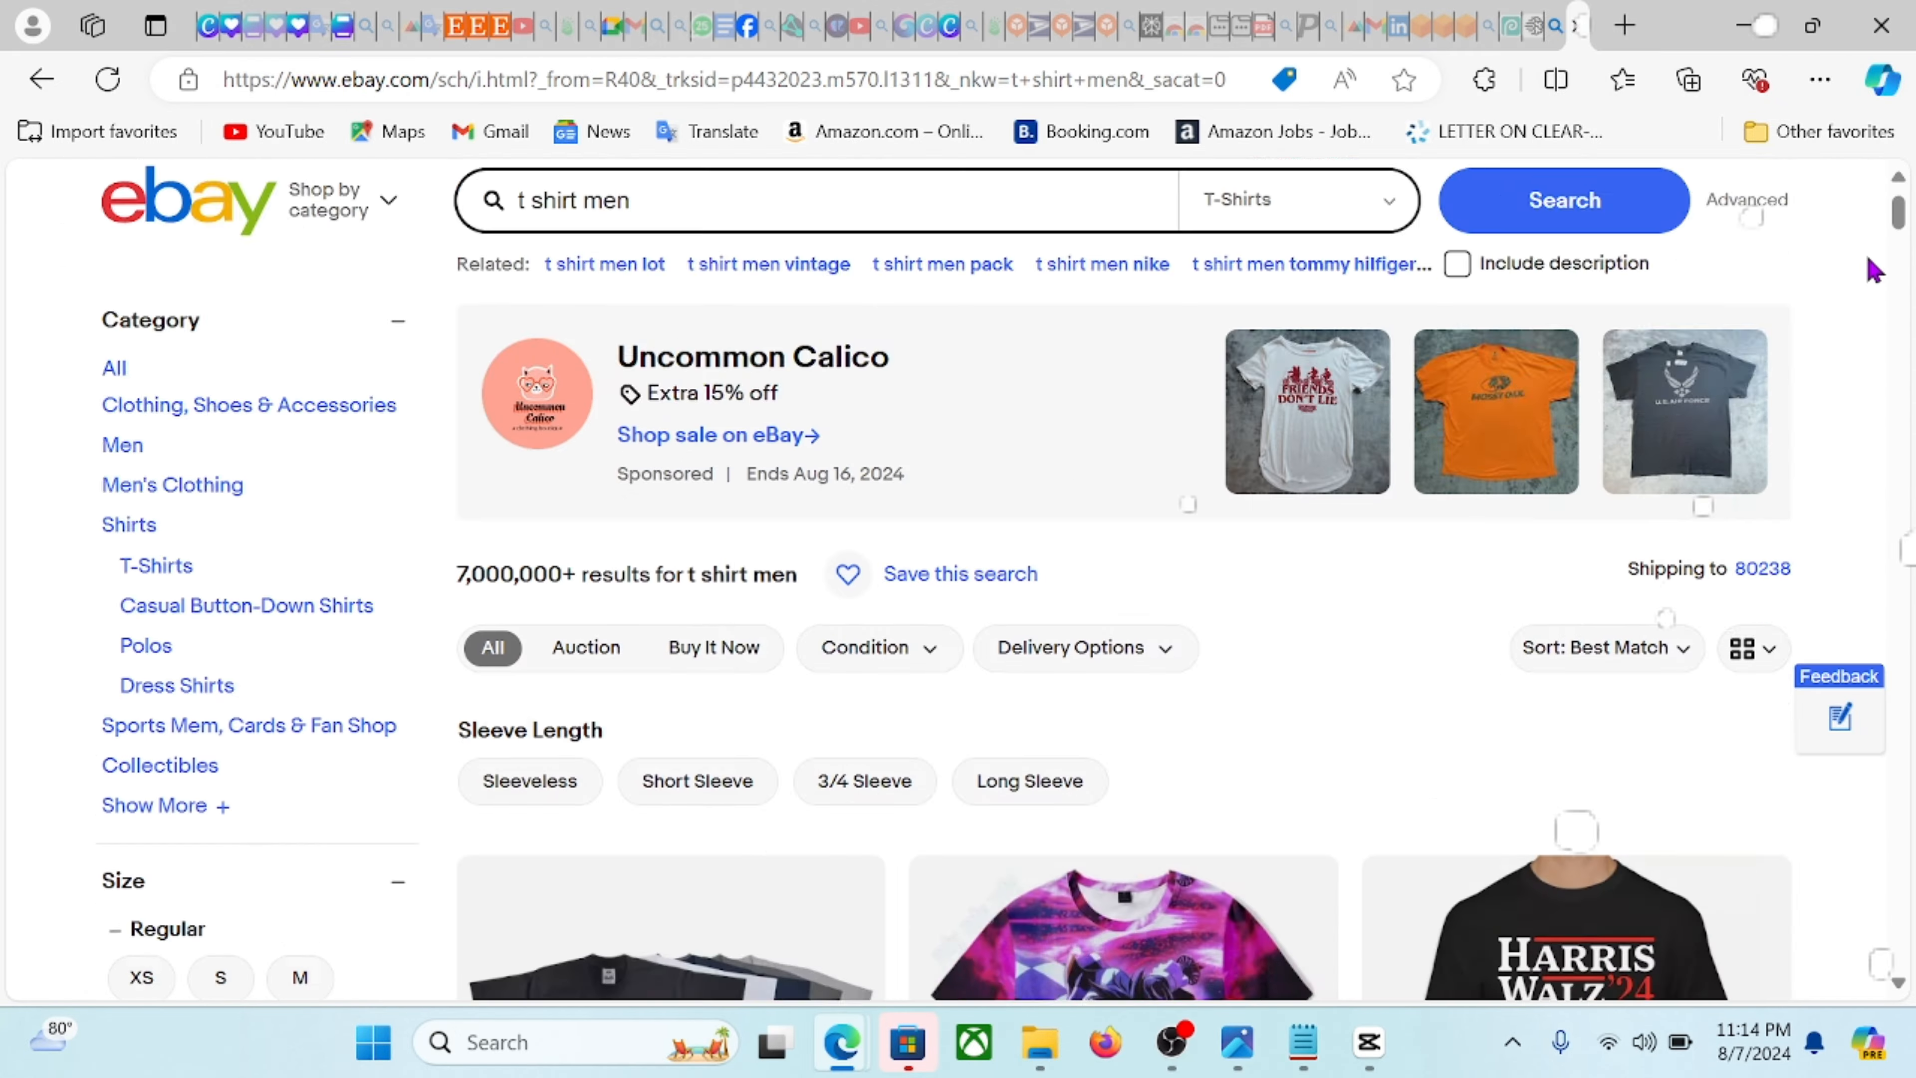
pyautogui.scroll(-15, 1874, 269)
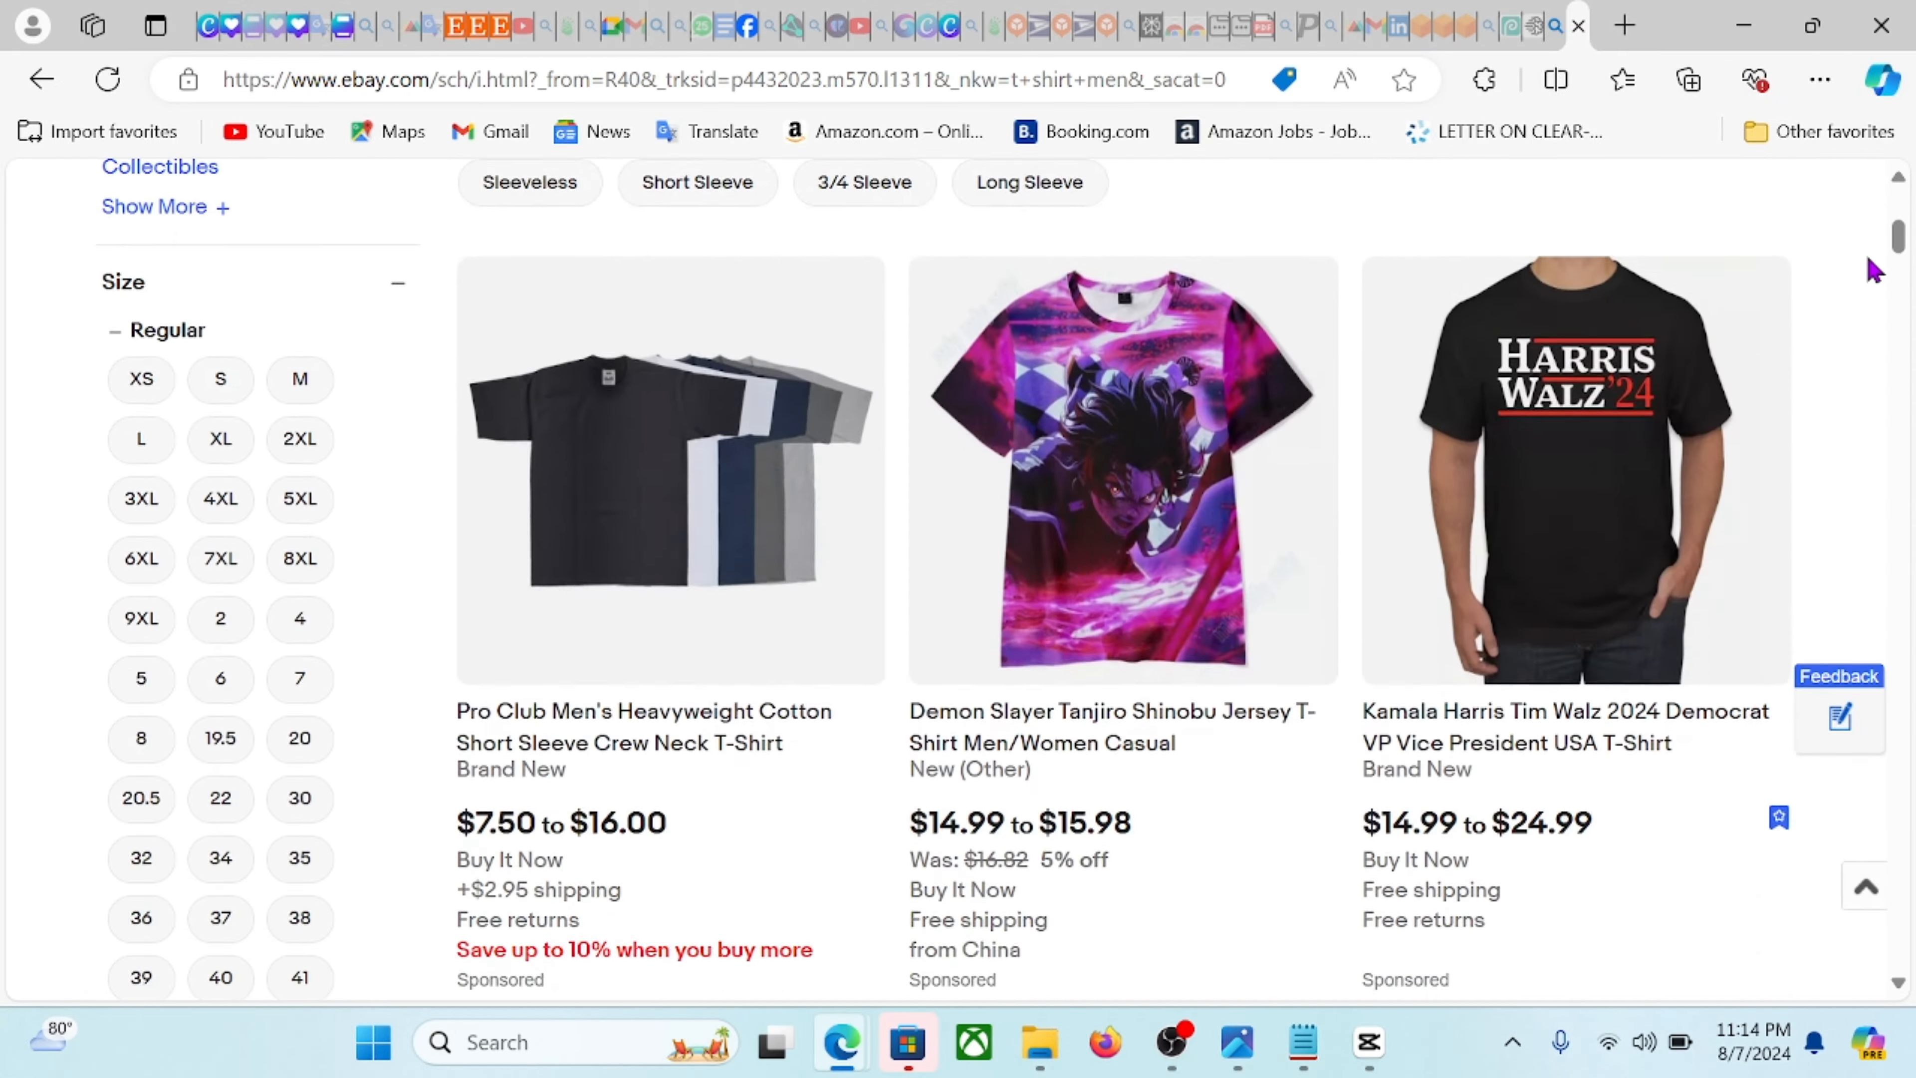
pyautogui.scroll(-20, 1874, 269)
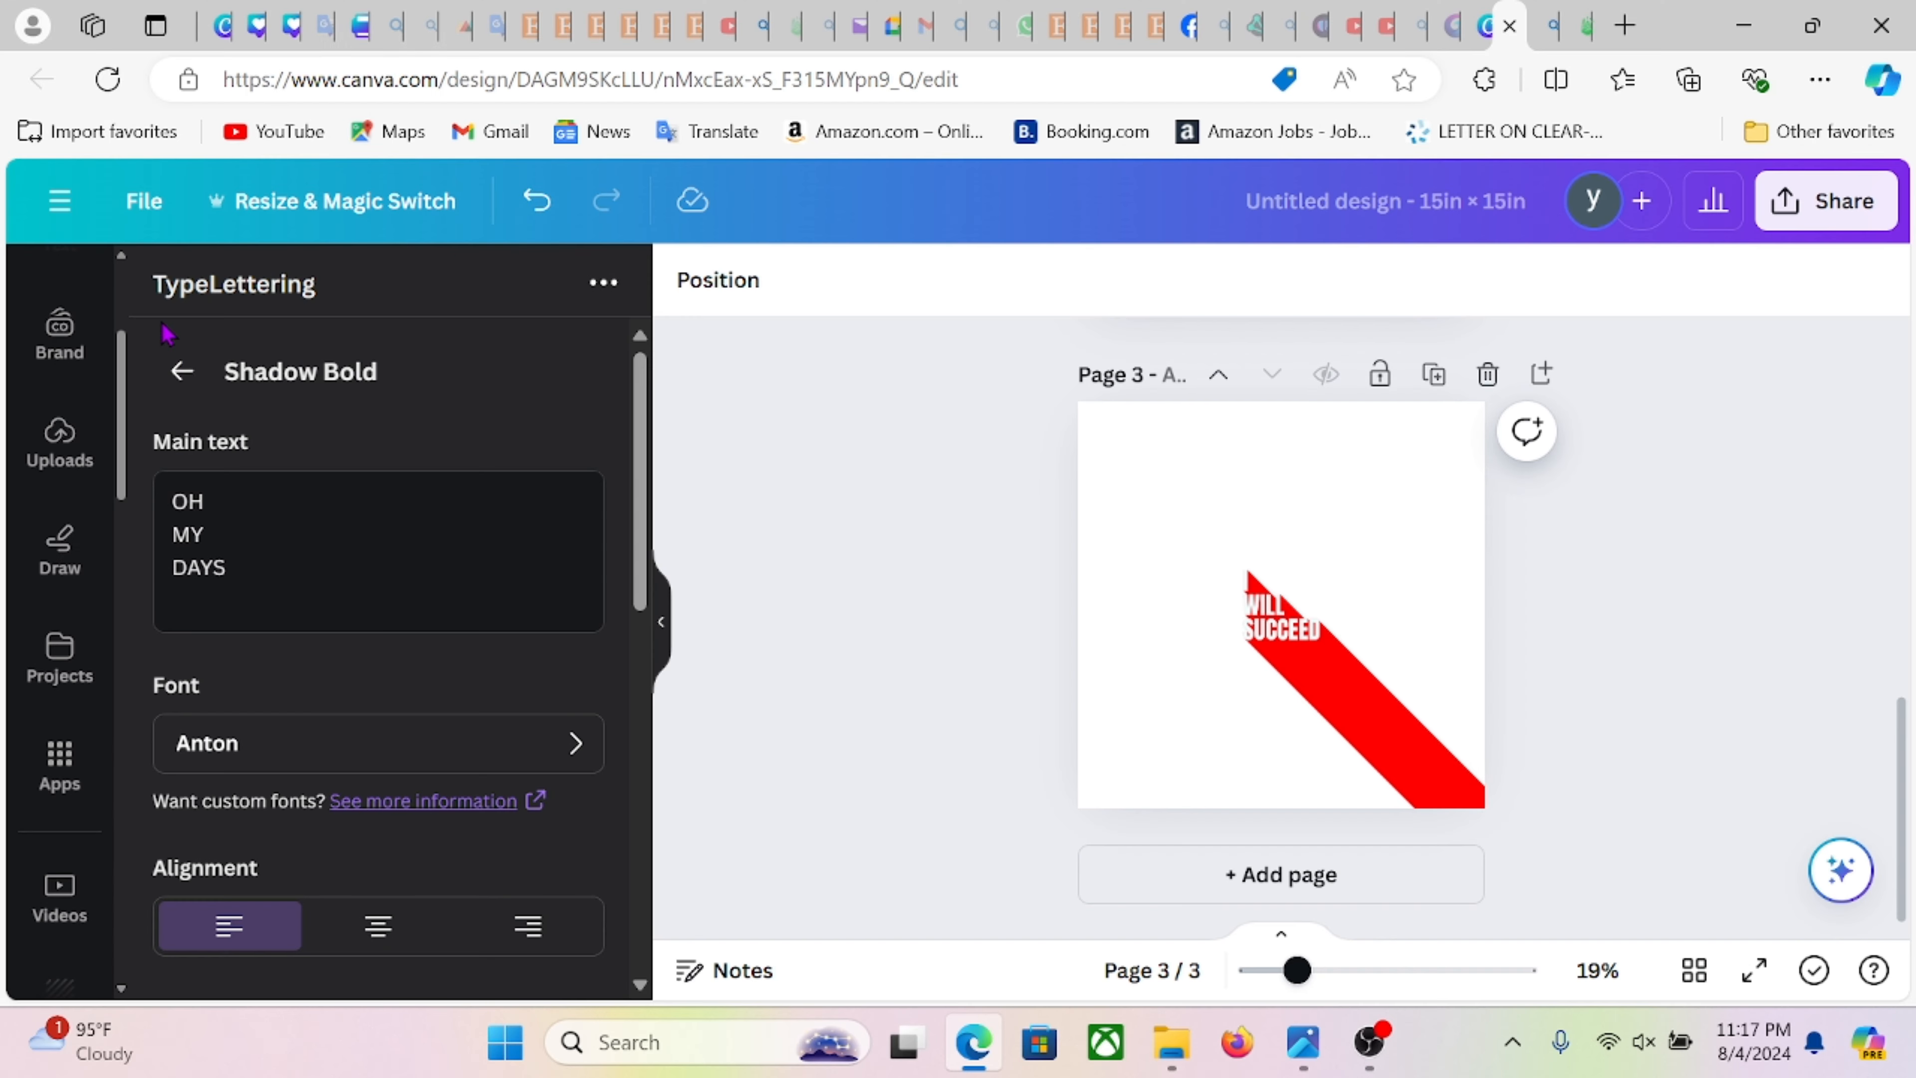
# - Leave the TypeLettering Shadow Bold settings and search the Canva apps for IMAGE ANIMATED
pyautogui.click(181, 372)
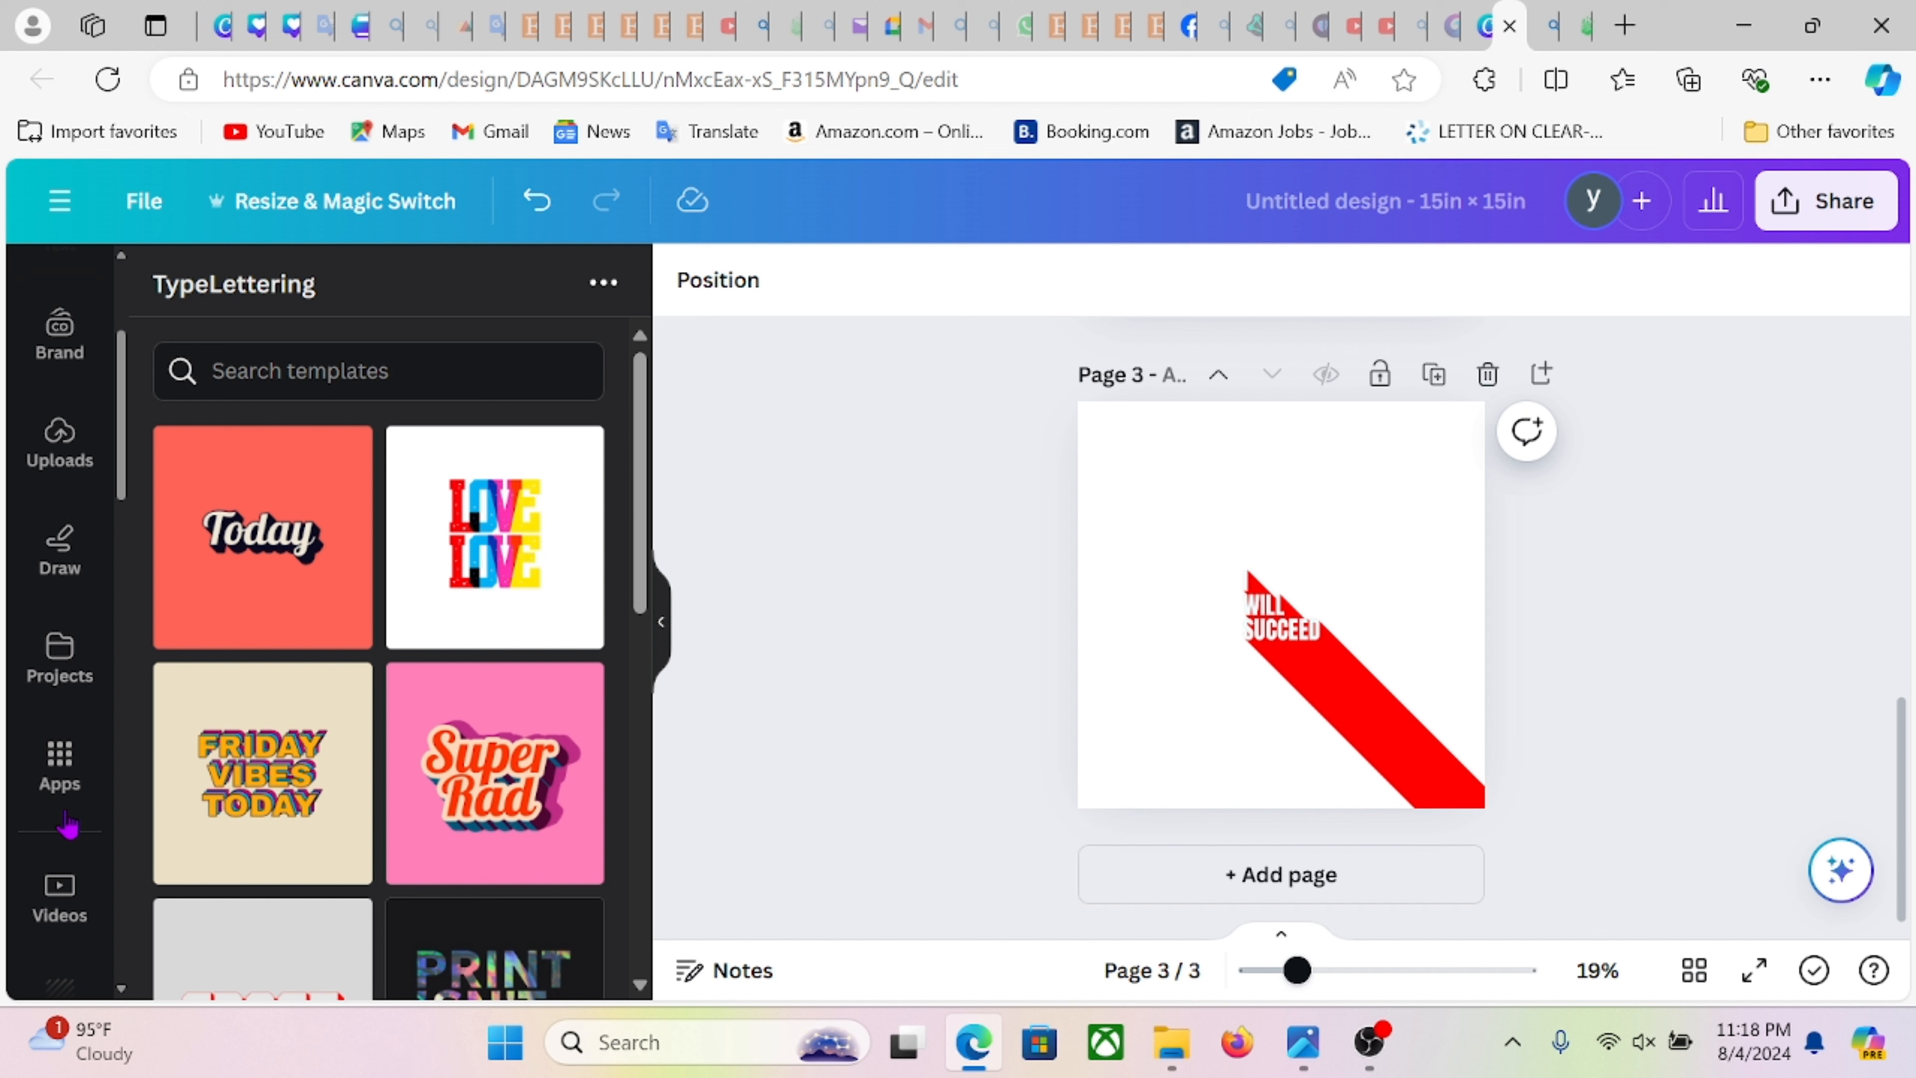
pyautogui.click(53, 764)
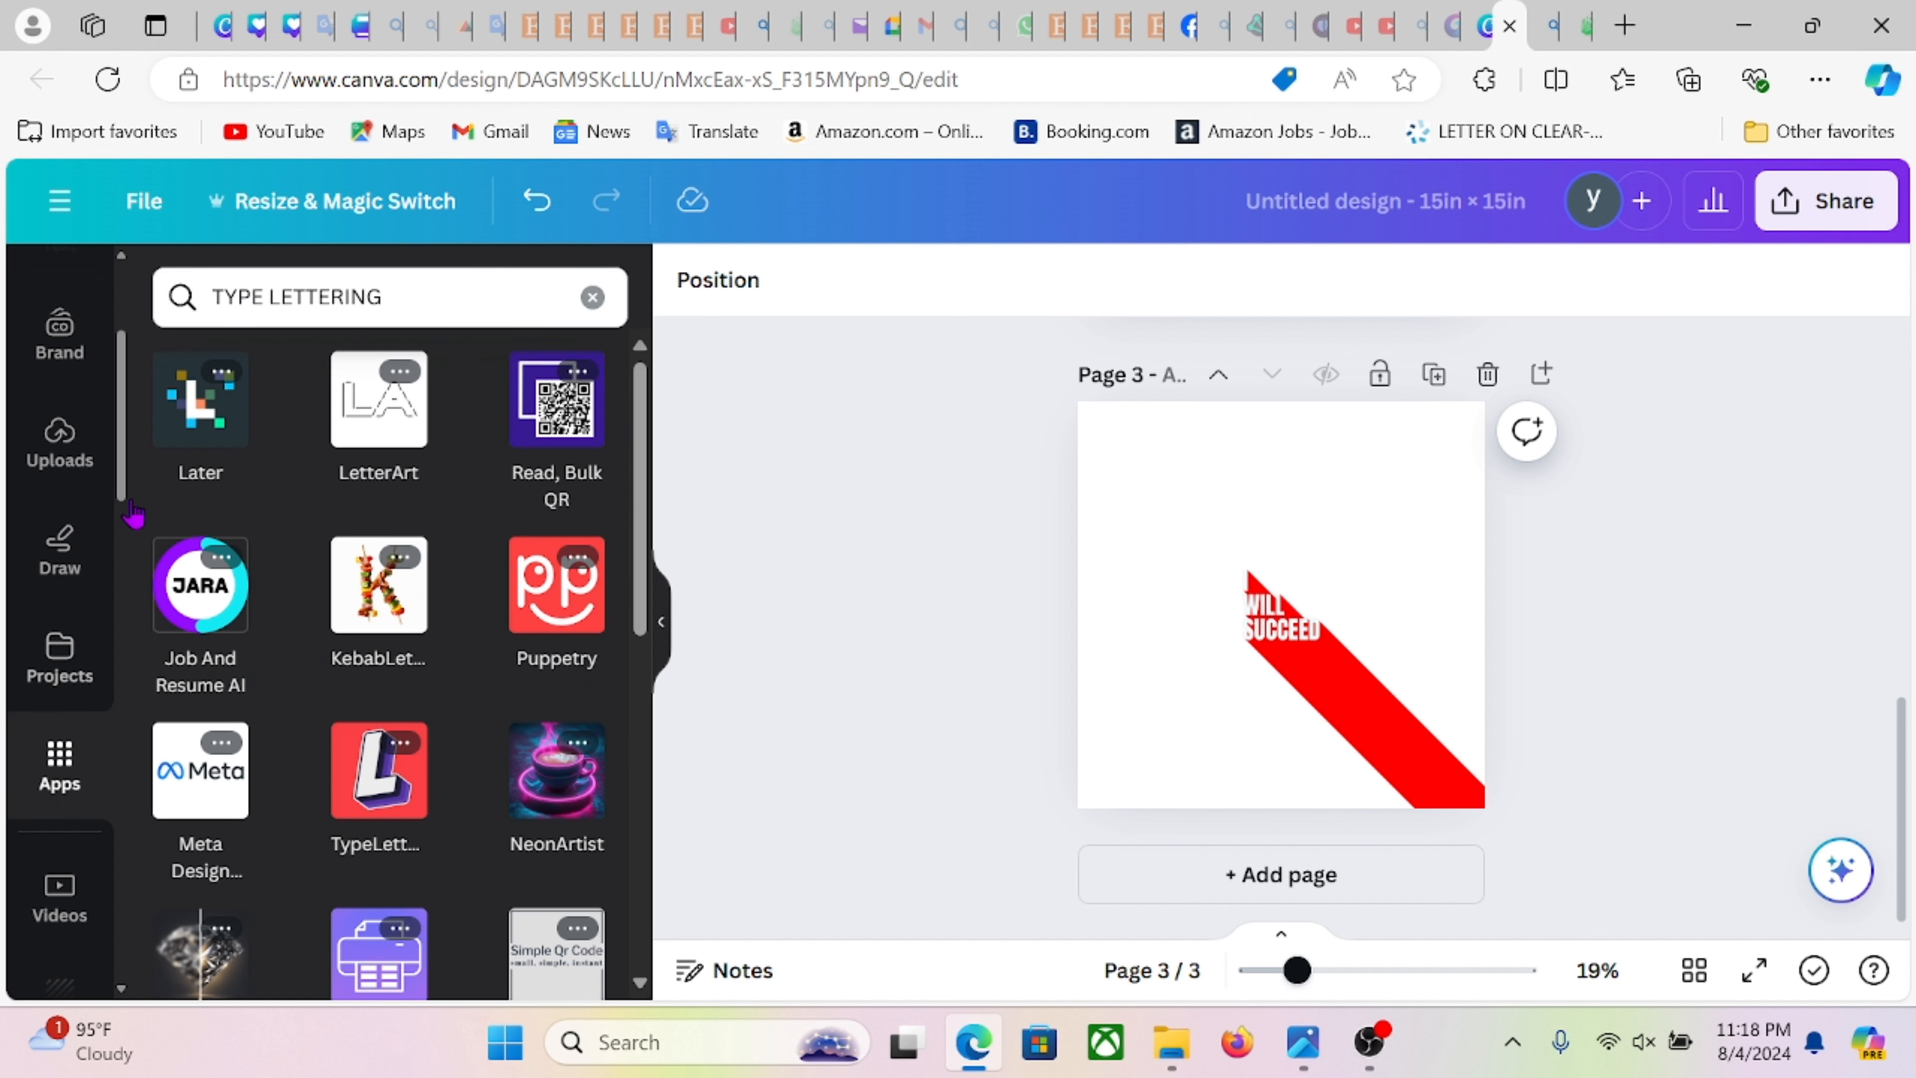
pyautogui.click(426, 302)
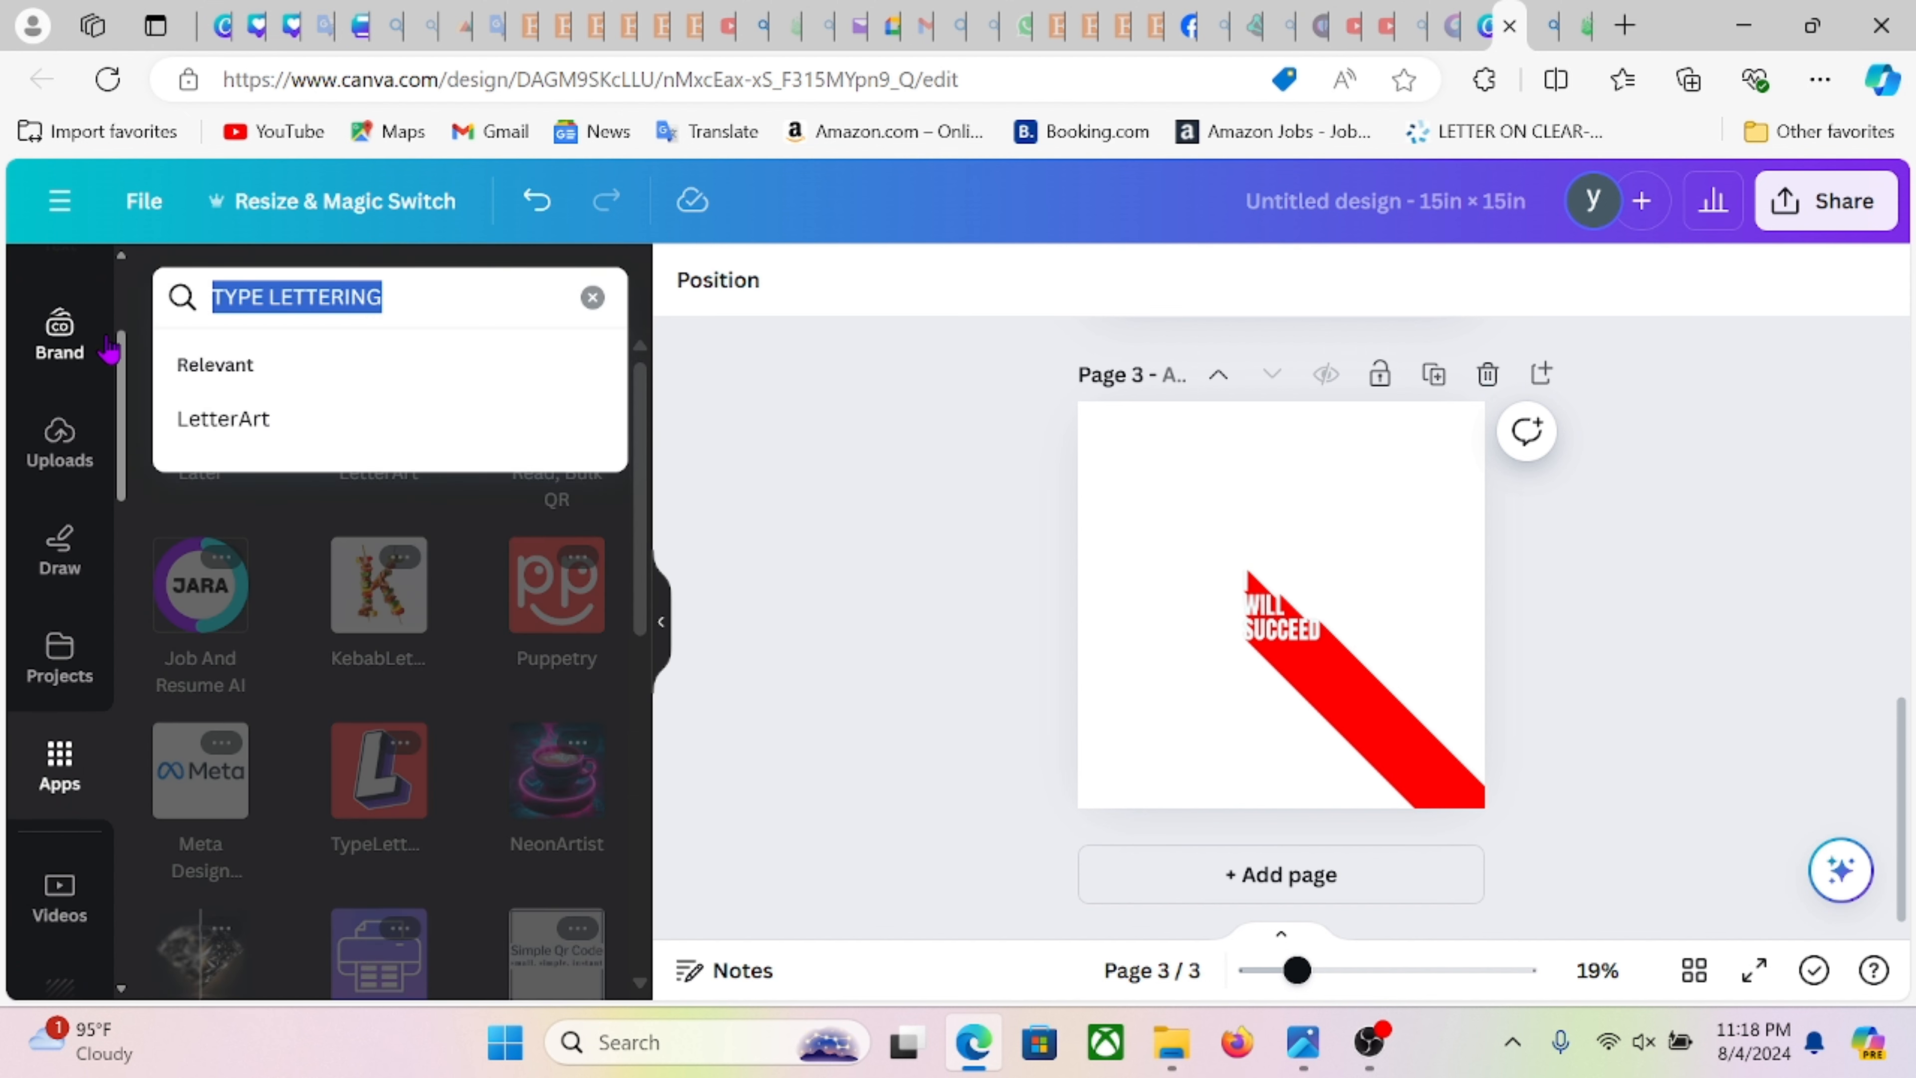
pyautogui.write('IMA')
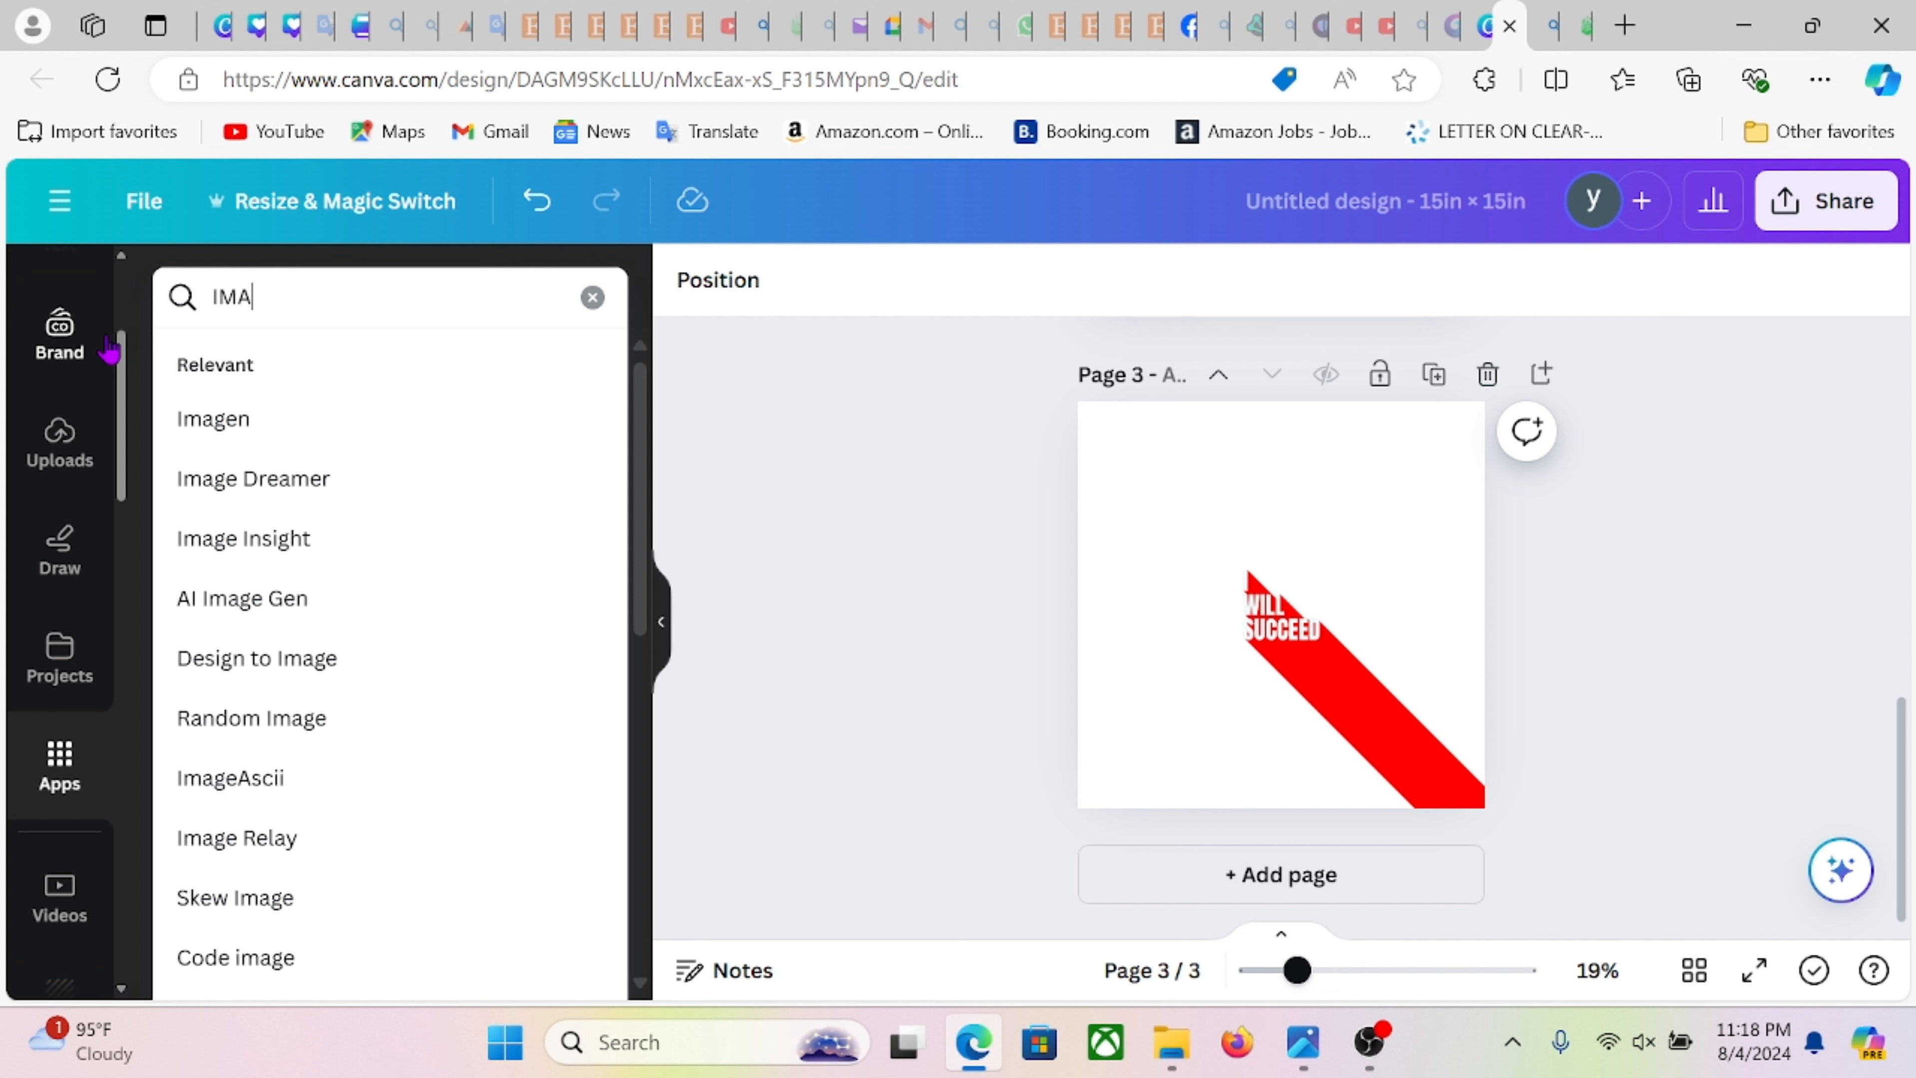
pyautogui.write('GE A')
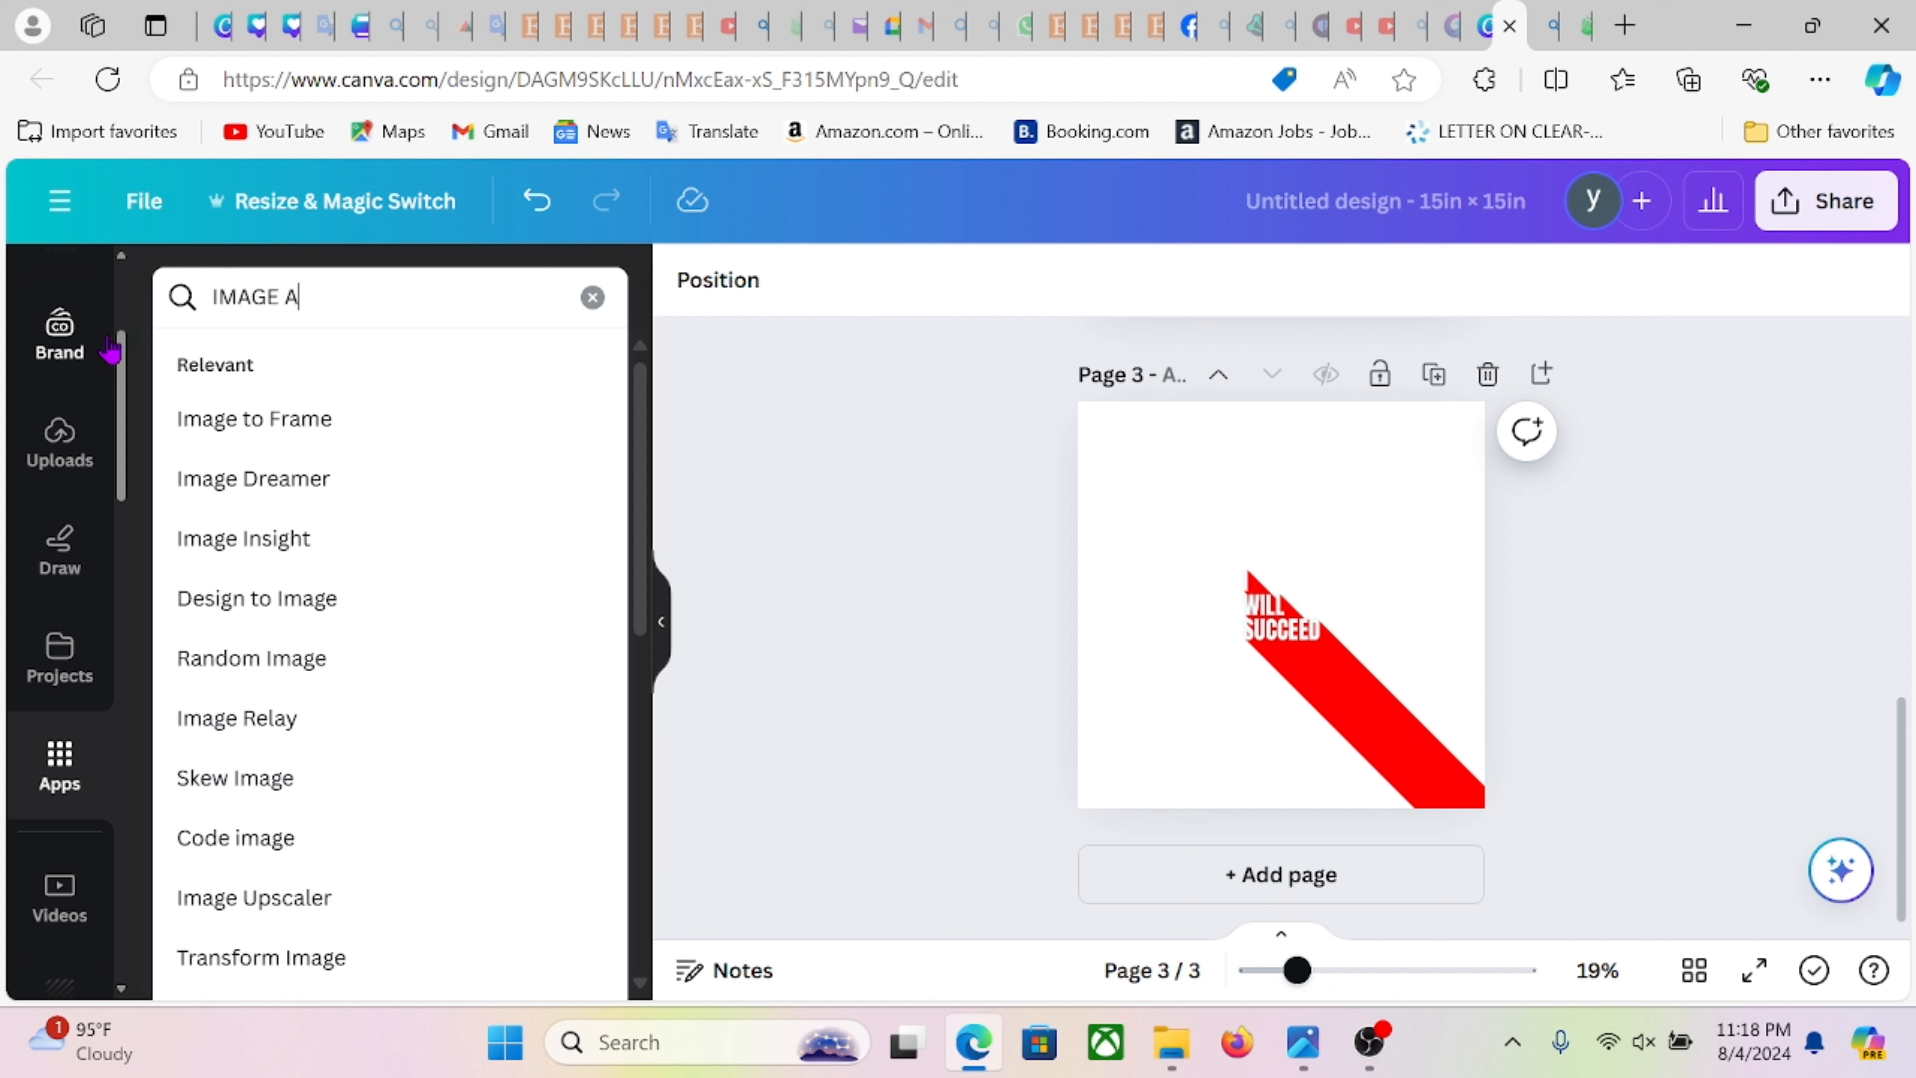
pyautogui.write('NIMATED')
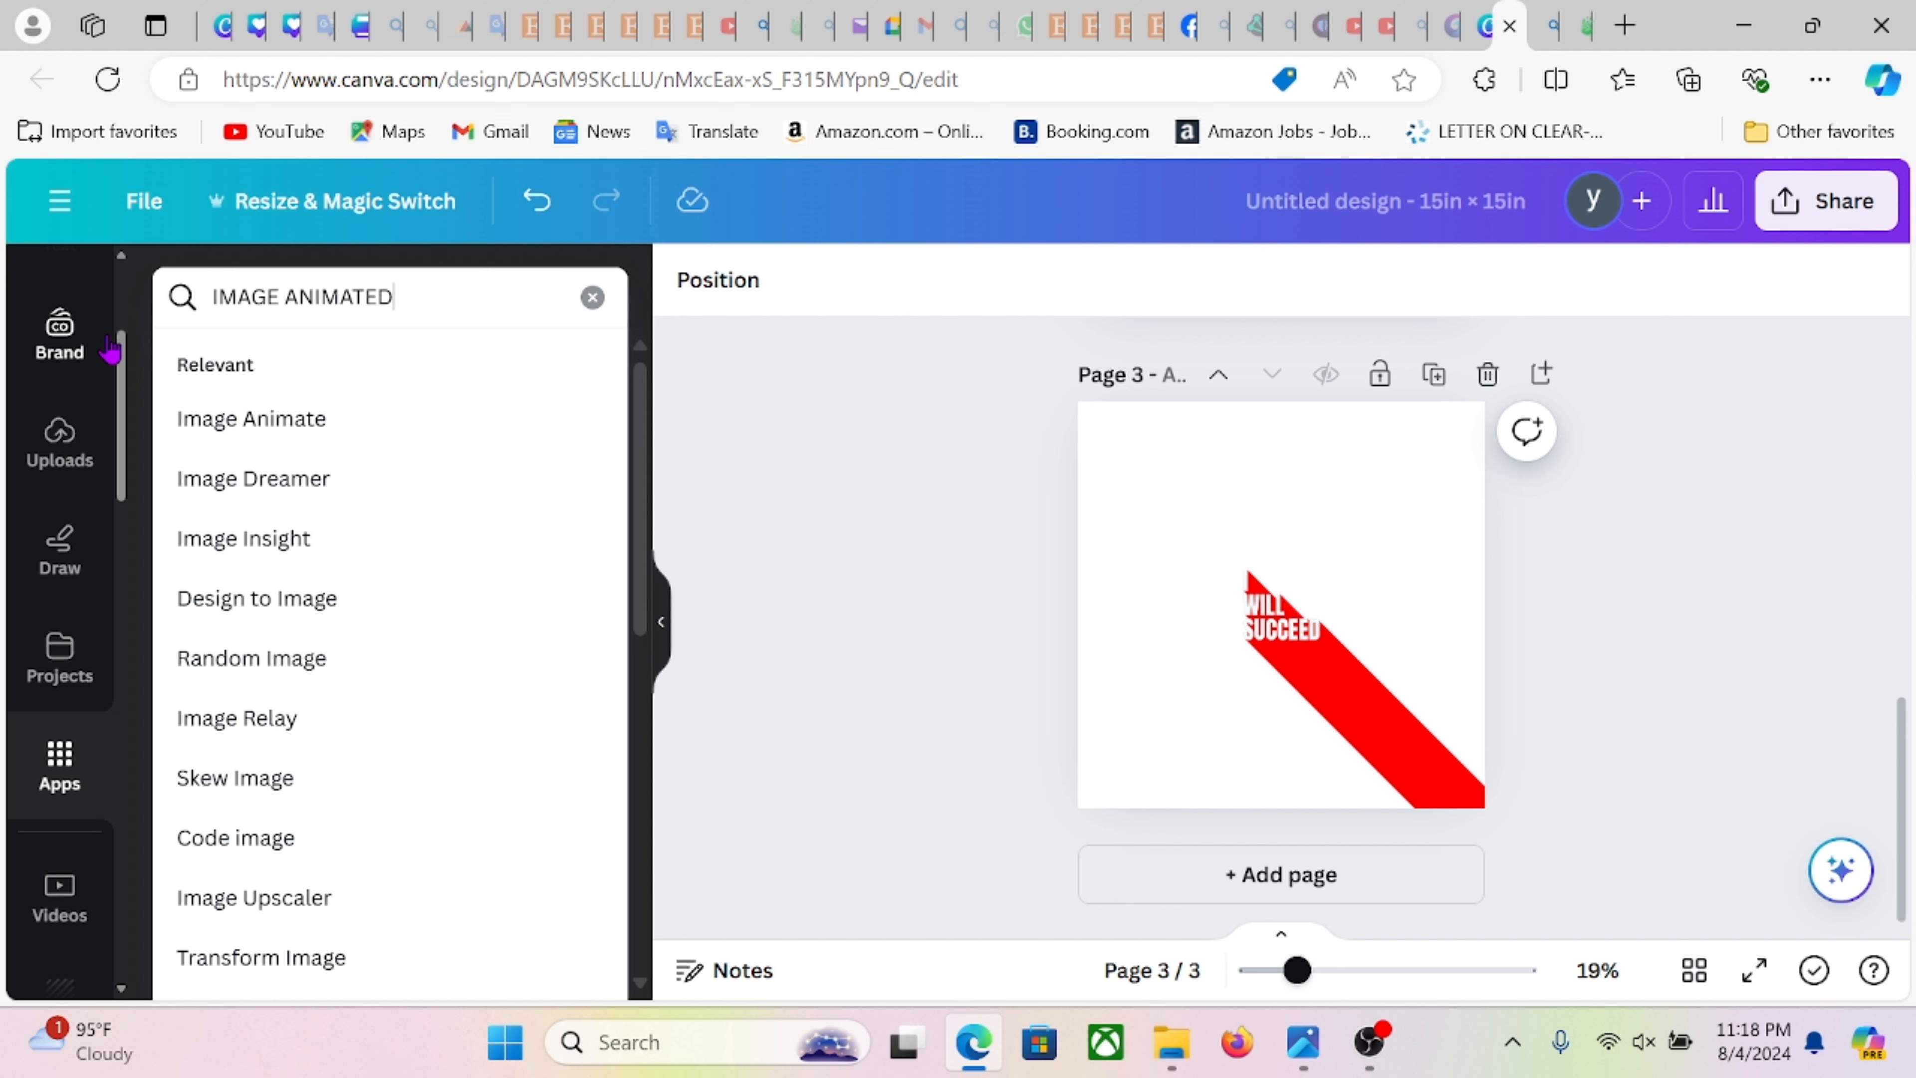
pyautogui.press('Return')
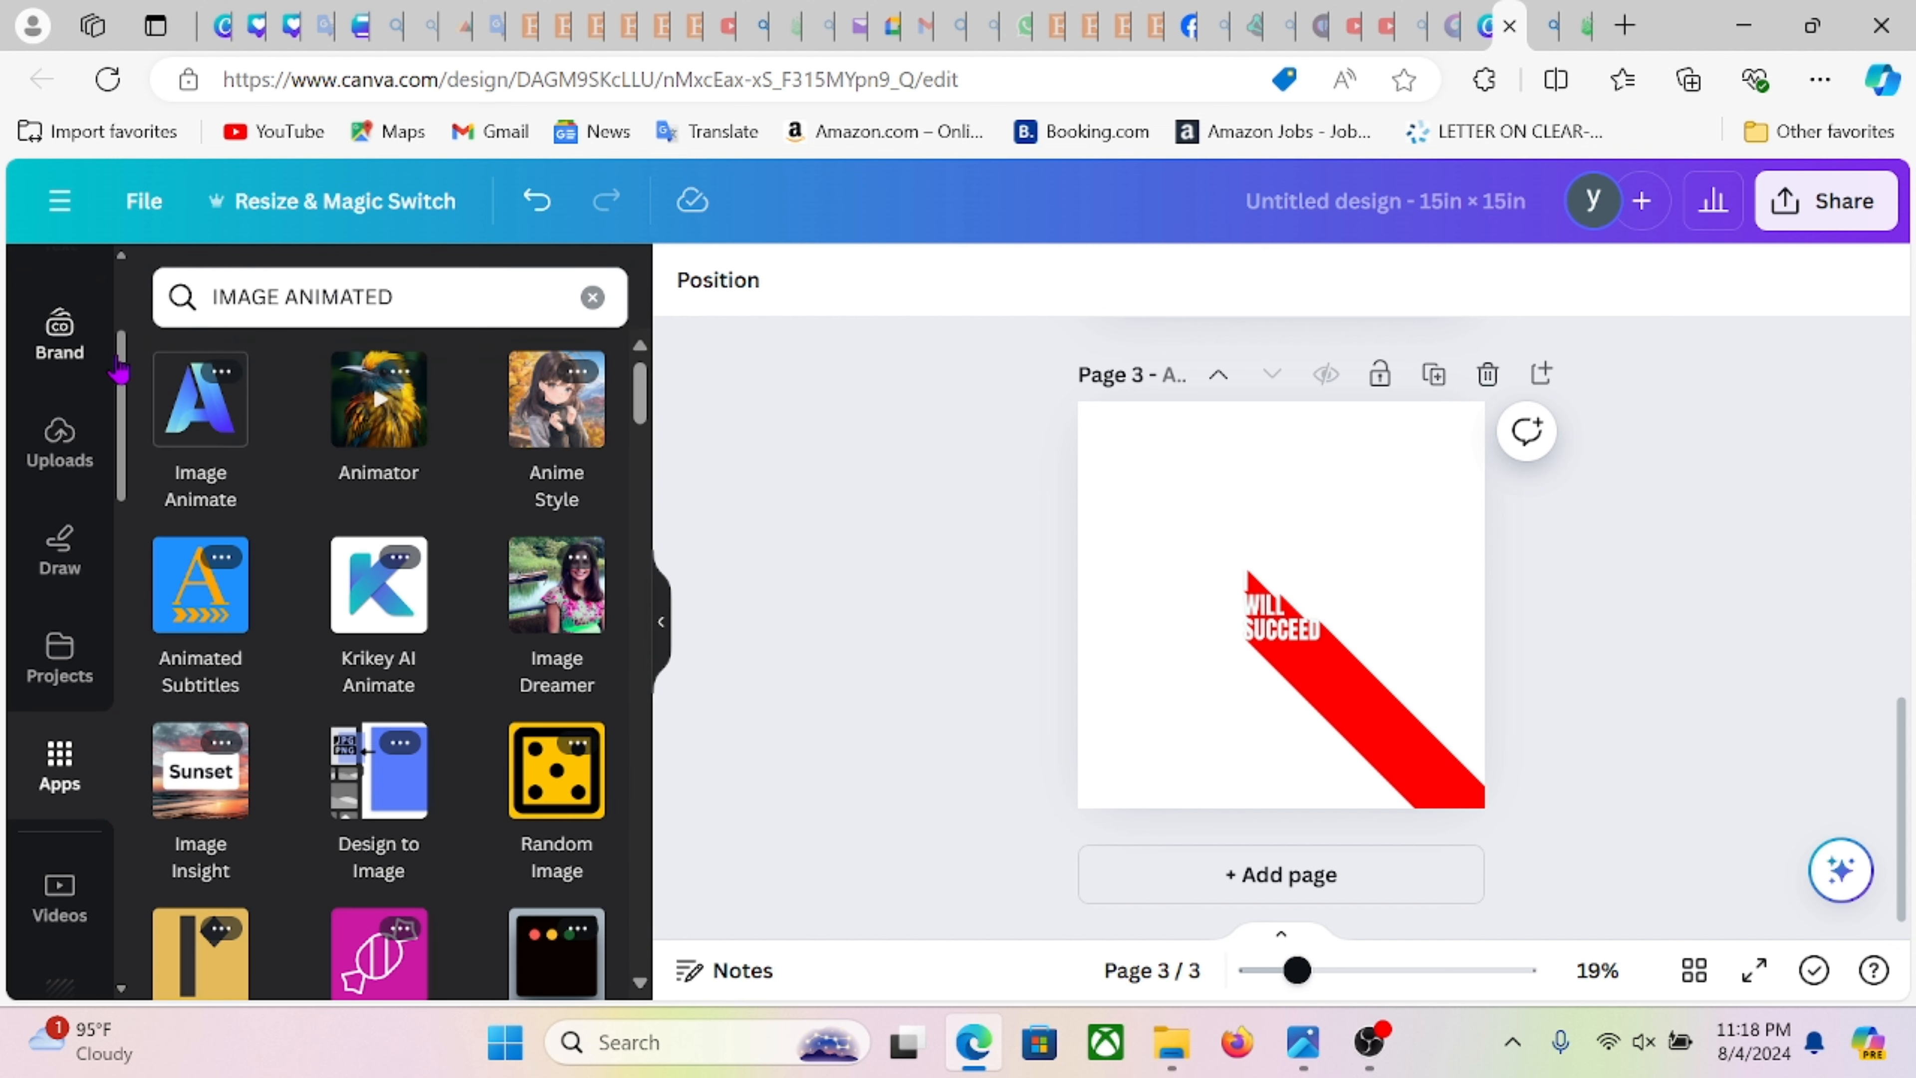
# - Open the Image Animate app by Vimmerse and add a blank fourth page to the design
pyautogui.click(181, 428)
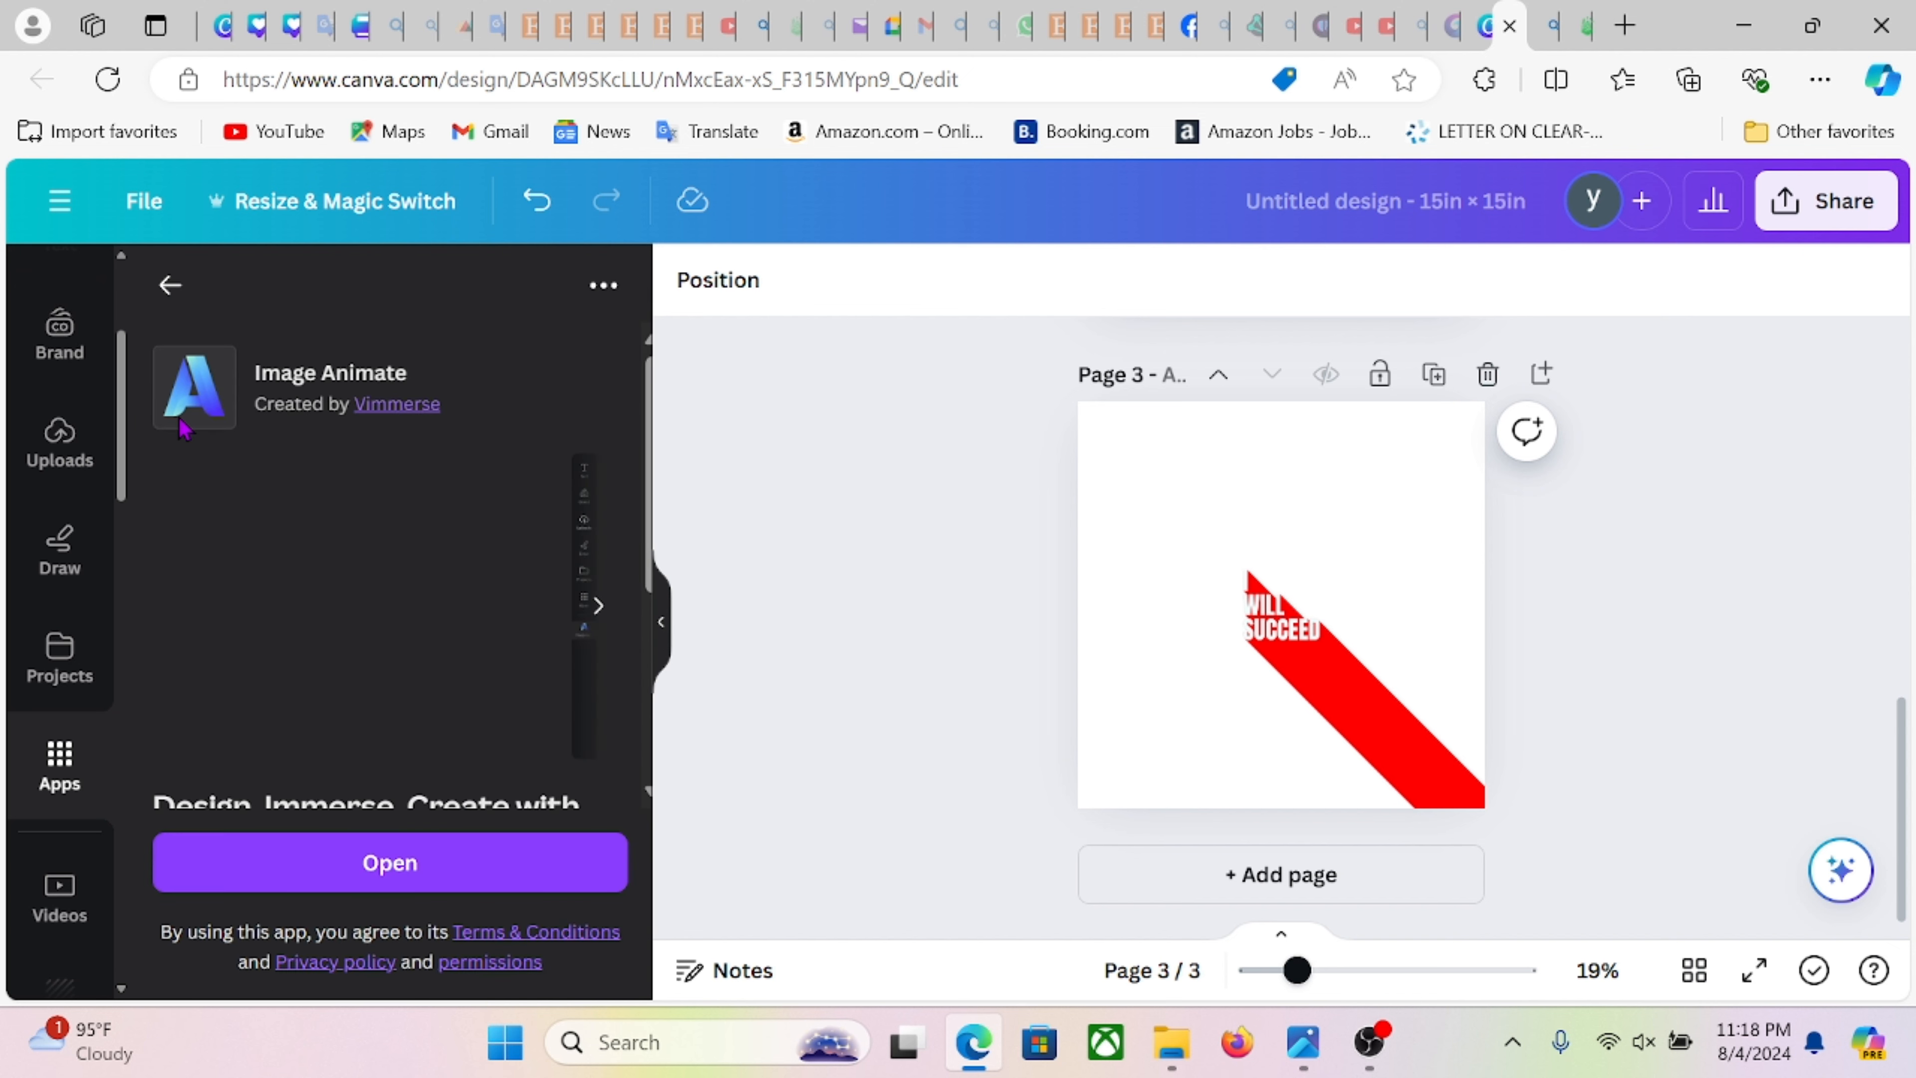
pyautogui.scroll(-5, 393, 545)
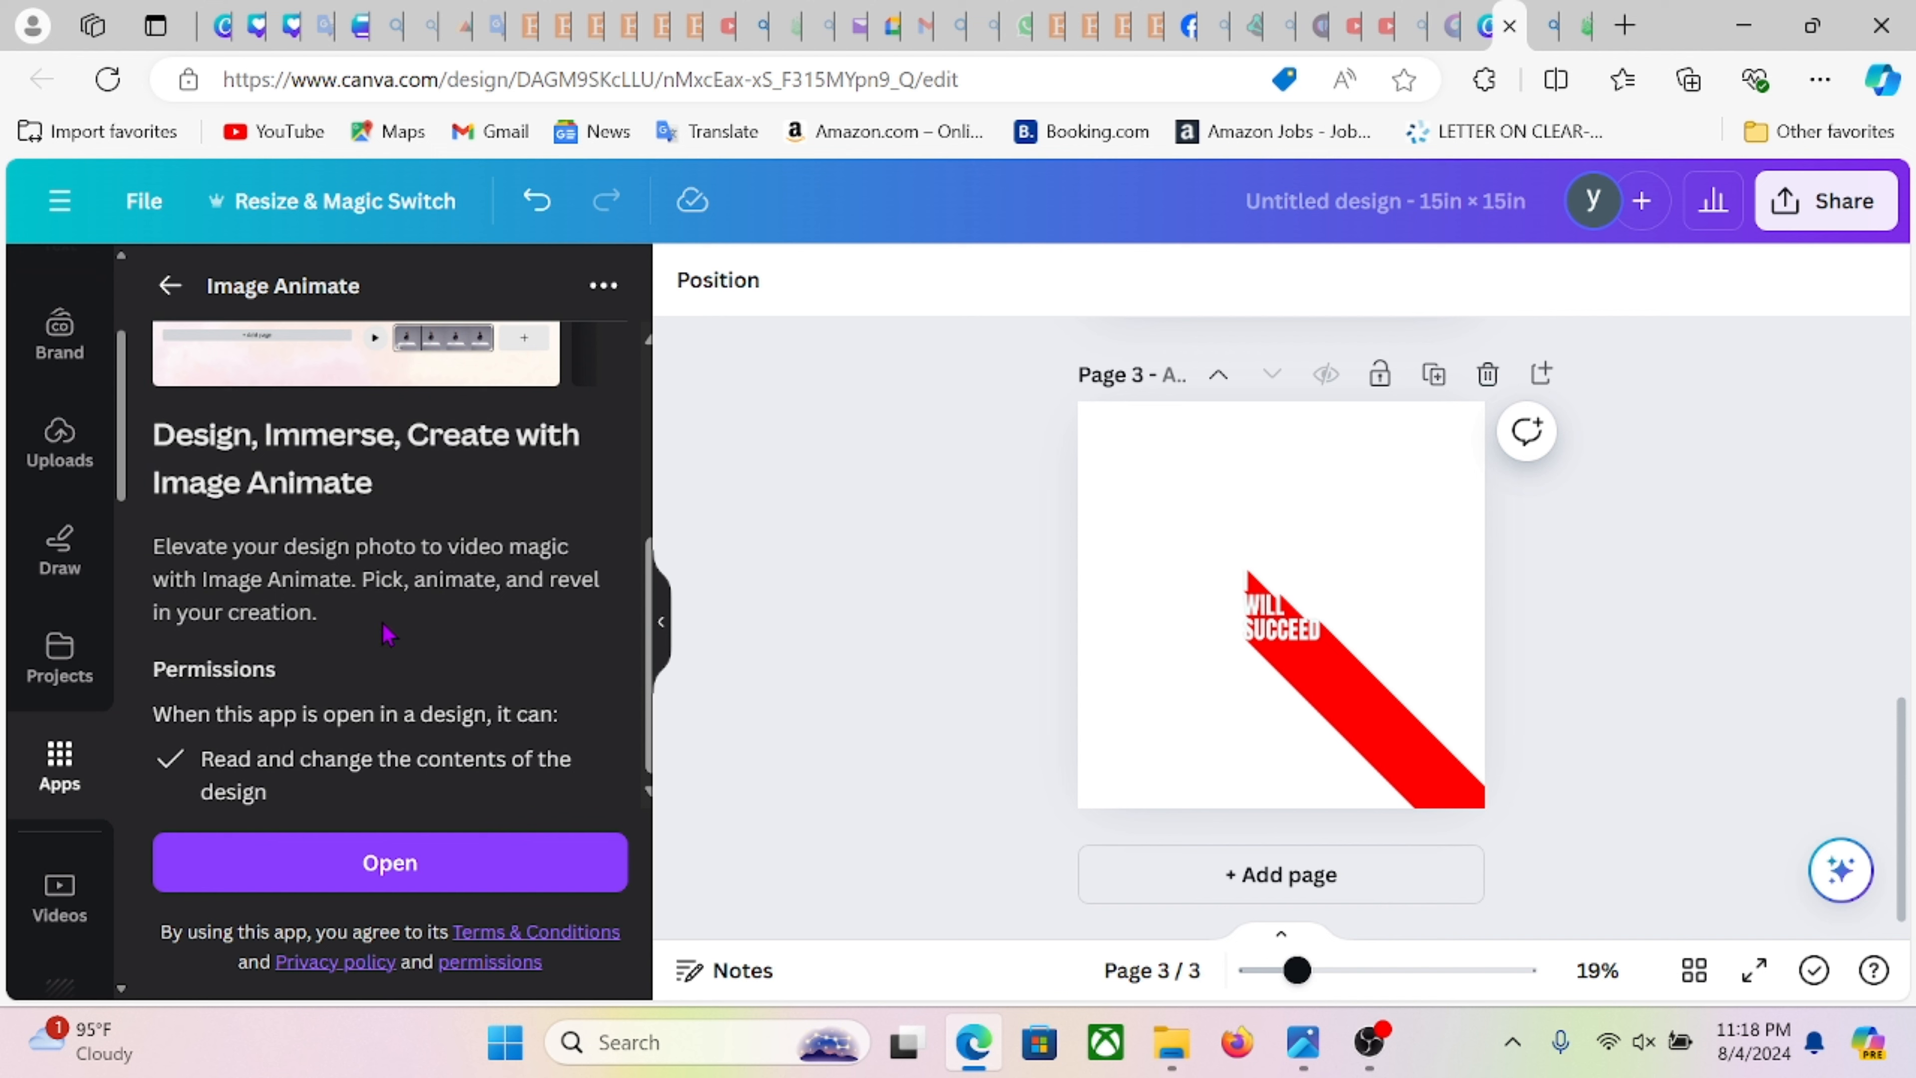
pyautogui.click(394, 868)
pyautogui.click(1222, 874)
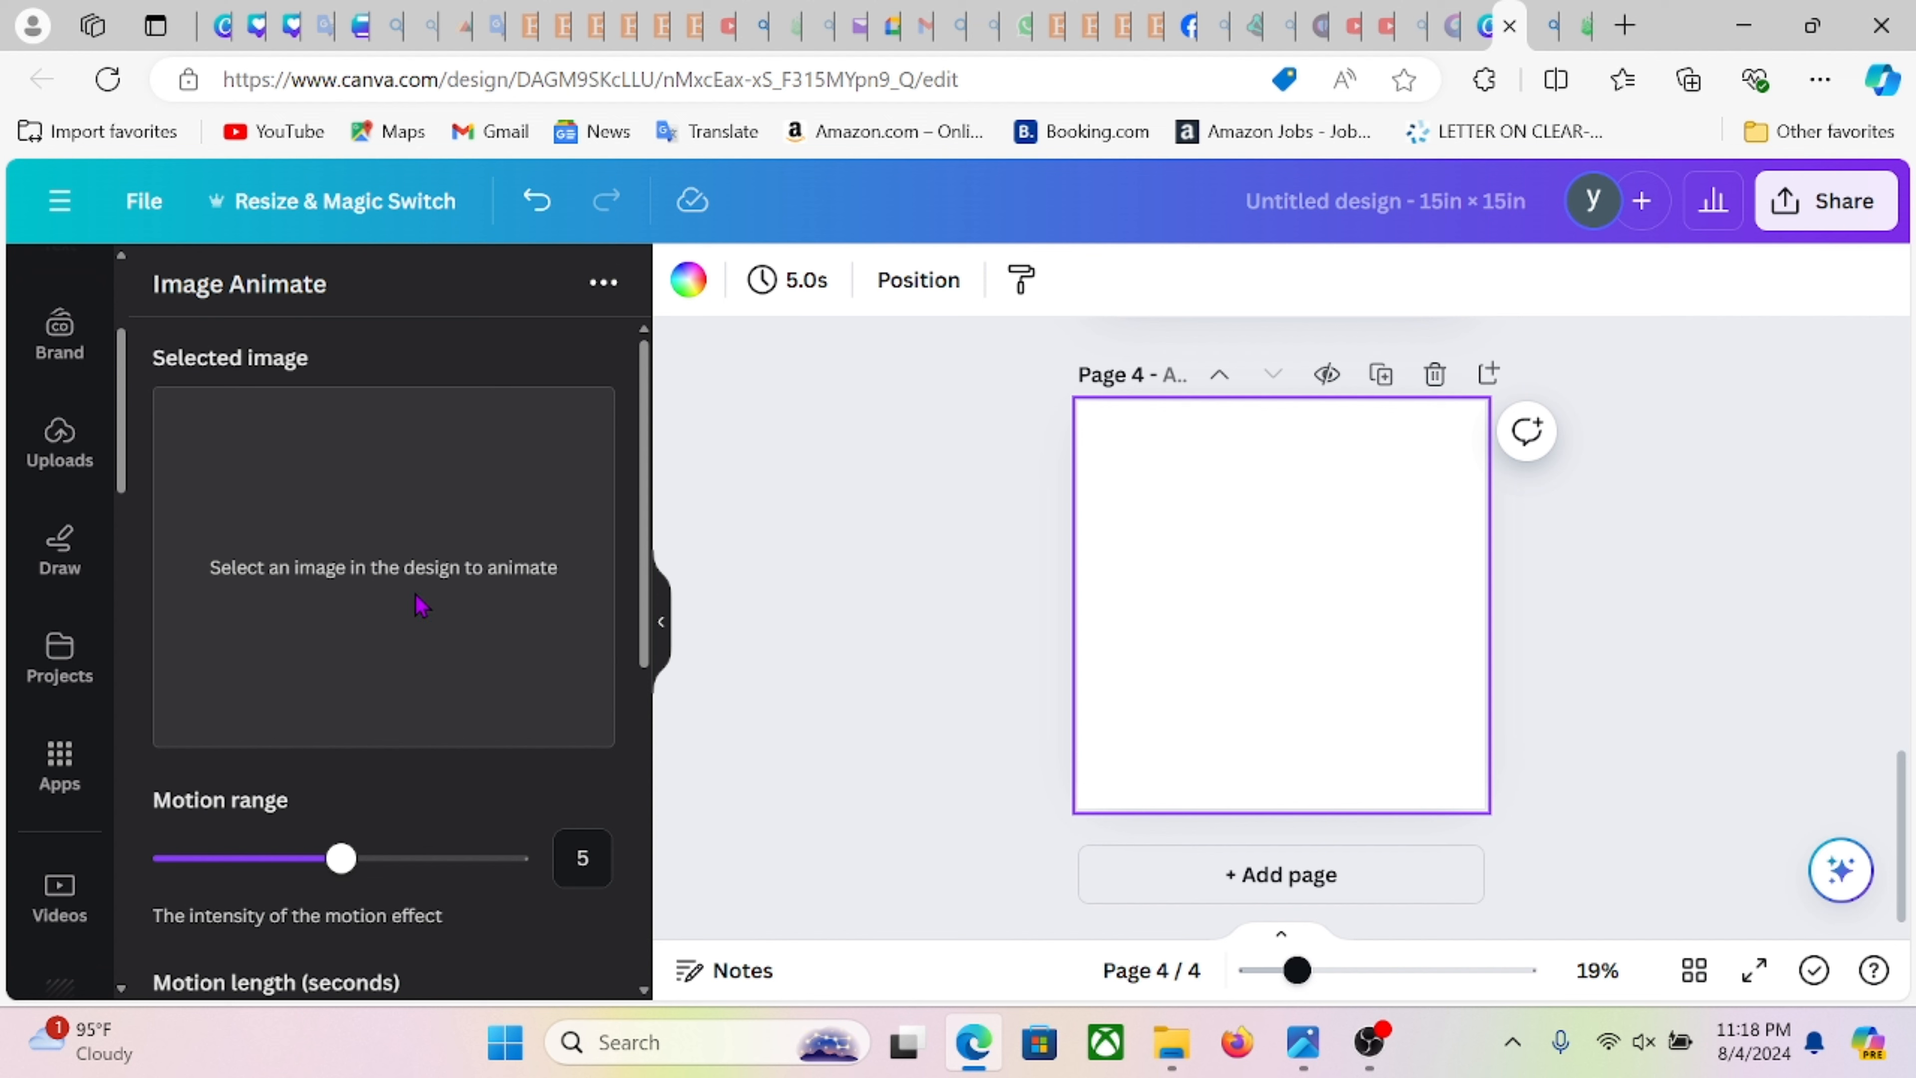
# - Look through Image Animate's motion range, length, loop and motion tool settings, and check the design's existing pages
pyautogui.scroll(-8, 445, 613)
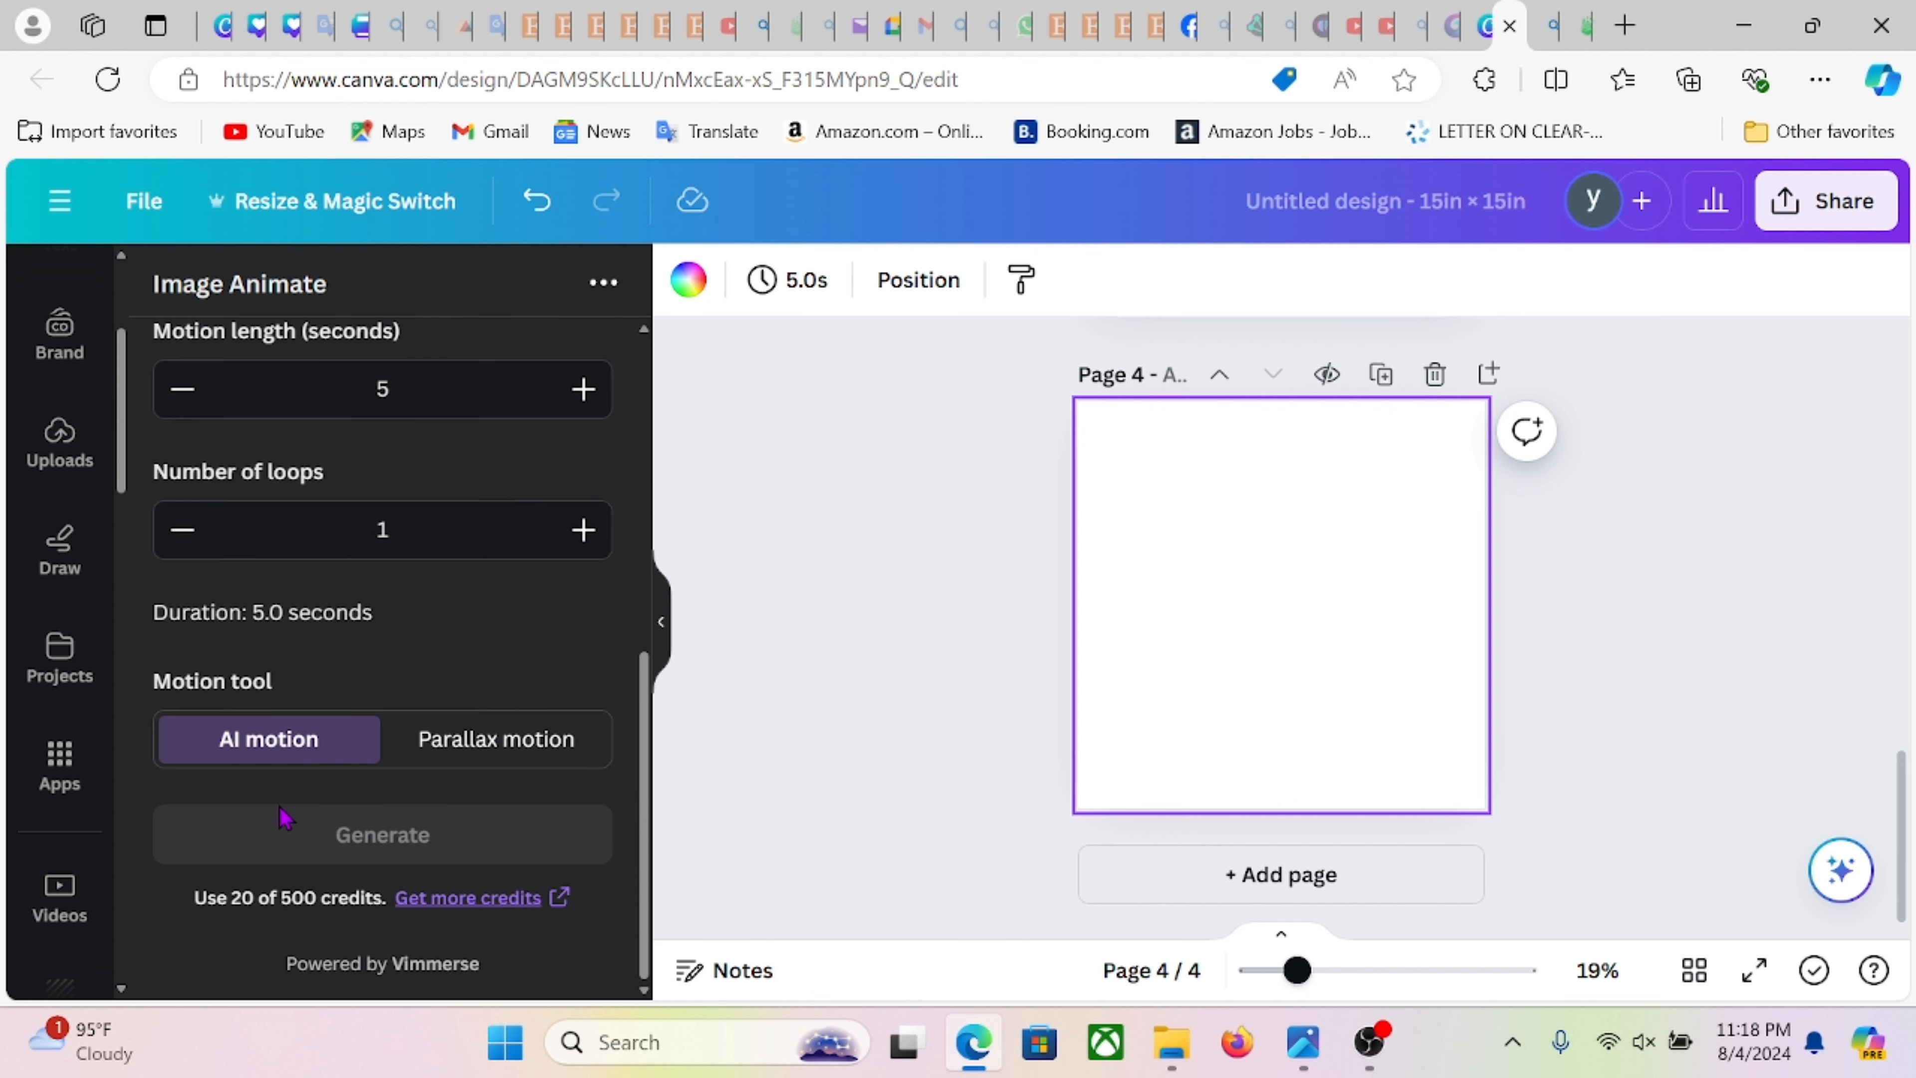
pyautogui.scroll(8, 408, 850)
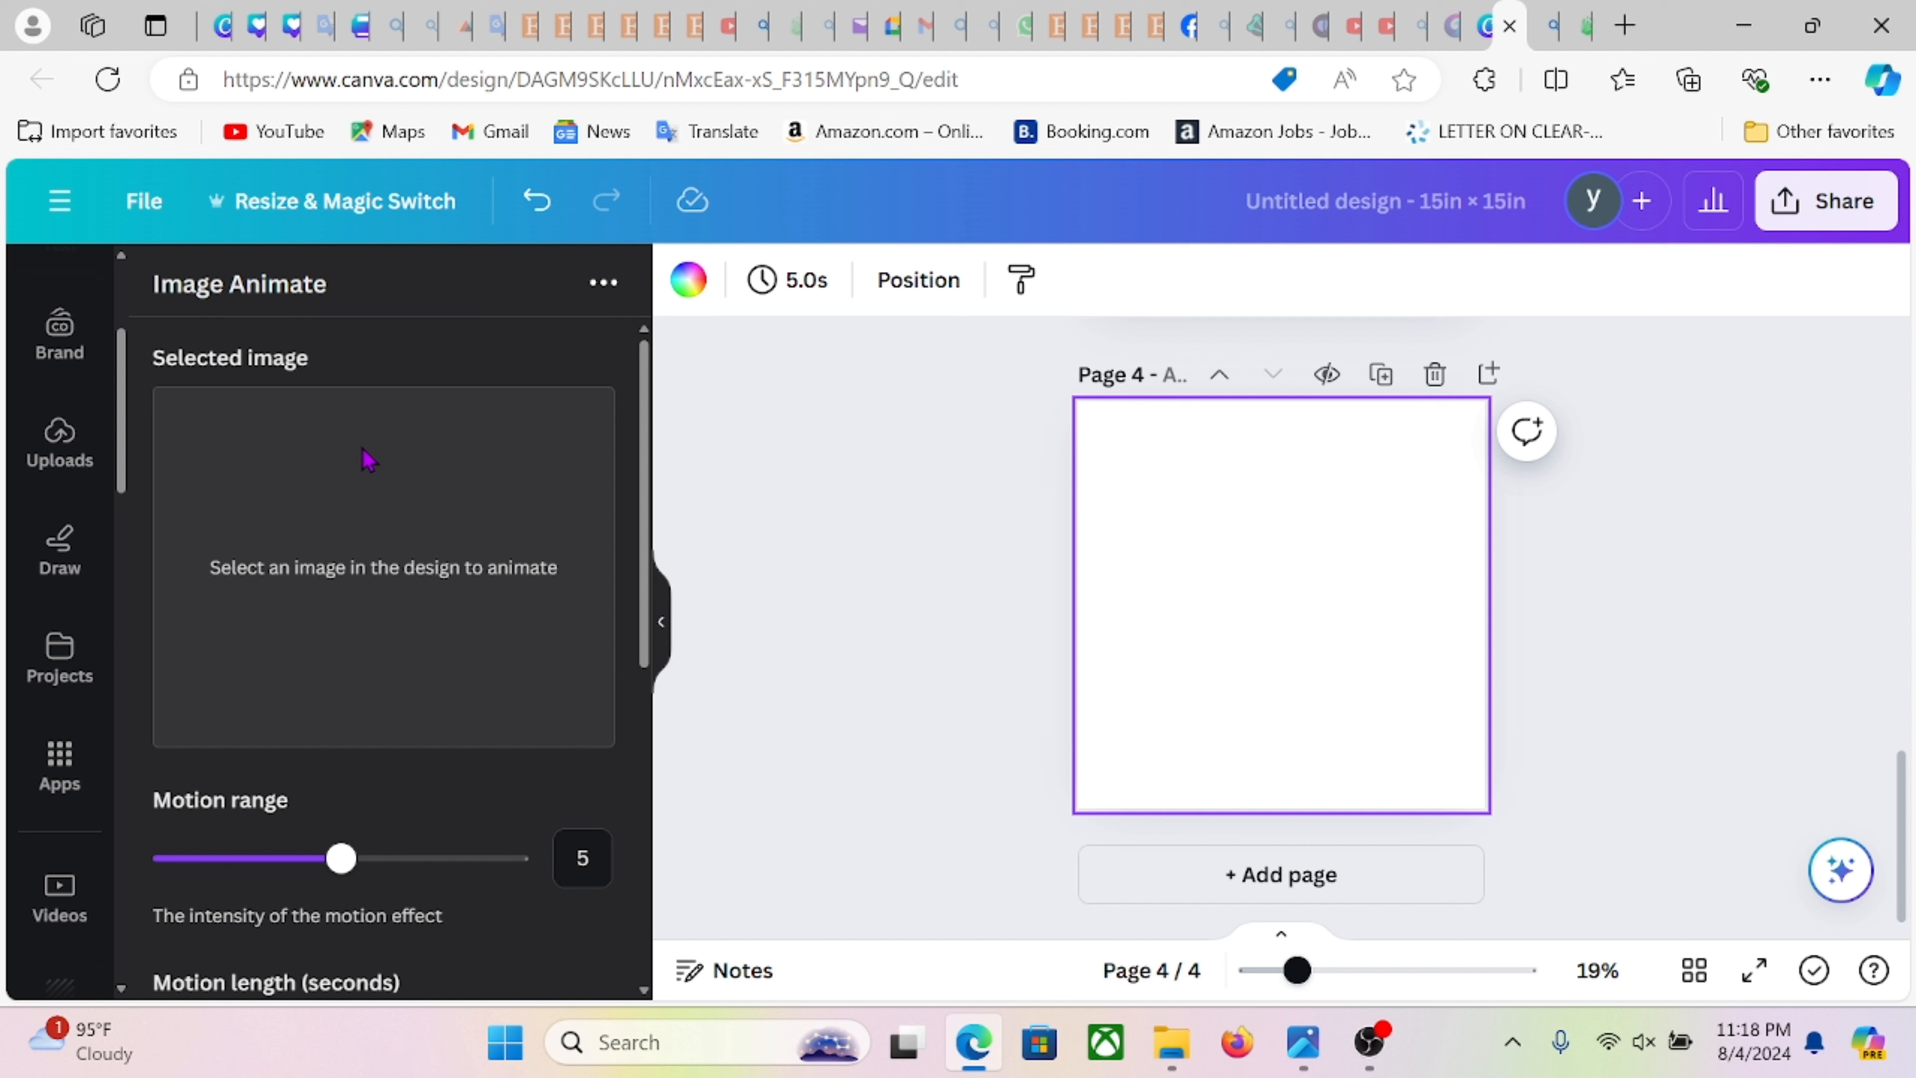
pyautogui.scroll(-5, 513, 430)
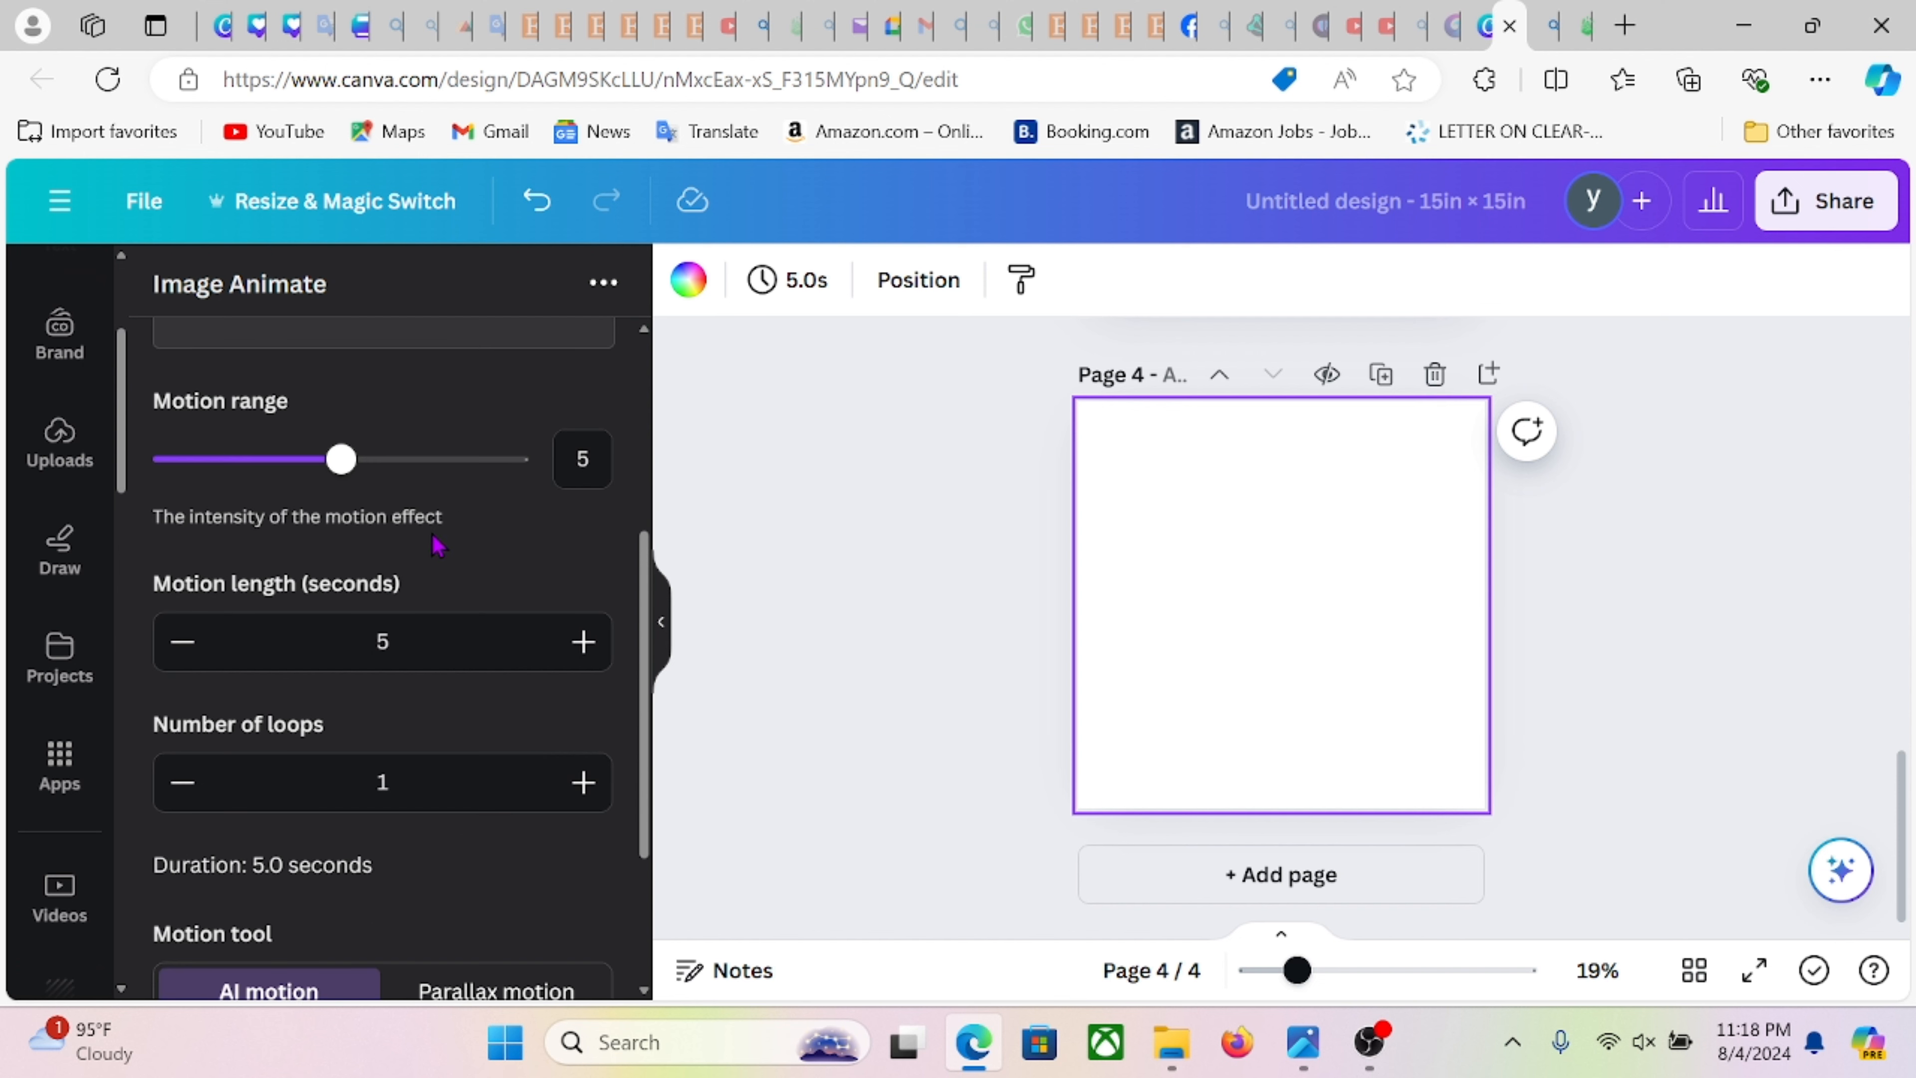
pyautogui.scroll(-3, 339, 562)
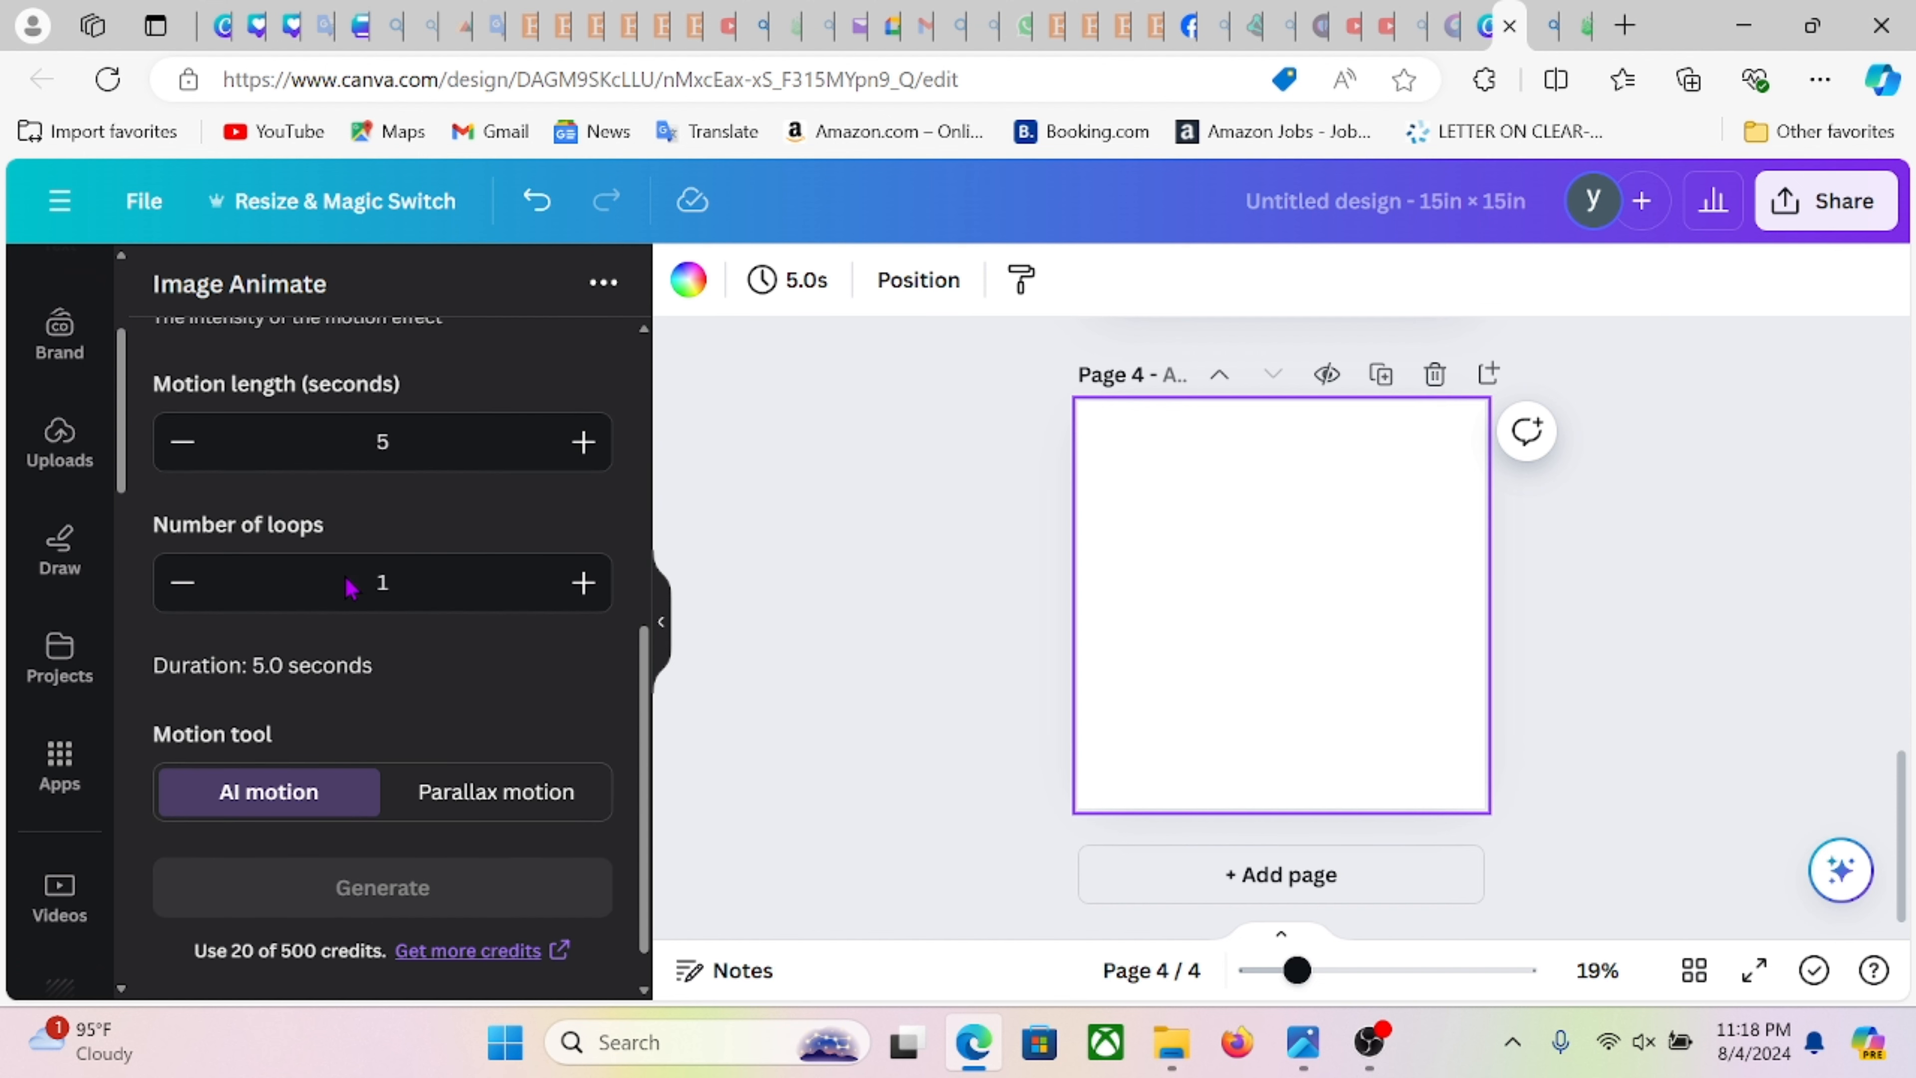
pyautogui.scroll(-1, 377, 626)
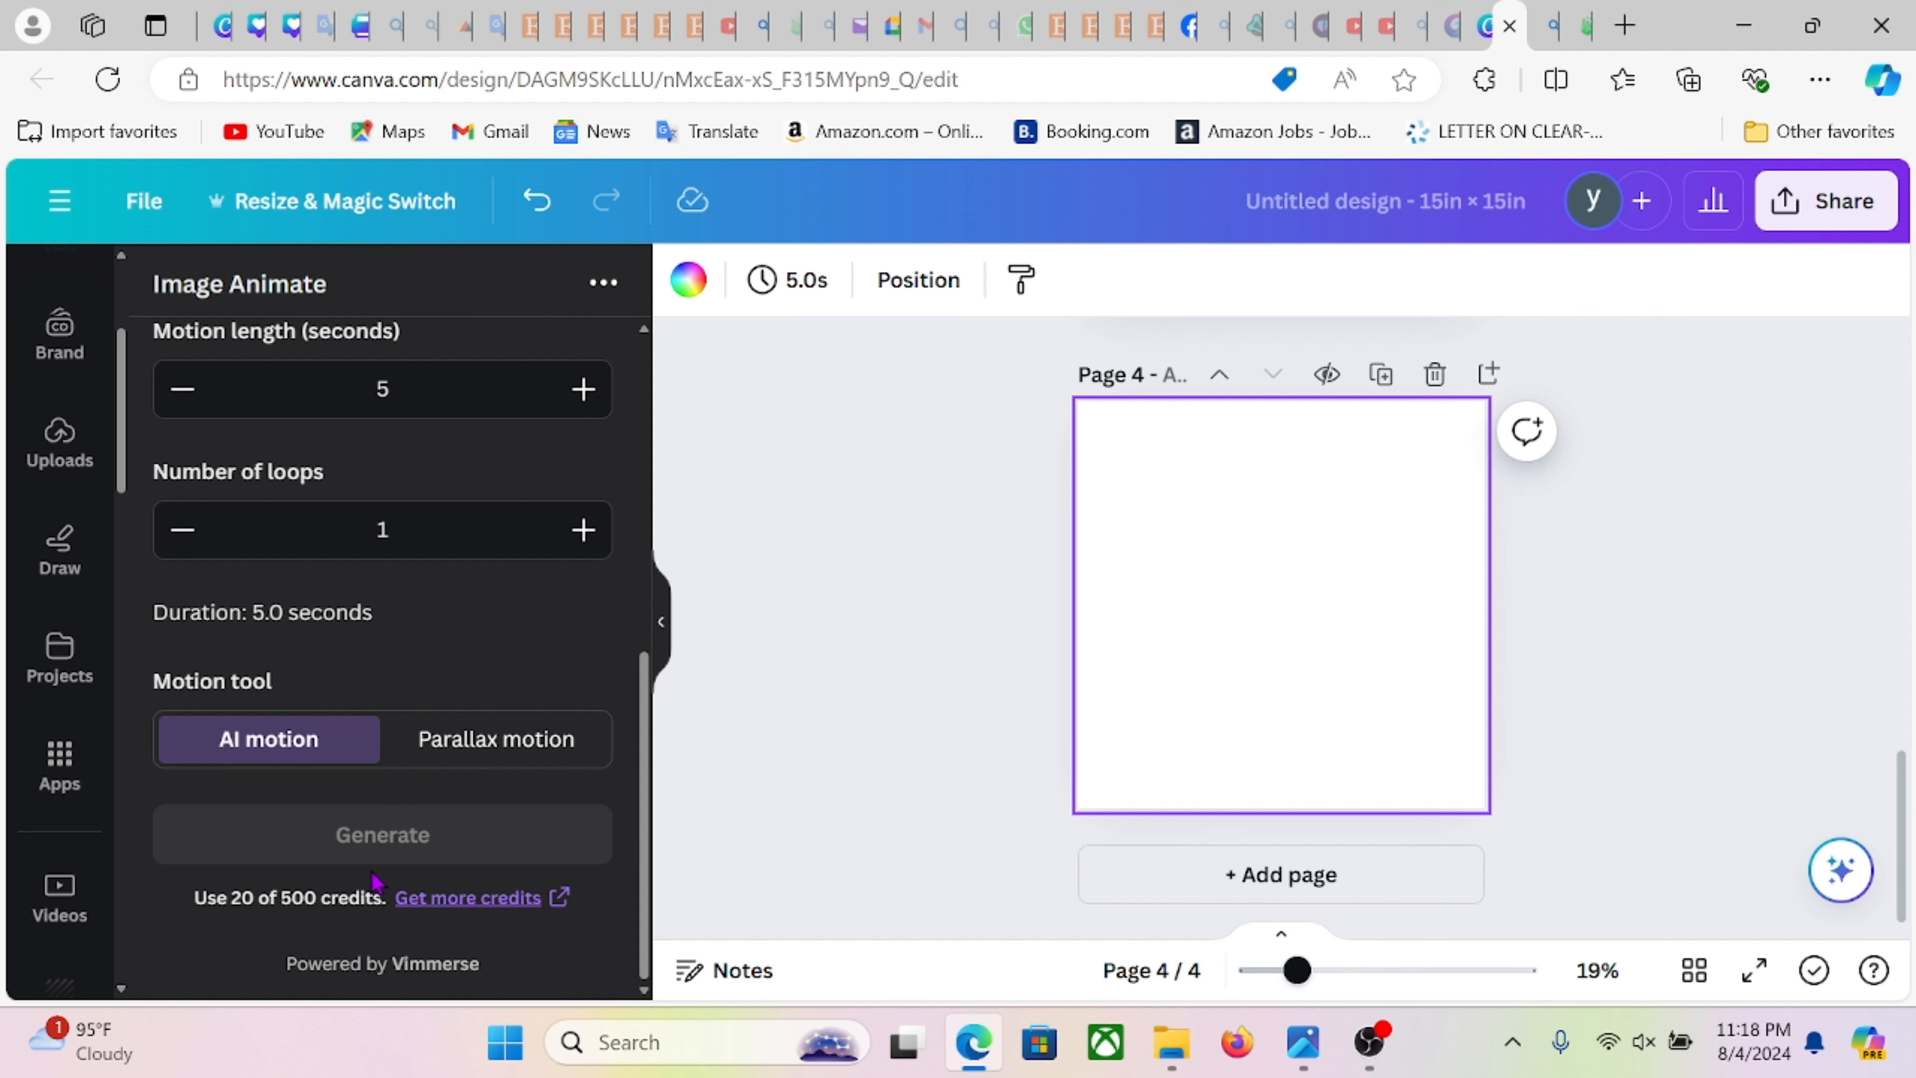
pyautogui.scroll(8, 347, 755)
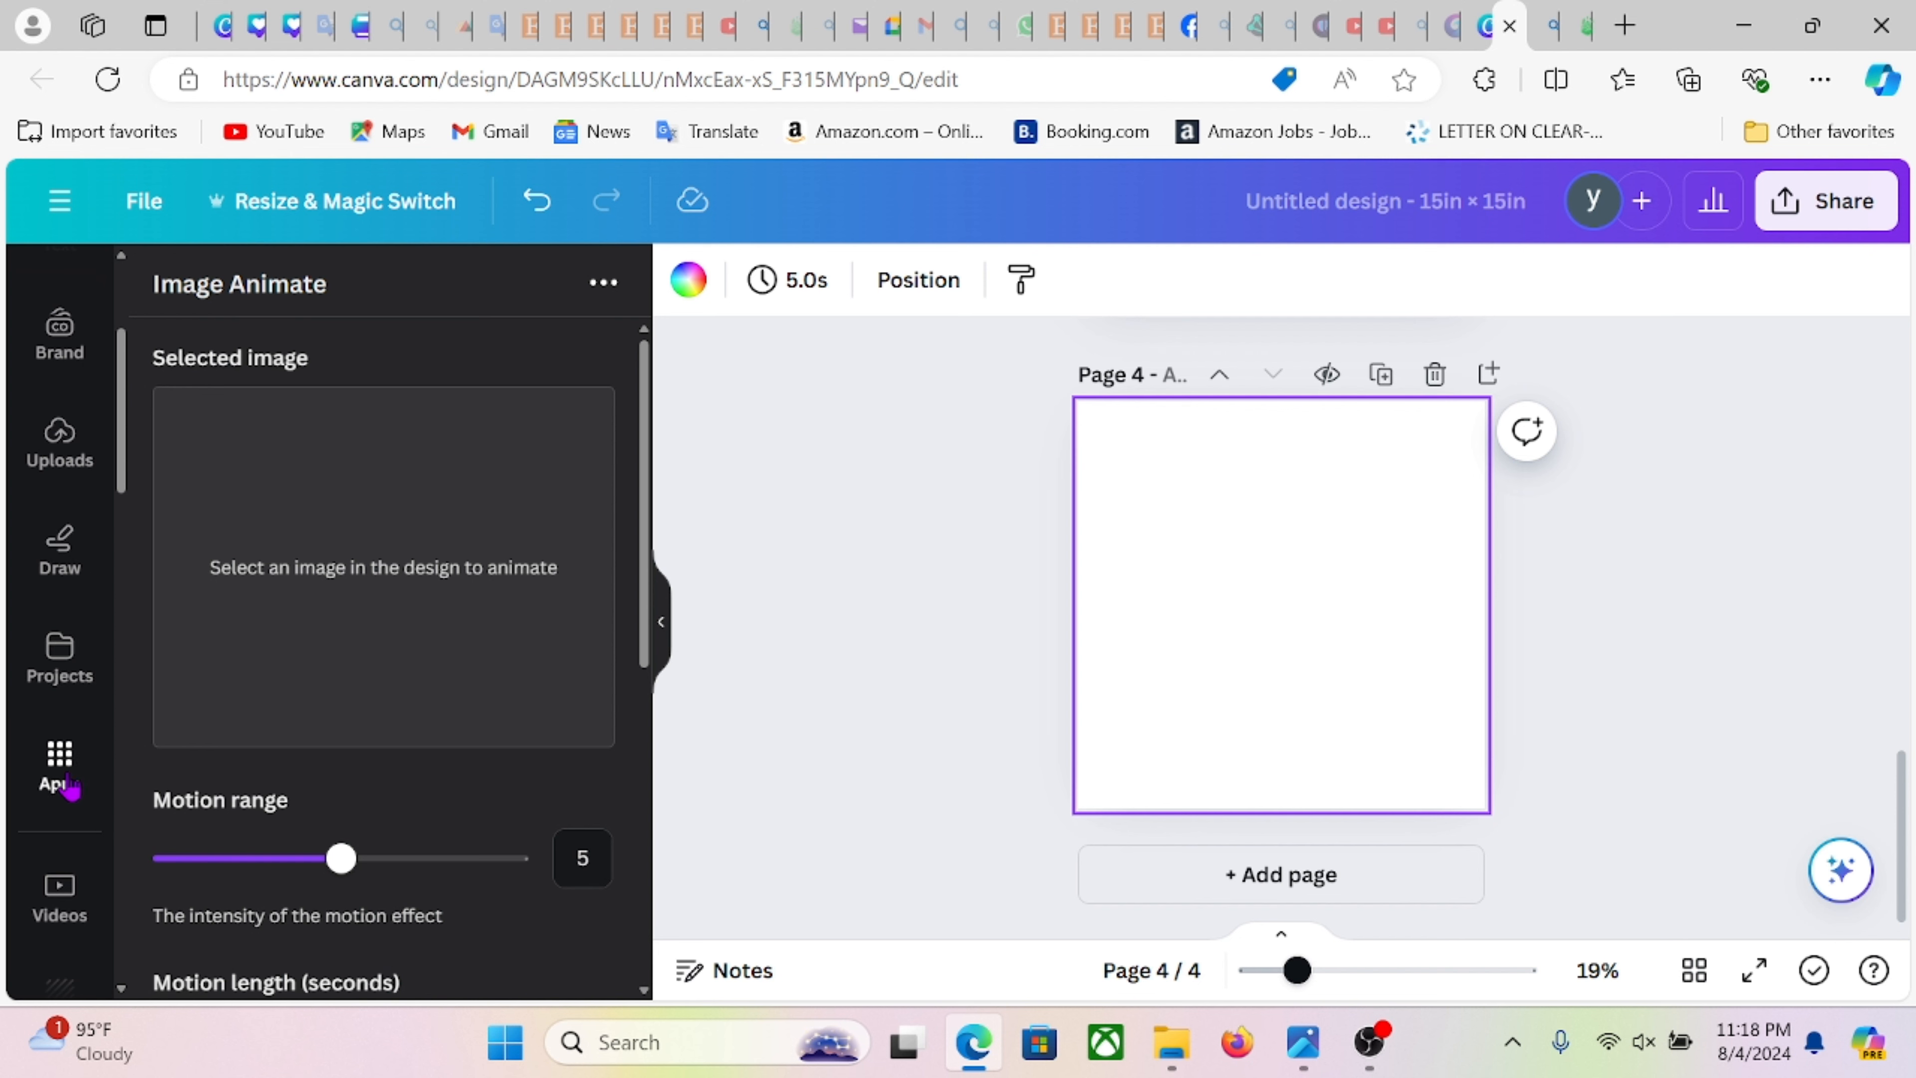
pyautogui.scroll(15, 1347, 616)
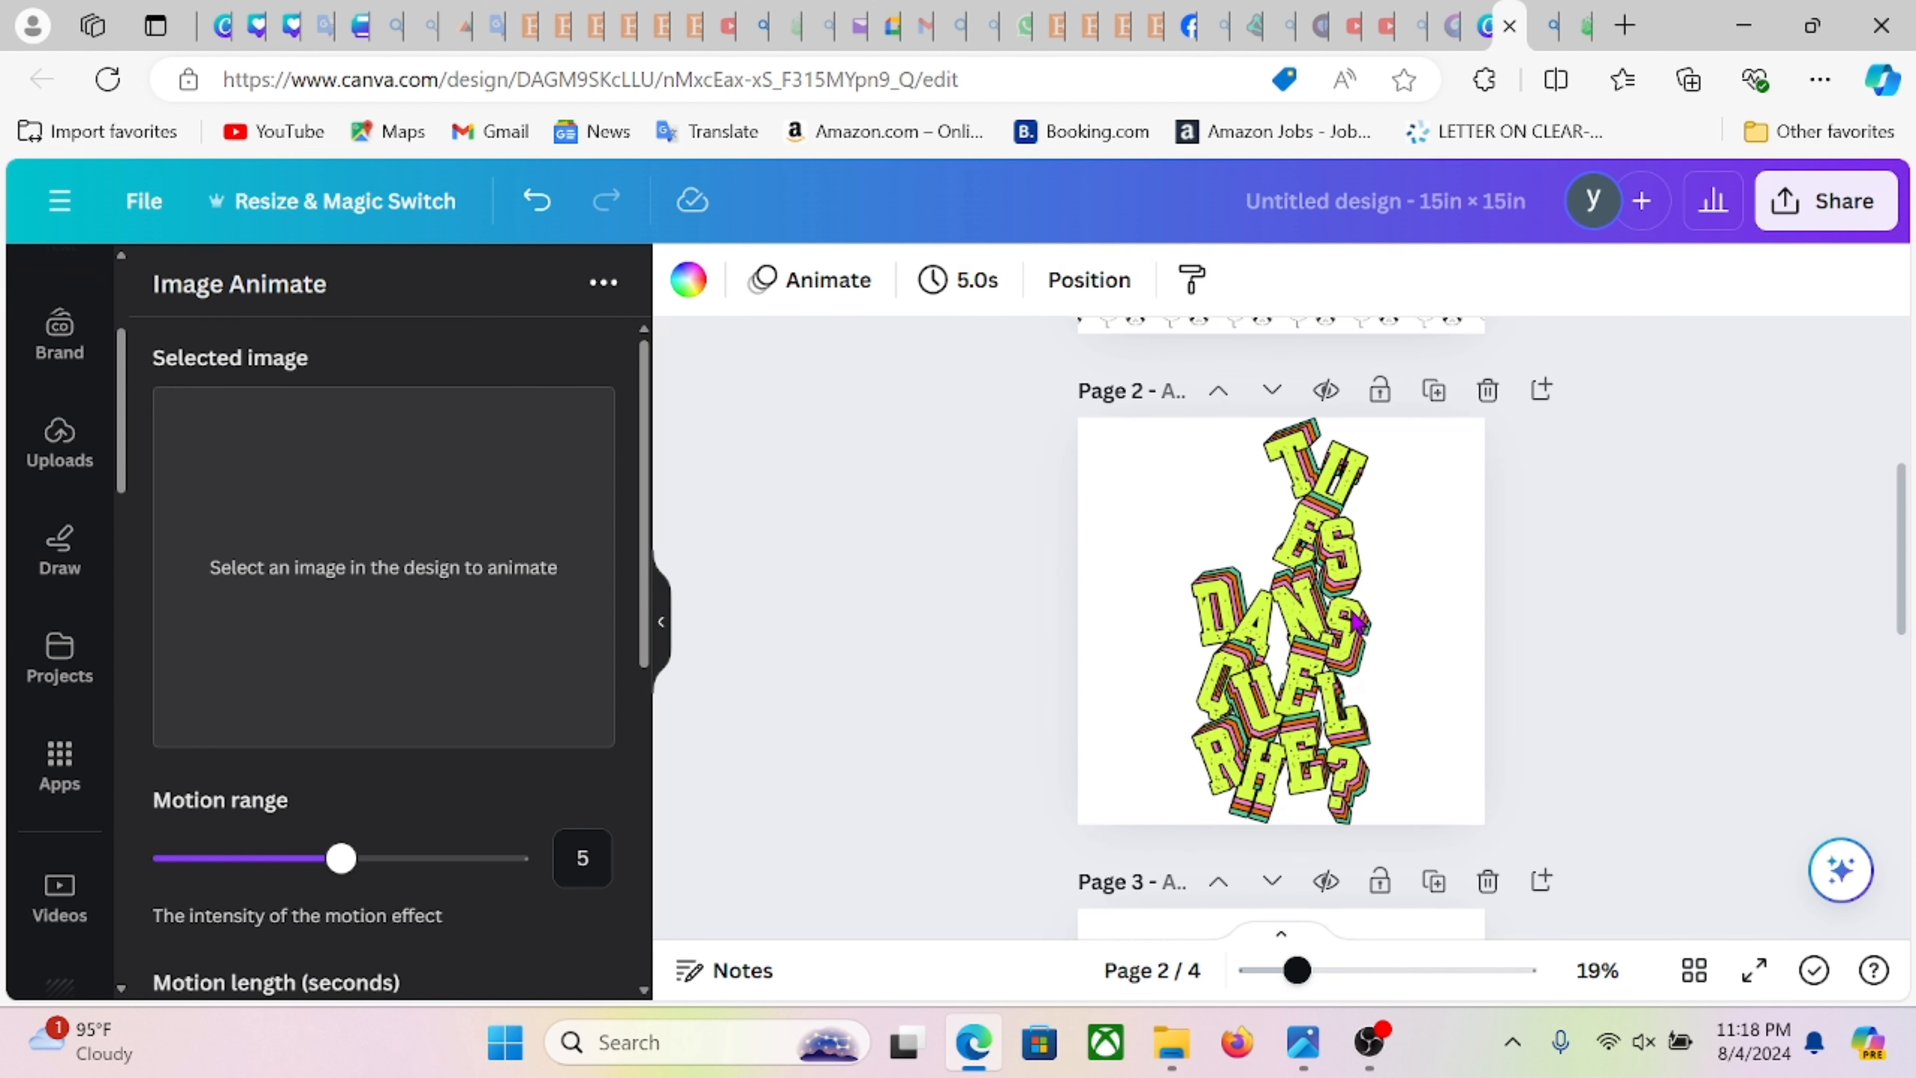
pyautogui.scroll(1, 1355, 625)
pyautogui.scroll(-15, 1193, 676)
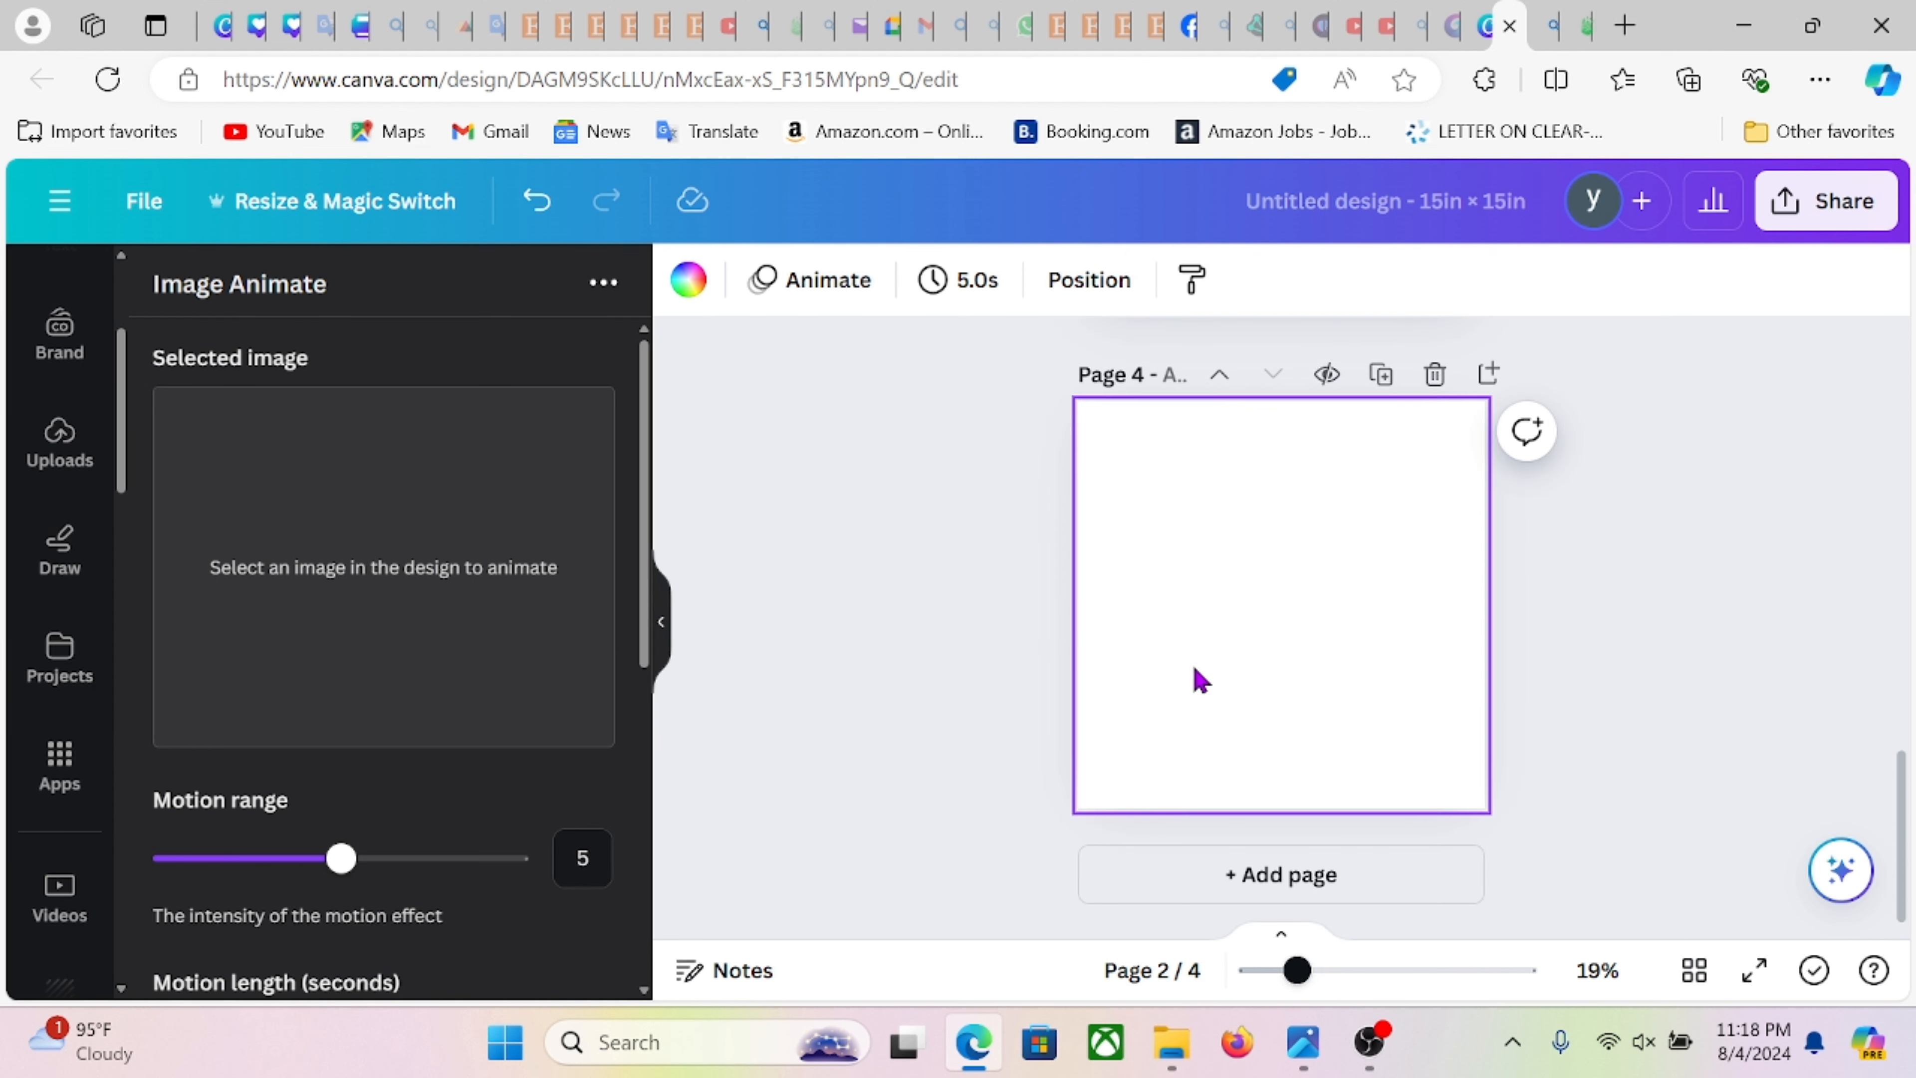
# - Place the uploaded astronaut portrait on page 4 so that it fills the whole page
pyautogui.click(68, 441)
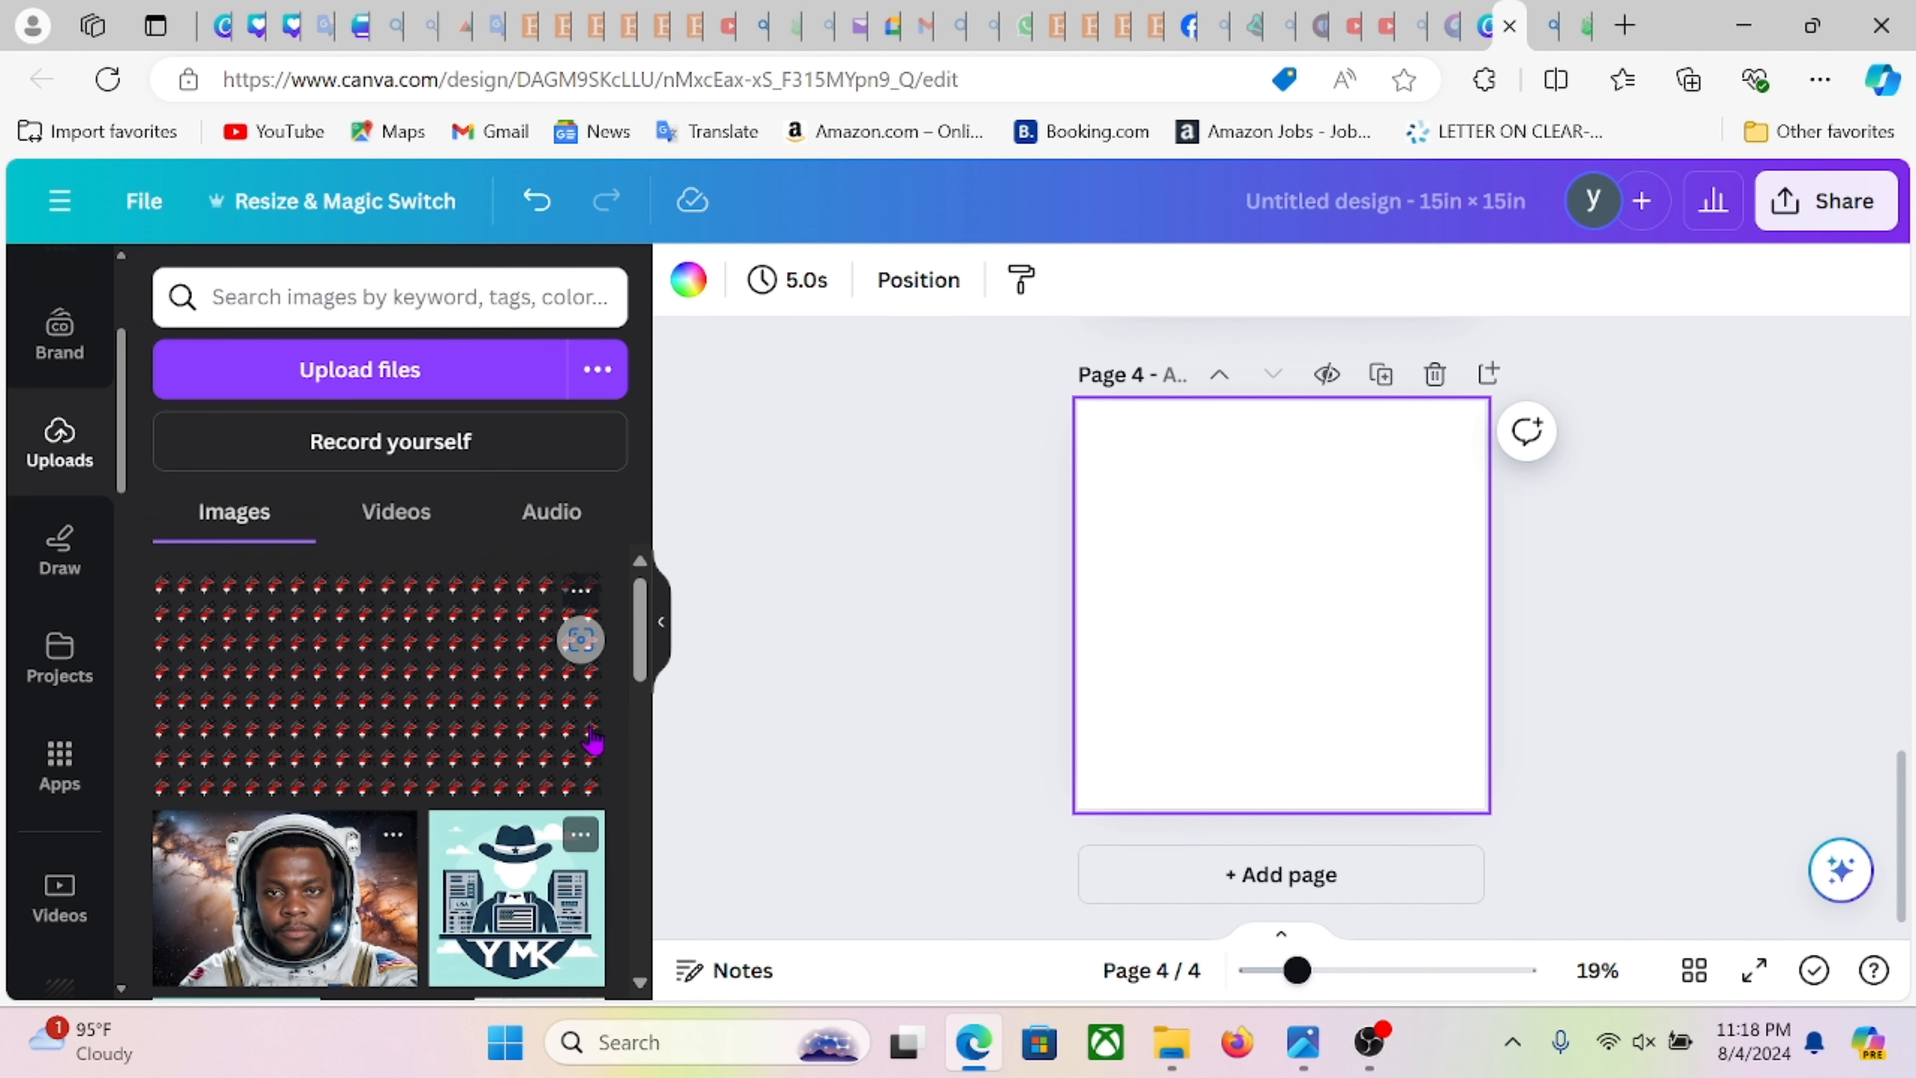
pyautogui.scroll(-3, 588, 747)
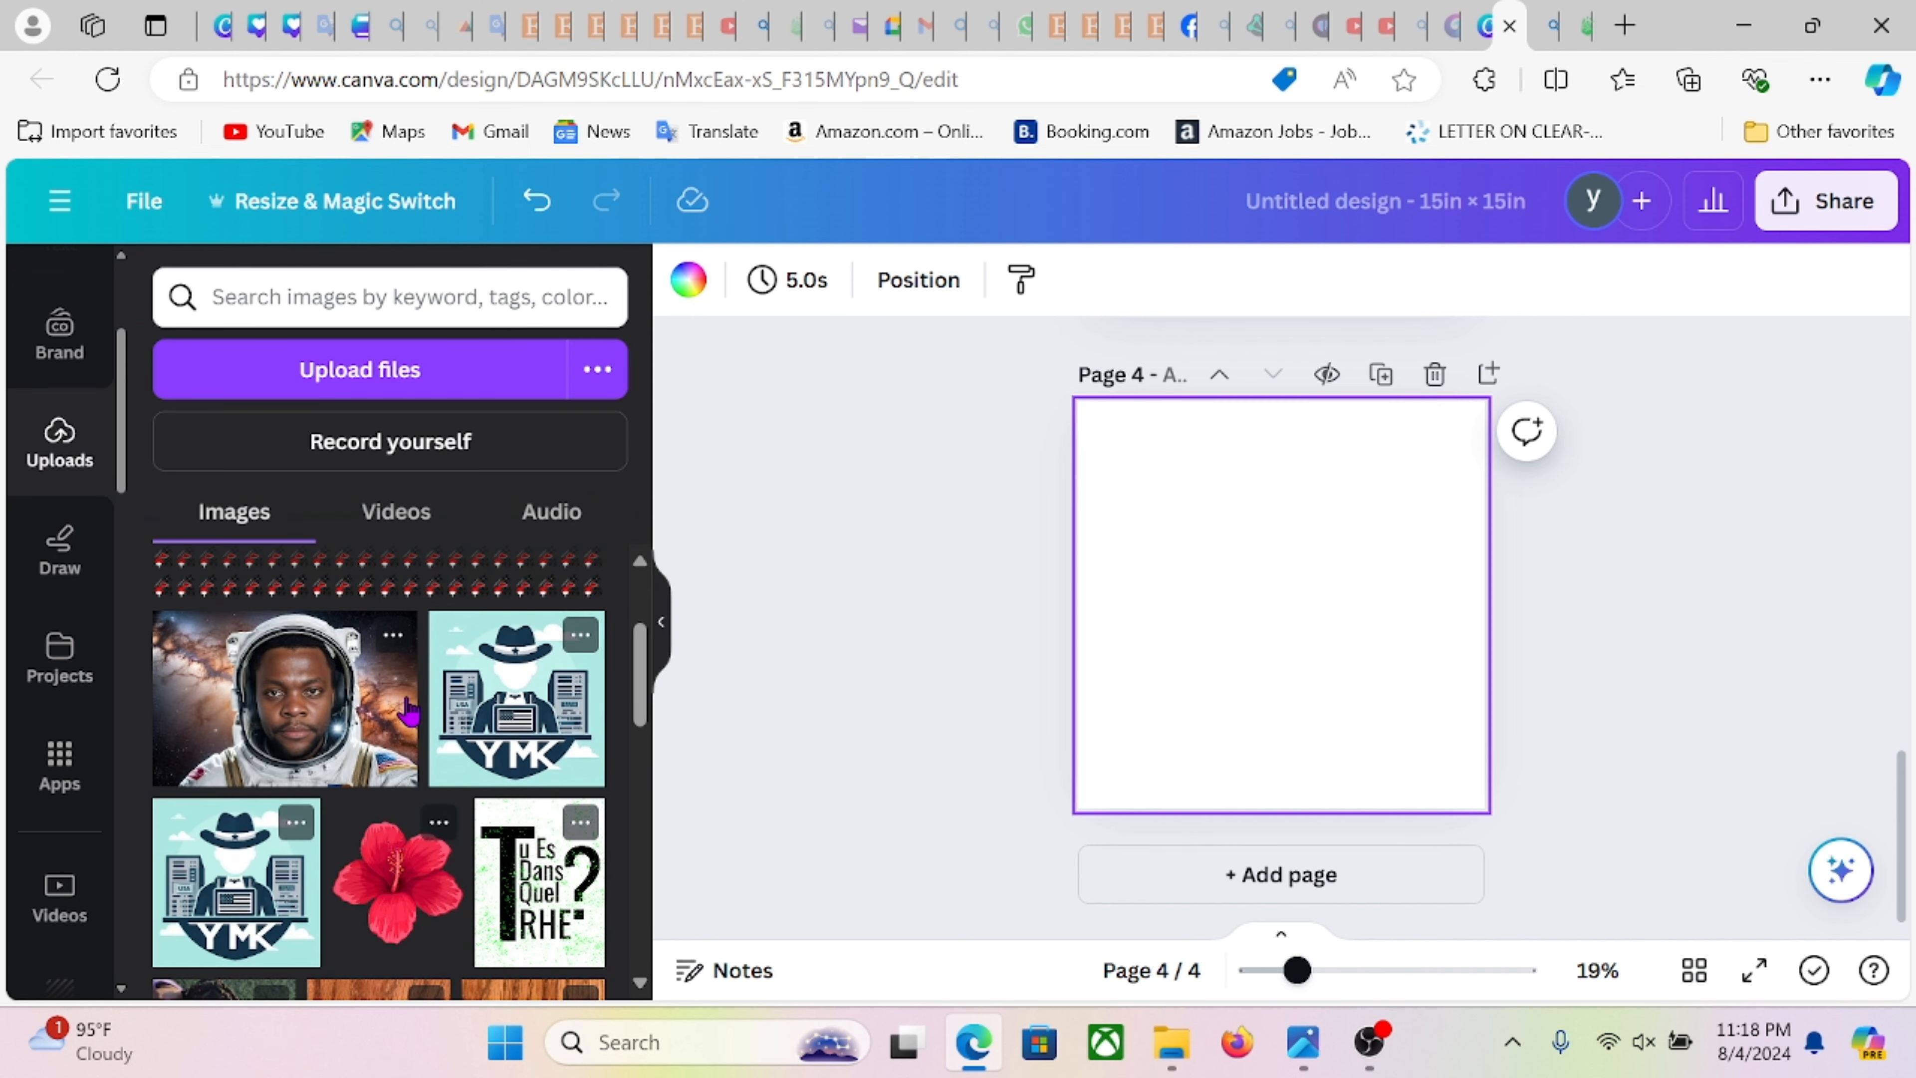
pyautogui.moveTo(321, 725); pyautogui.dragTo(1343, 622)
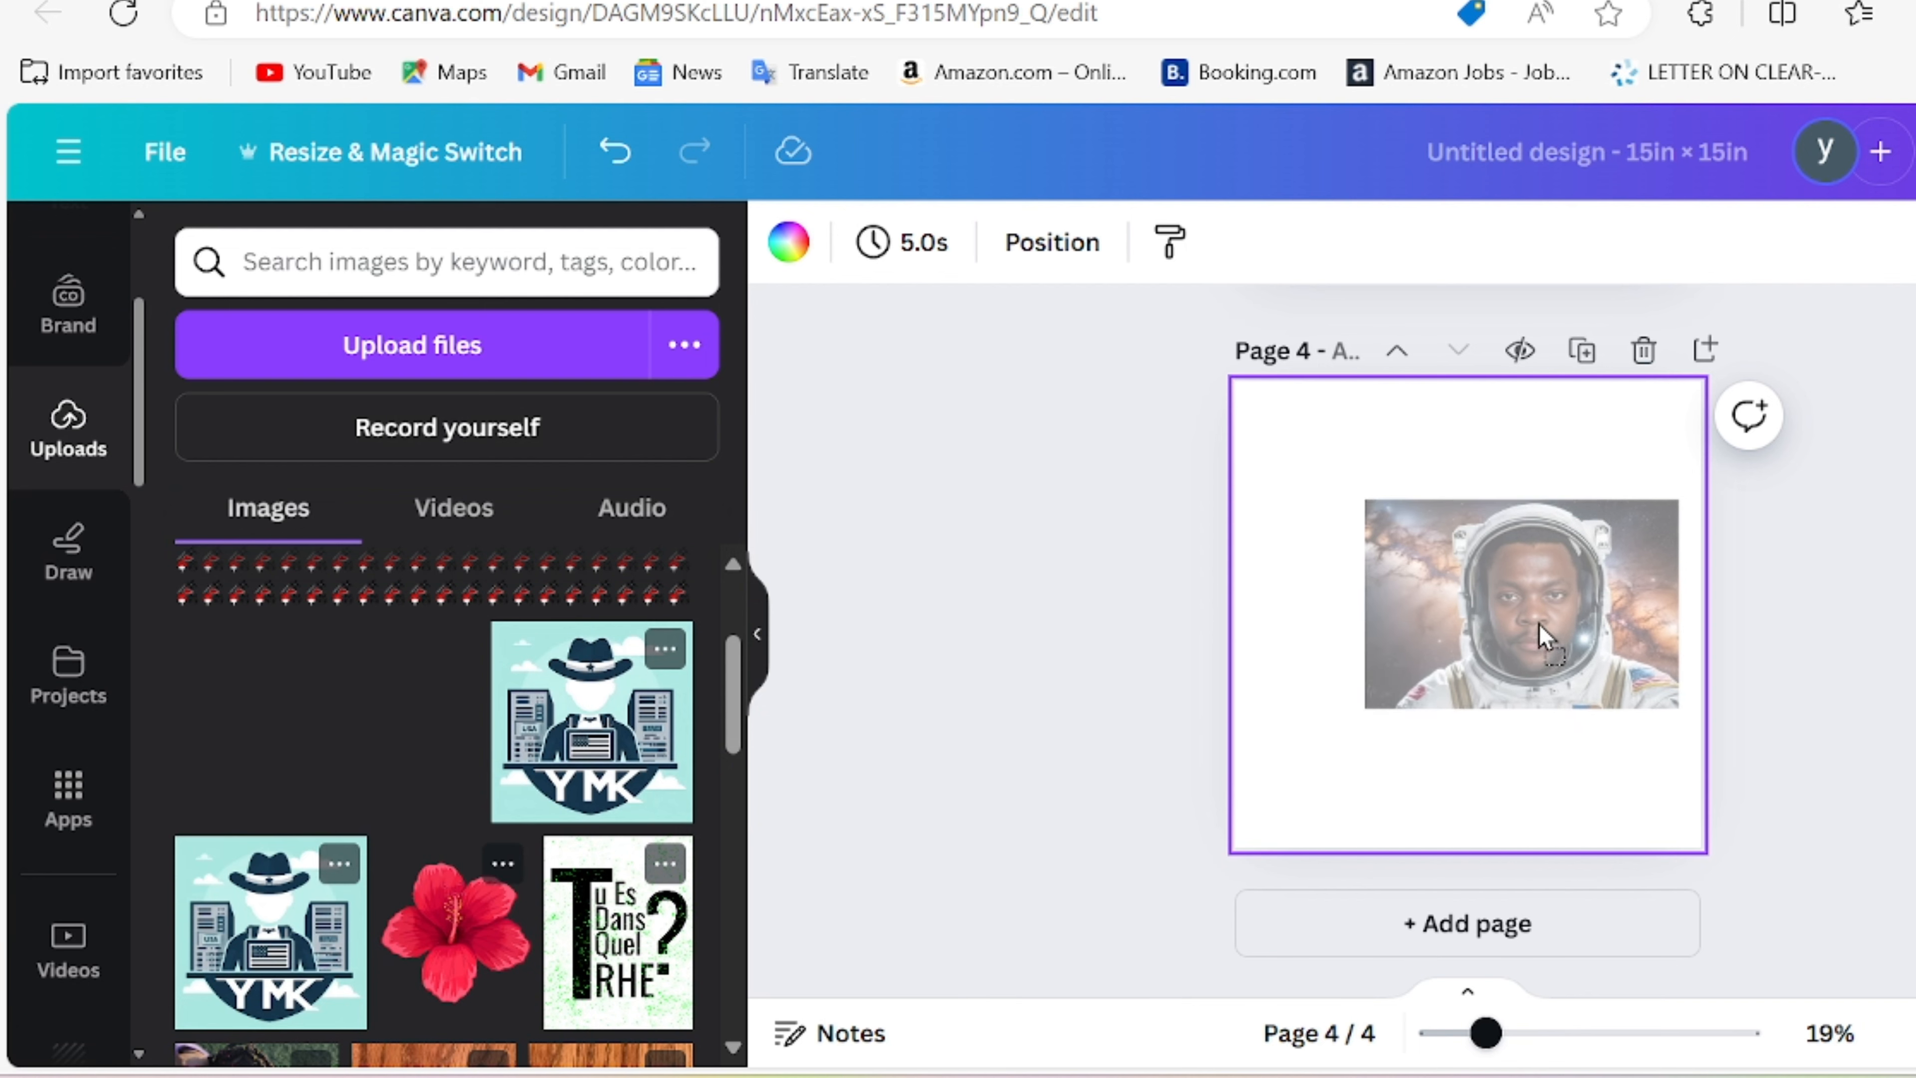
pyautogui.moveTo(1538, 633); pyautogui.dragTo(1275, 676)
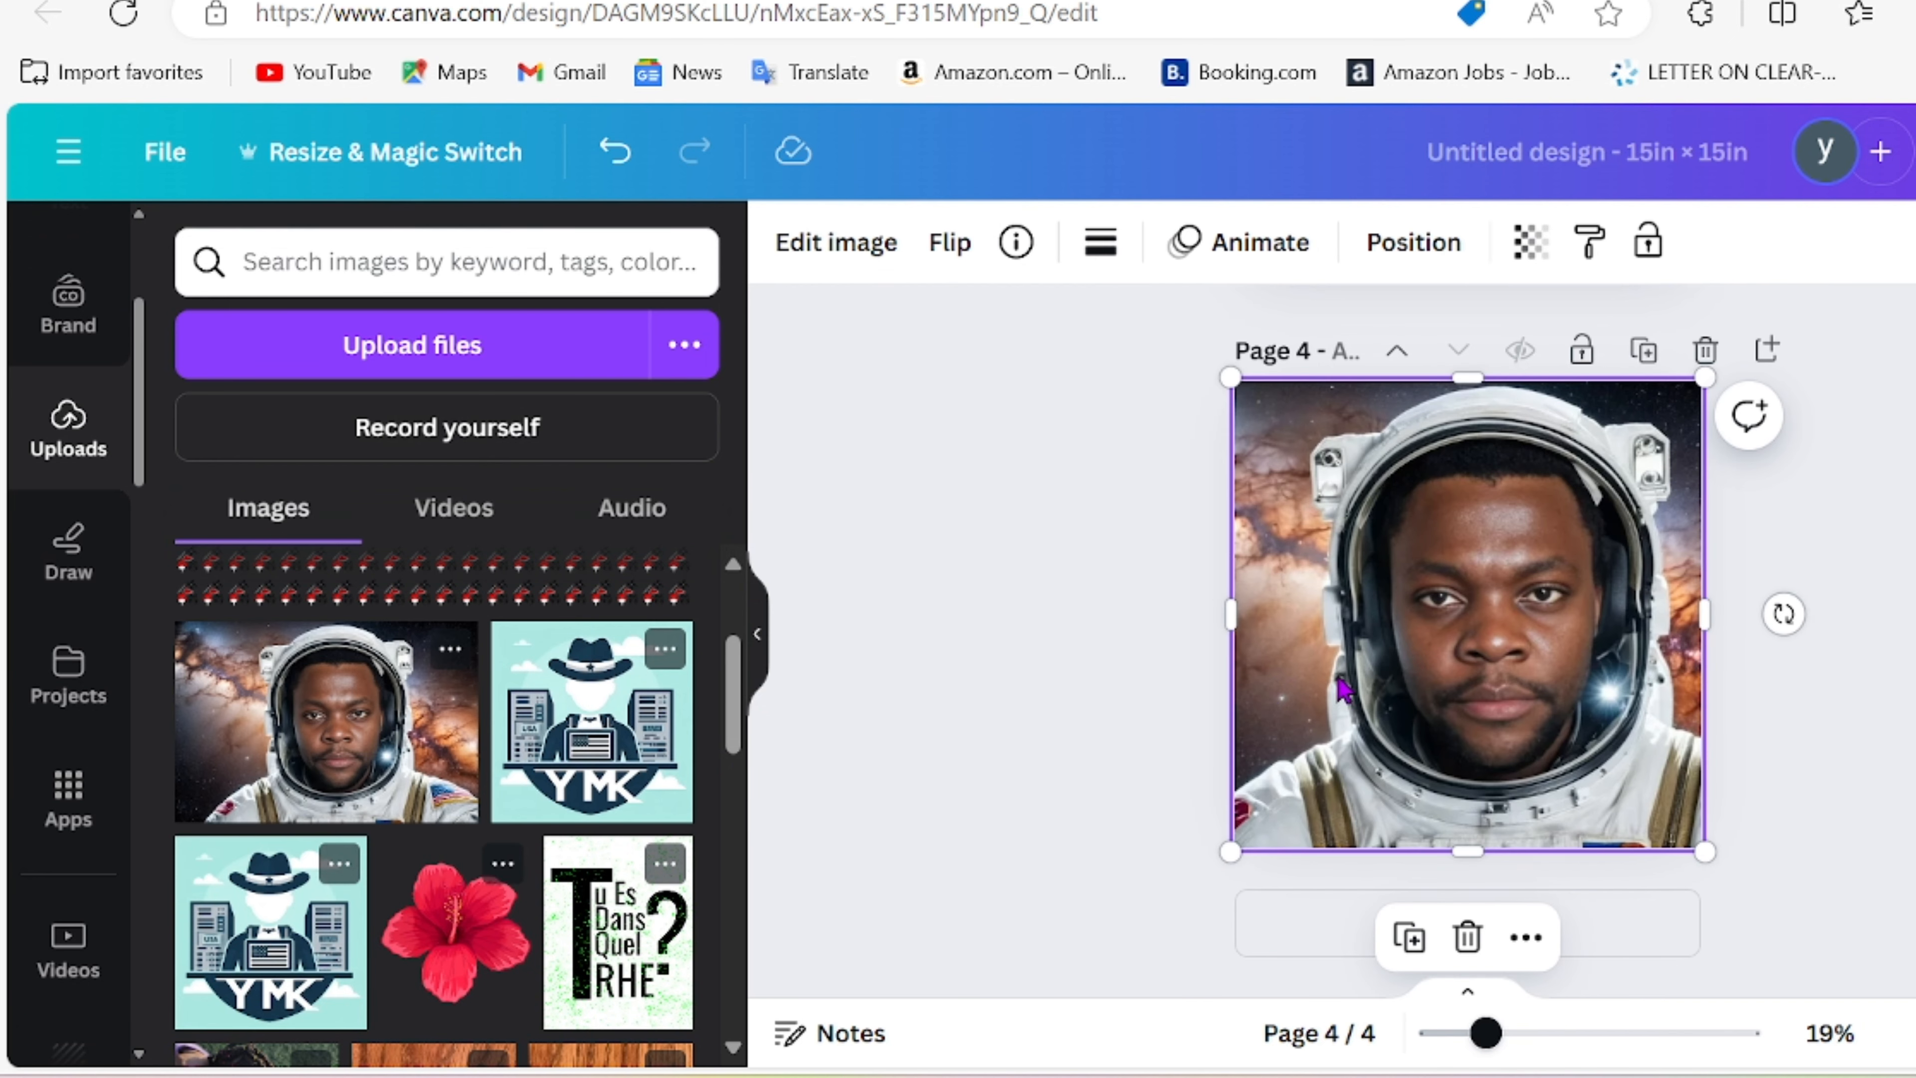
pyautogui.click(1865, 674)
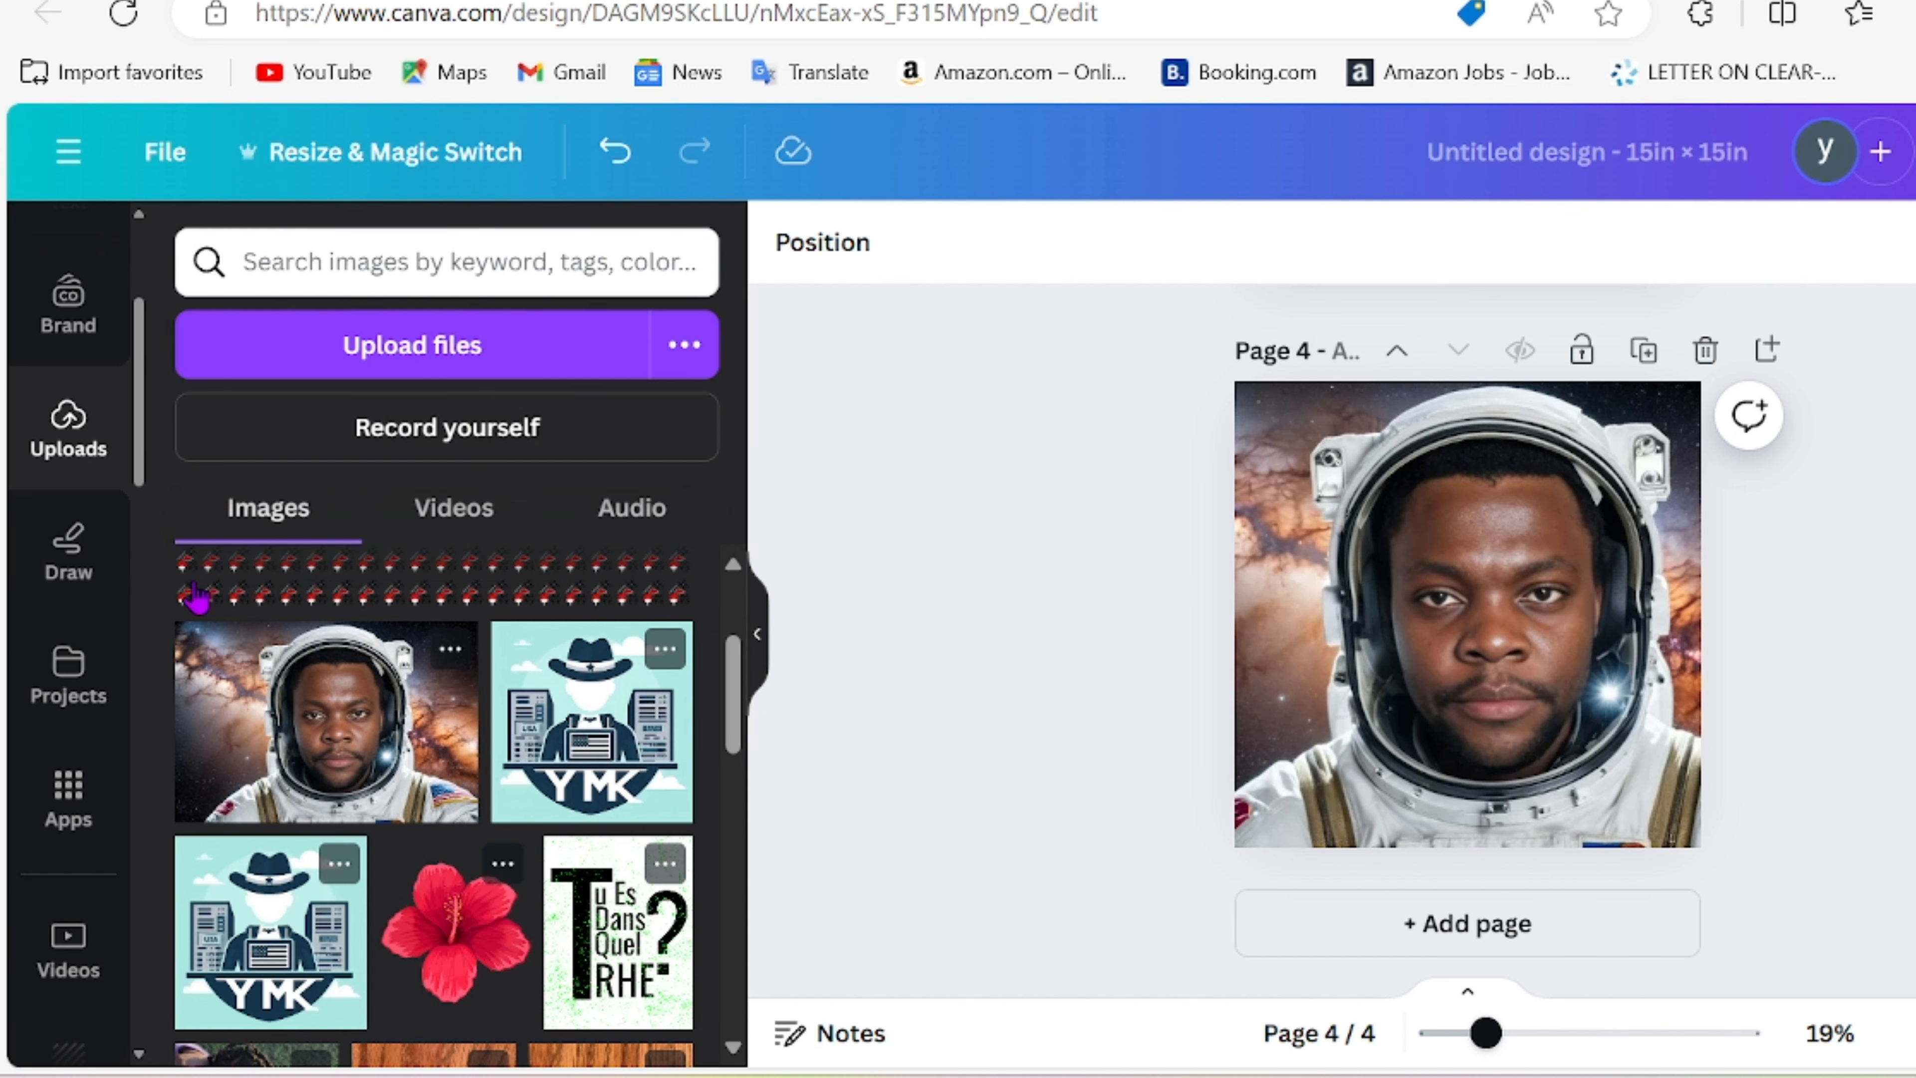
# - Reopen Image Animate and select the astronaut portrait on page 4 as the image to animate
pyautogui.click(68, 801)
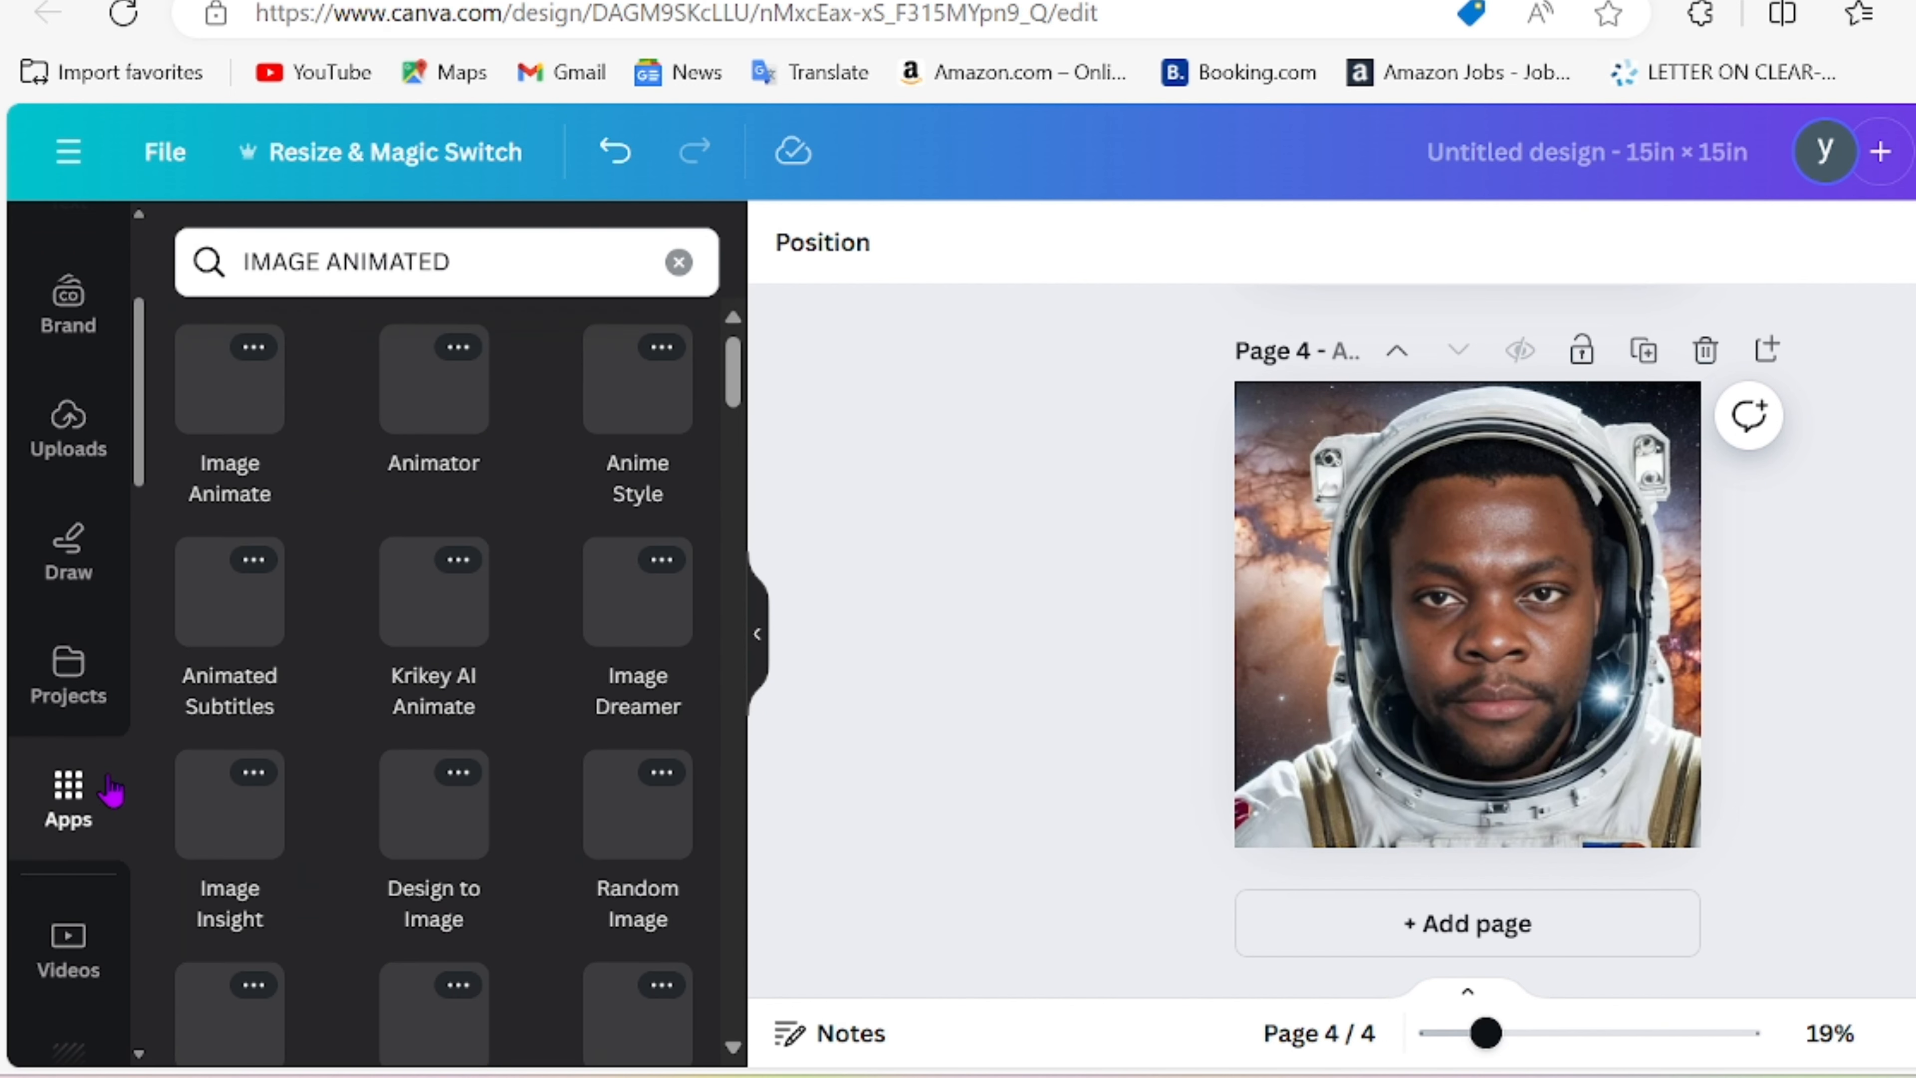
pyautogui.click(254, 345)
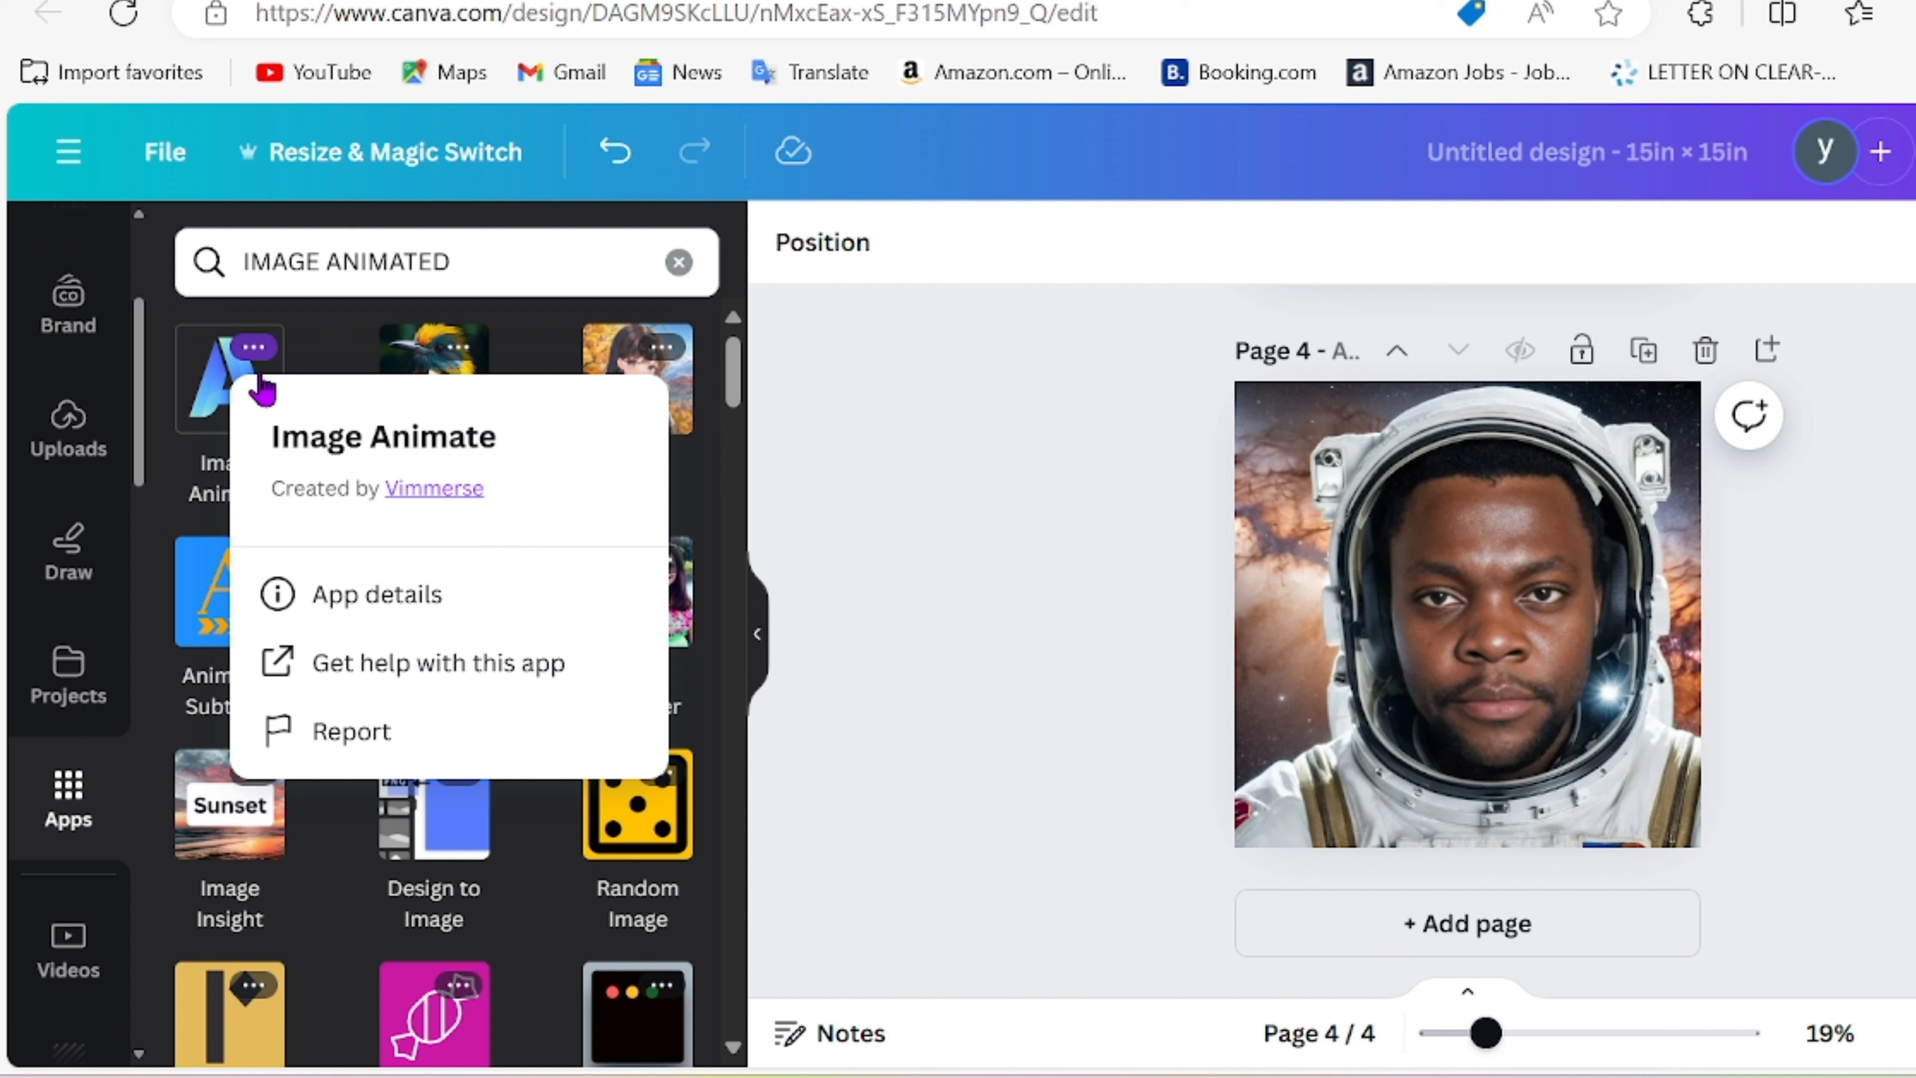
pyautogui.click(249, 382)
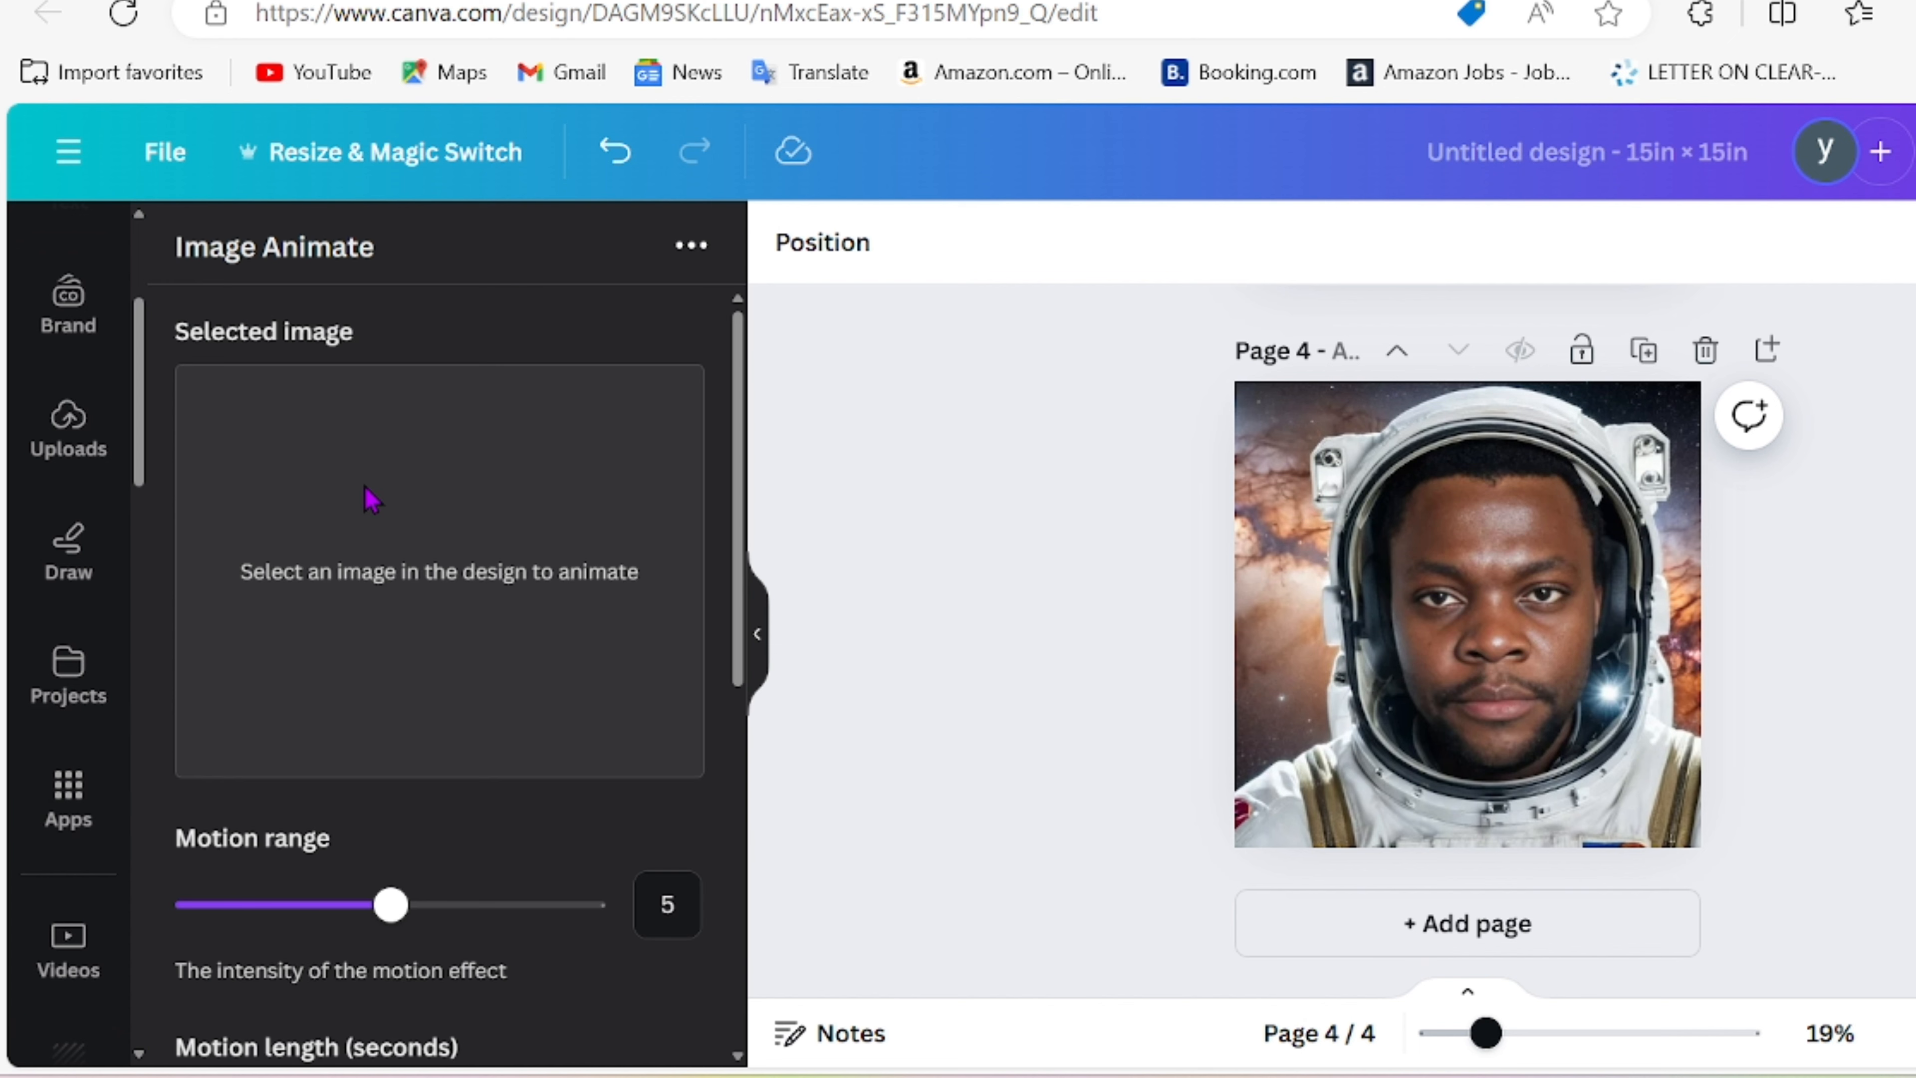
pyautogui.click(1475, 726)
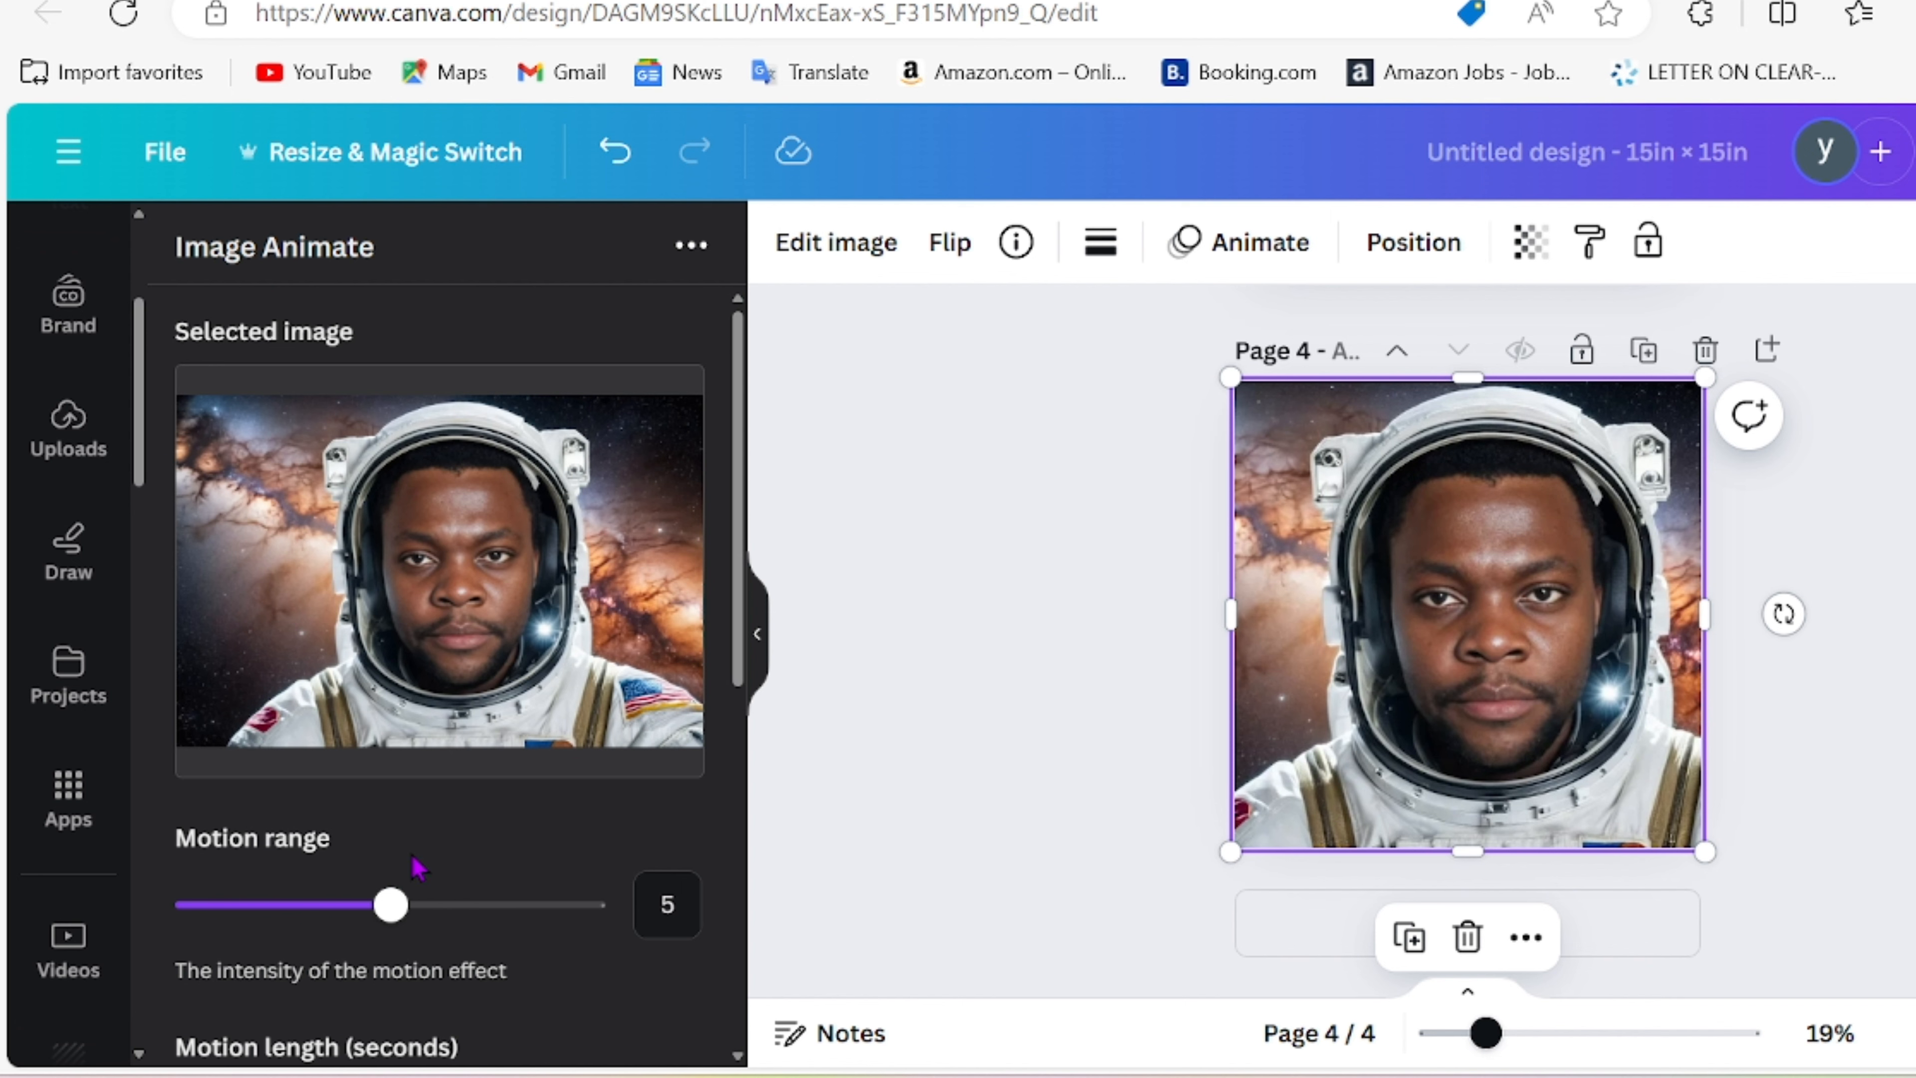
# - Set the motion range of the astronaut animation to 6
pyautogui.moveTo(390, 904); pyautogui.dragTo(617, 902)
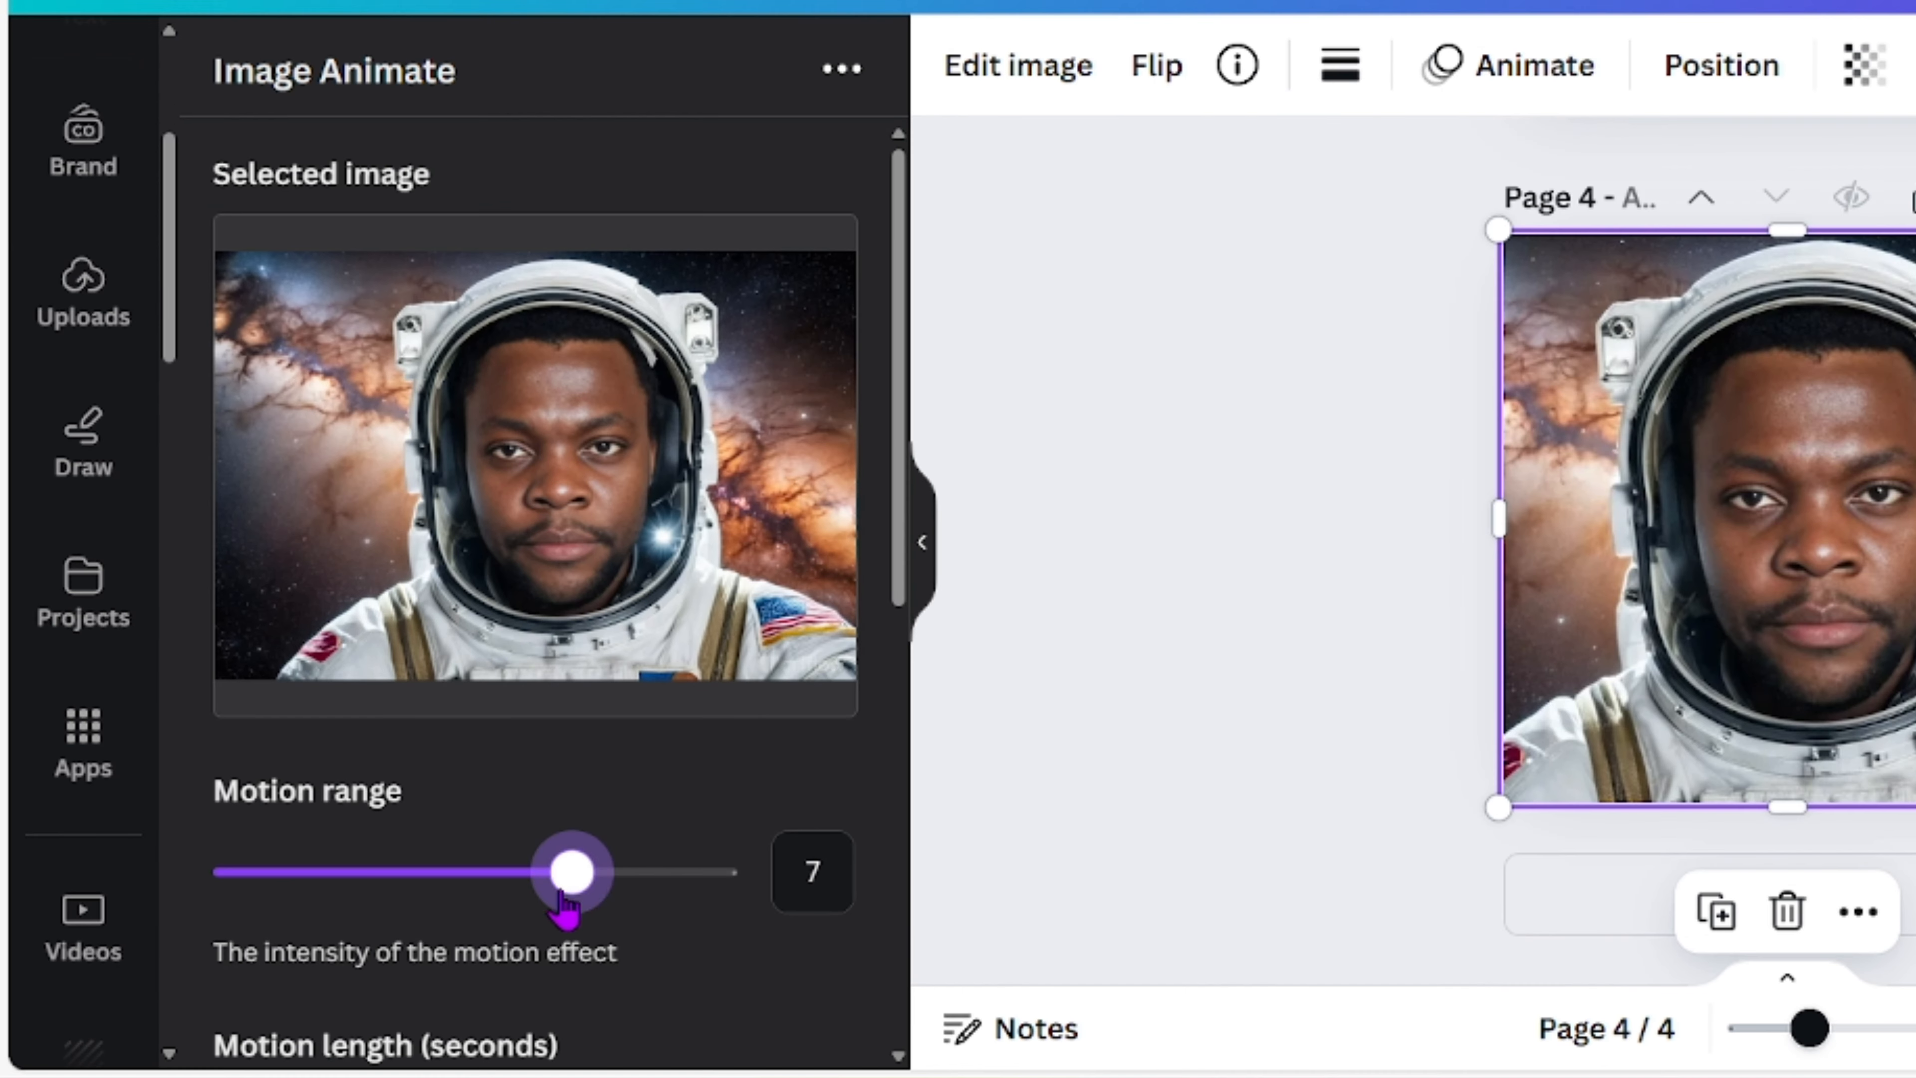
pyautogui.scroll(-5, 577, 856)
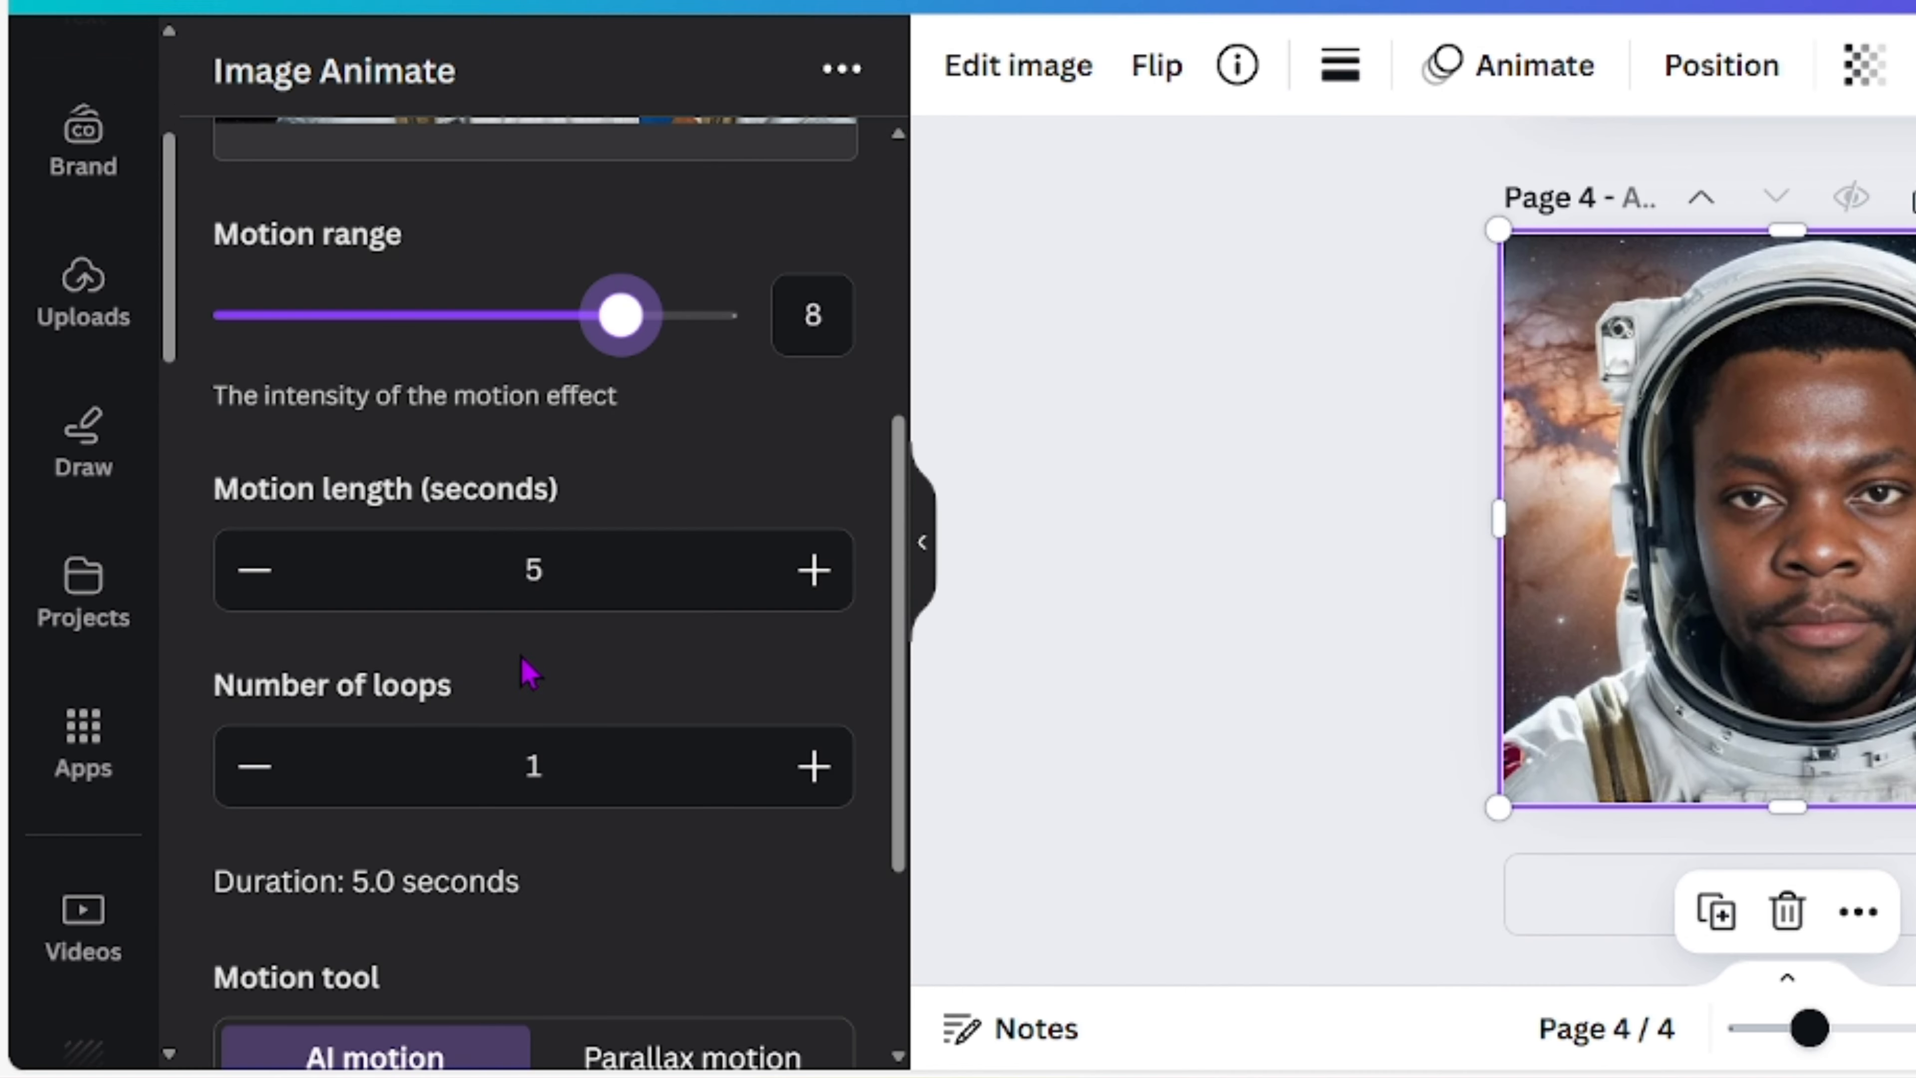
pyautogui.moveTo(628, 343); pyautogui.dragTo(537, 361)
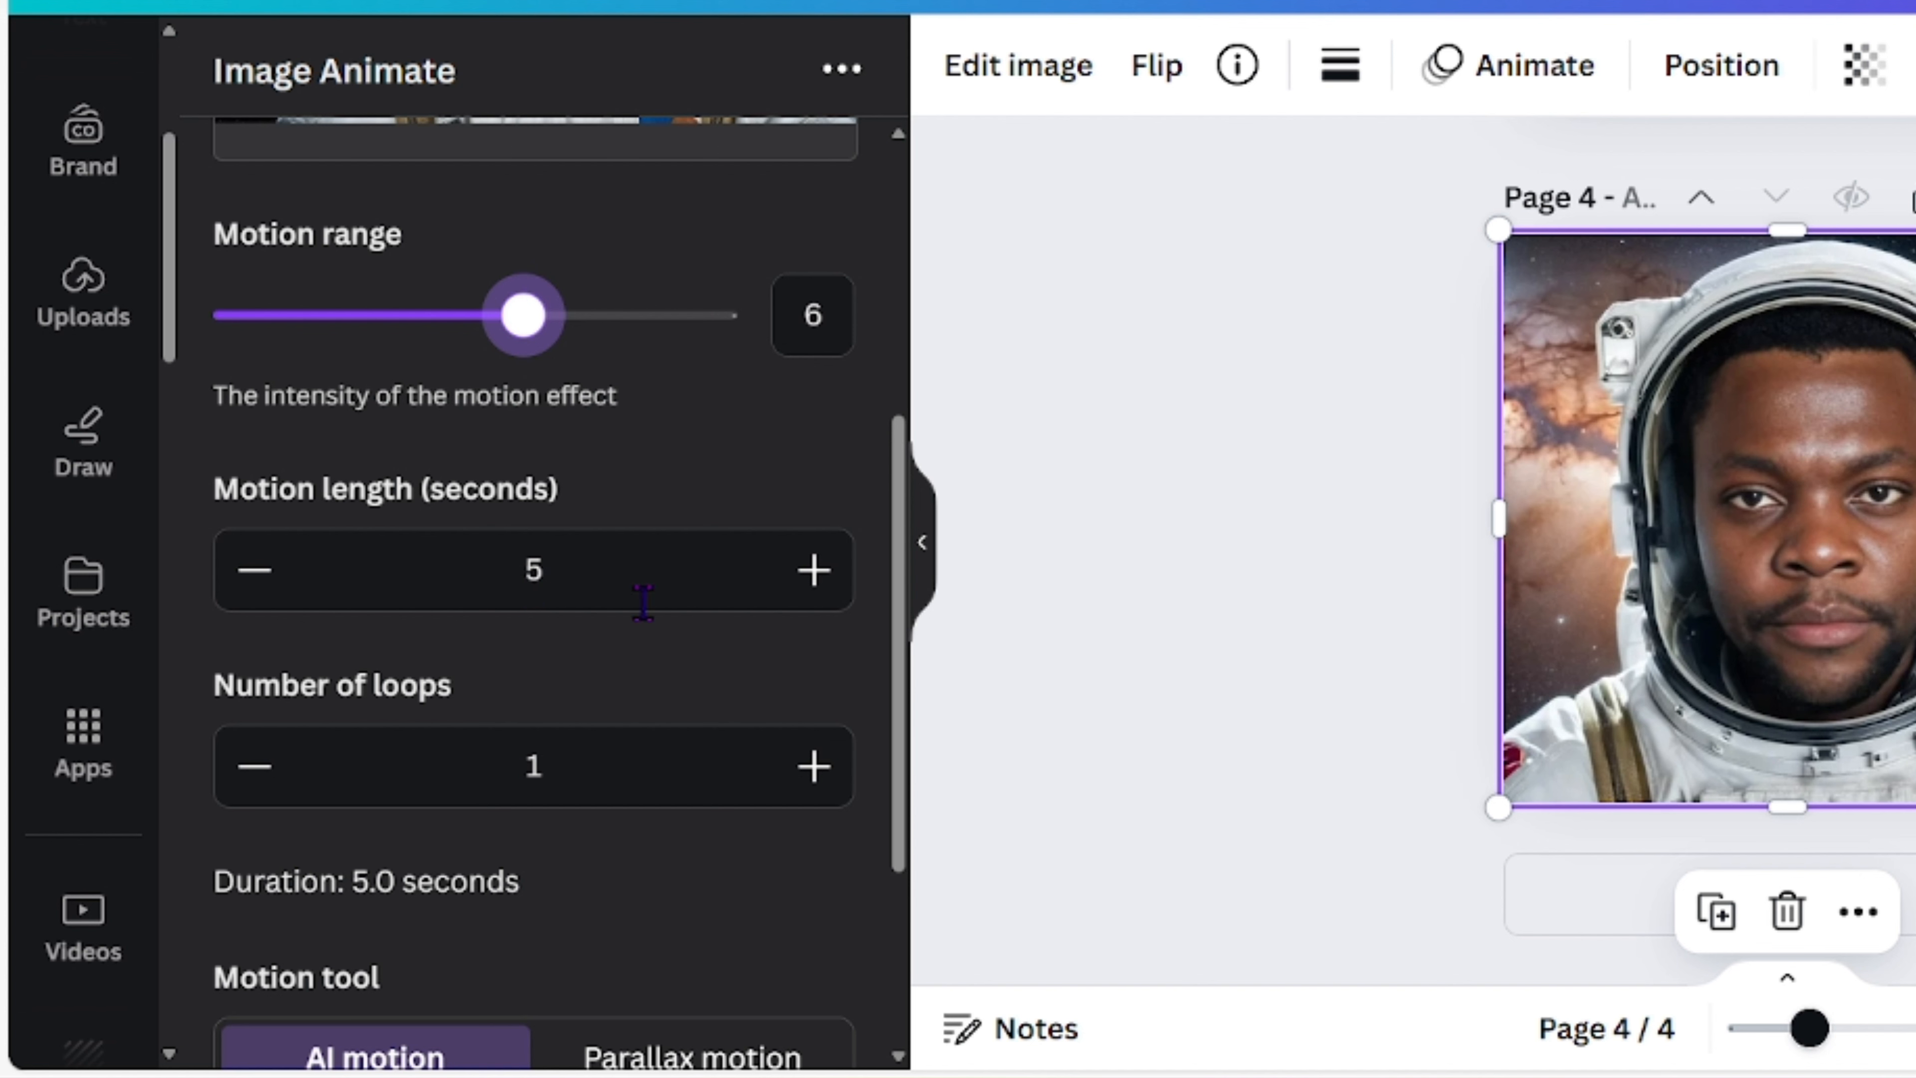
# - Review the animation settings, switch the motion tool to Parallax motion and look over the camera path options
pyautogui.scroll(-3, 528, 770)
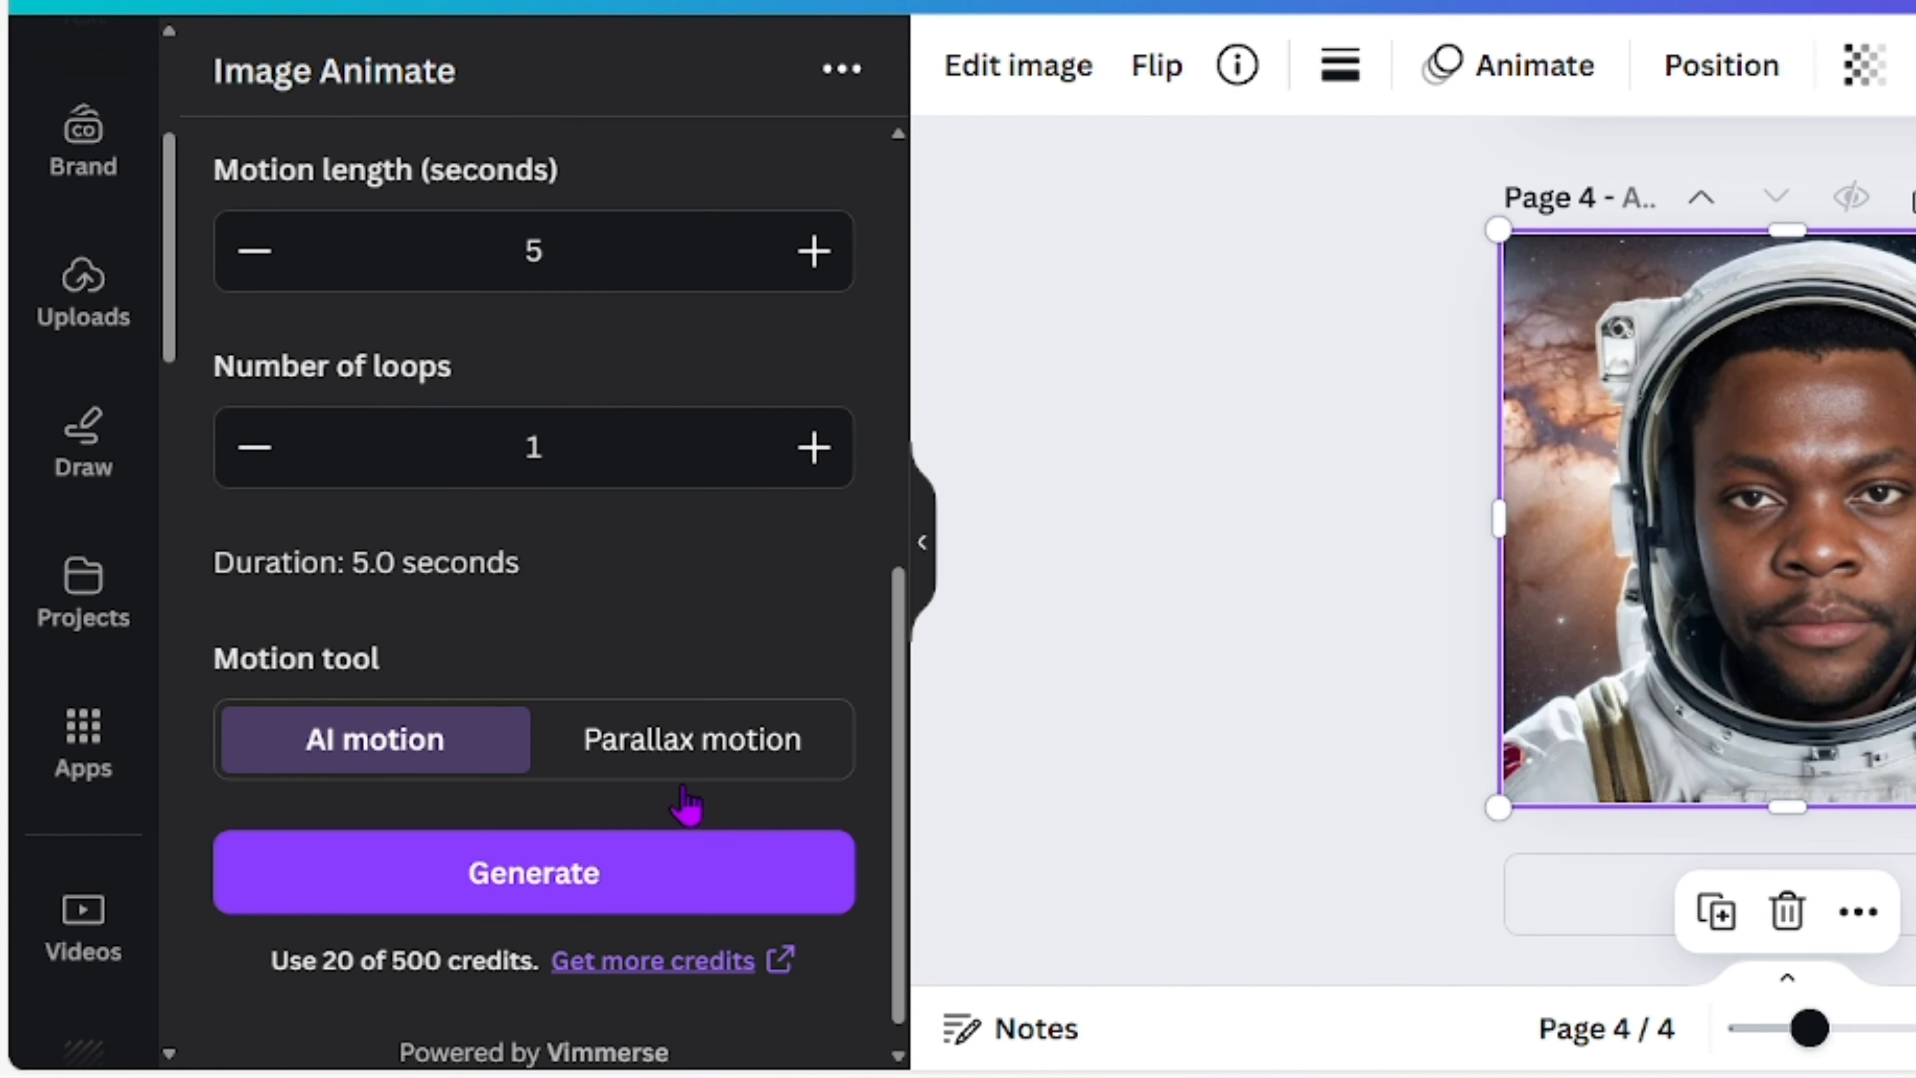
pyautogui.scroll(5, 682, 808)
pyautogui.scroll(4, 687, 710)
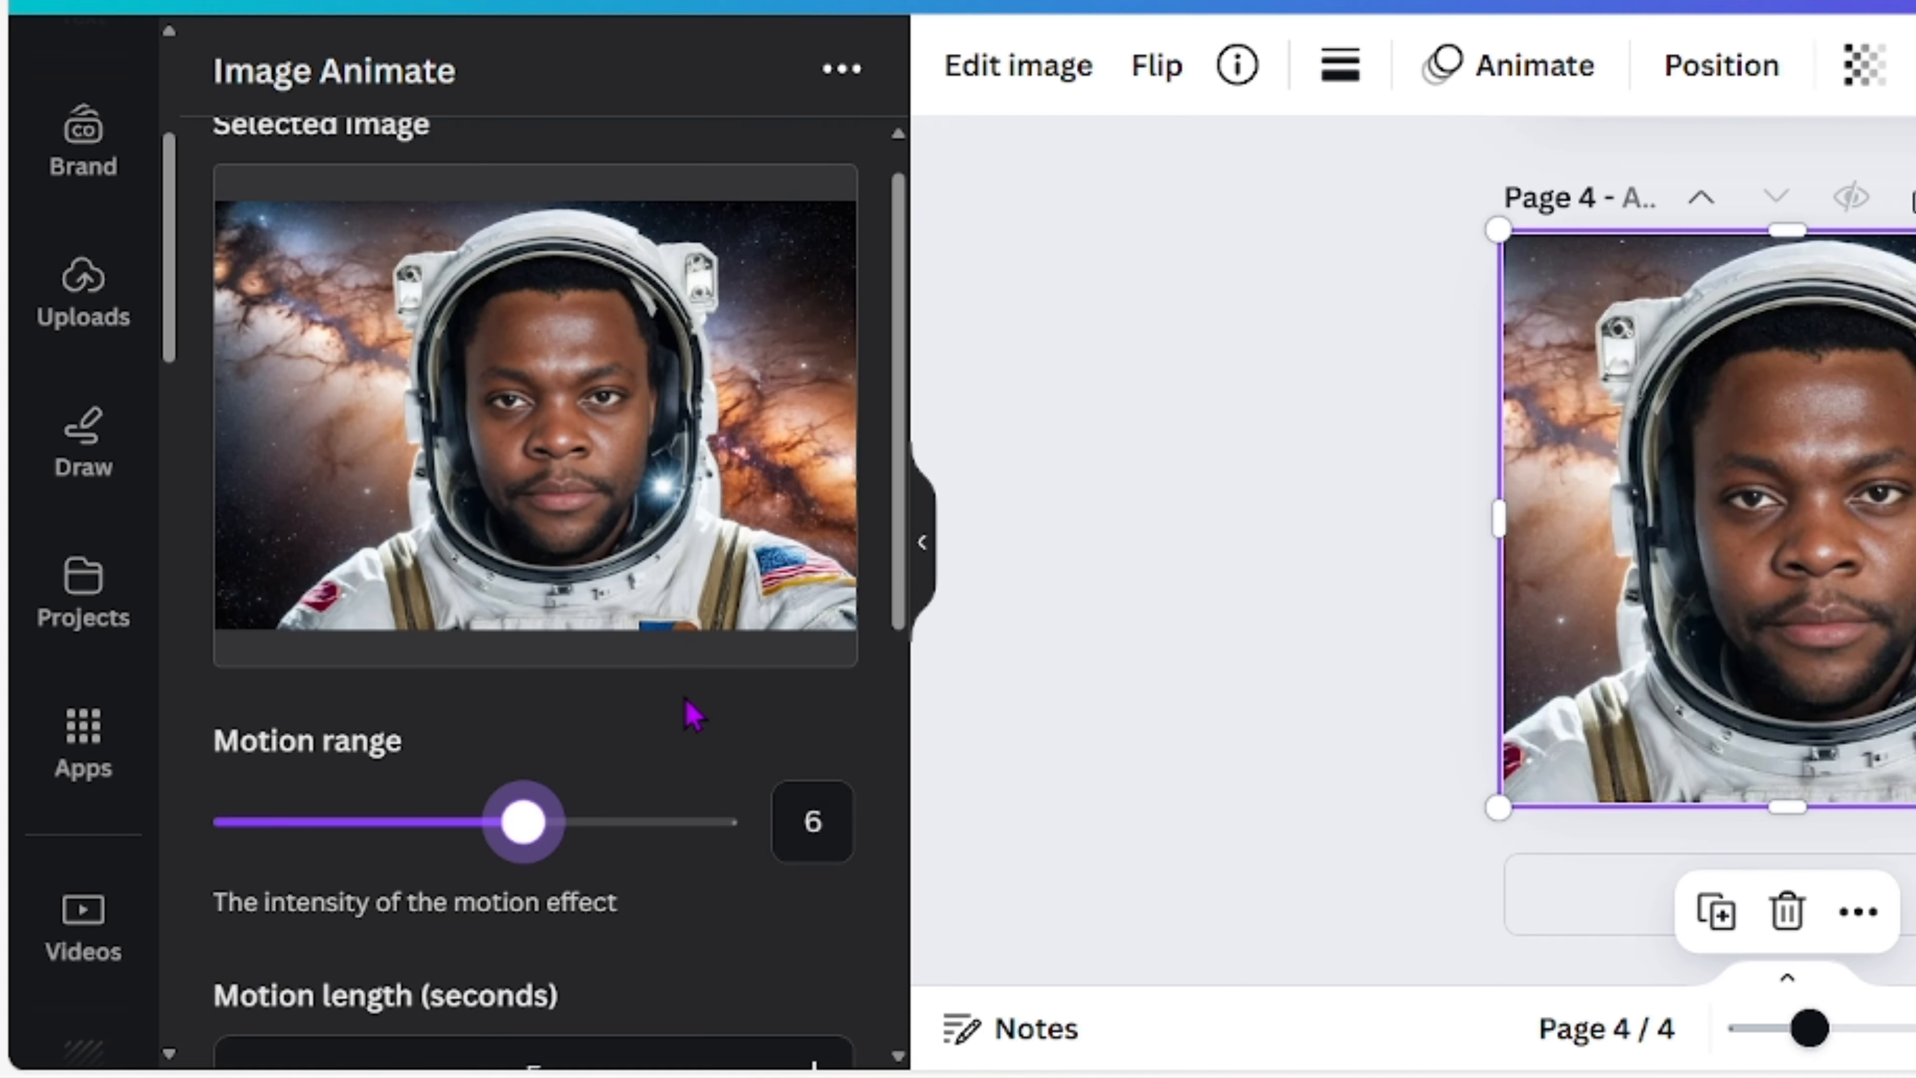
pyautogui.scroll(-10, 688, 717)
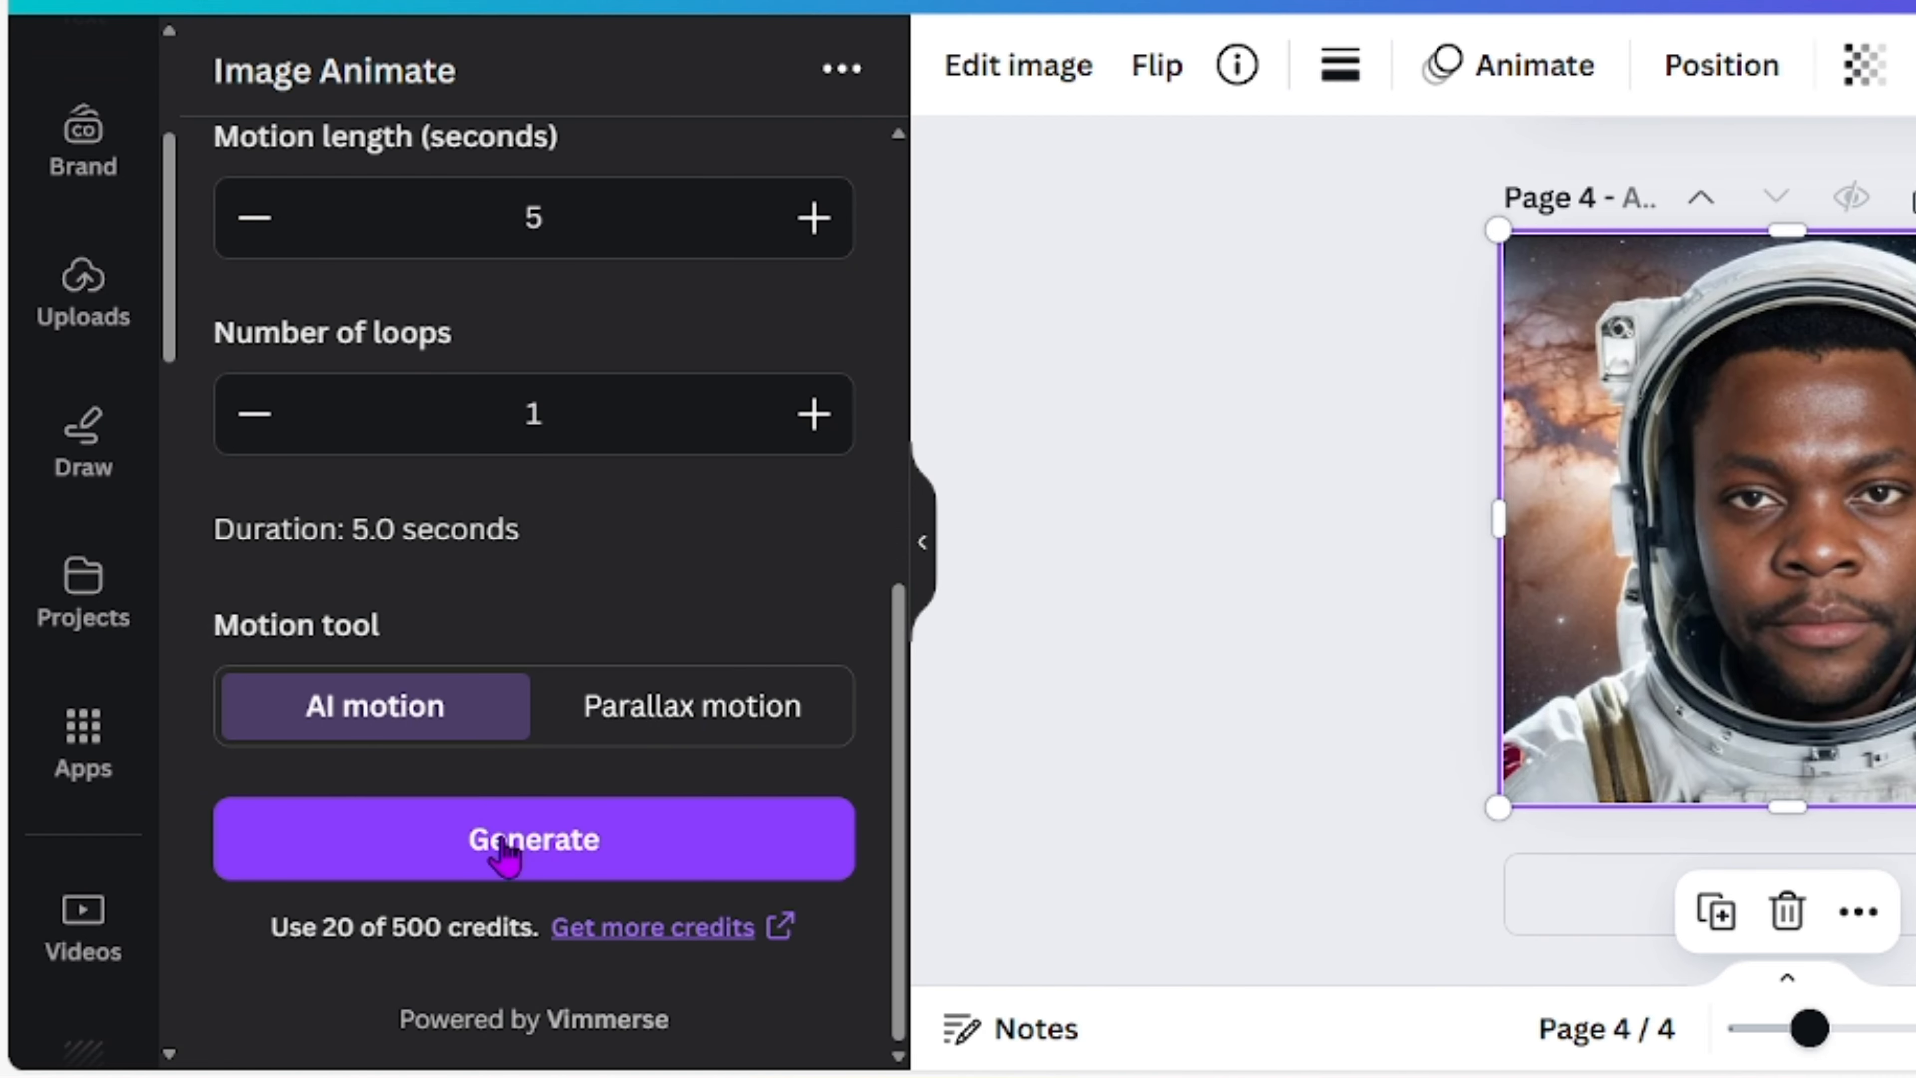
pyautogui.click(631, 740)
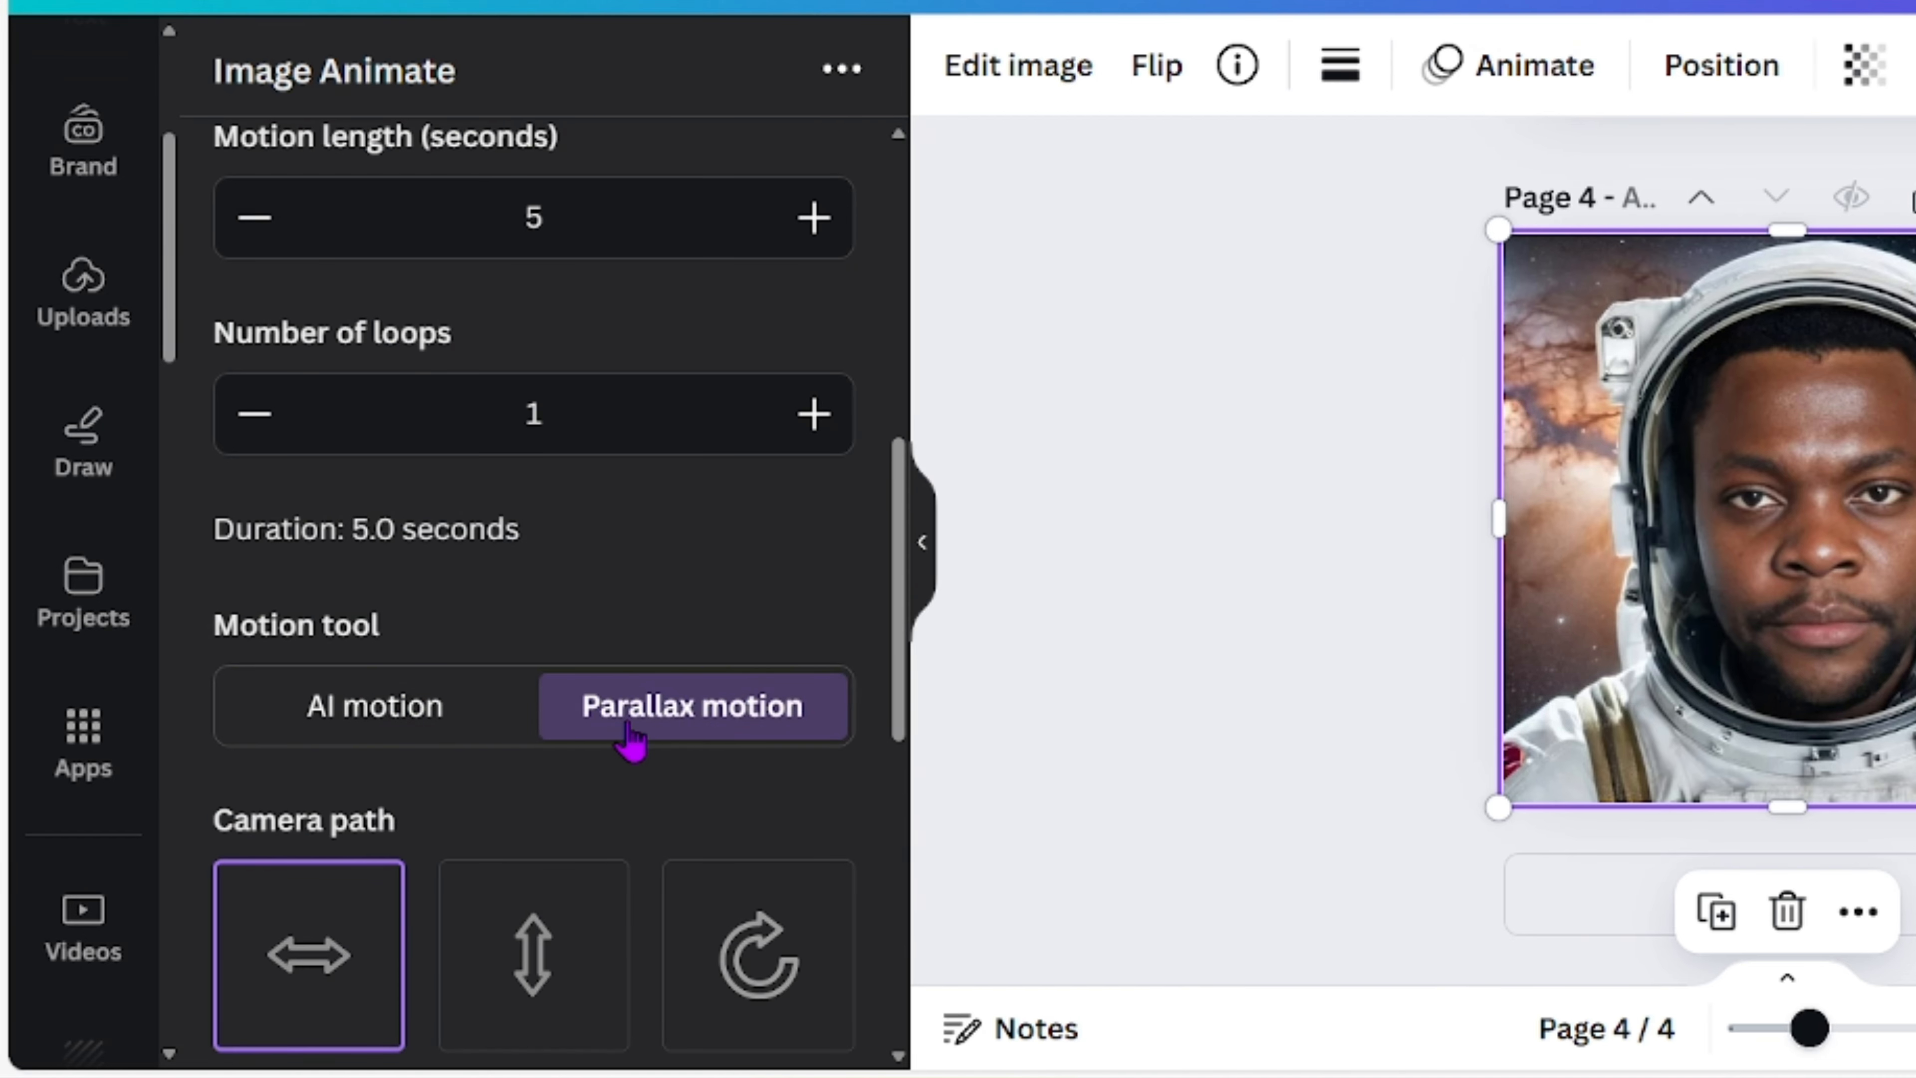
pyautogui.scroll(-5, 747, 950)
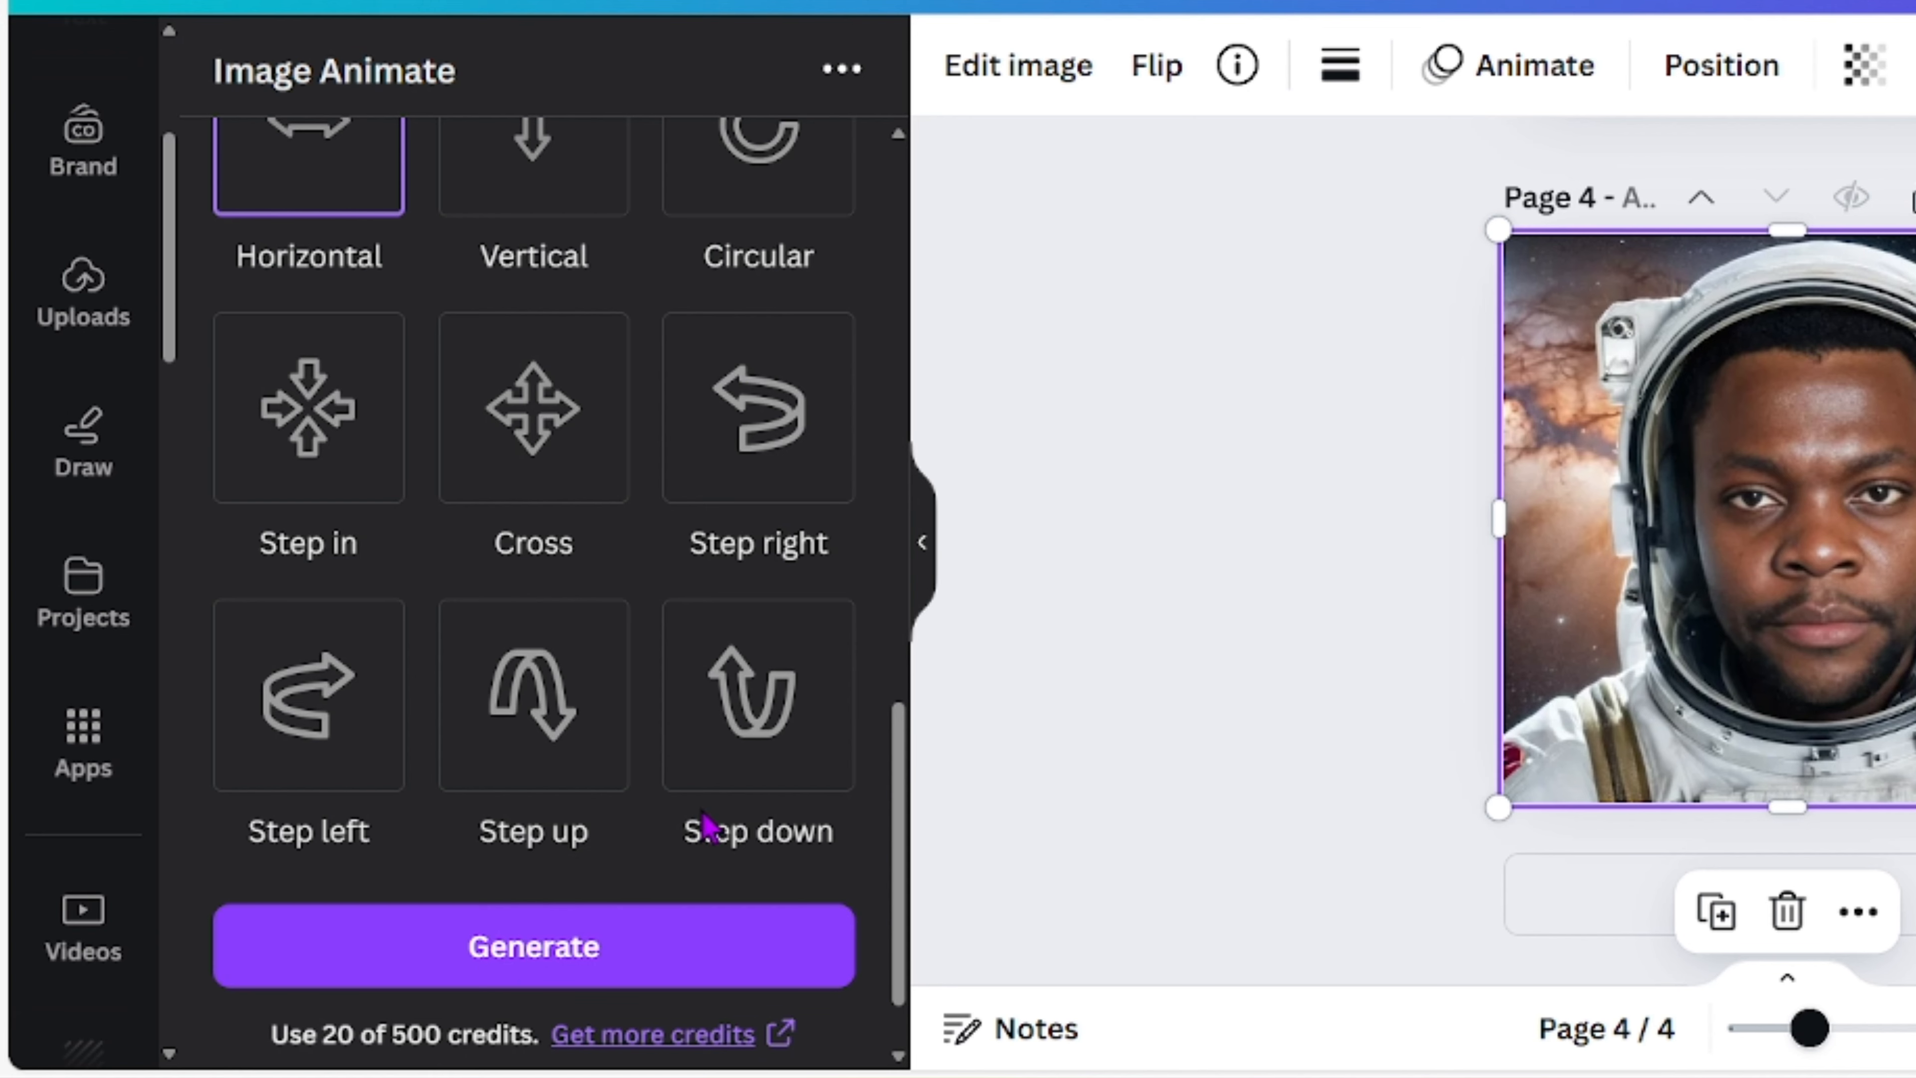
# - Switch the motion tool back to AI motion and generate the 5-second astronaut animation with one loop
pyautogui.scroll(6, 462, 697)
pyautogui.click(403, 464)
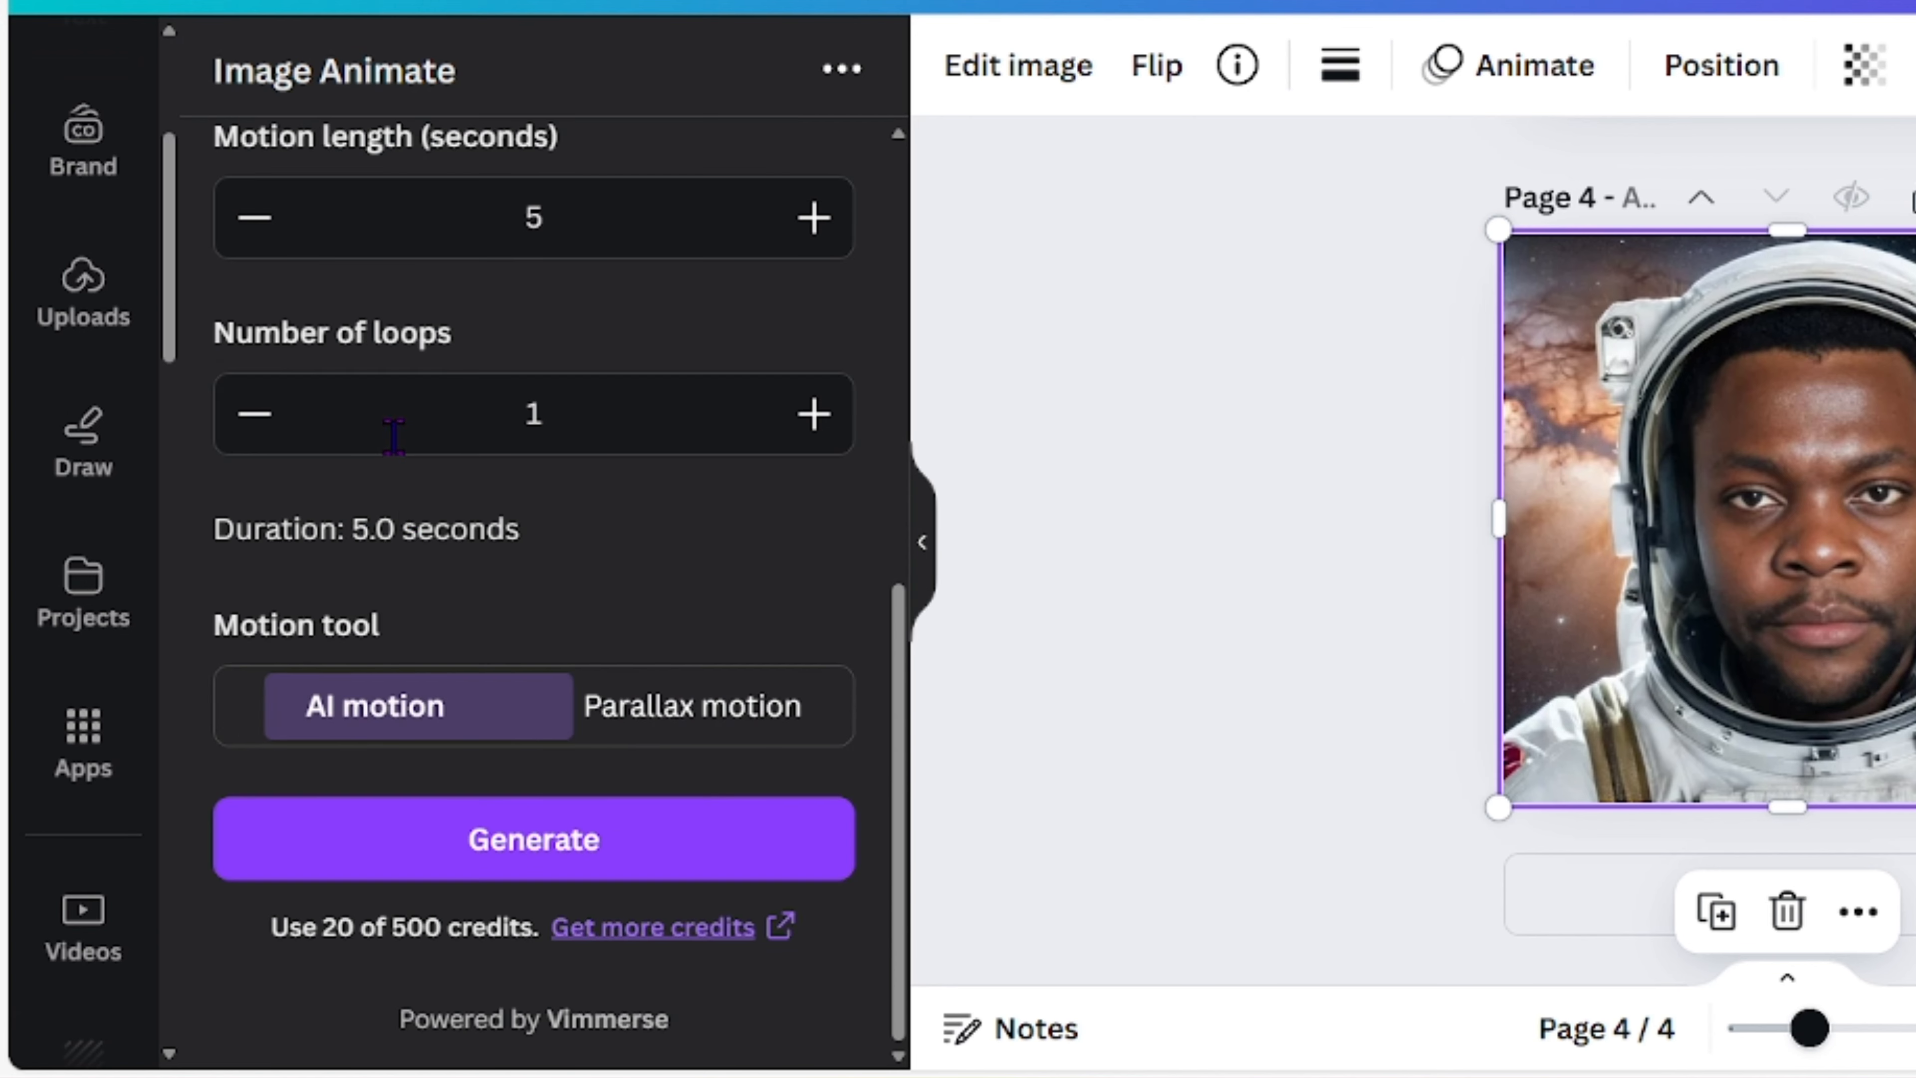
pyautogui.scroll(8, 490, 671)
pyautogui.scroll(-10, 537, 671)
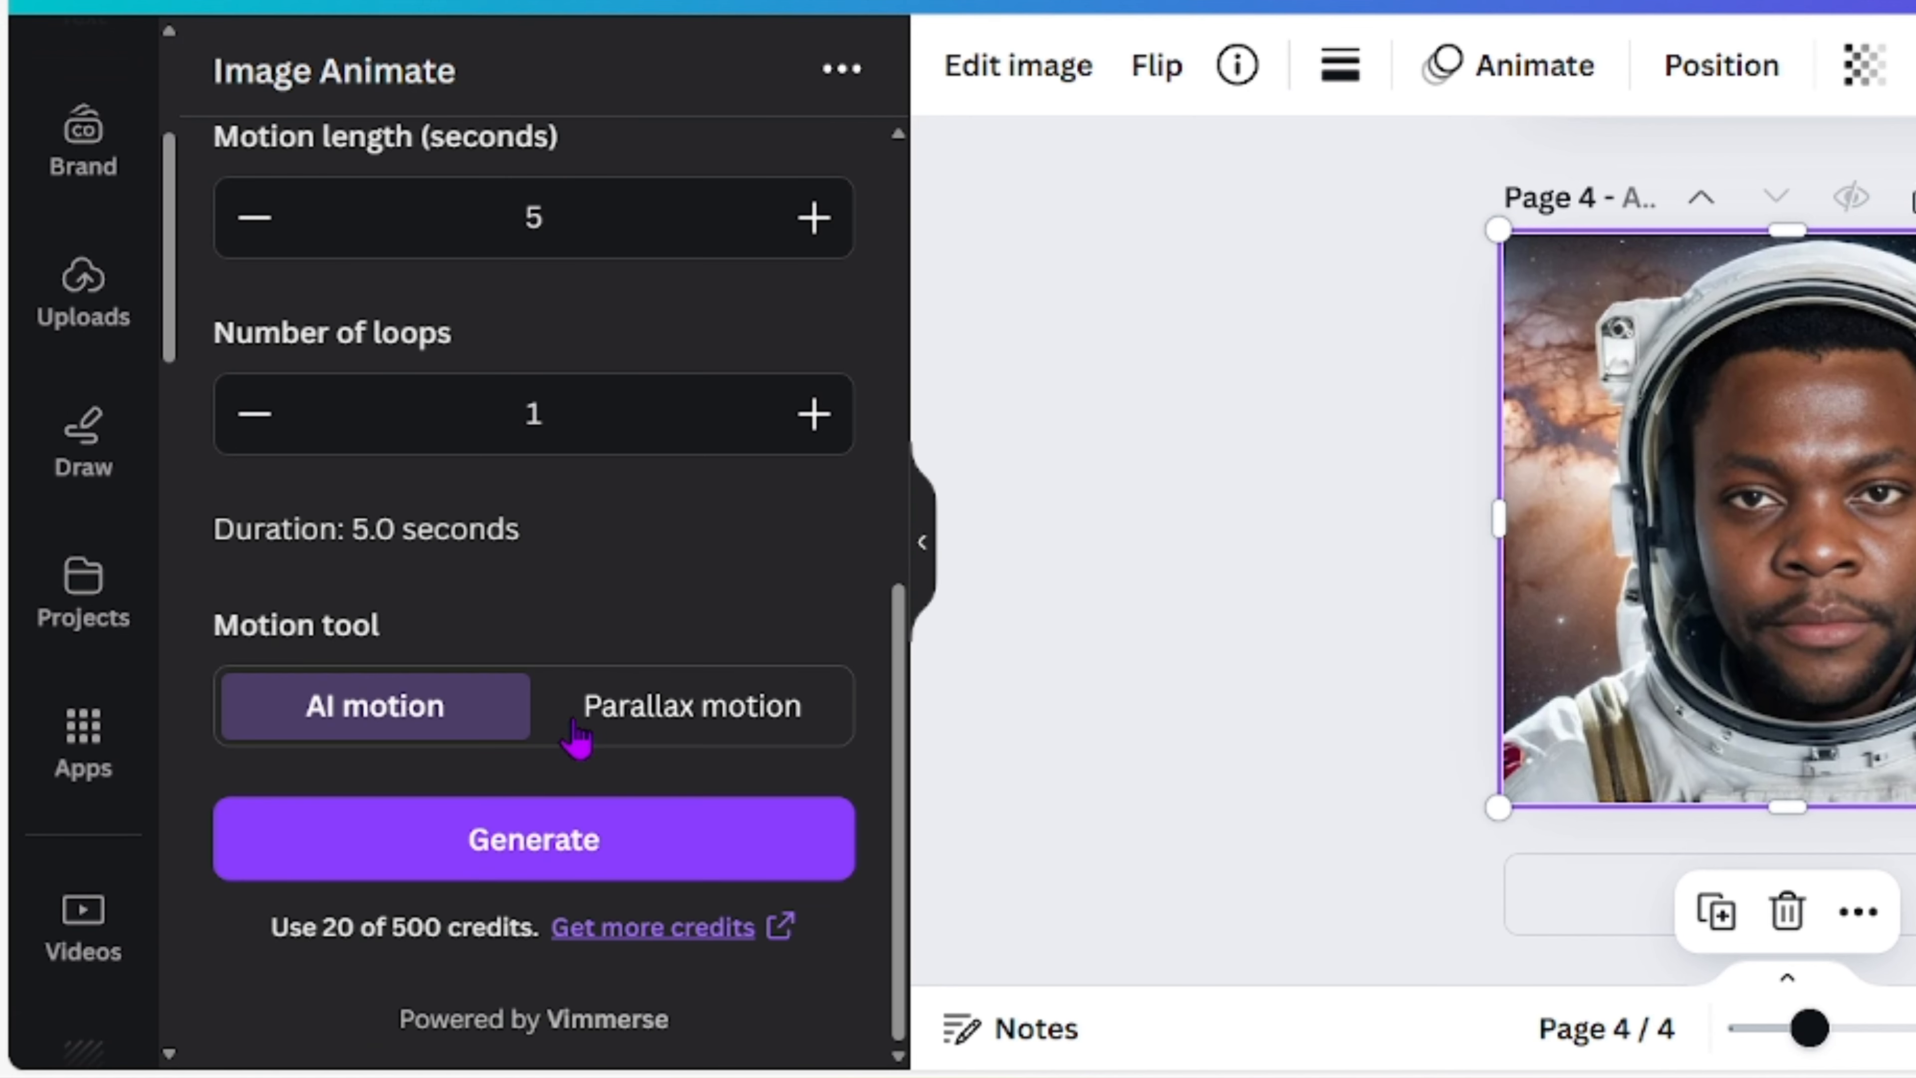
pyautogui.click(501, 845)
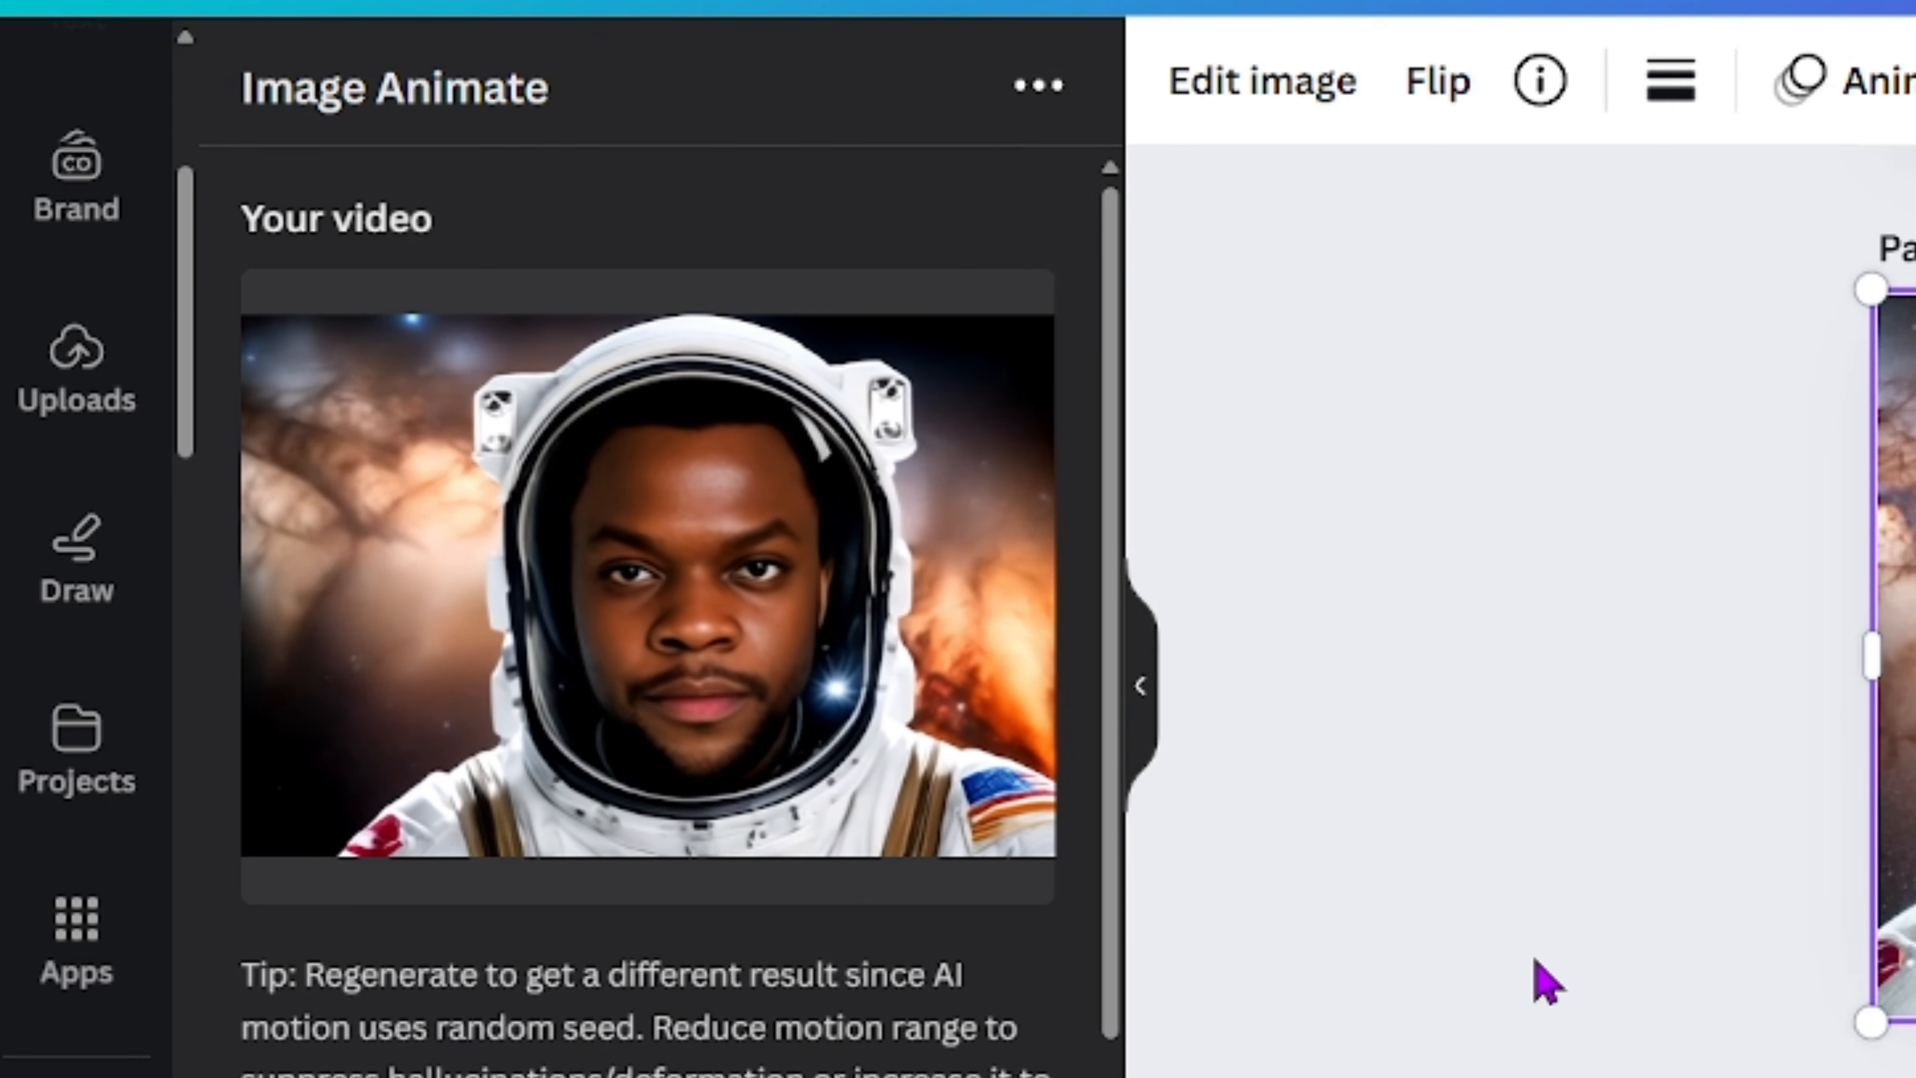
# - Add a new blank page 5 and insert the generated astronaut video into it
pyautogui.scroll(-5, 855, 661)
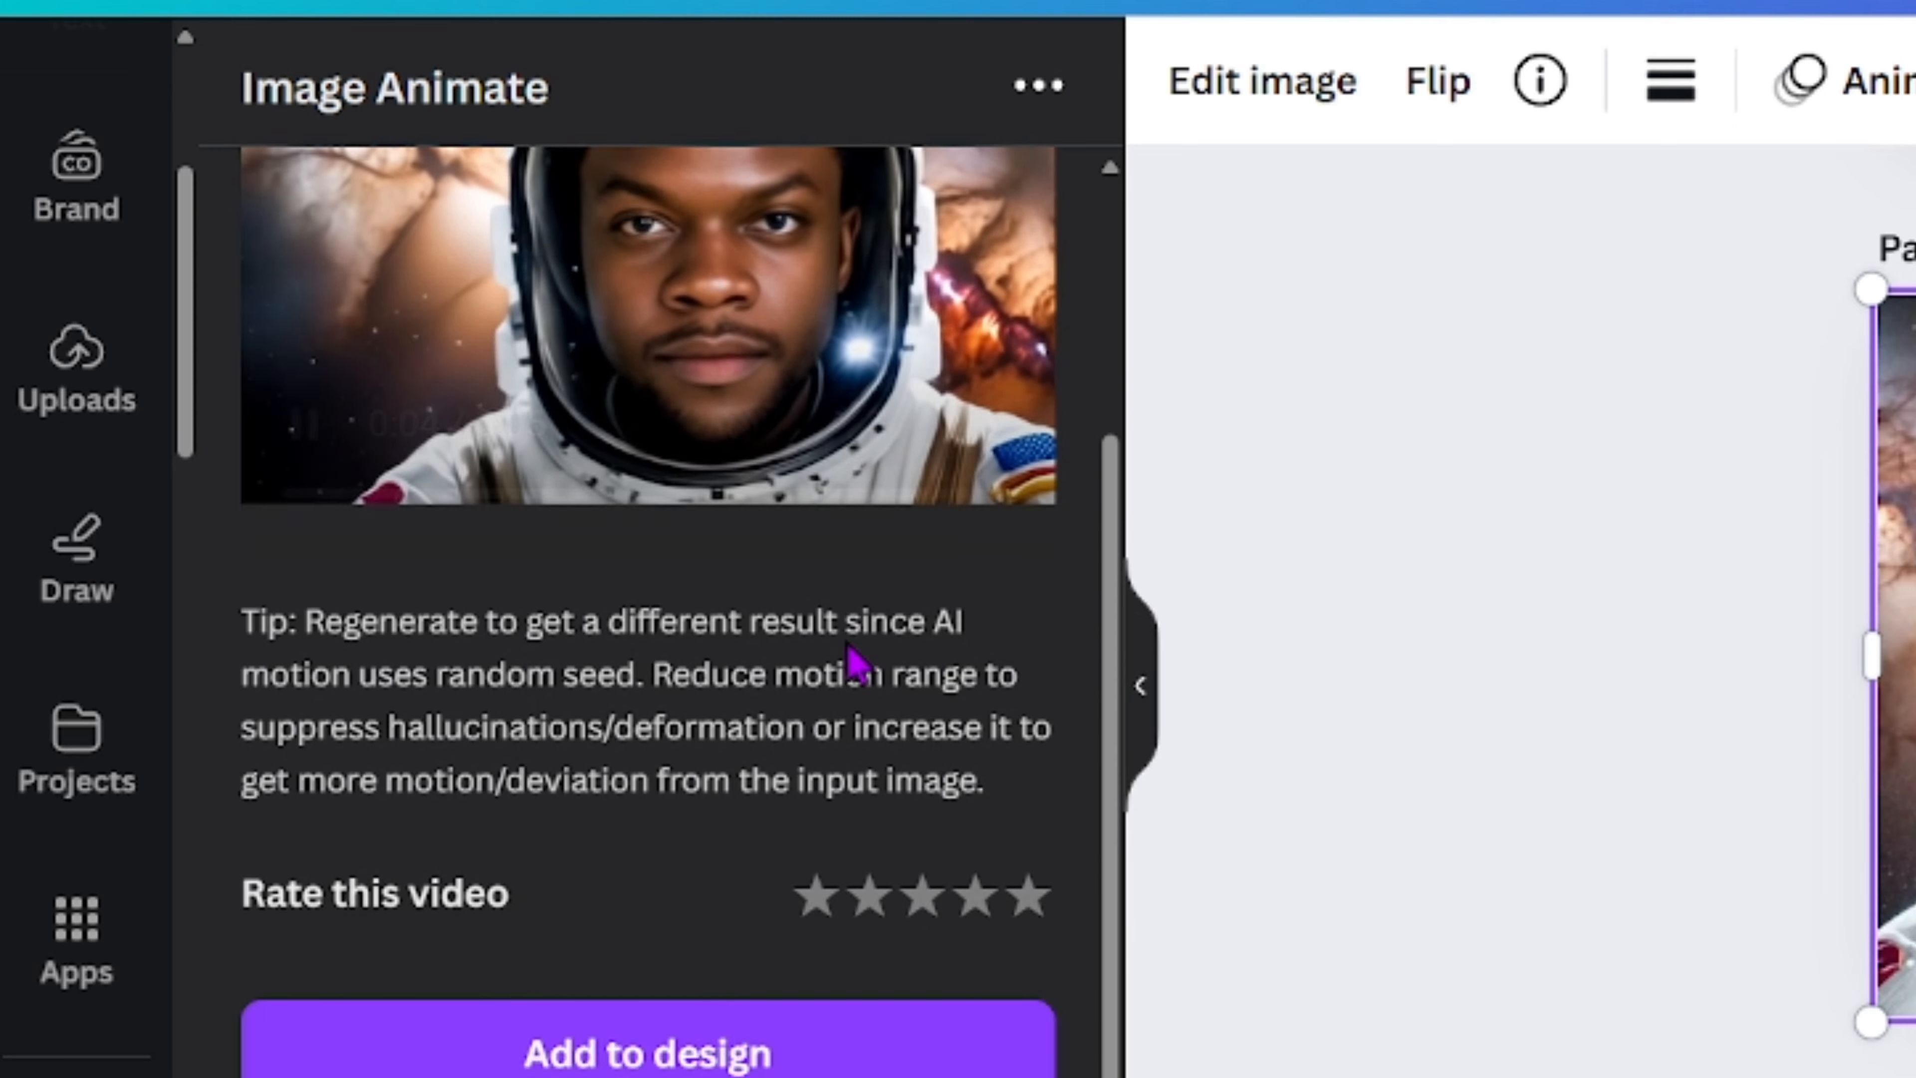
pyautogui.scroll(5, 855, 660)
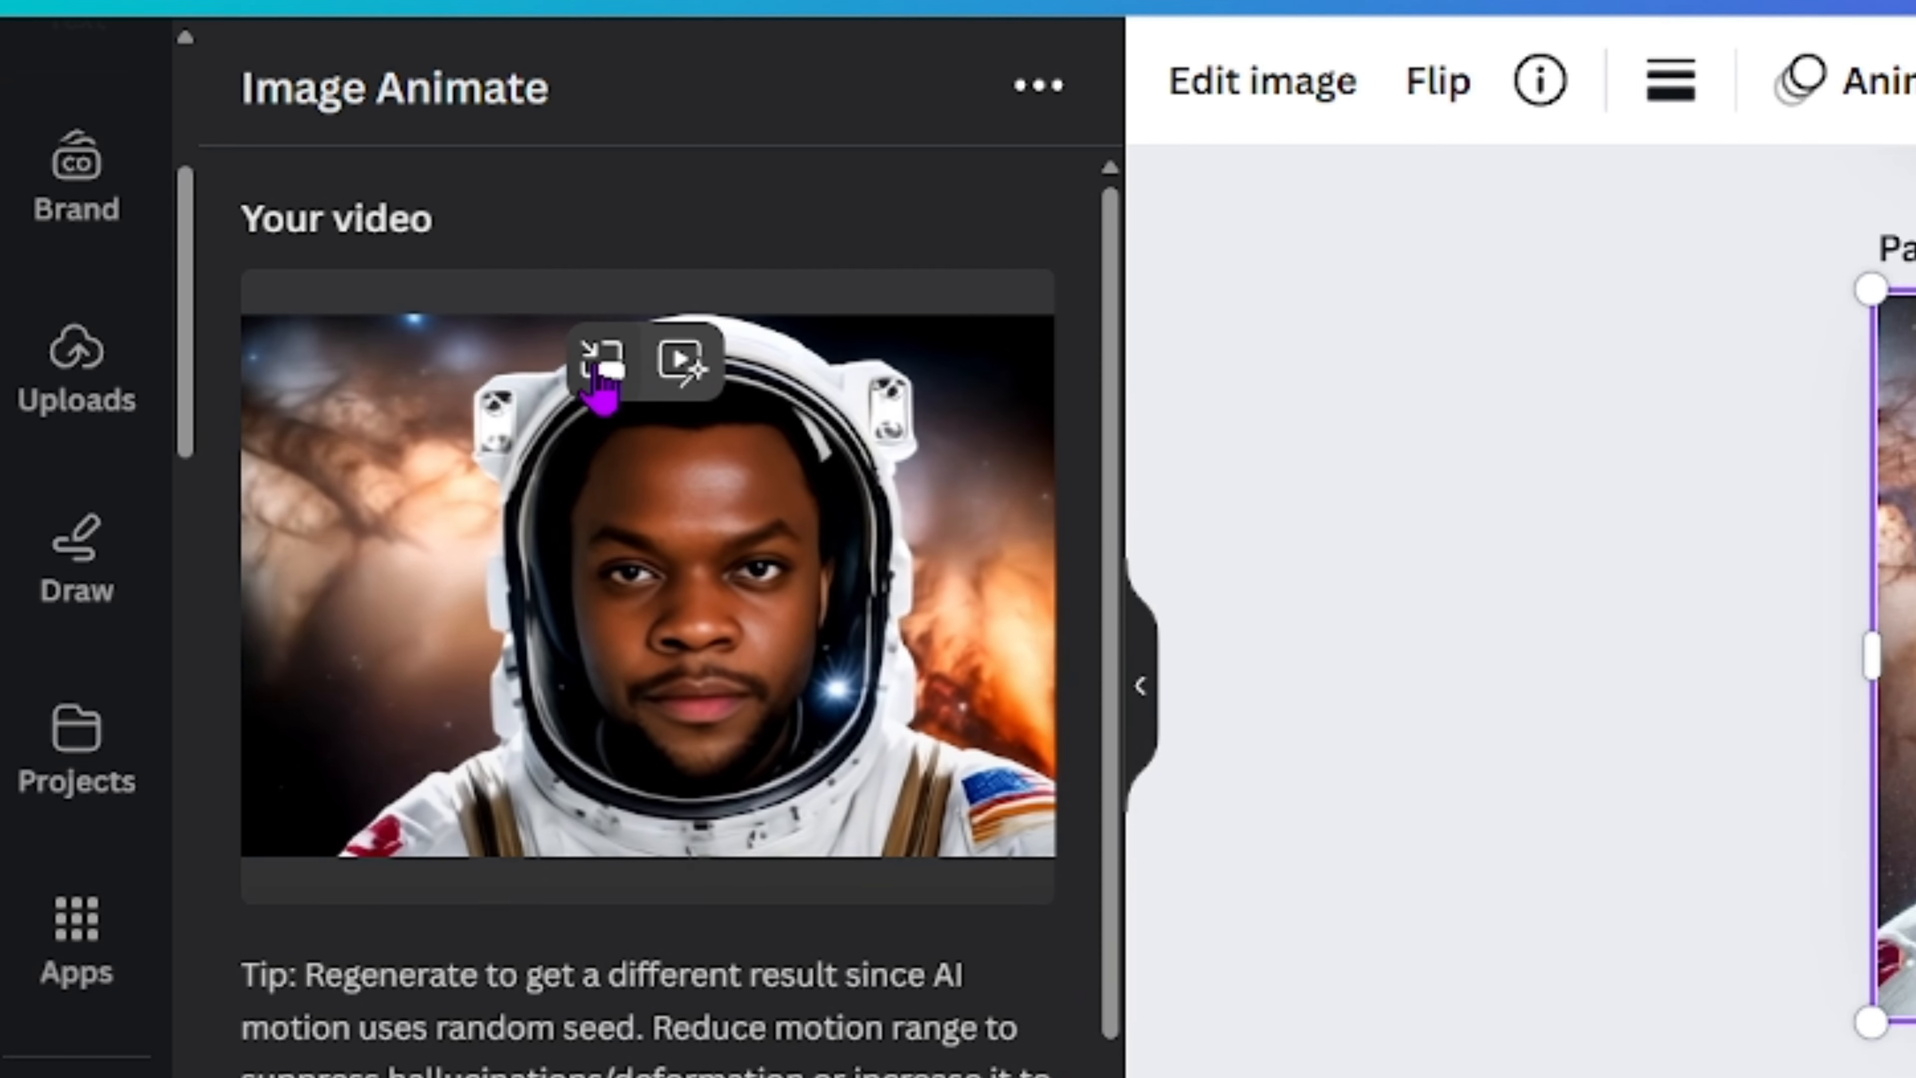
pyautogui.scroll(-5, 739, 672)
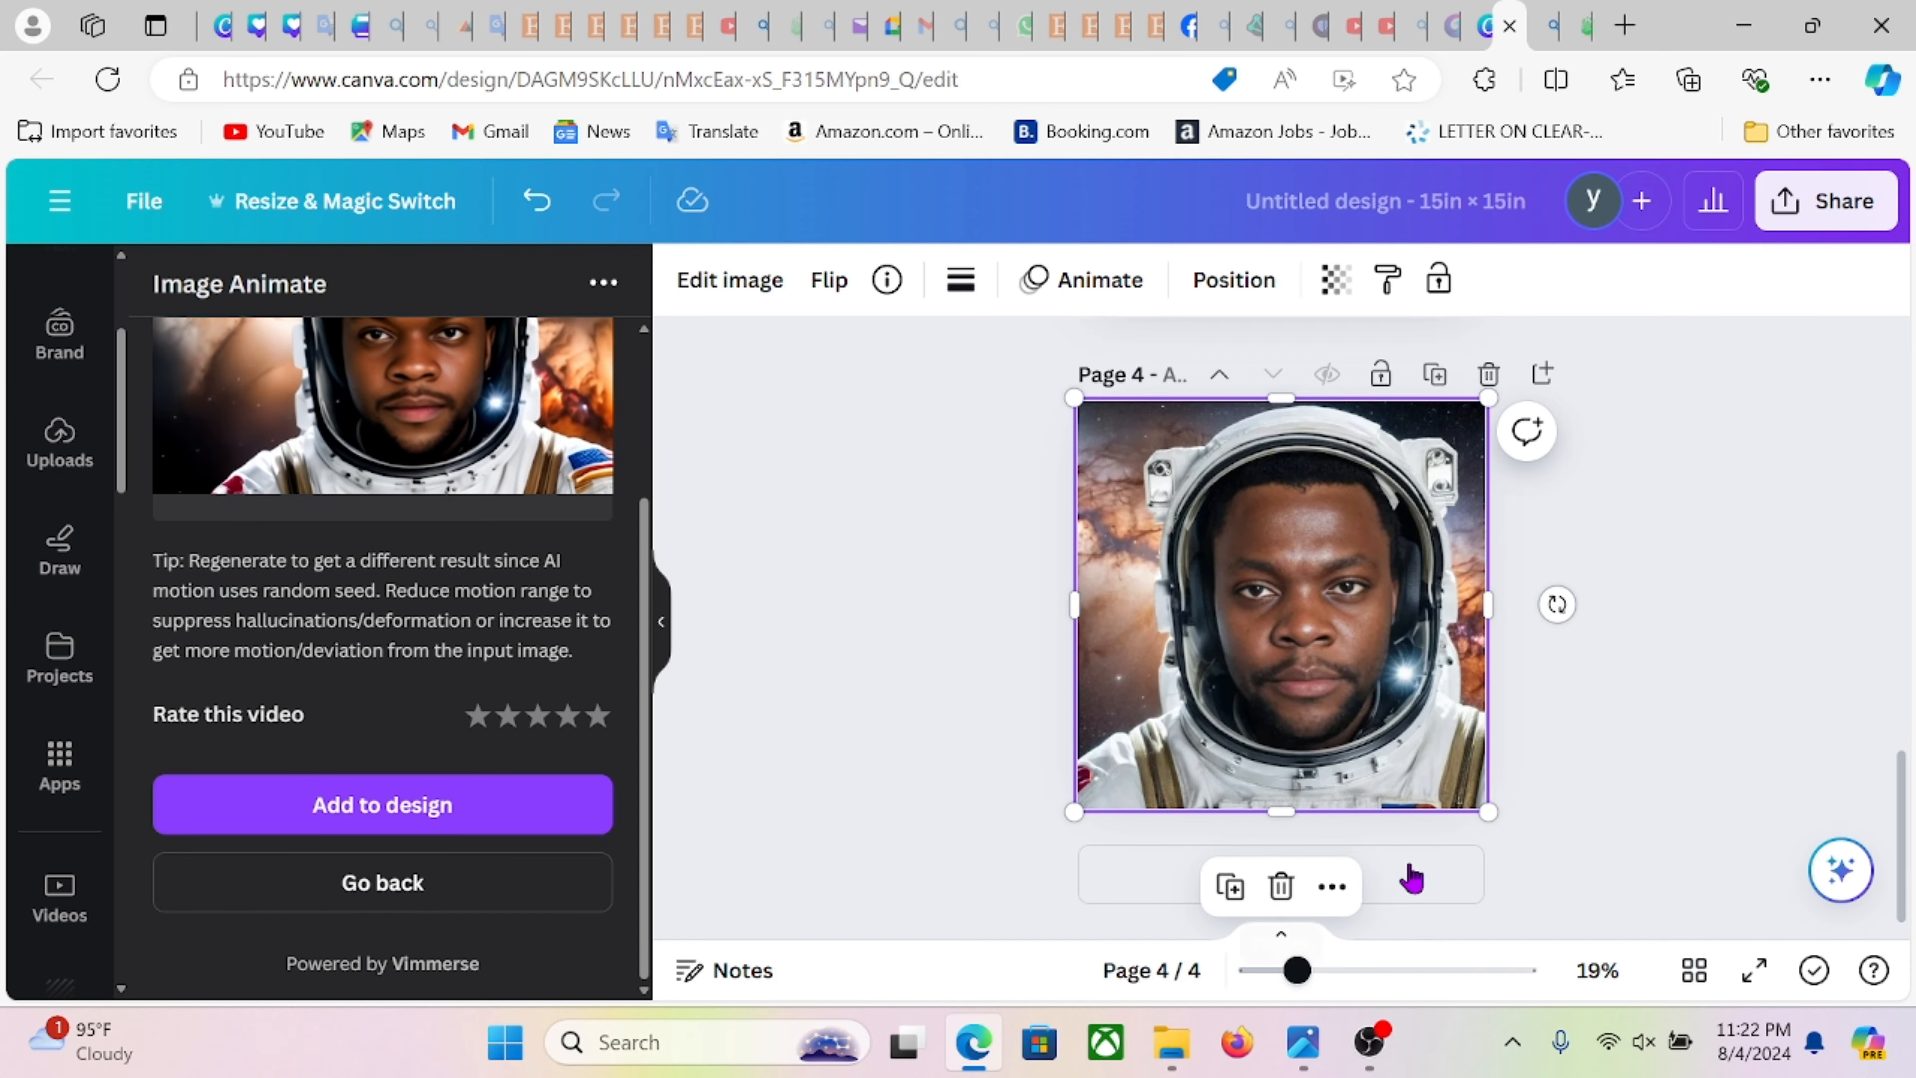
pyautogui.click(1574, 818)
pyautogui.click(1297, 879)
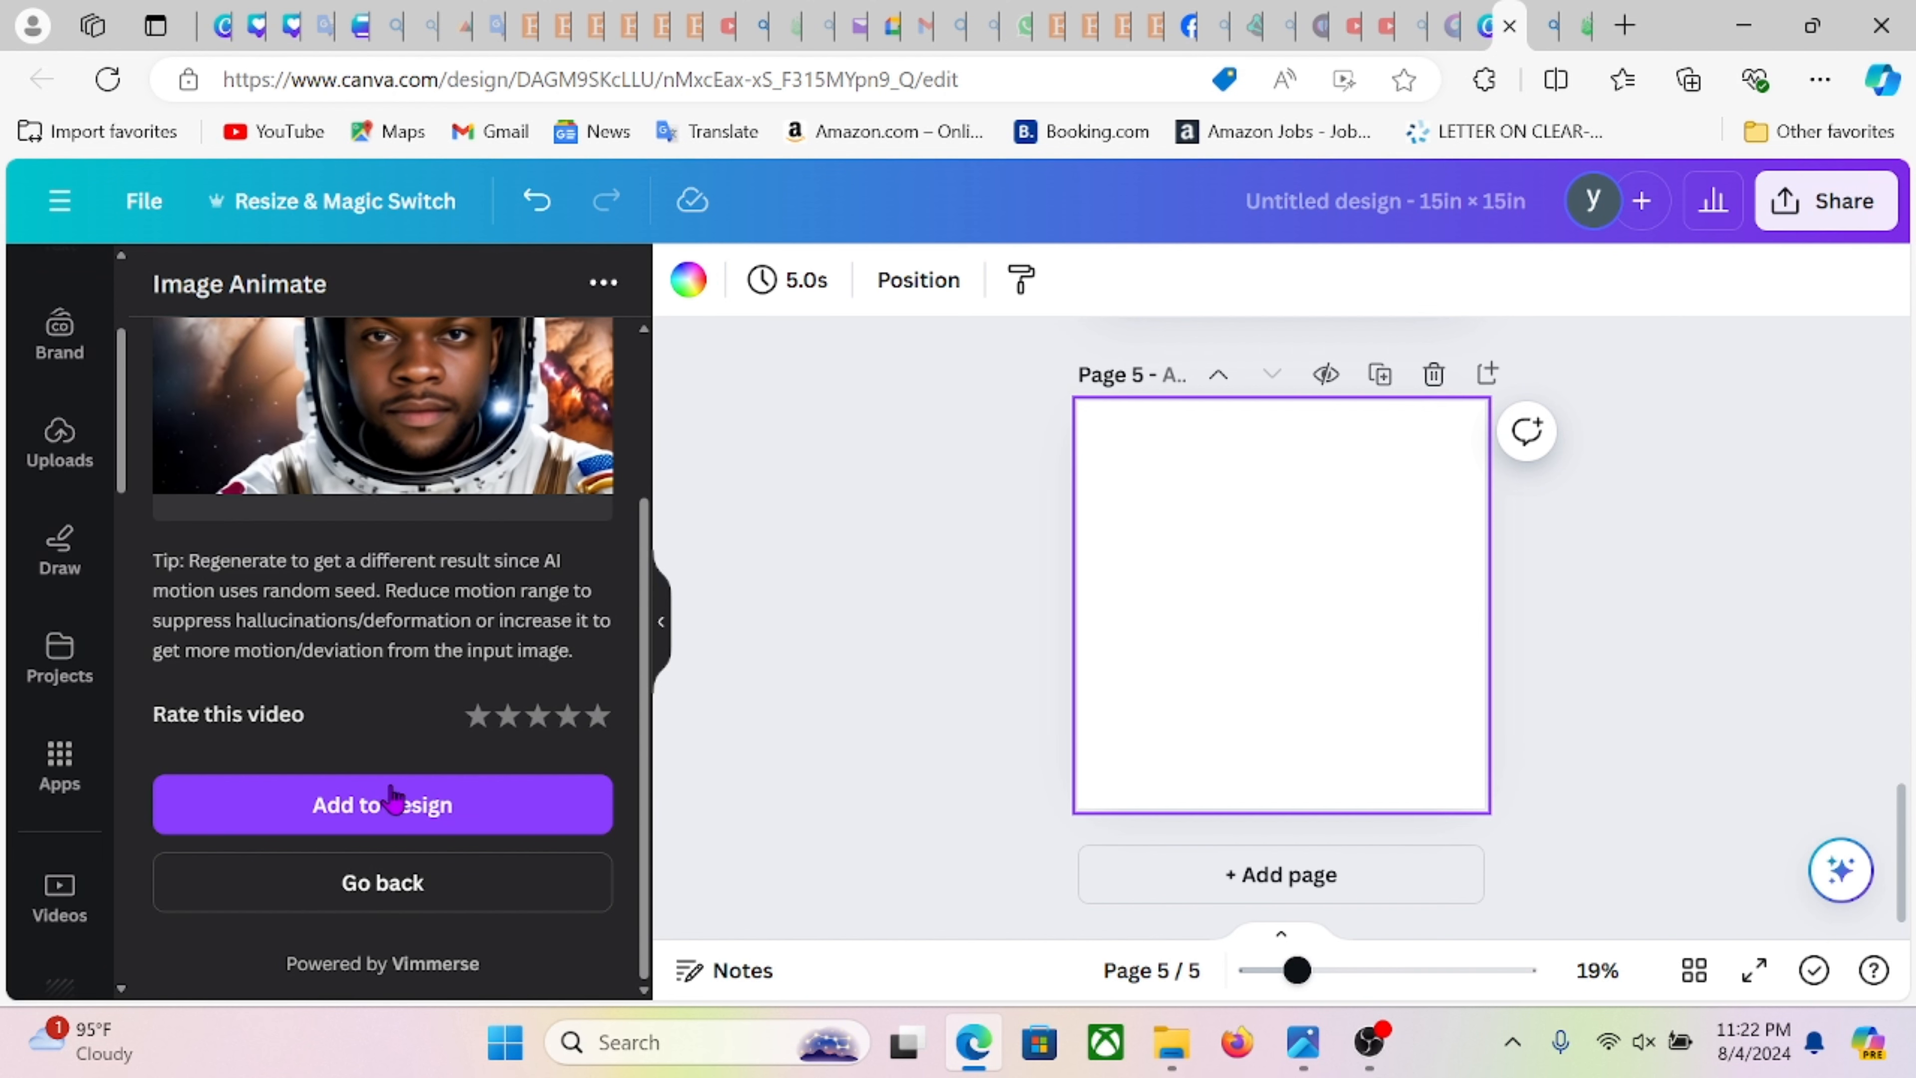
pyautogui.click(375, 806)
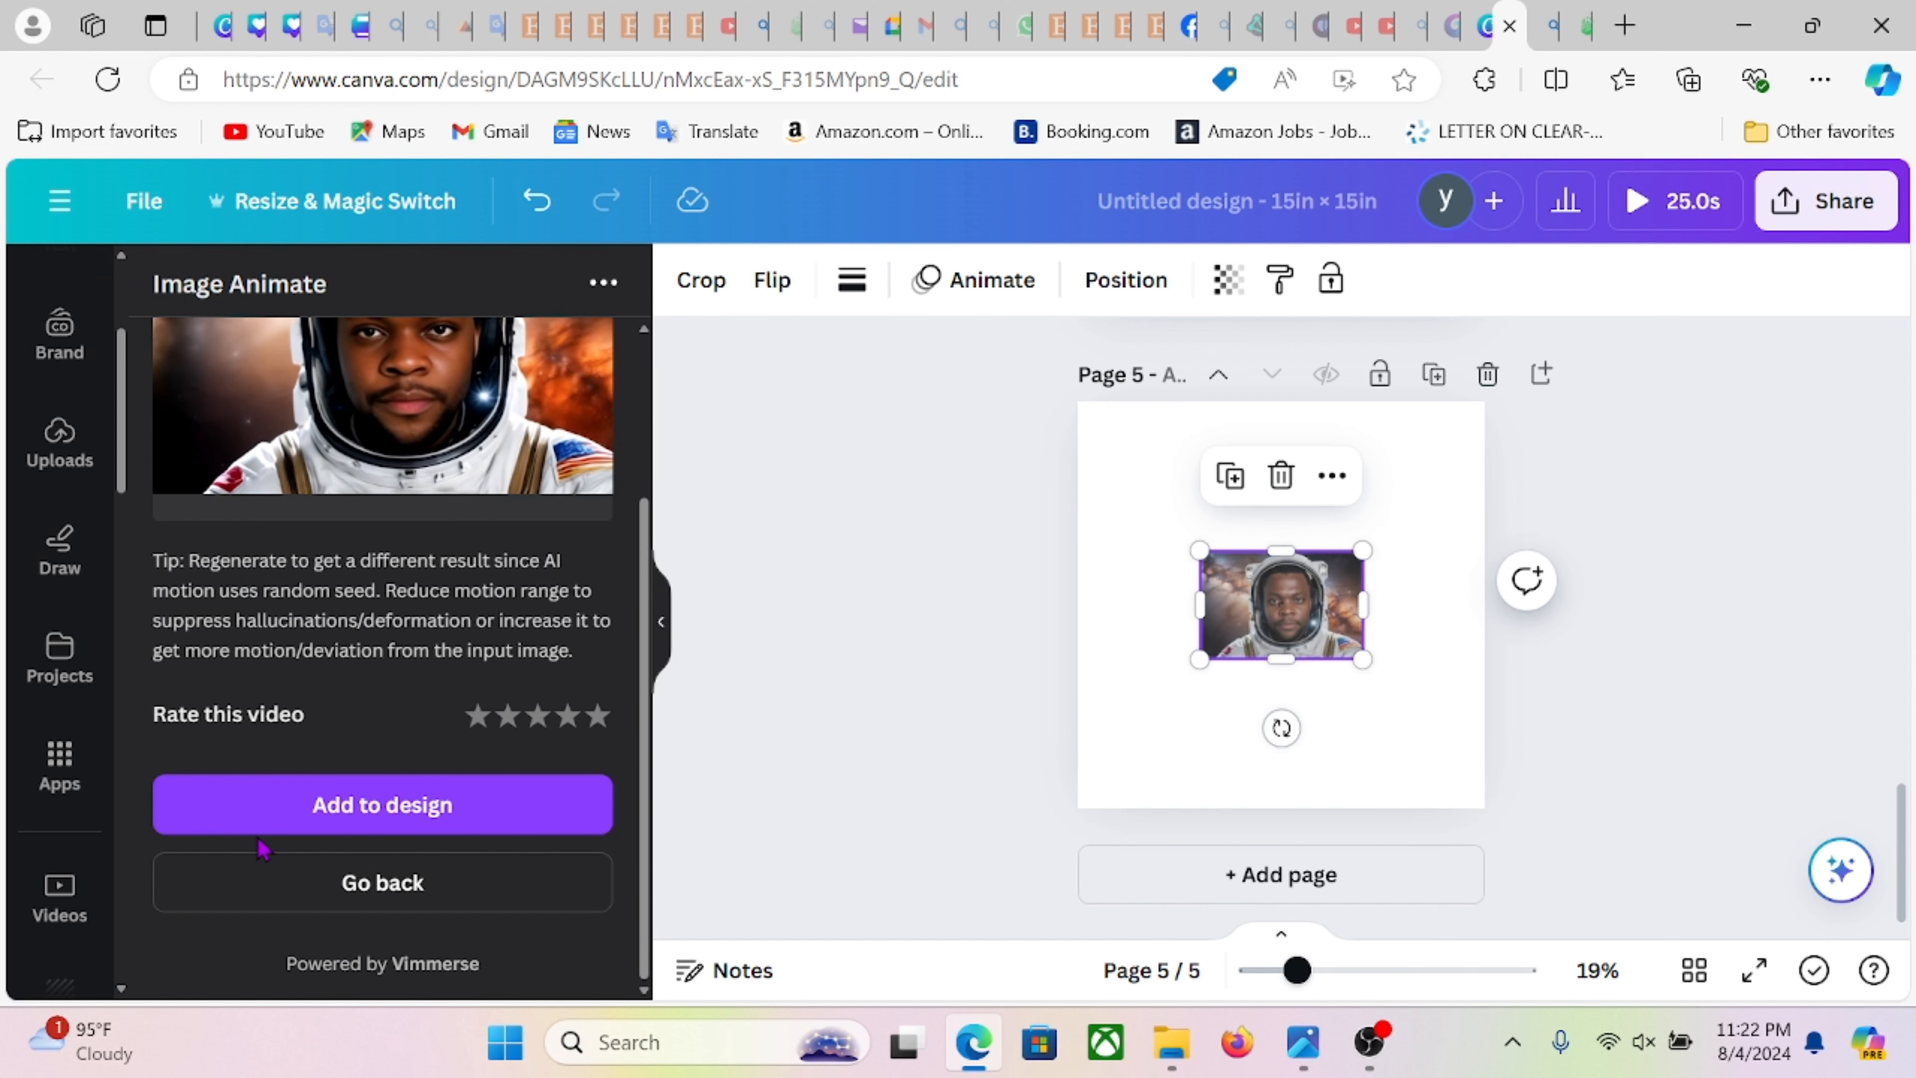
# - Enlarge the astronaut video to span the full width of page 5 and play it back
pyautogui.moveTo(1394, 668); pyautogui.dragTo(1485, 738)
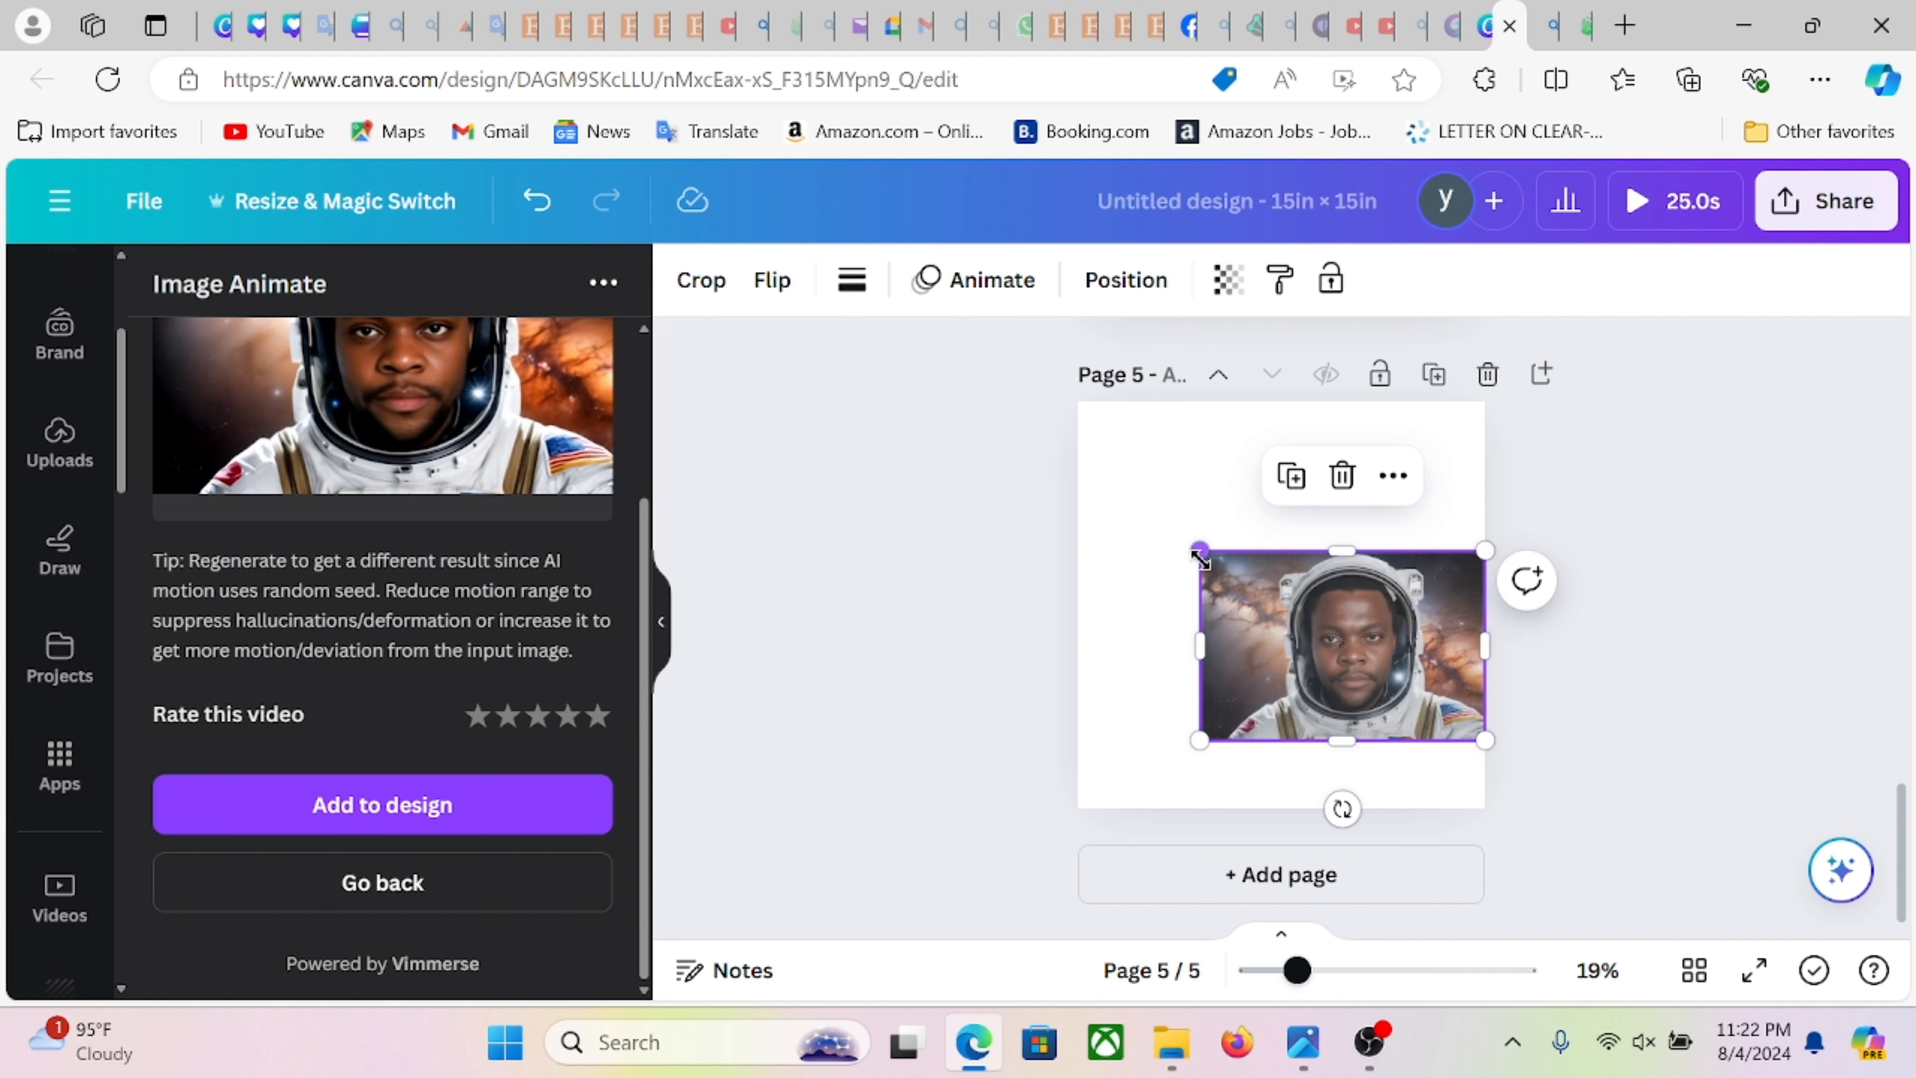
pyautogui.moveTo(1199, 555); pyautogui.dragTo(1079, 471)
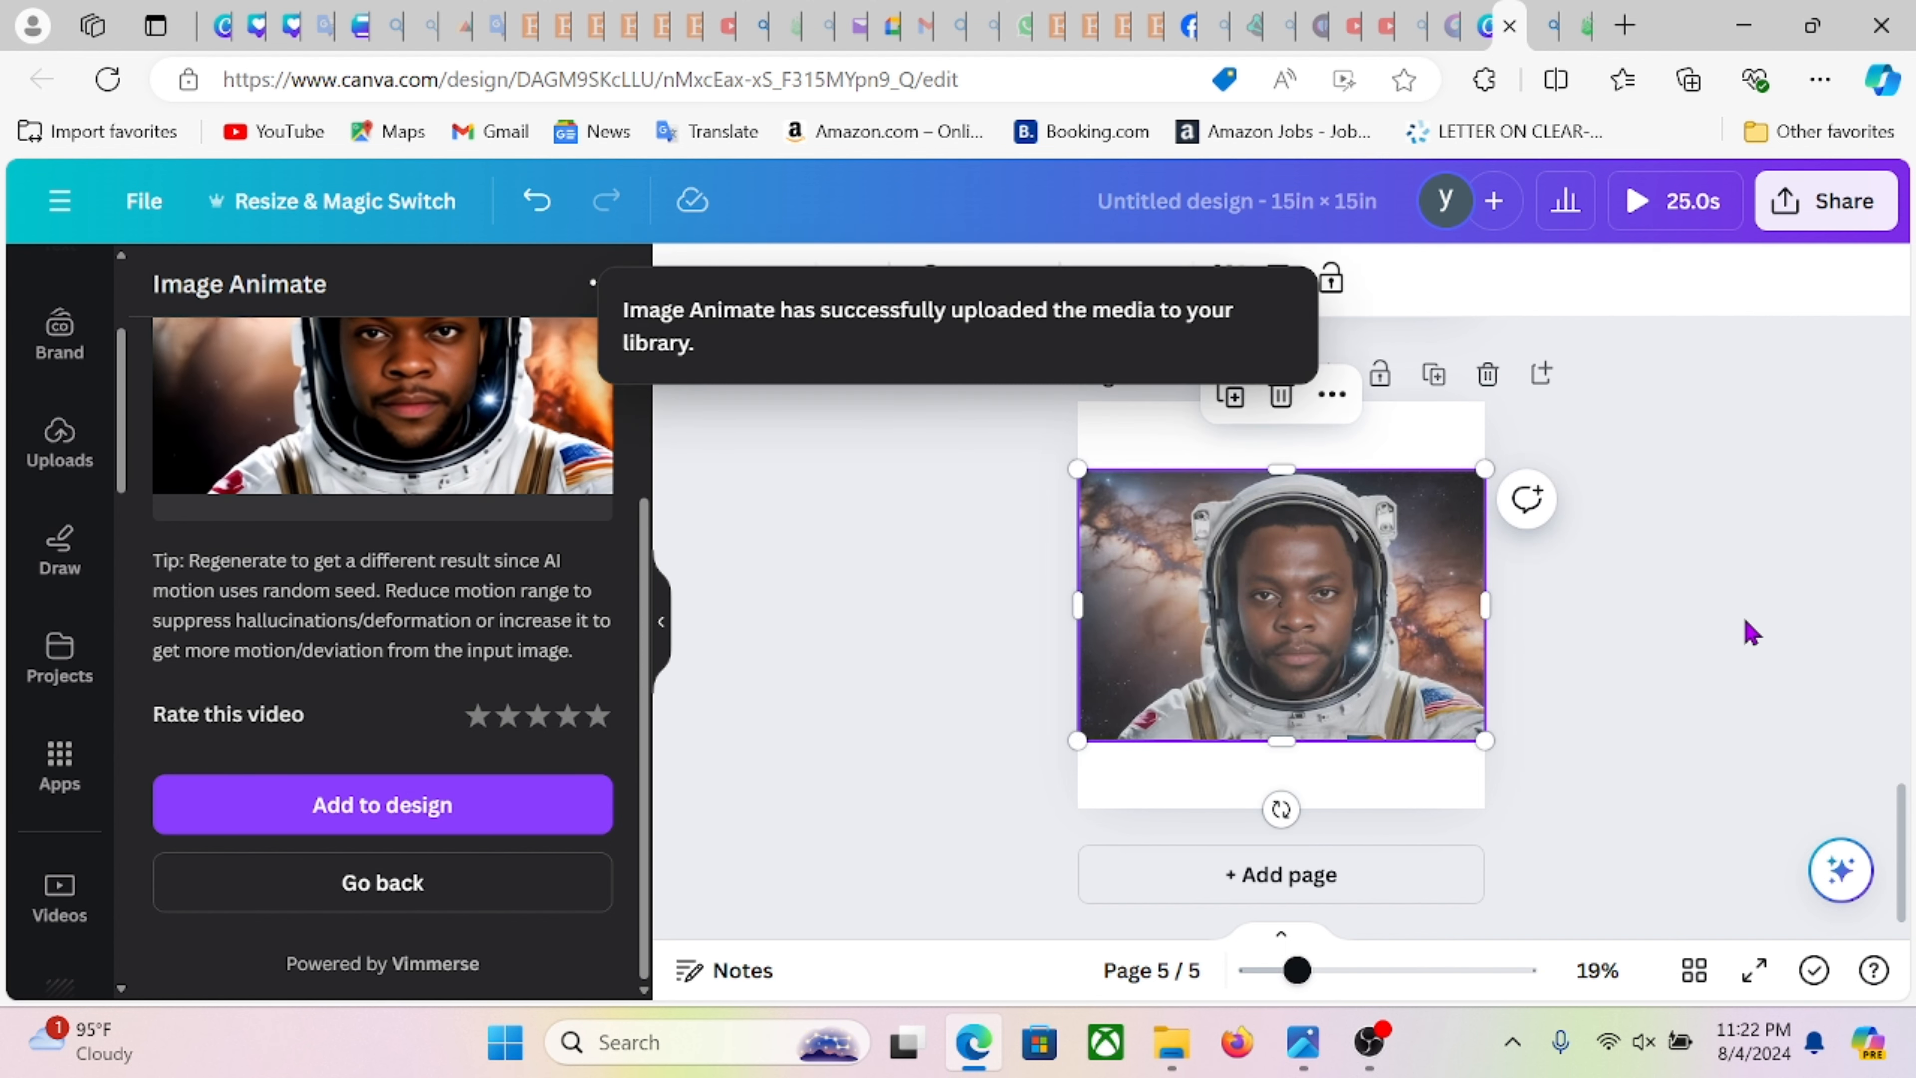
pyautogui.click(1700, 641)
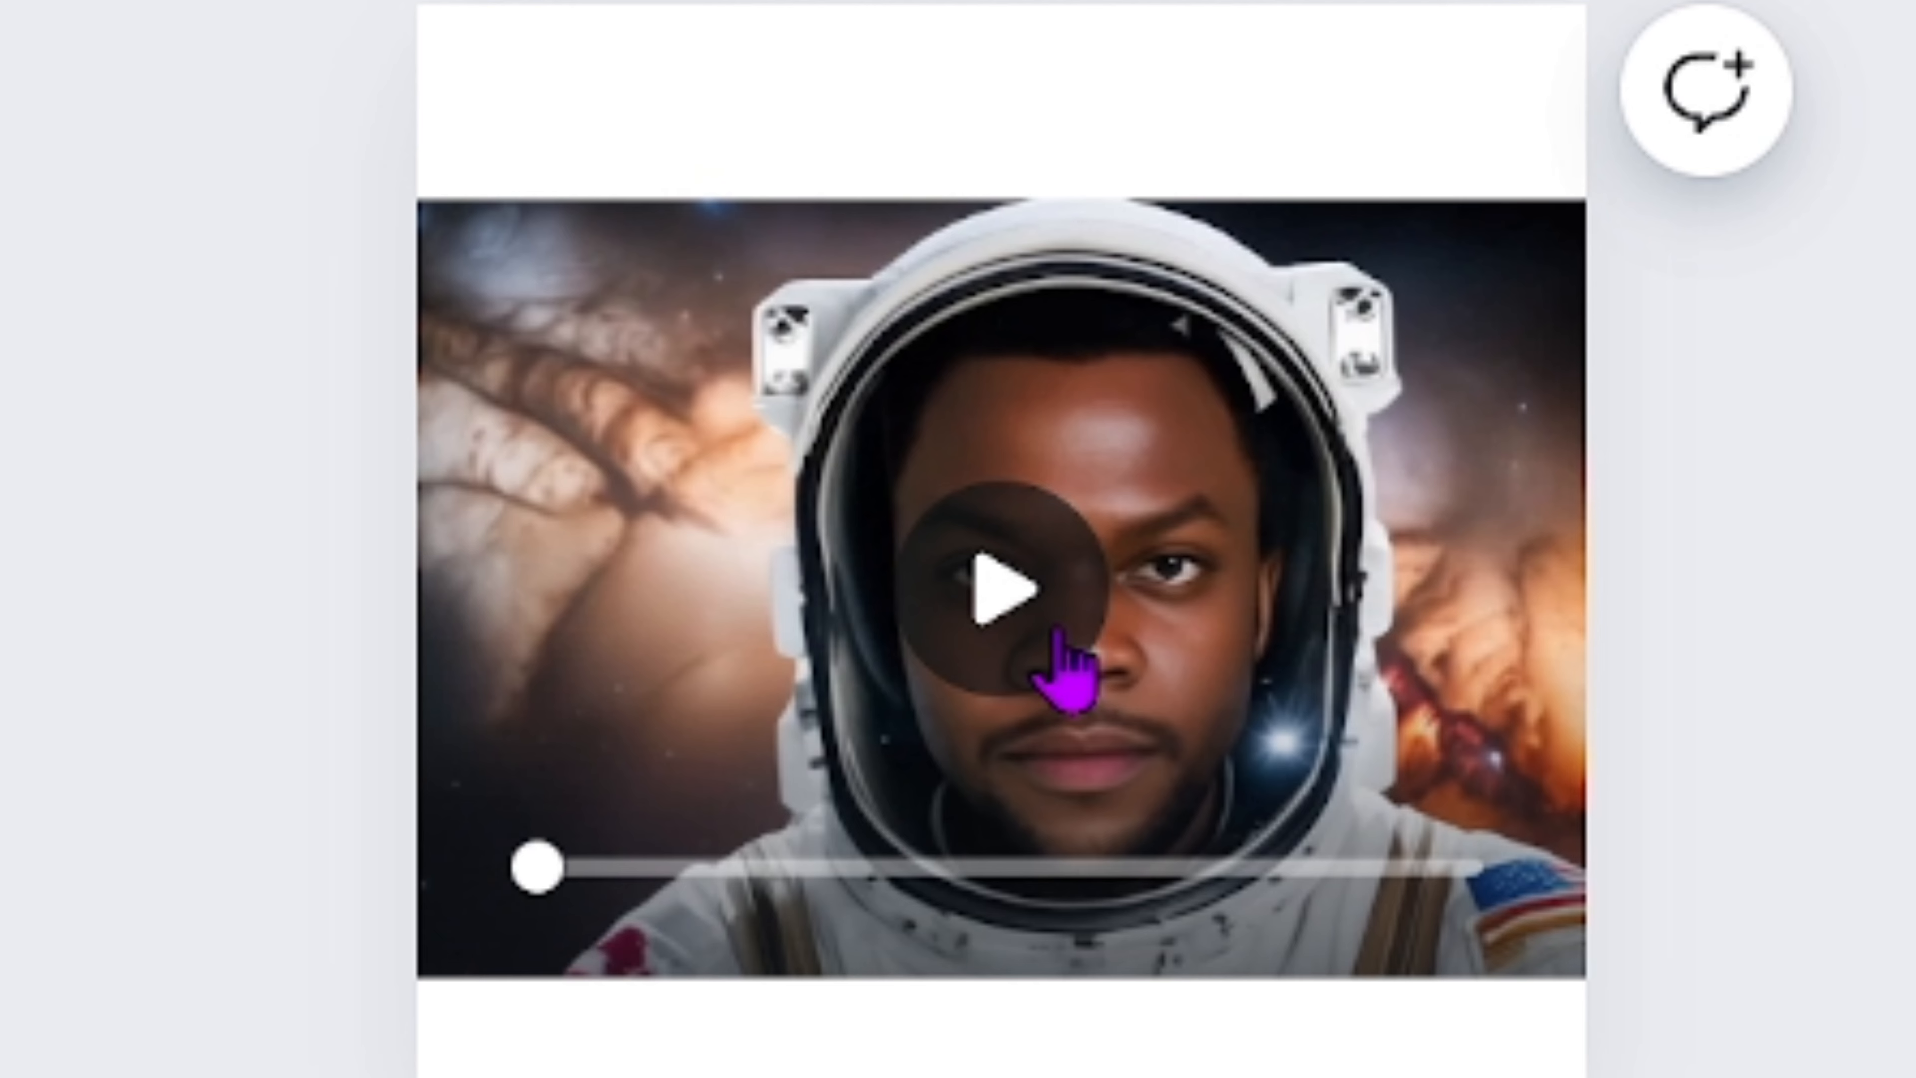
pyautogui.click(1297, 620)
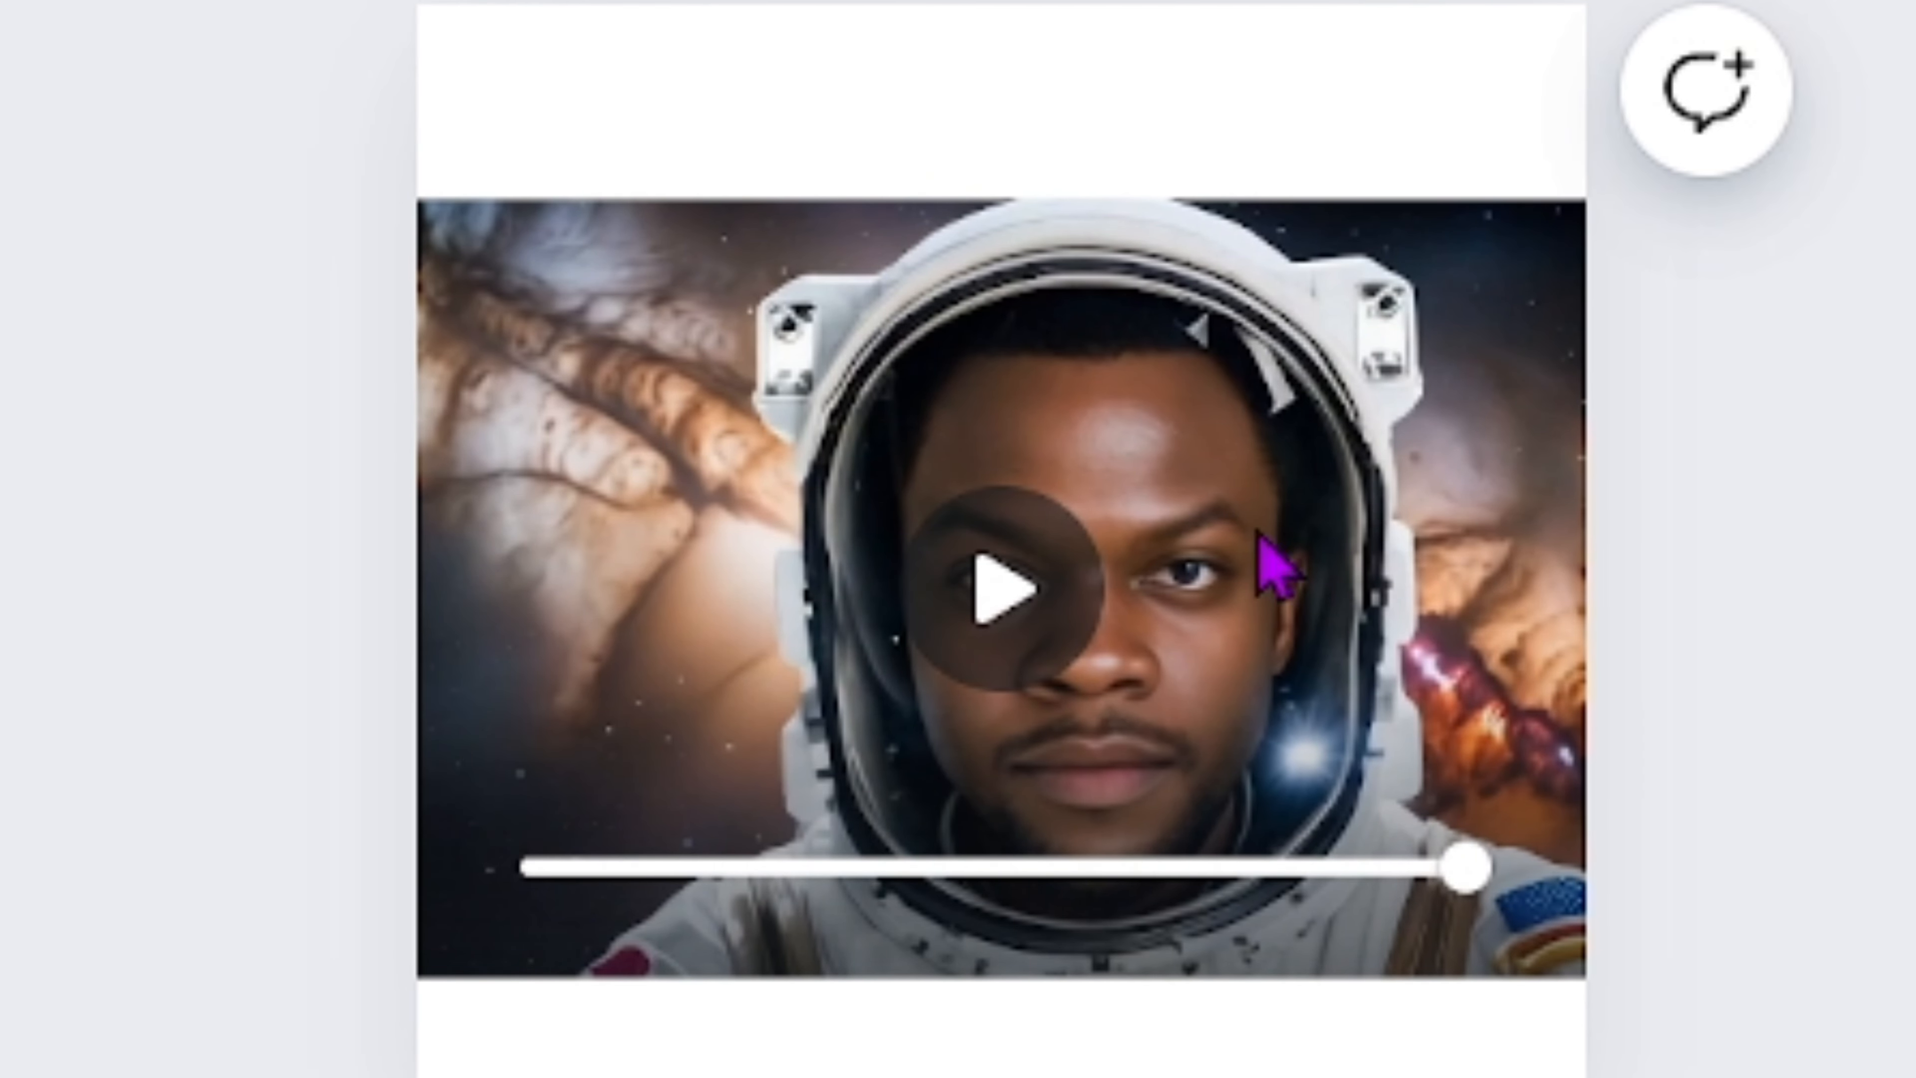
pyautogui.click(999, 597)
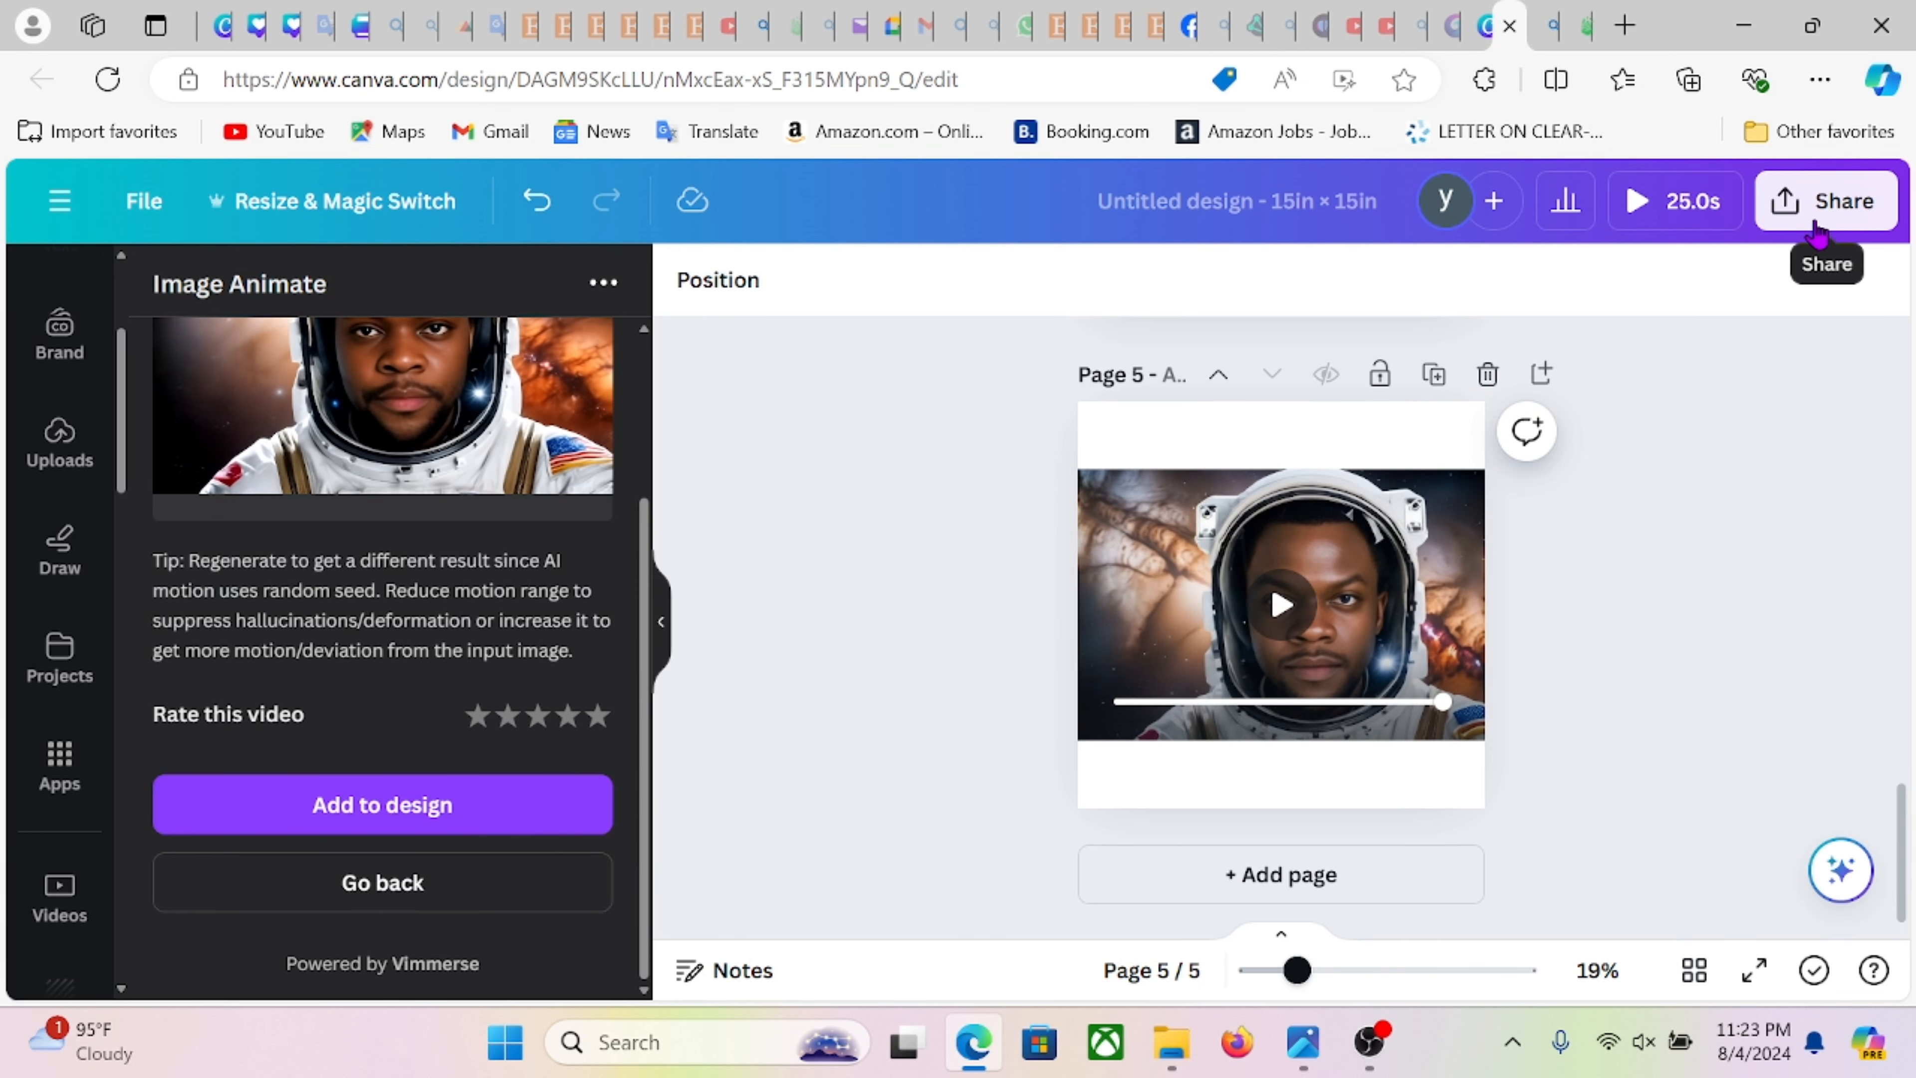
# - Open the download settings for the design as MP4 Video and raise the quality to 2,880 × 2,880 px
pyautogui.click(1818, 219)
pyautogui.scroll(-5, 1673, 623)
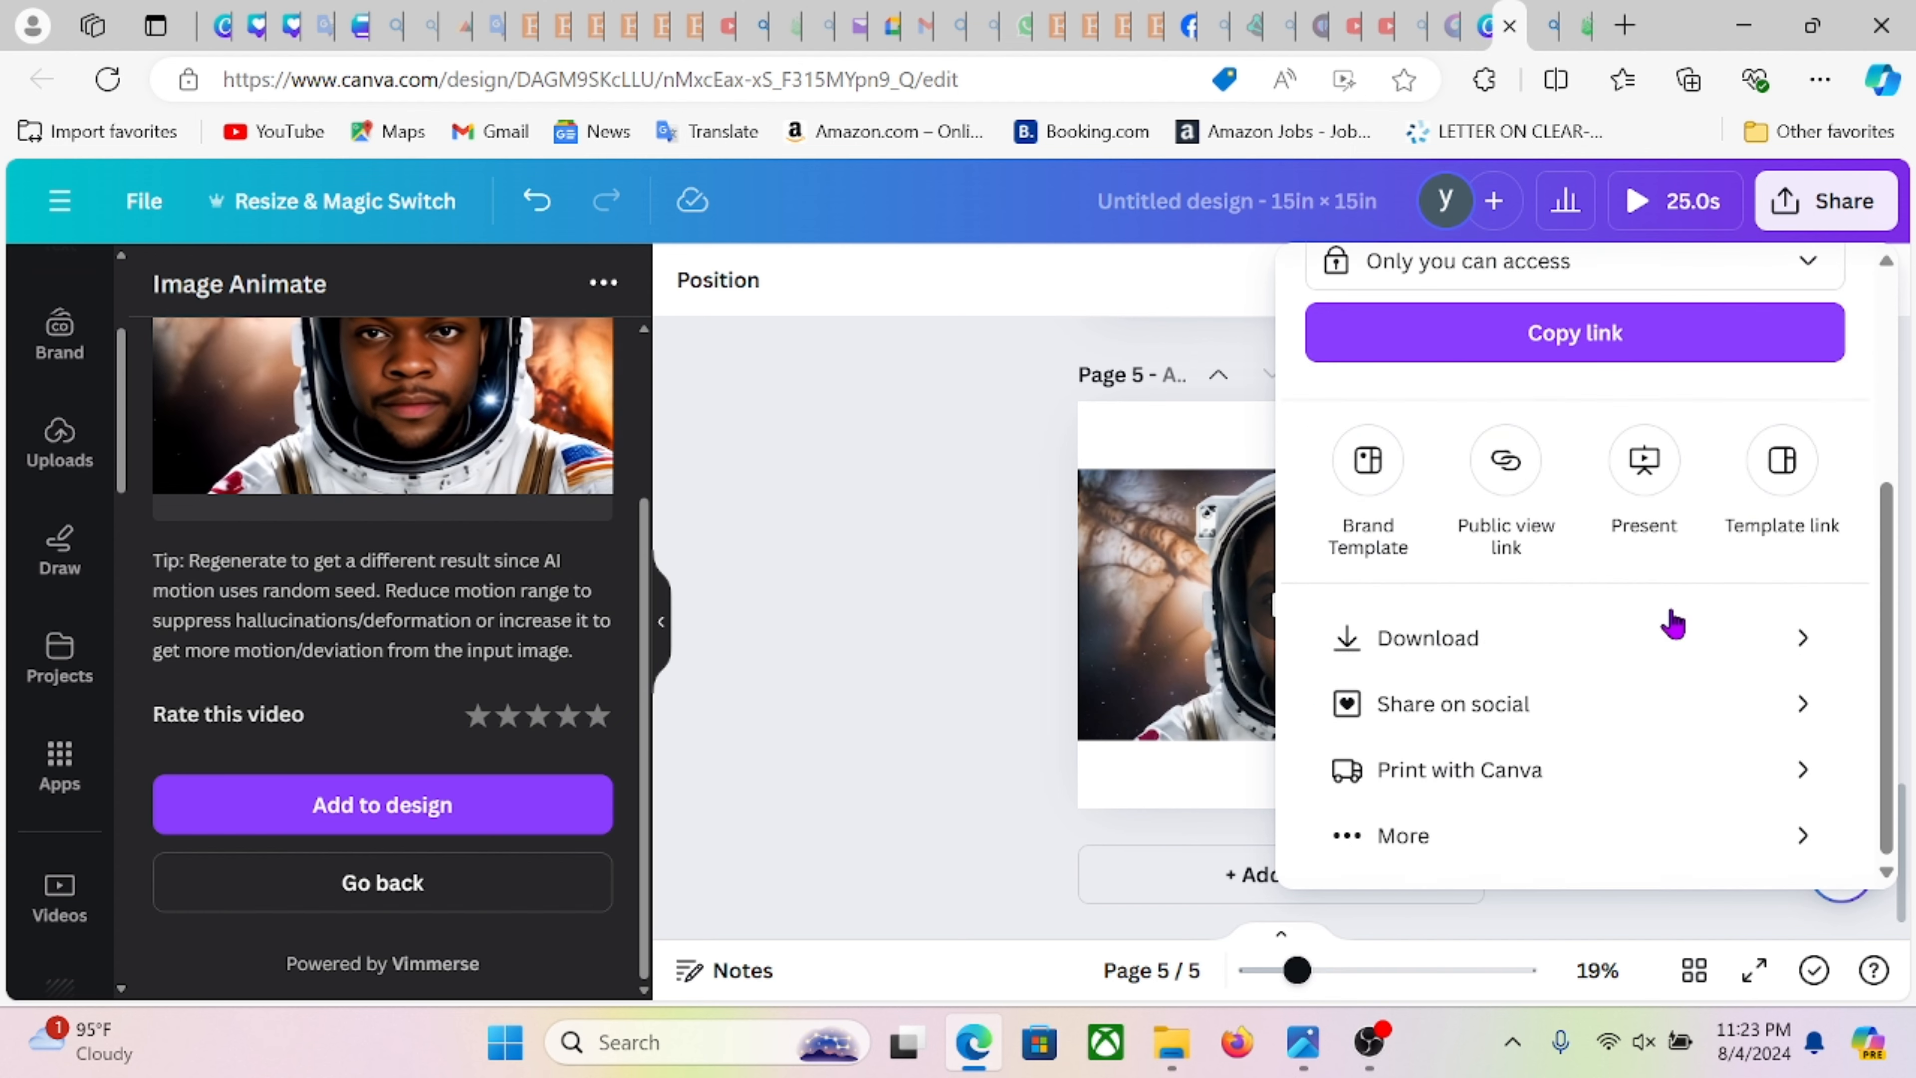
pyautogui.click(1823, 656)
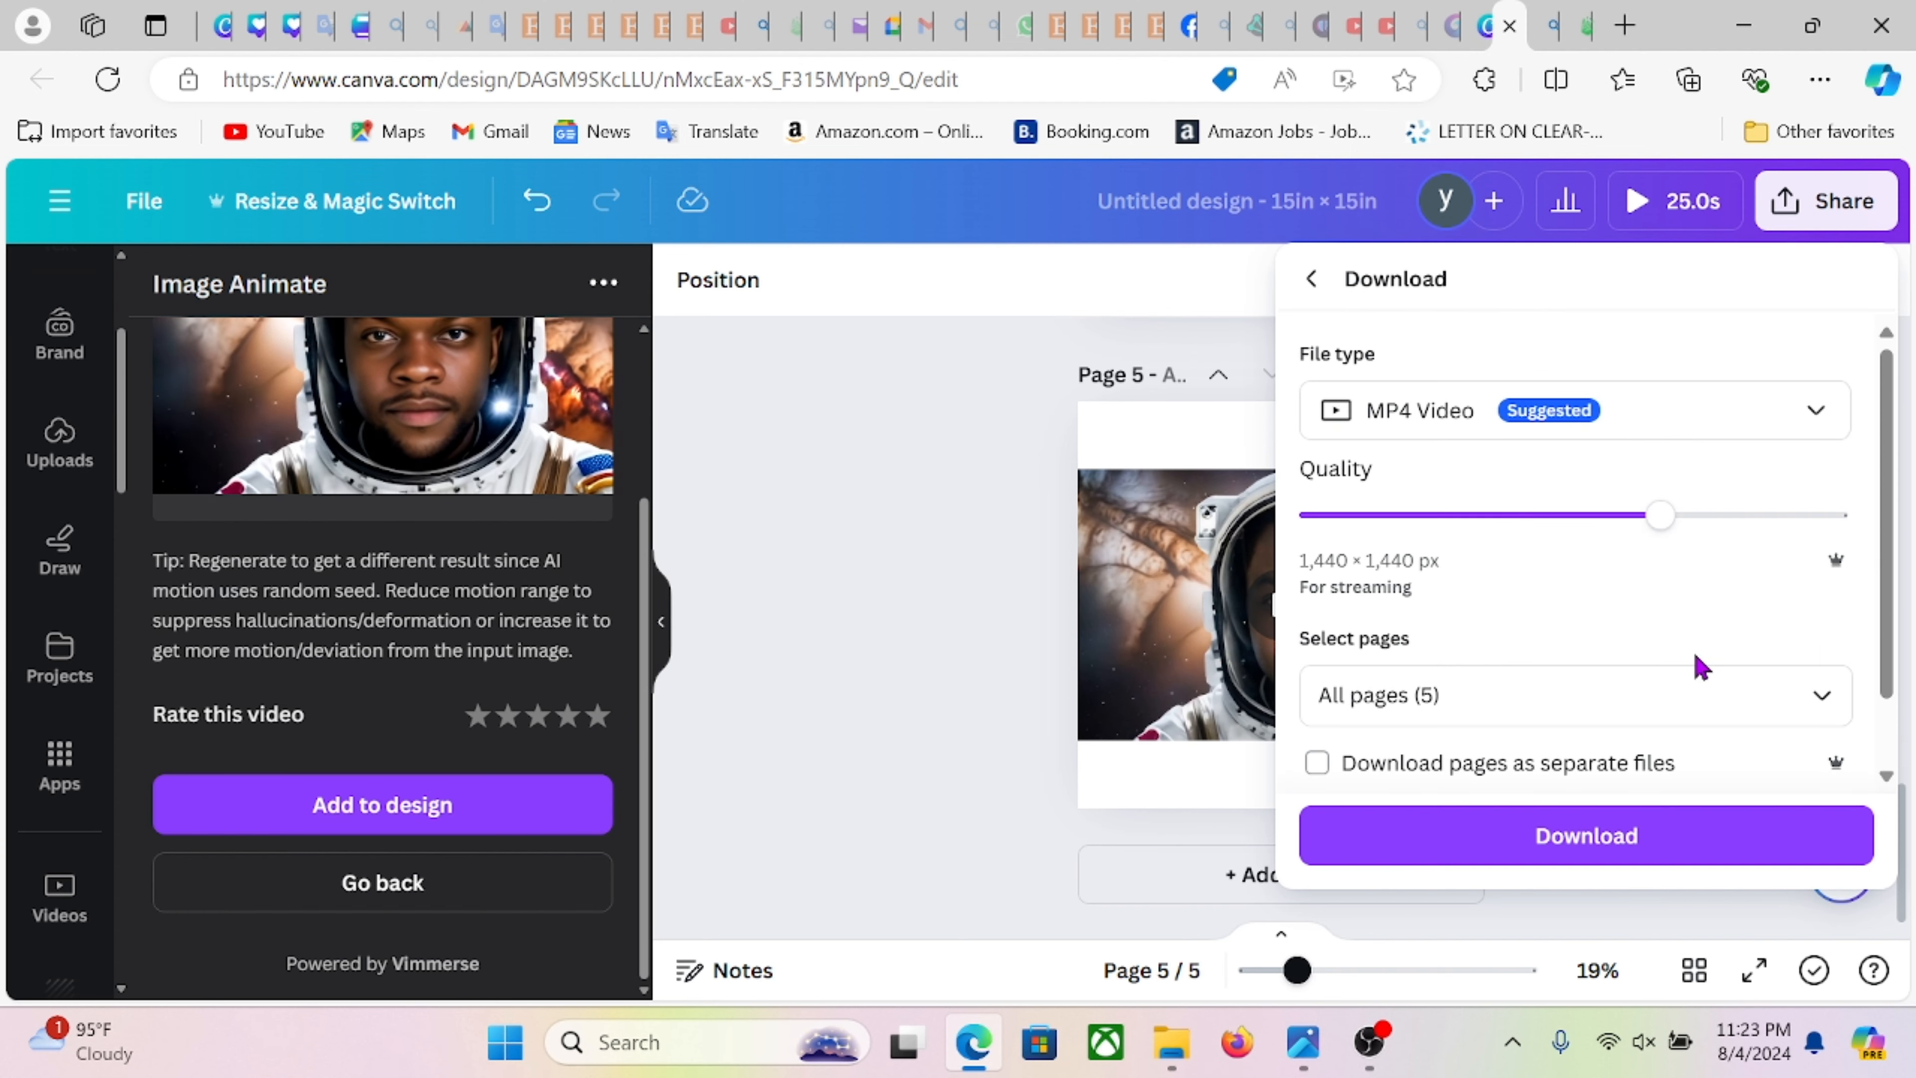
pyautogui.moveTo(1665, 526); pyautogui.dragTo(1867, 526)
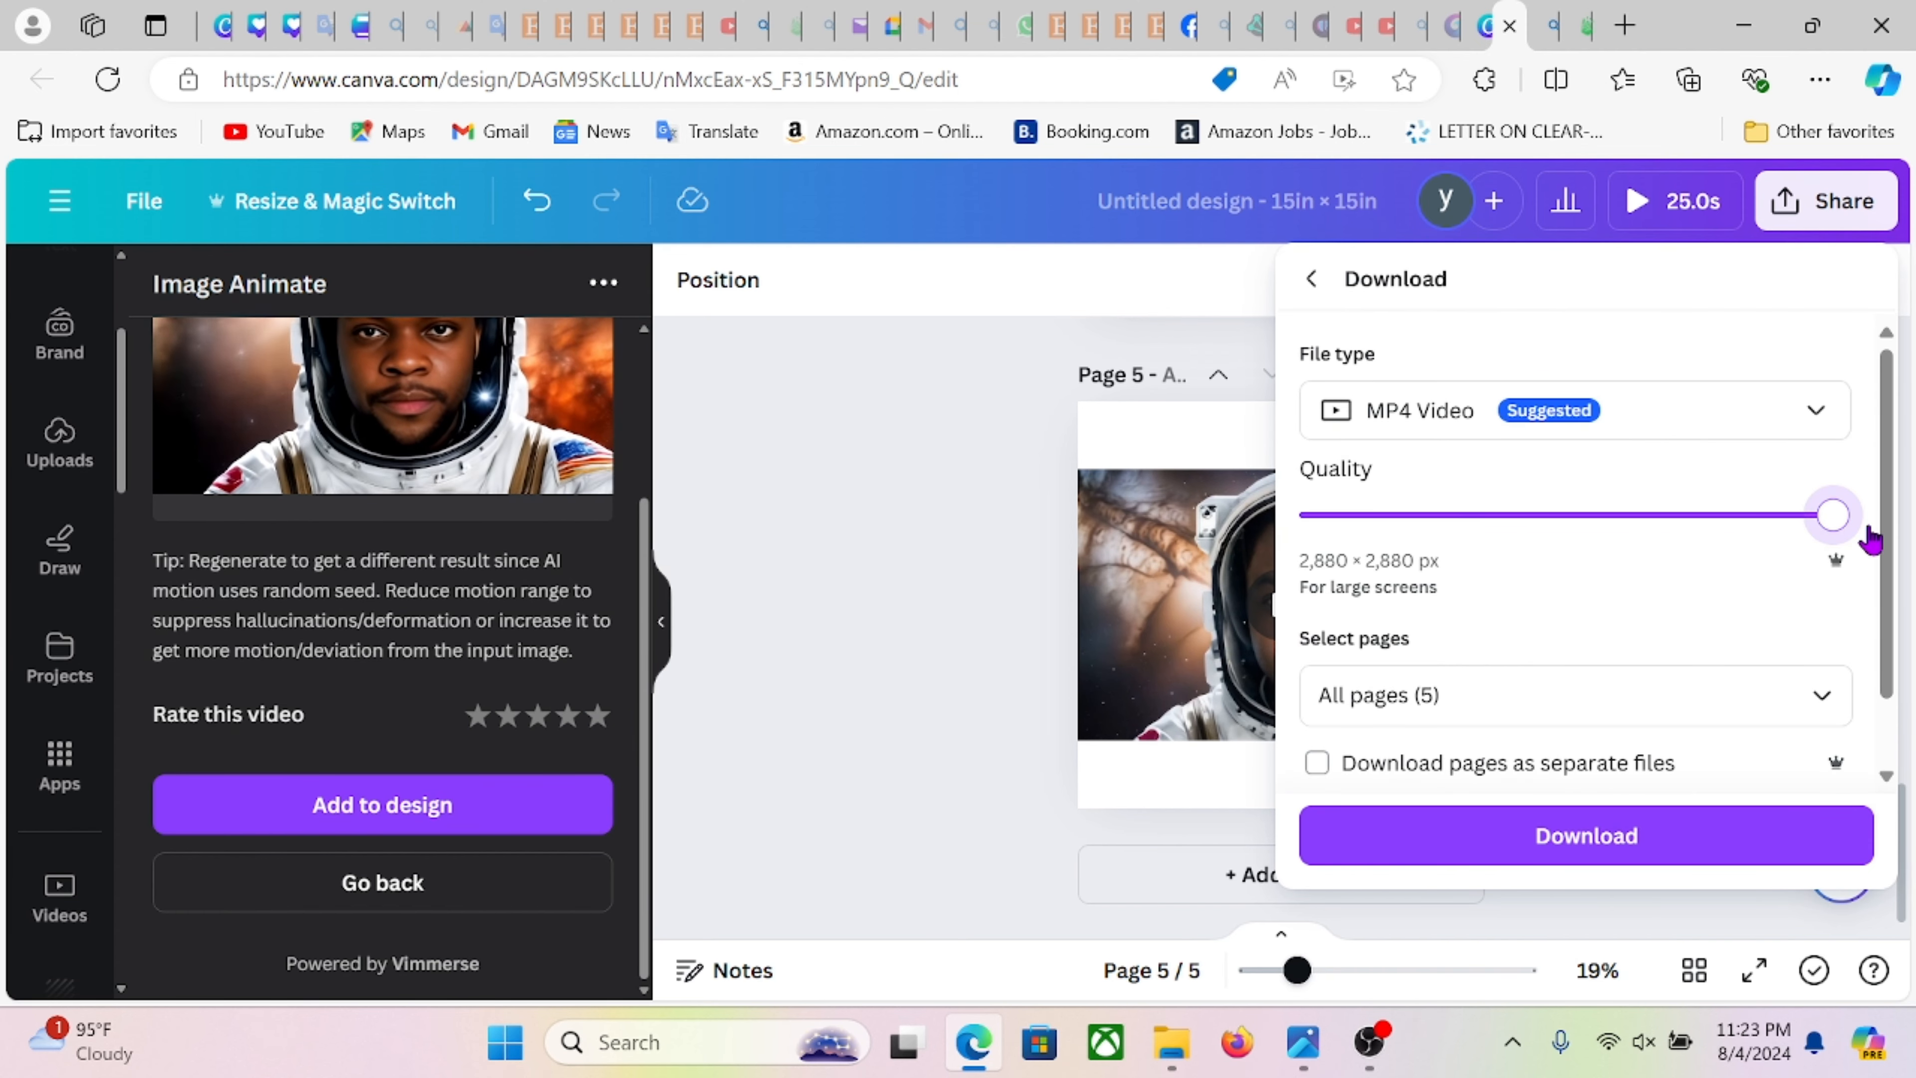
# - Limit the download to page 5 only and download the video
pyautogui.click(1821, 695)
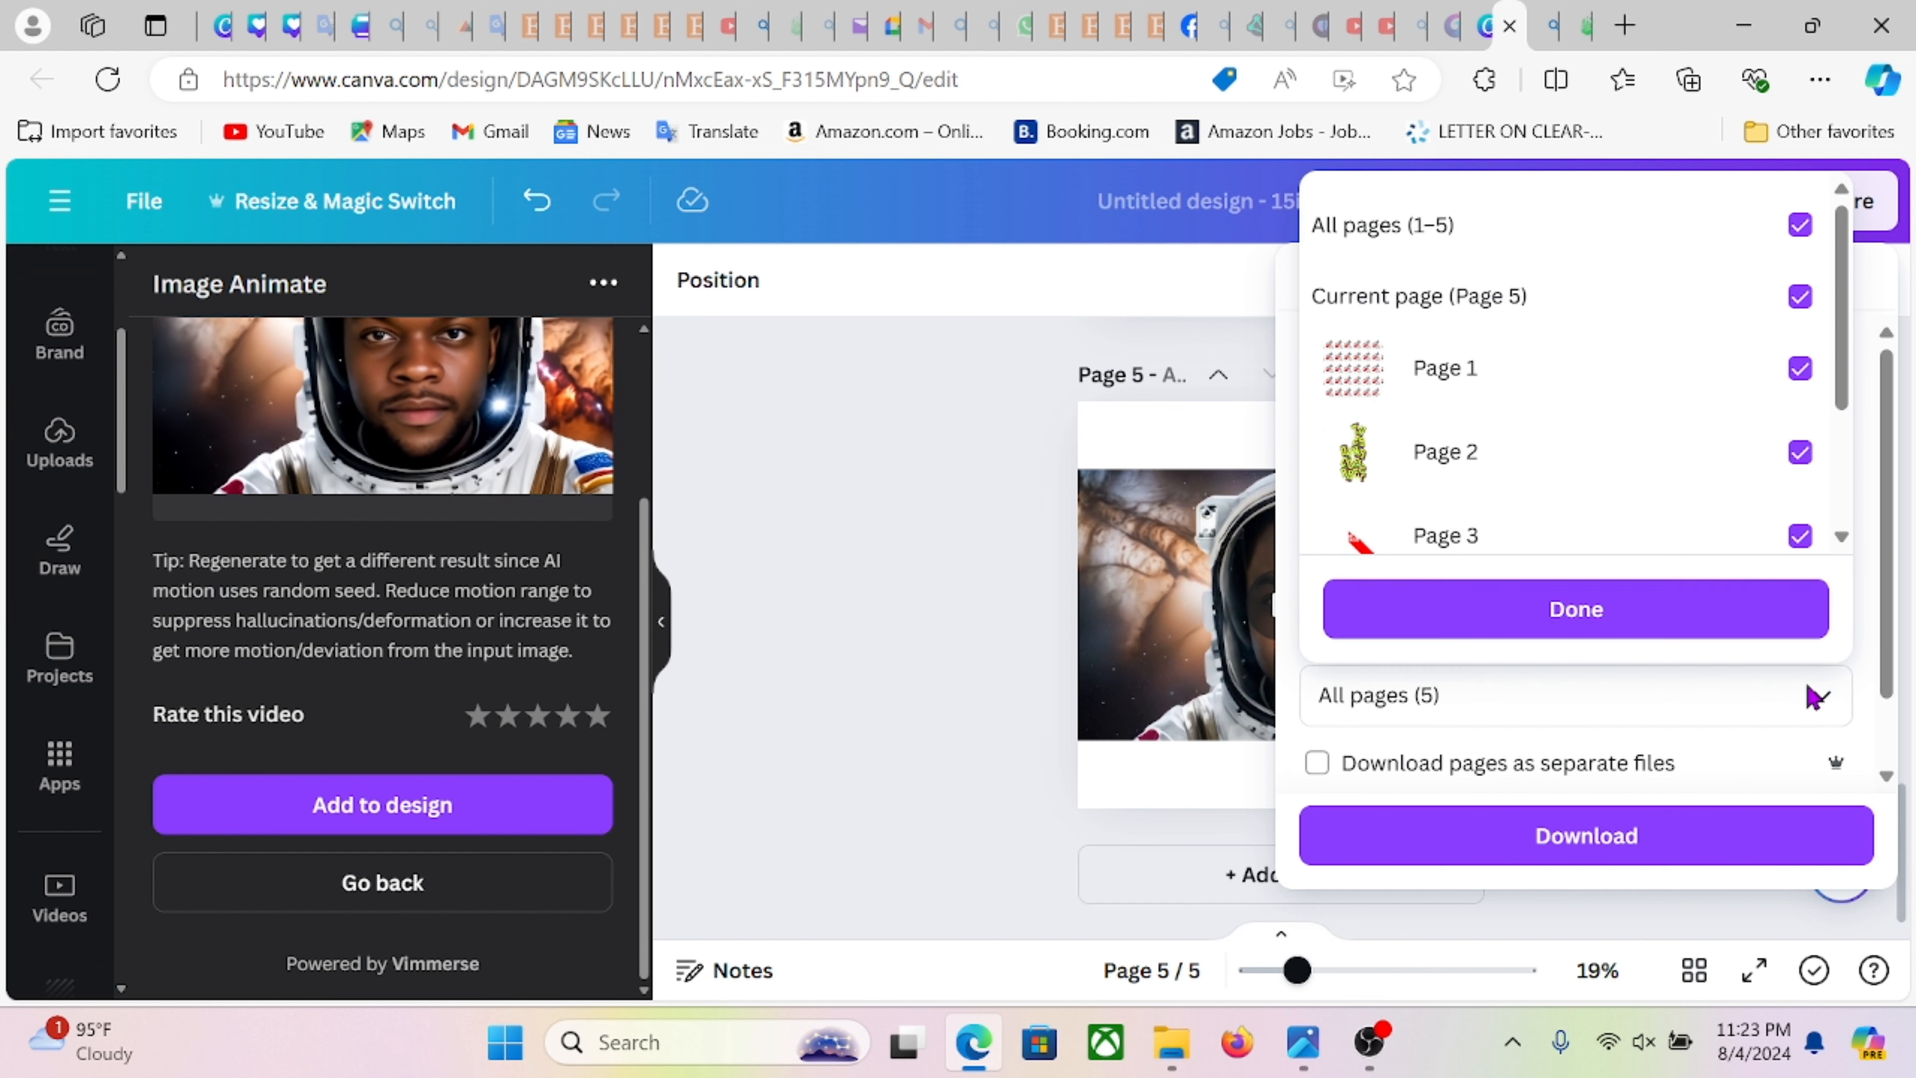
pyautogui.click(1808, 234)
pyautogui.scroll(-3, 1688, 452)
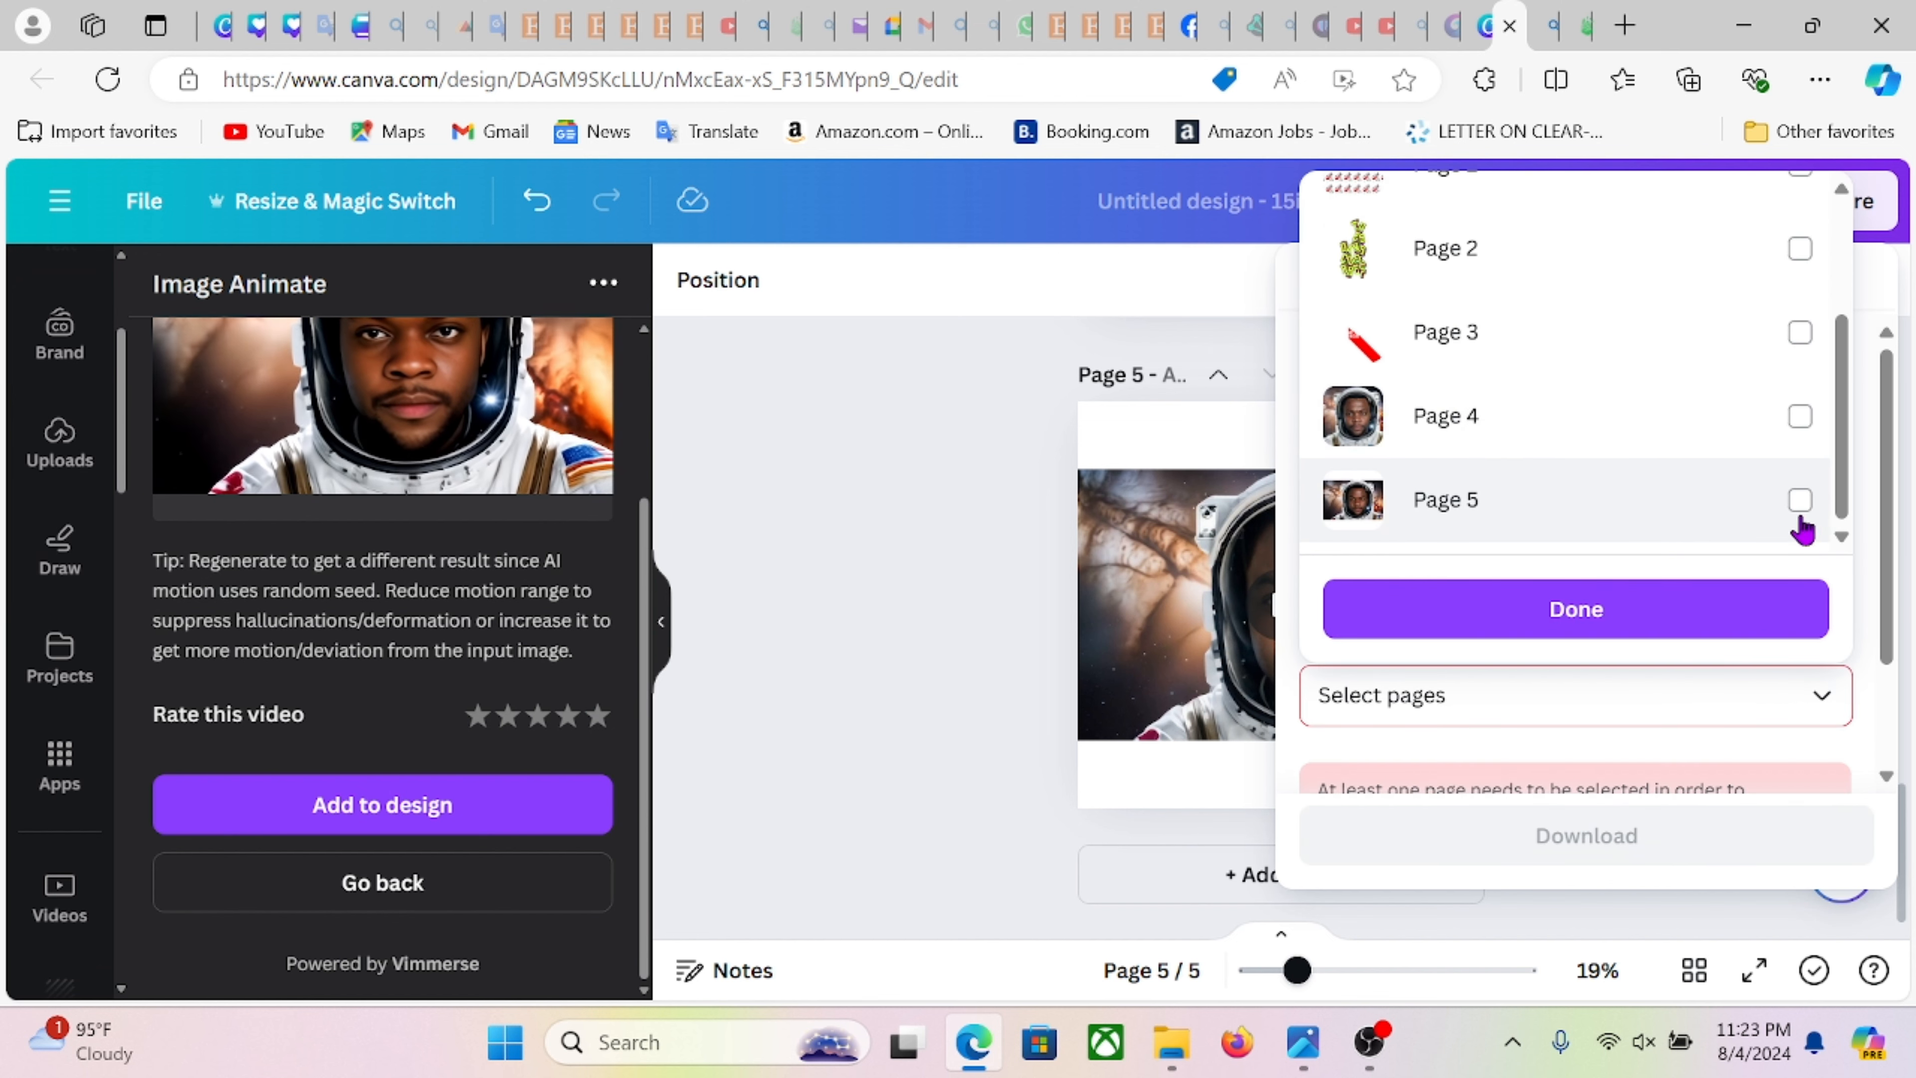
pyautogui.click(1799, 500)
pyautogui.click(1578, 624)
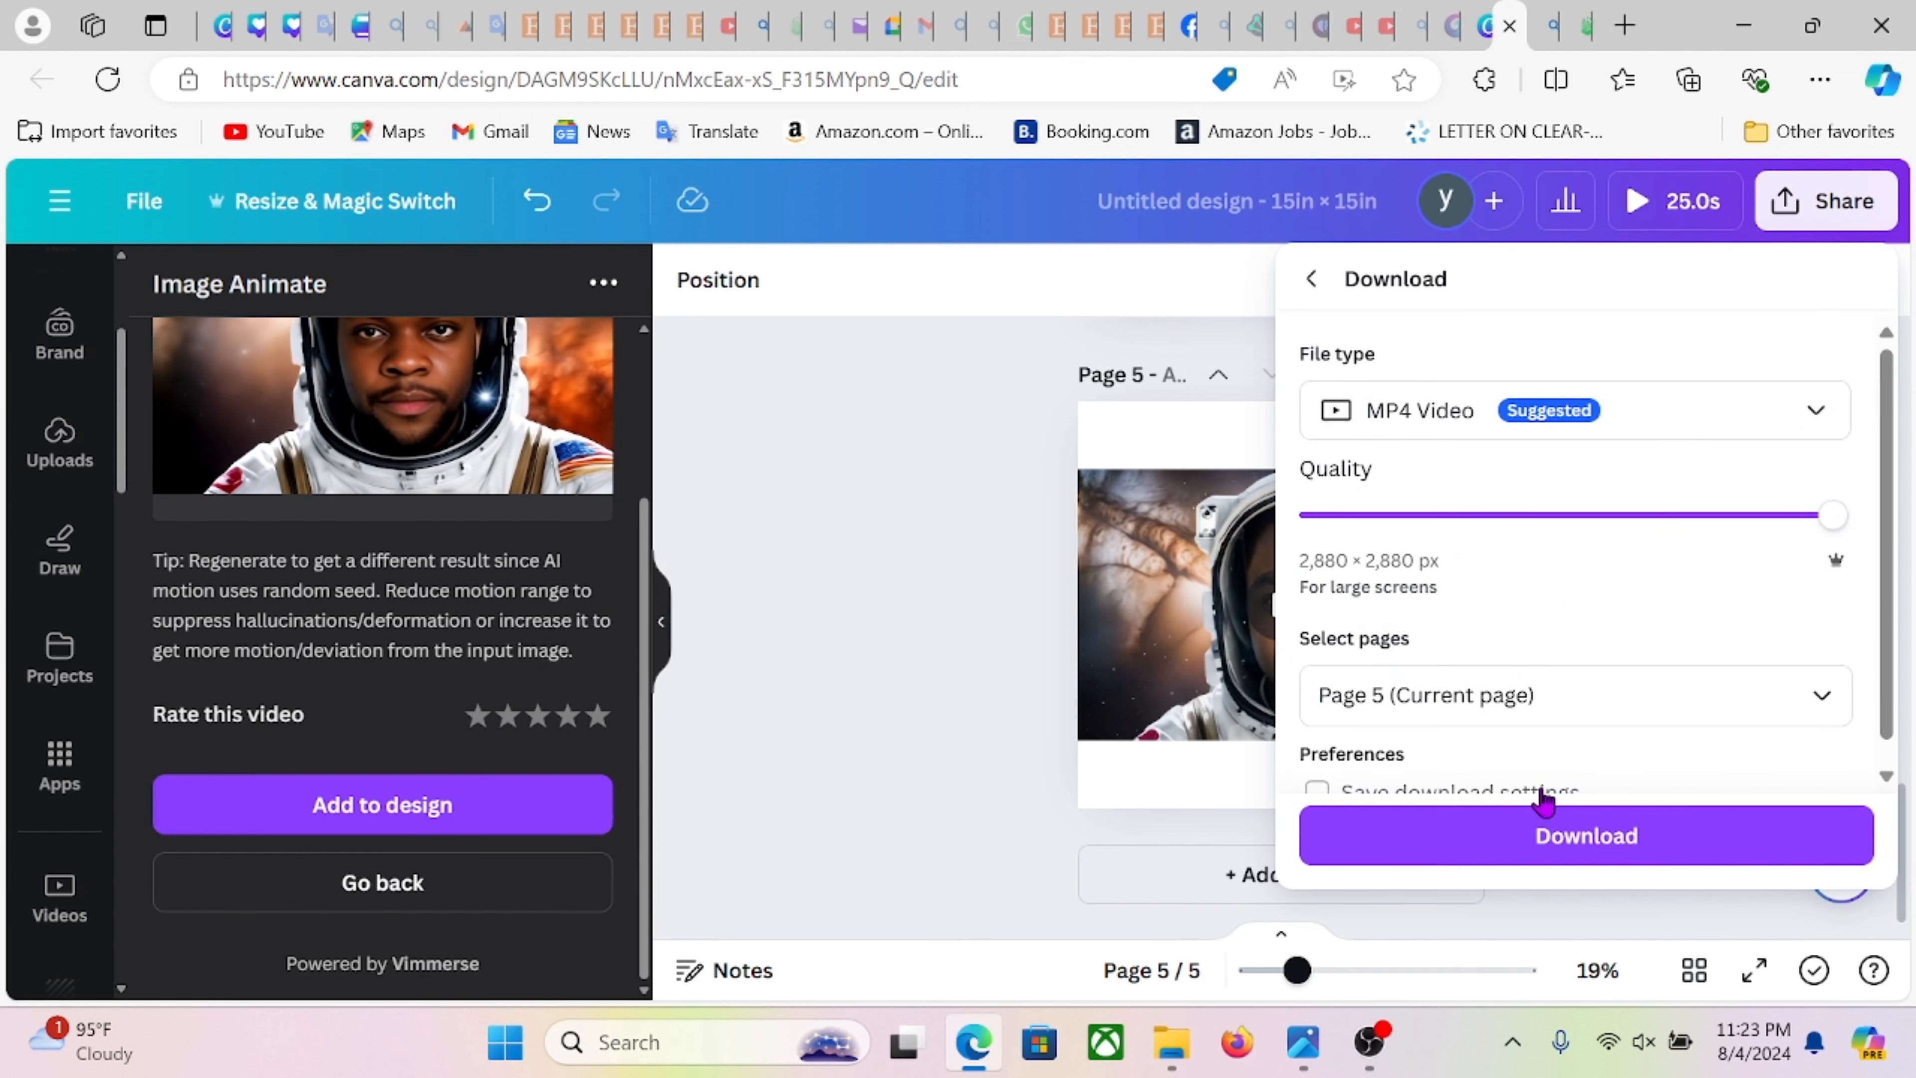
pyautogui.click(1581, 836)
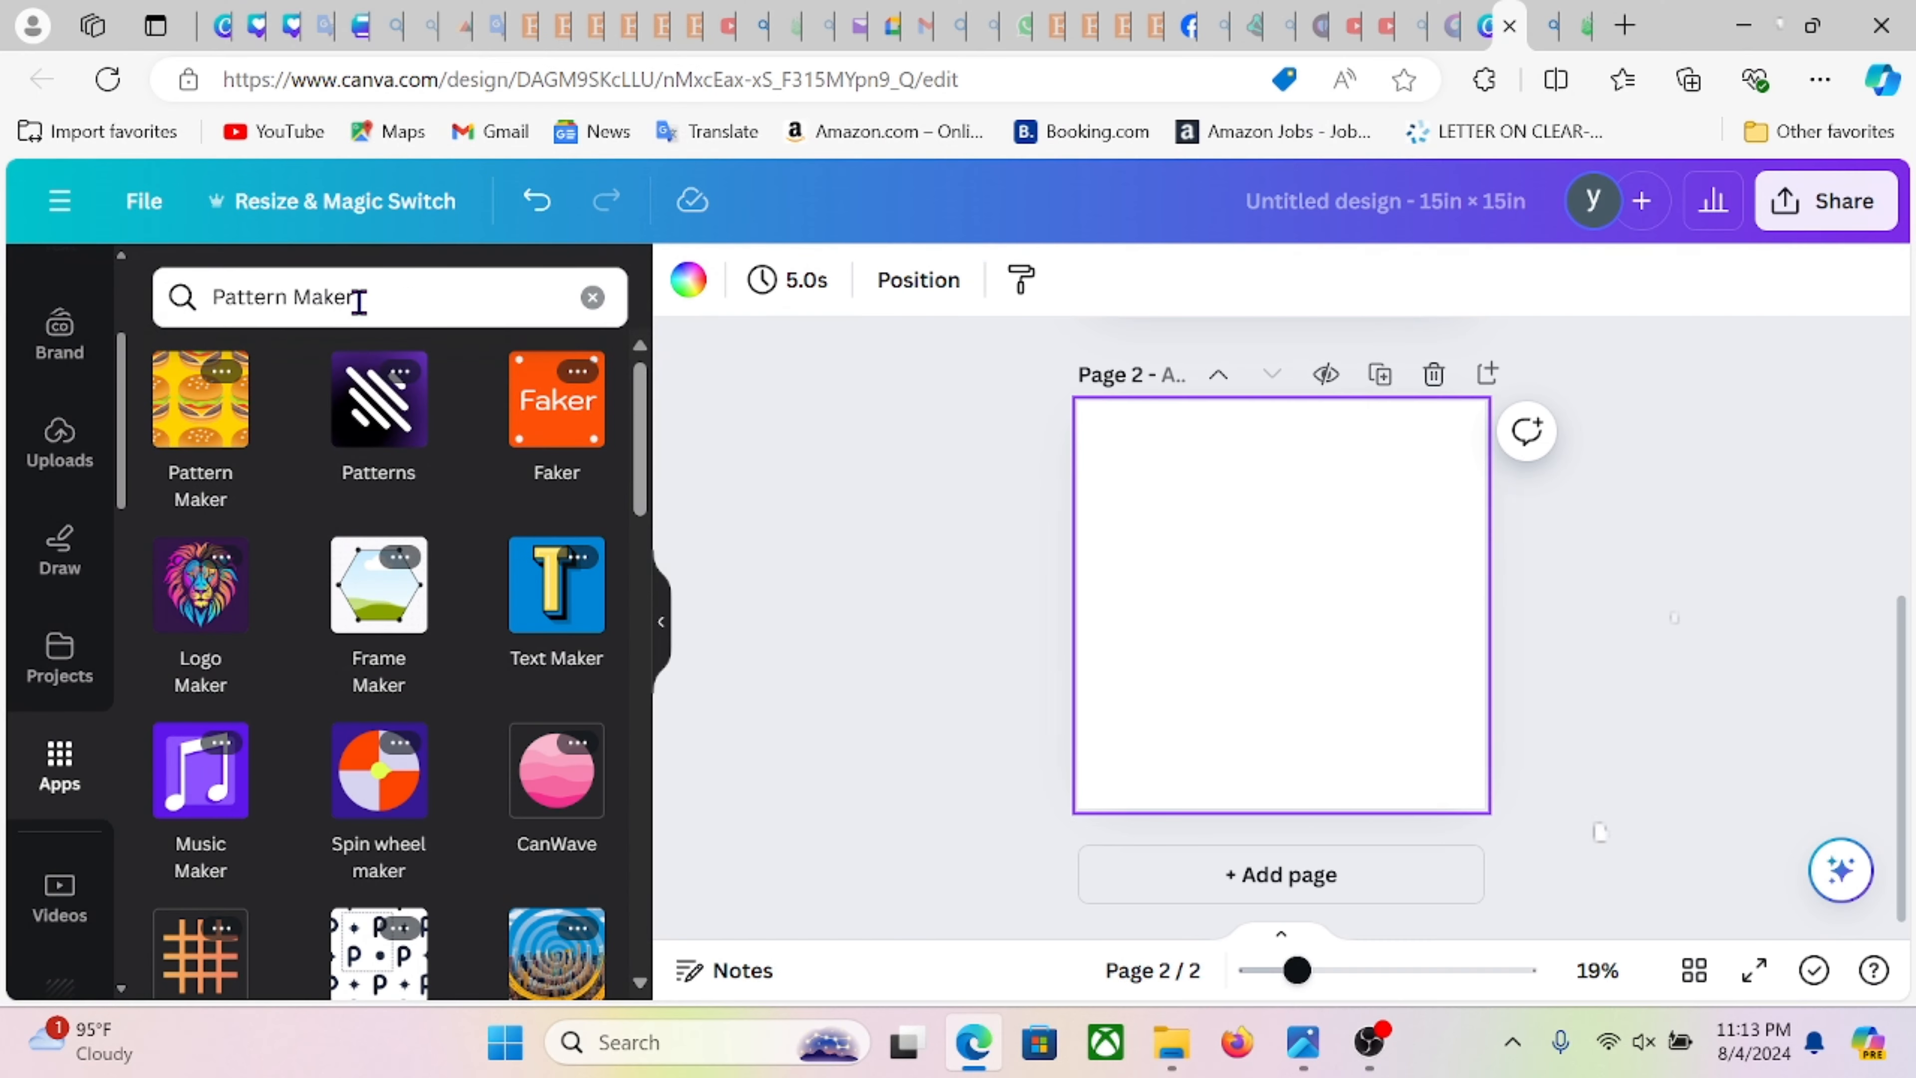
# - Replace the Pattern Maker search with "TYPE LETTERING" and search the apps for it
pyautogui.moveTo(359, 302); pyautogui.dragTo(160, 302)
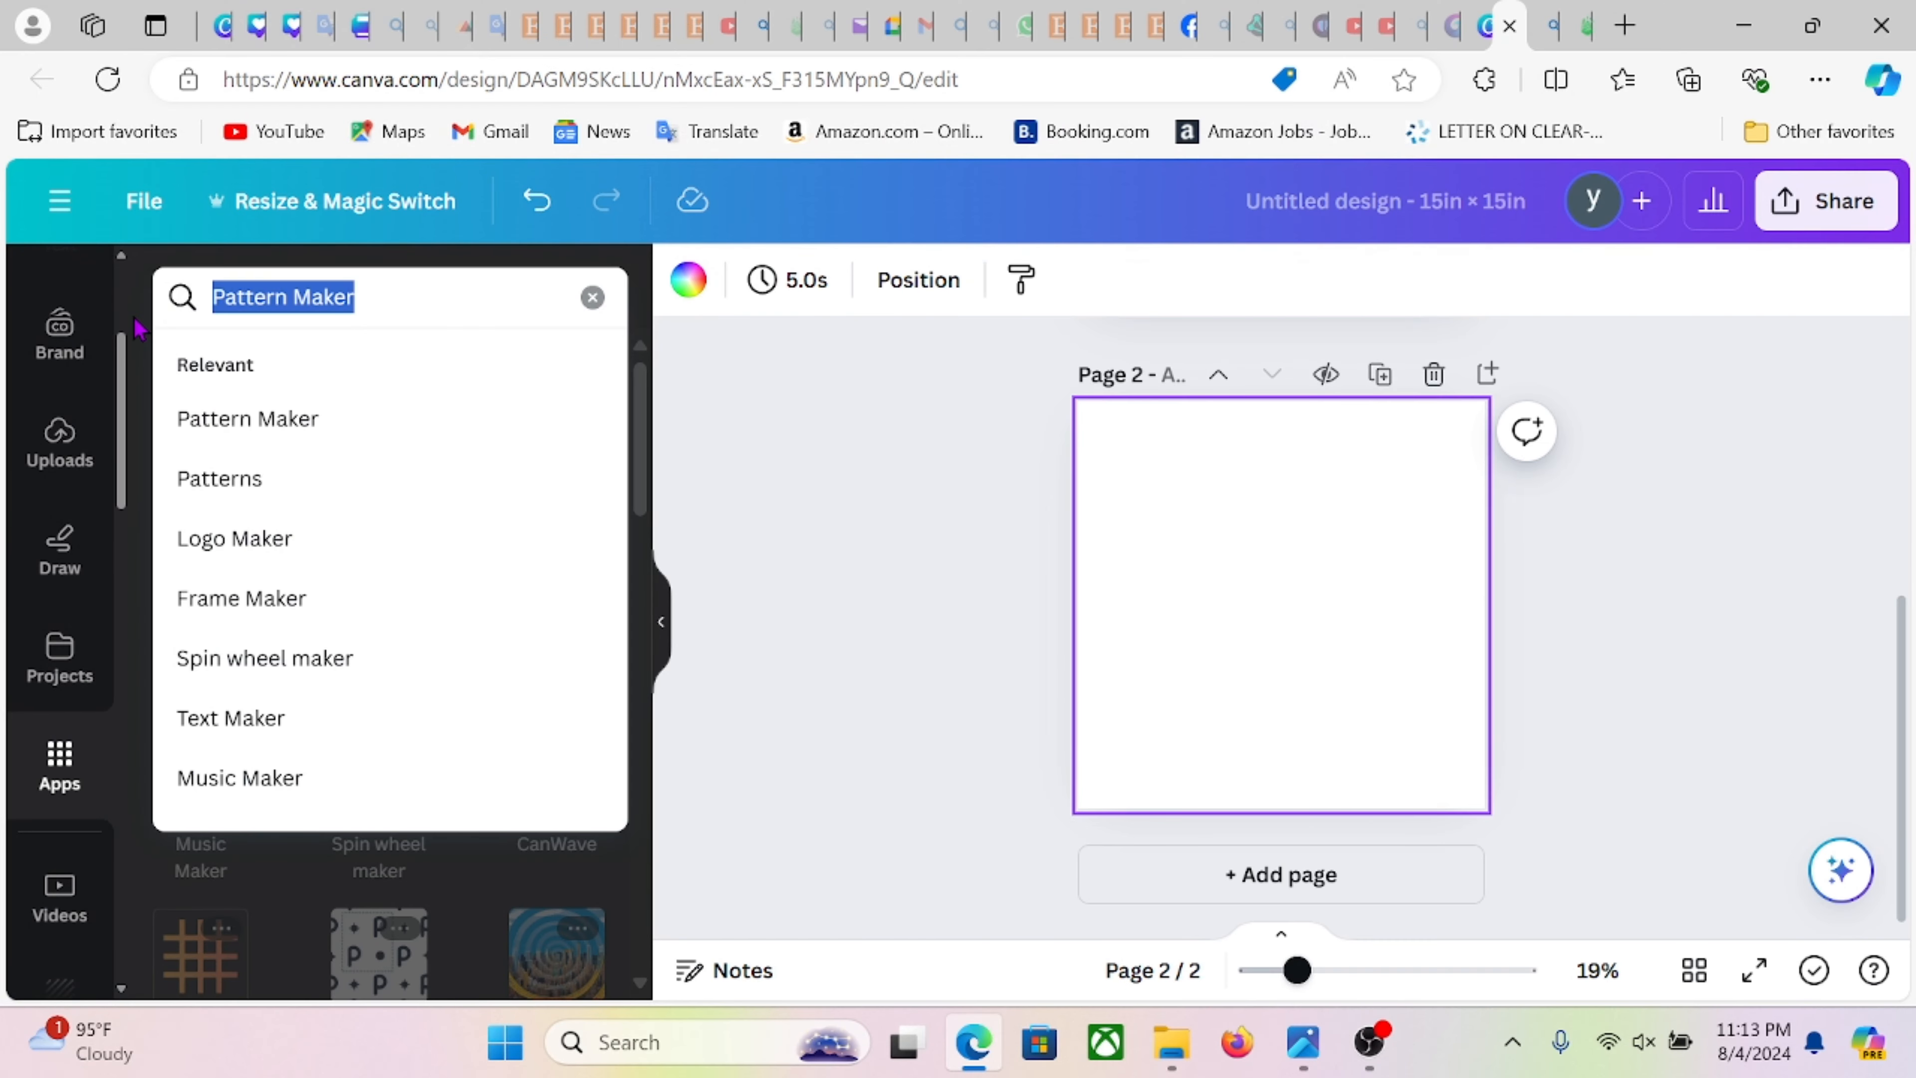
pyautogui.write('TYPE')
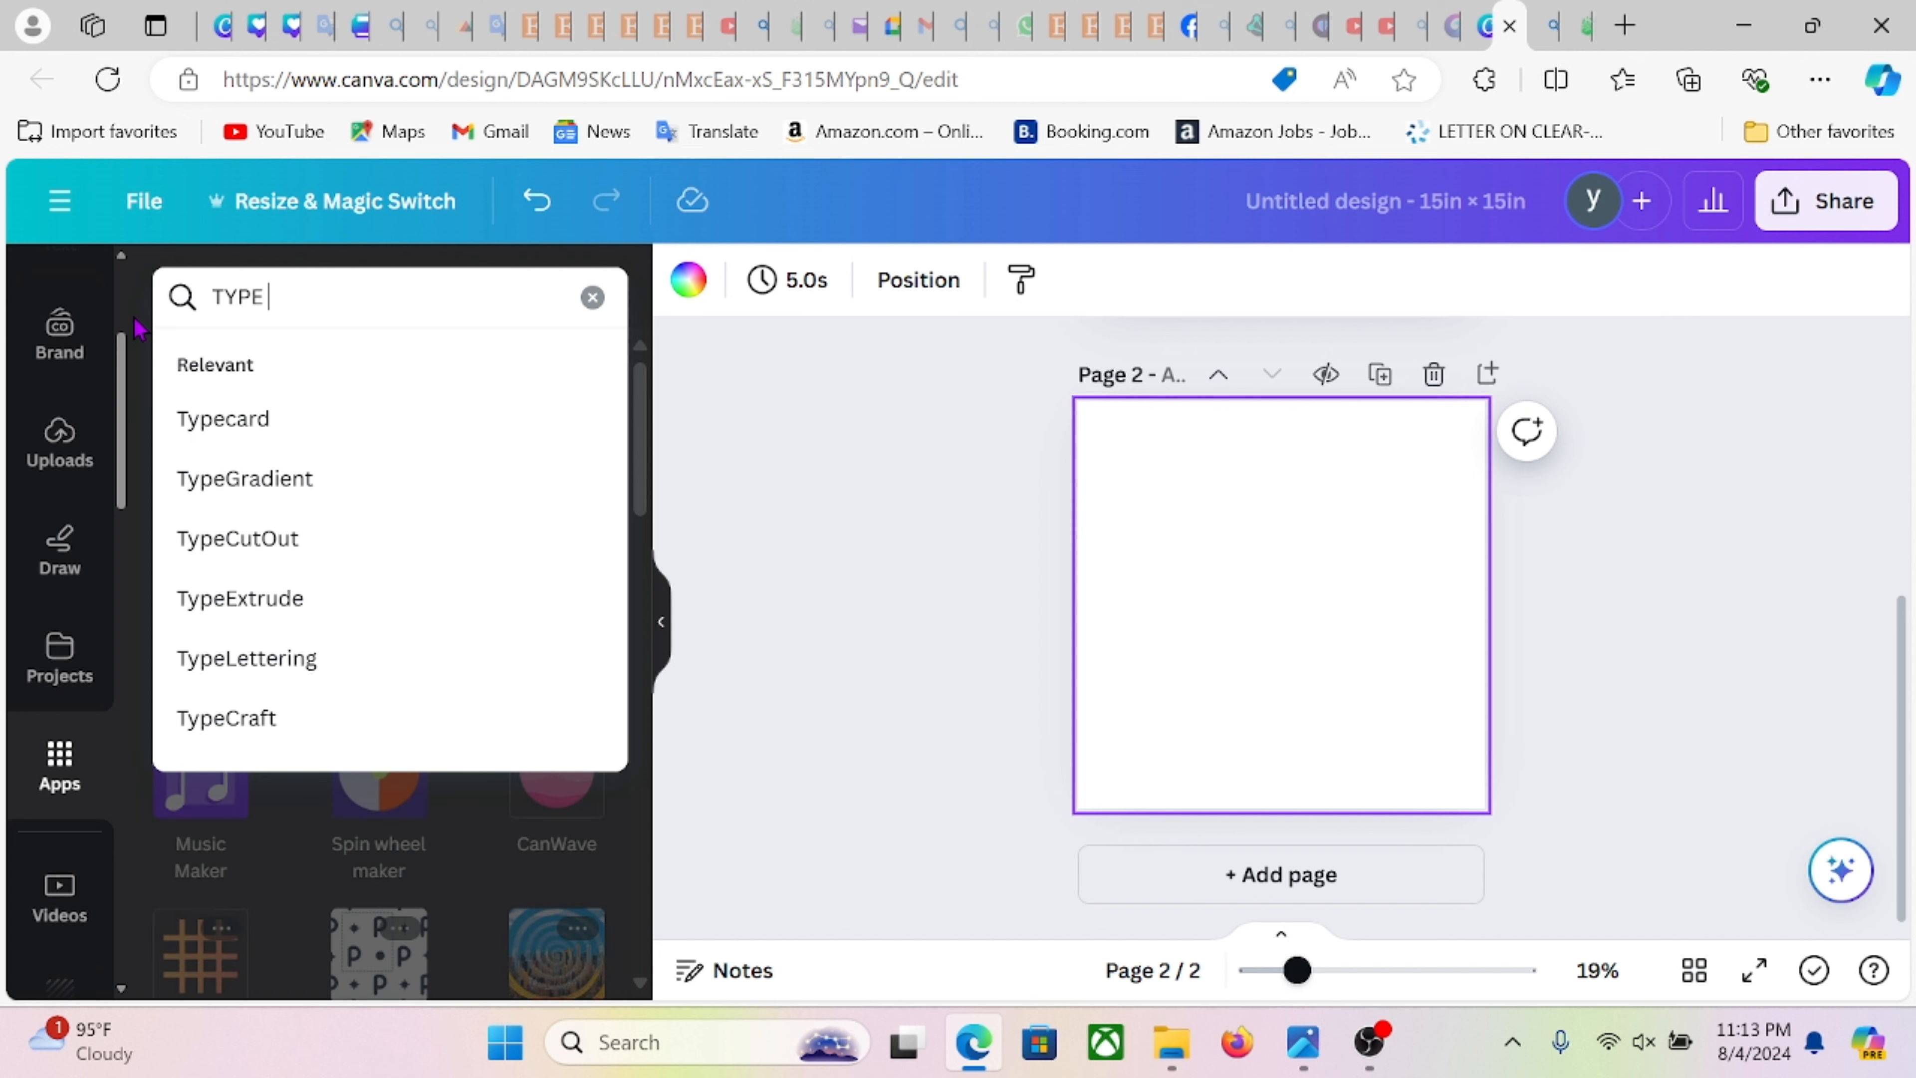
pyautogui.press('Return')
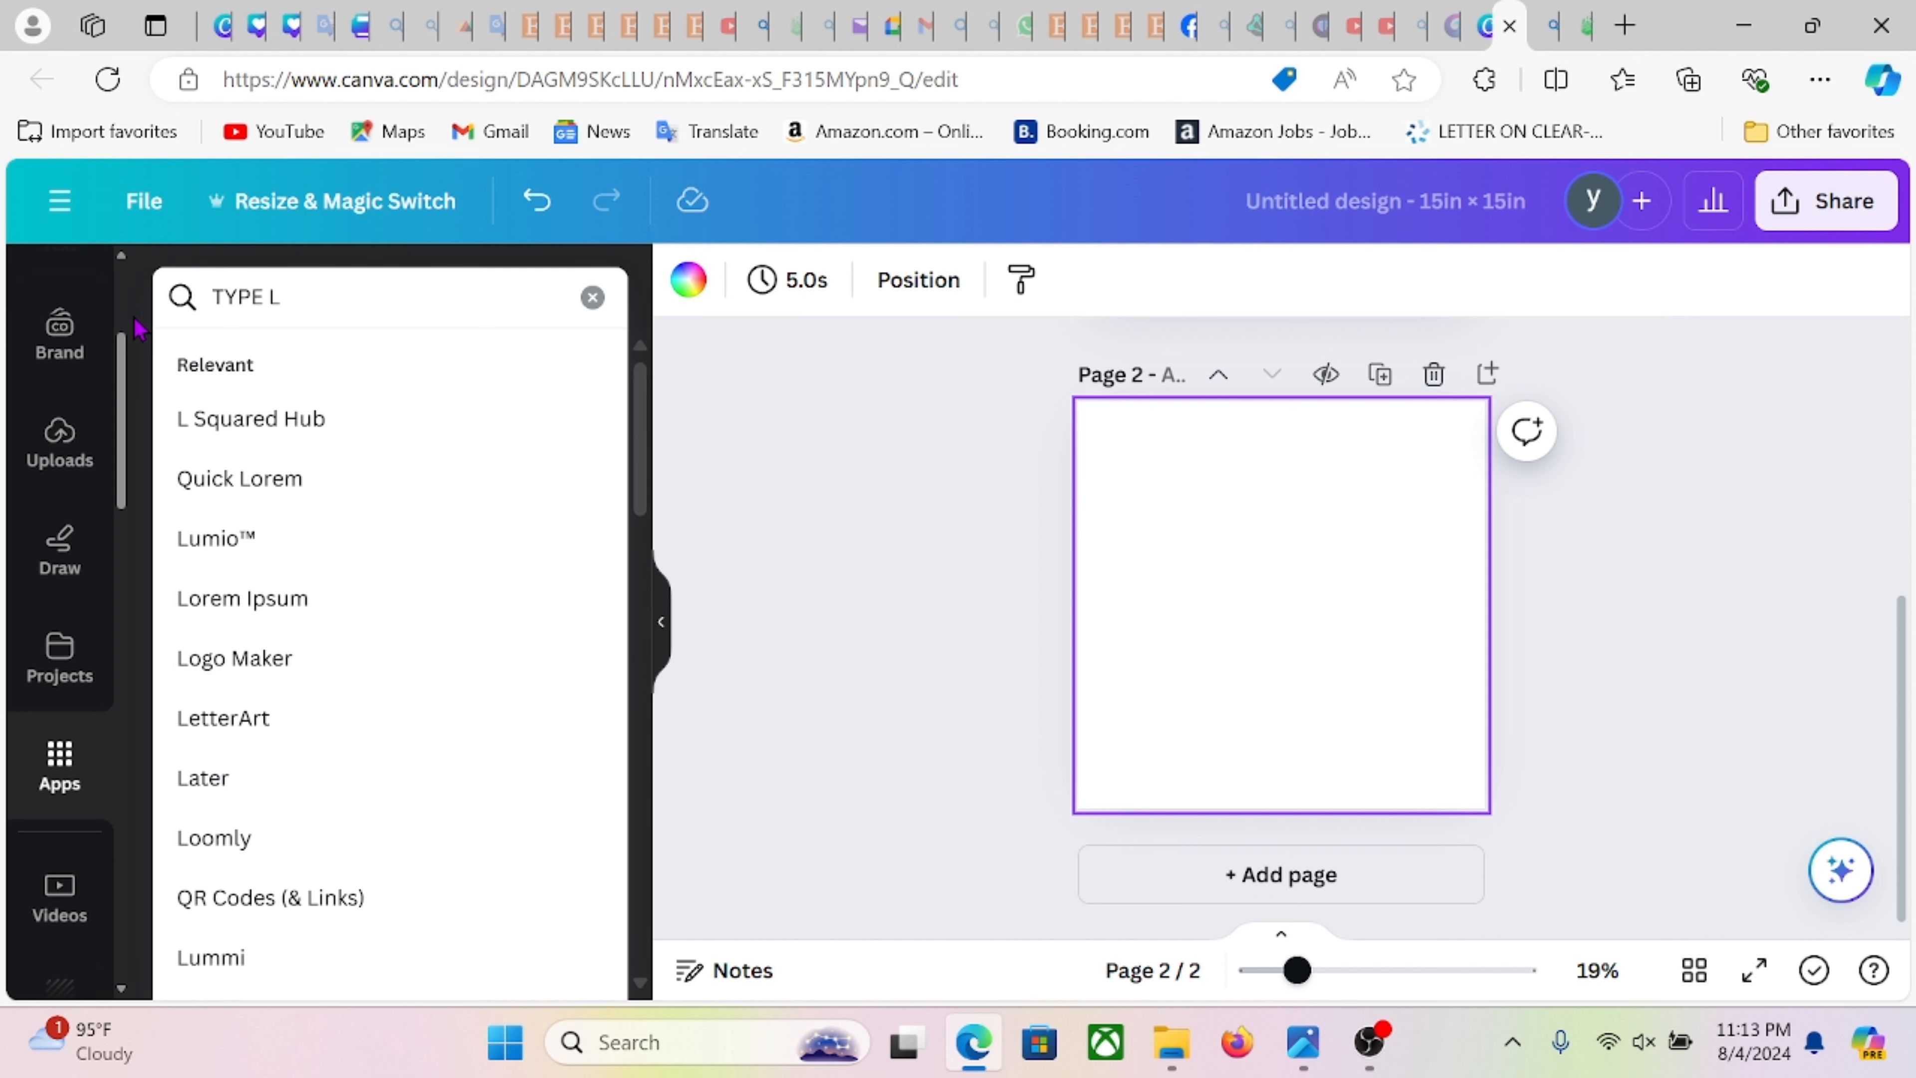
pyautogui.write('LETT')
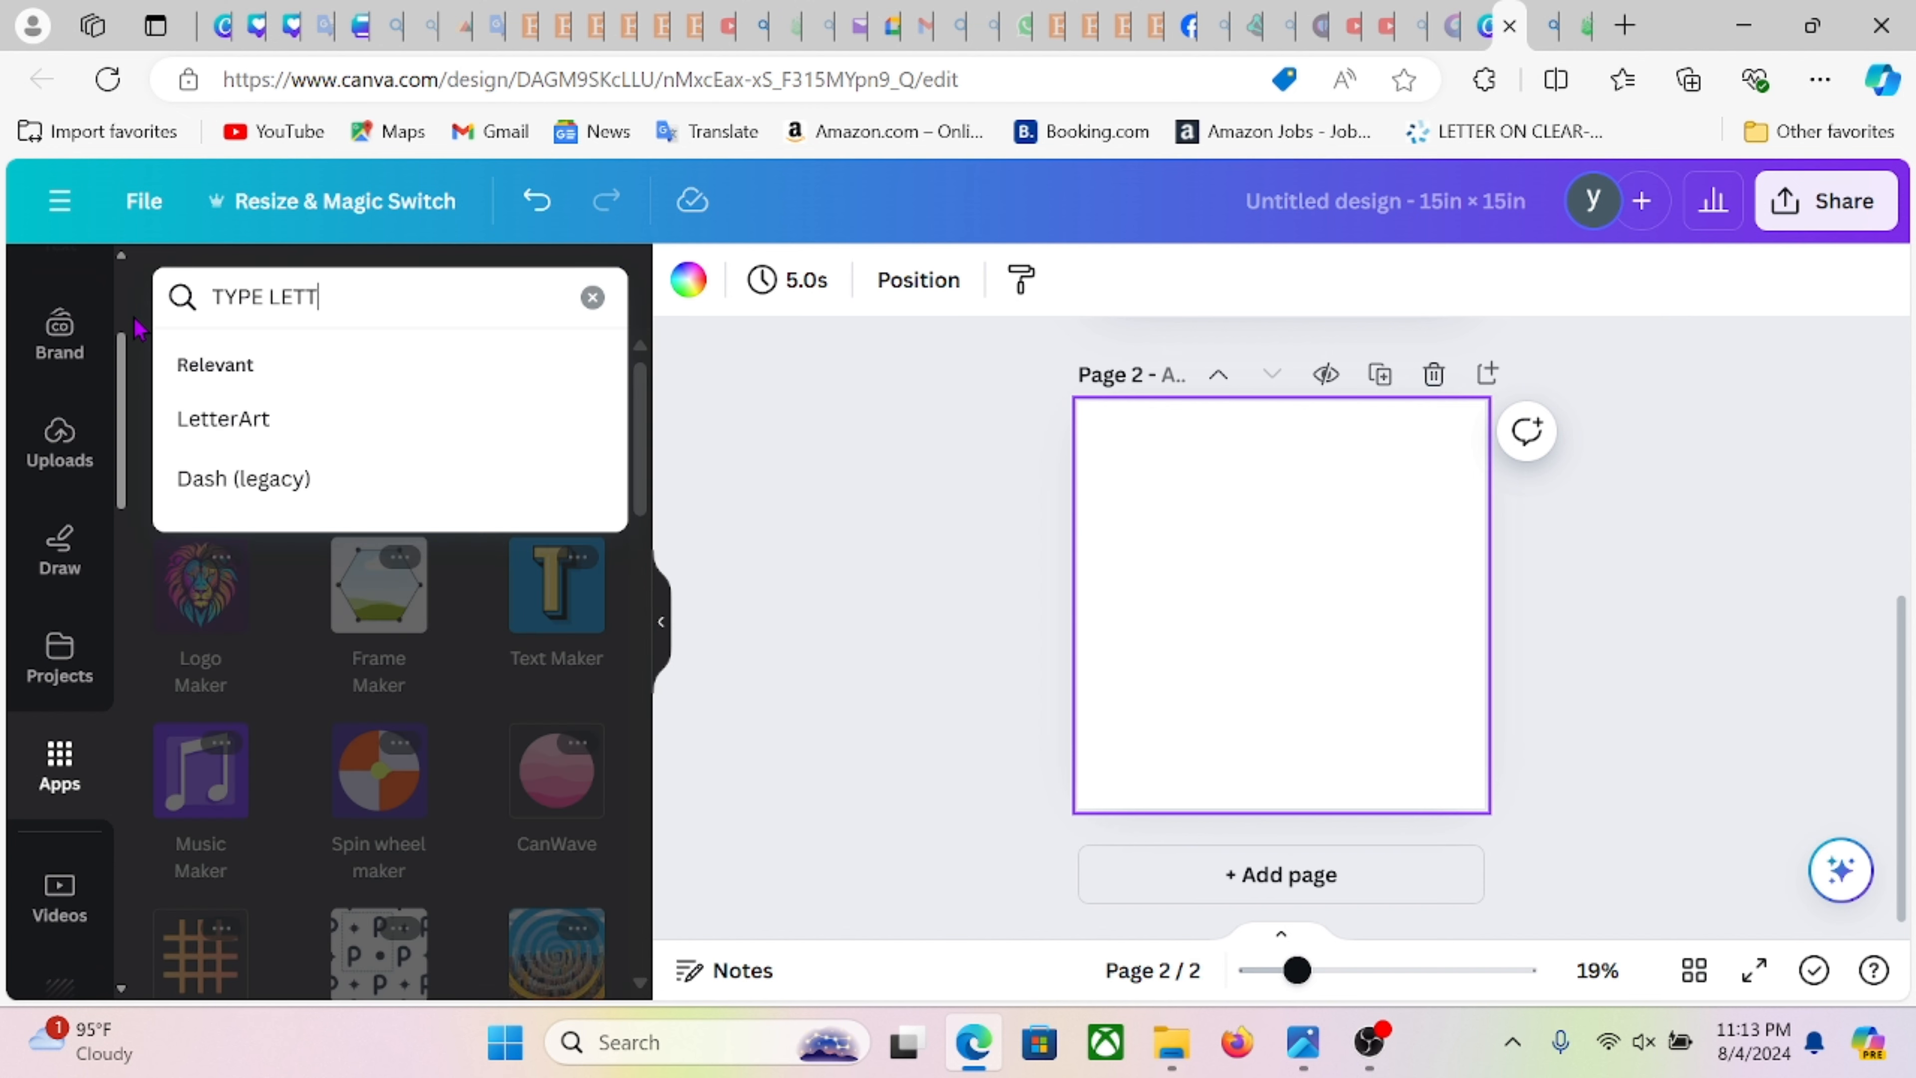
pyautogui.write('ERING')
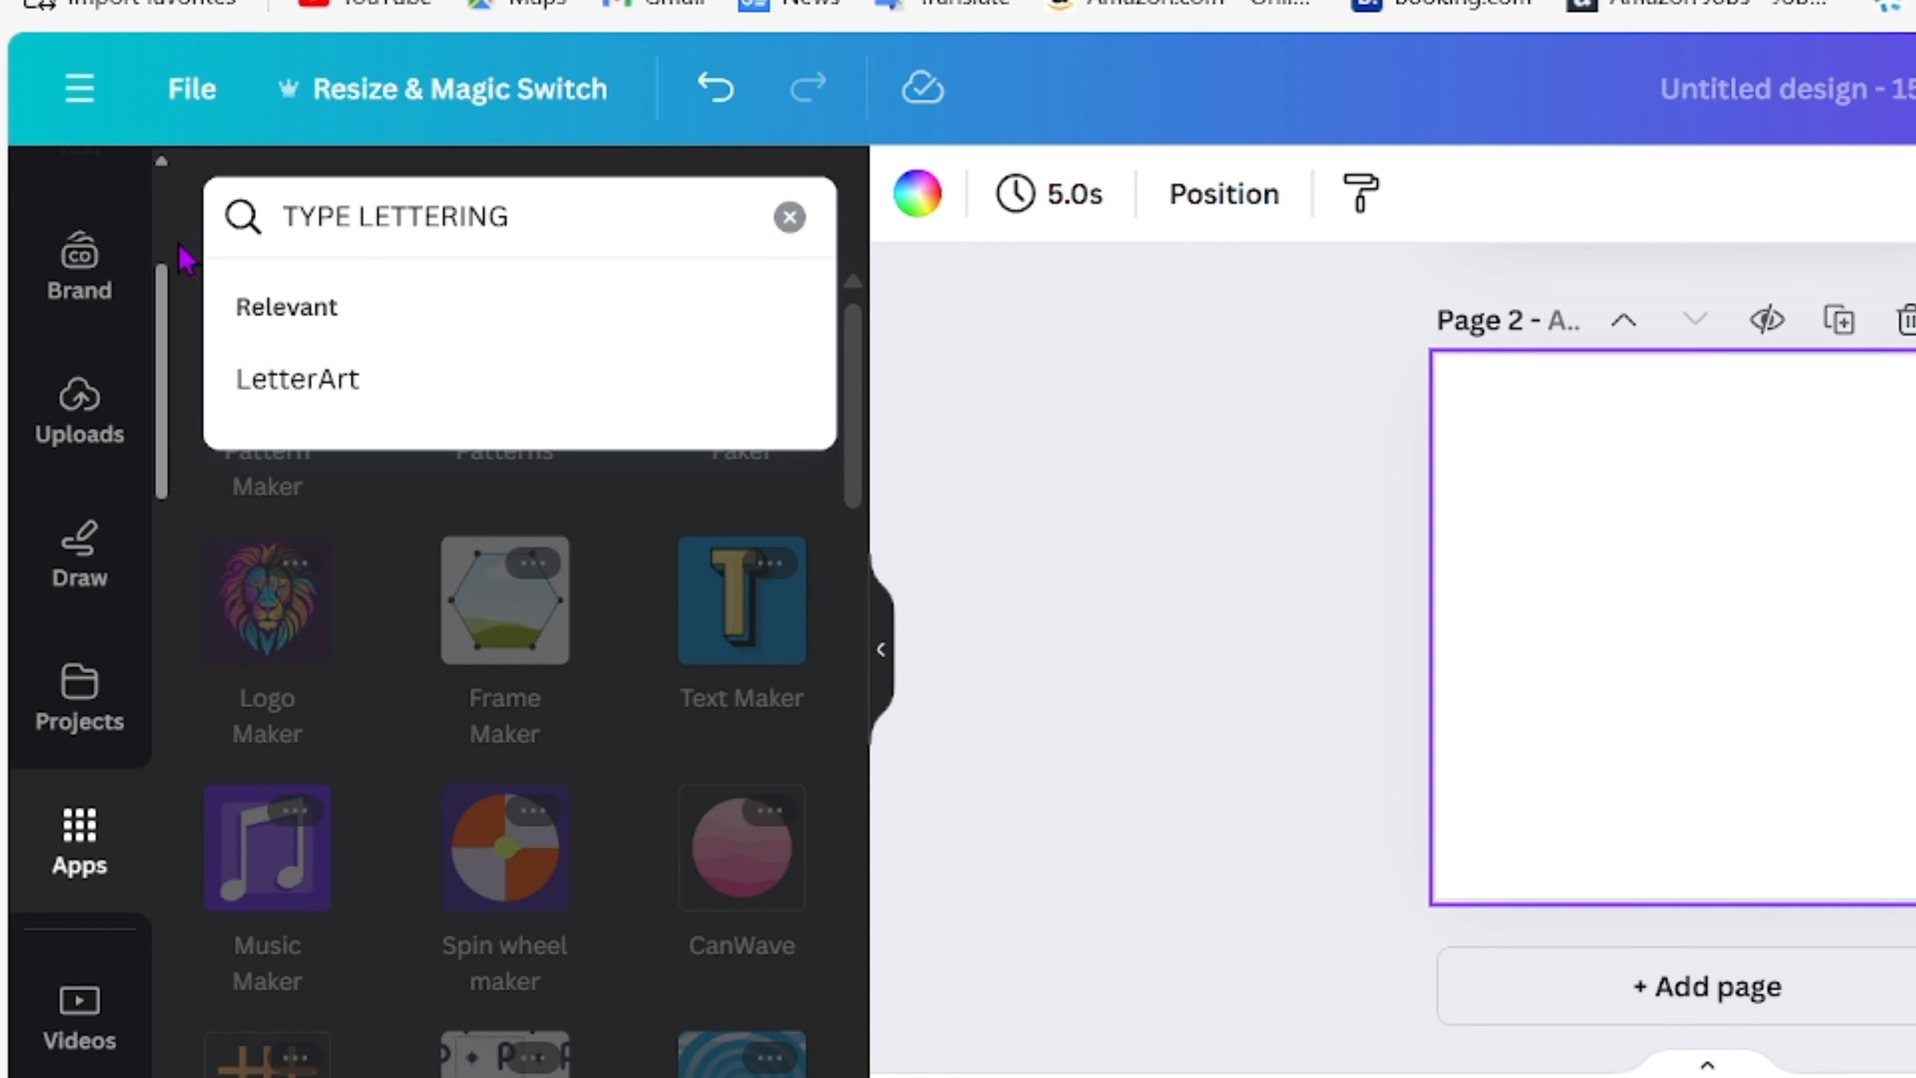
pyautogui.press('Return')
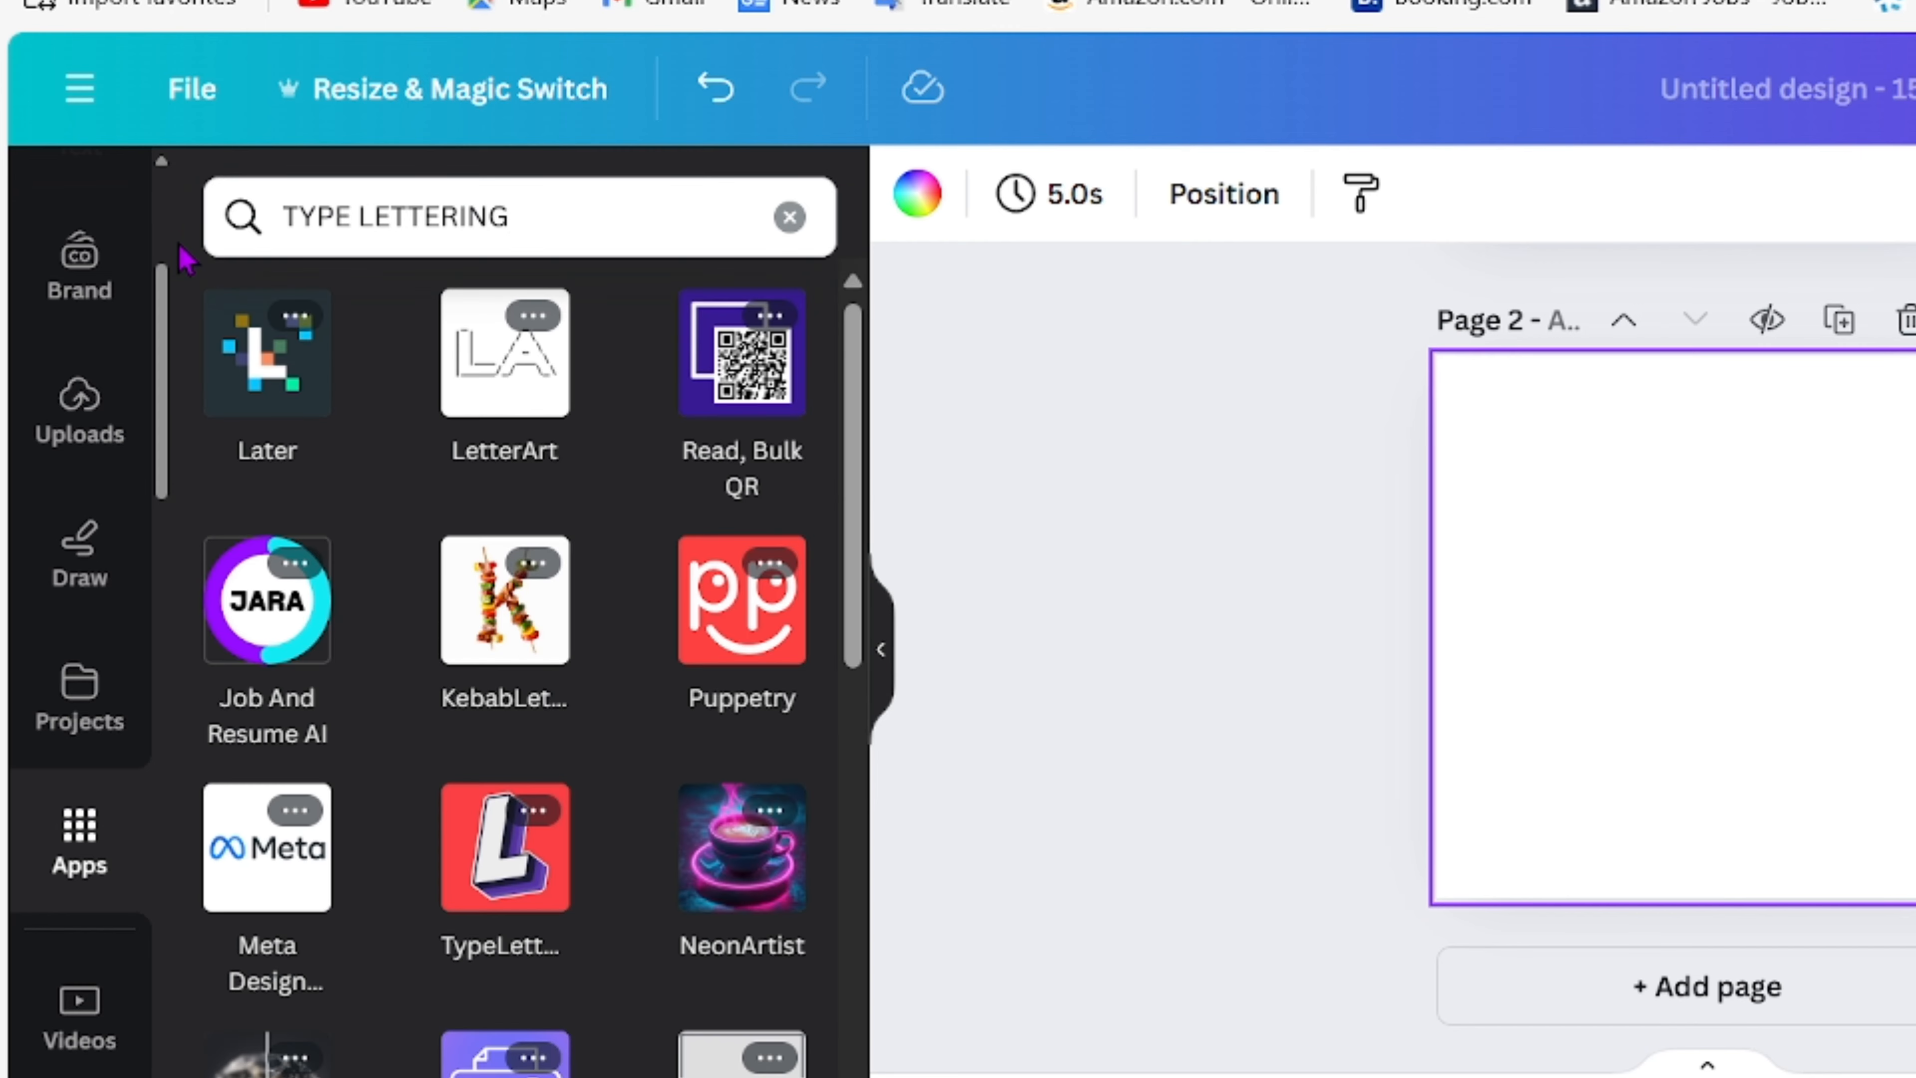
# - Open the TypeLettering app from the results and choose the "YOU WILL MAKE IT" lettering template
pyautogui.click(504, 868)
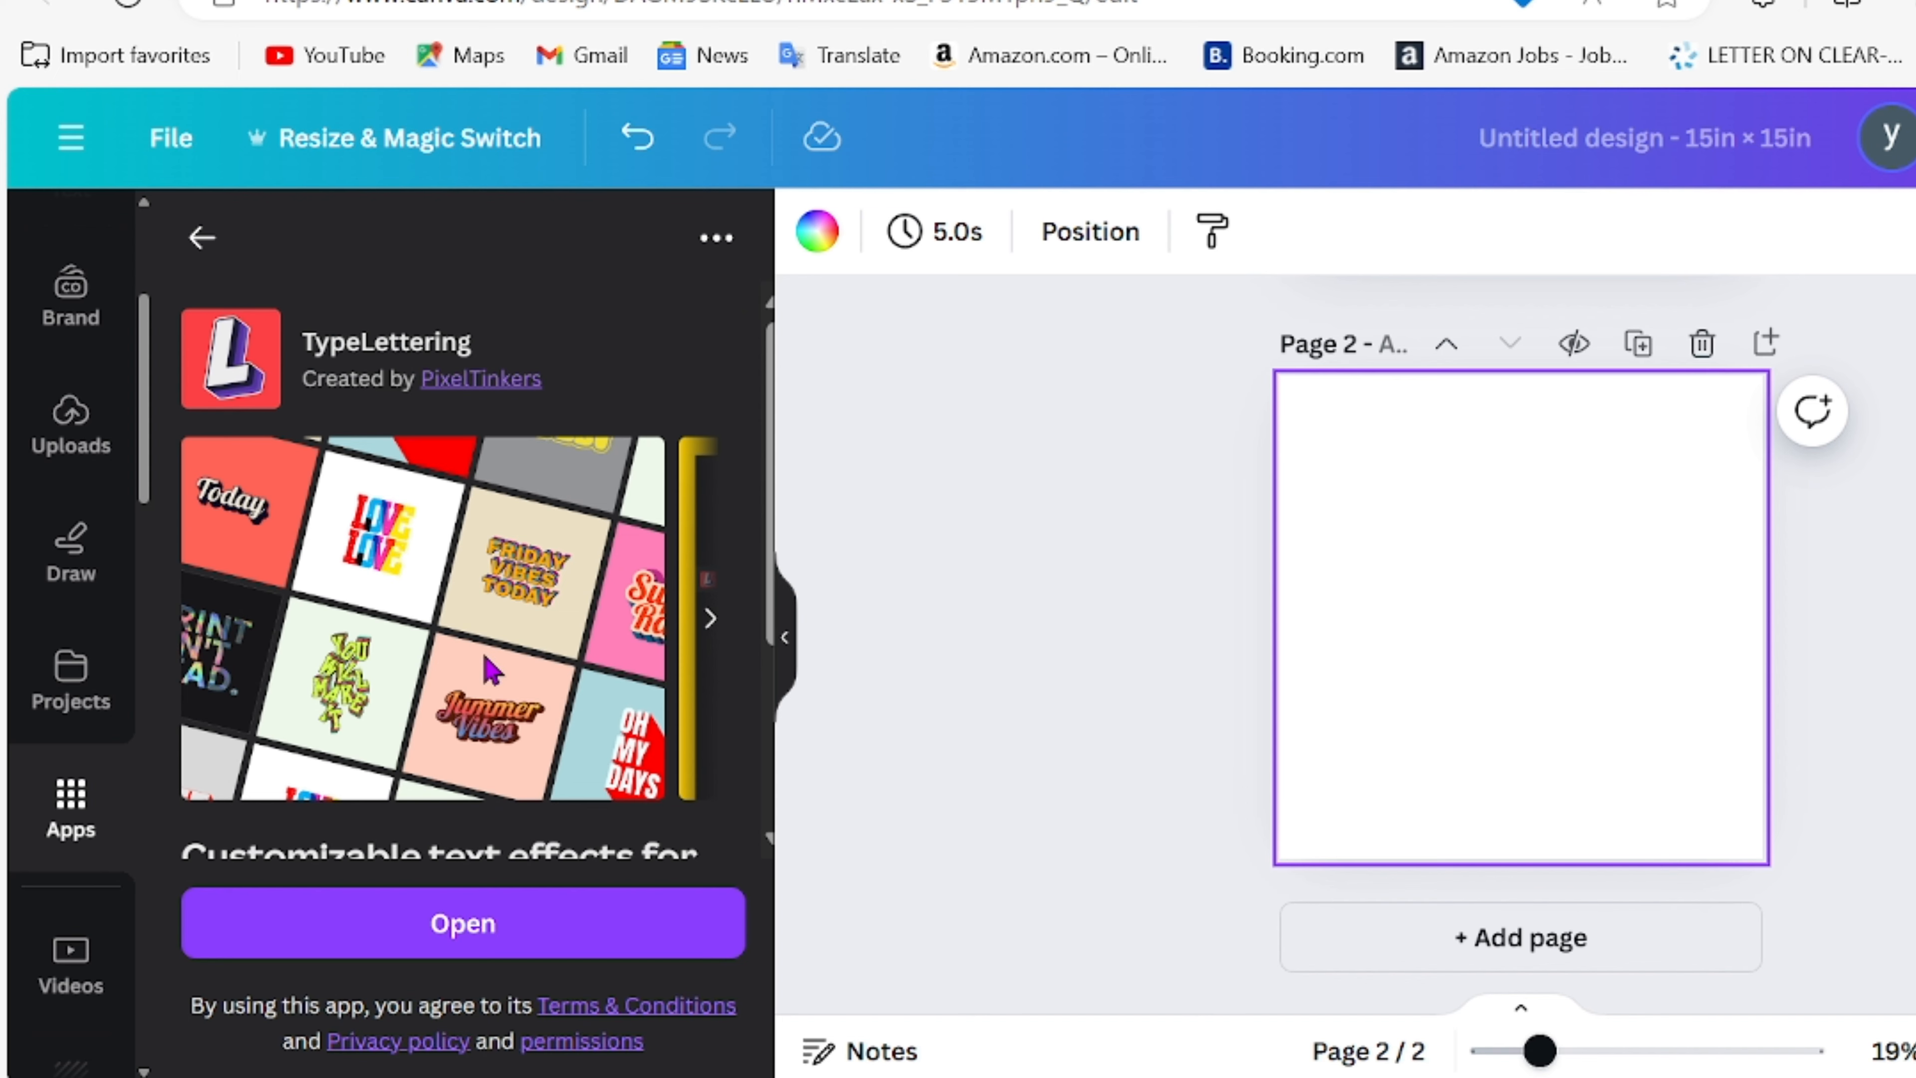
pyautogui.scroll(-4, 492, 669)
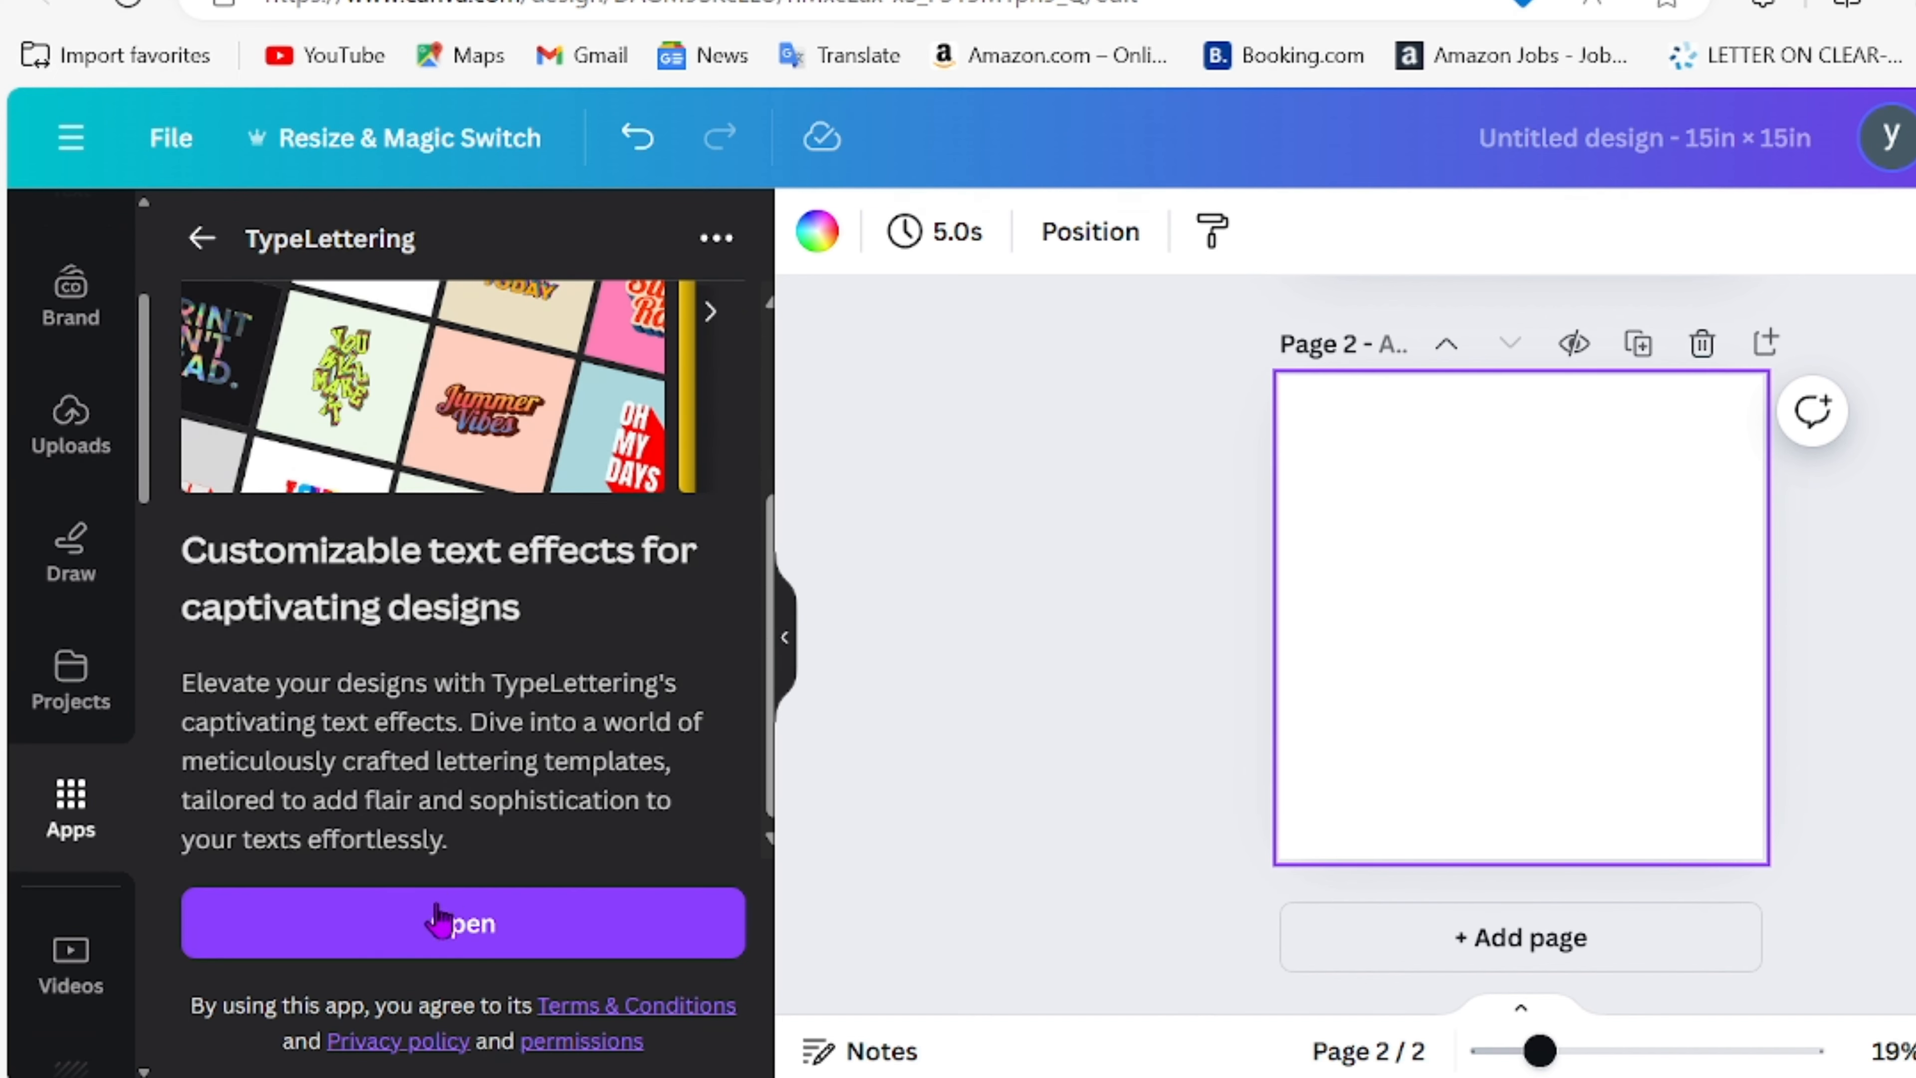
pyautogui.click(437, 919)
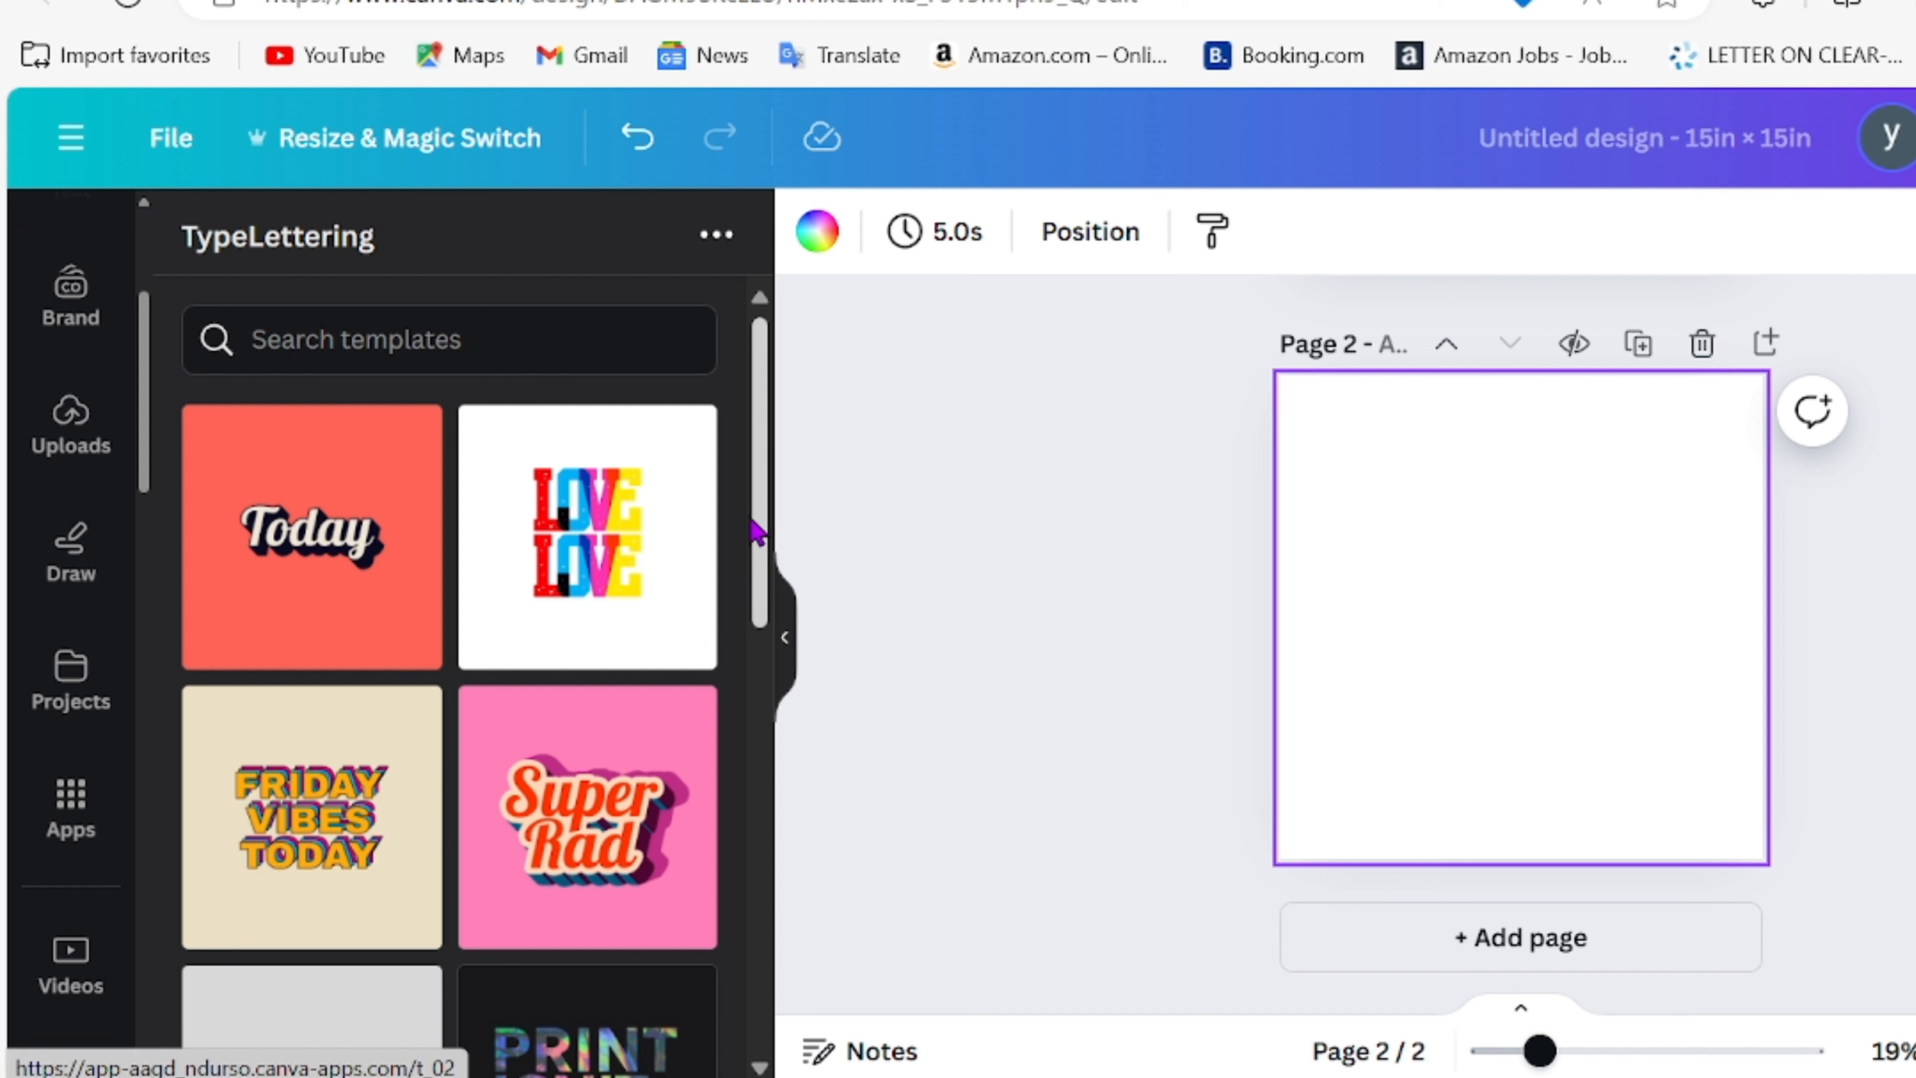
pyautogui.moveTo(764, 520); pyautogui.dragTo(639, 866)
pyautogui.click(336, 683)
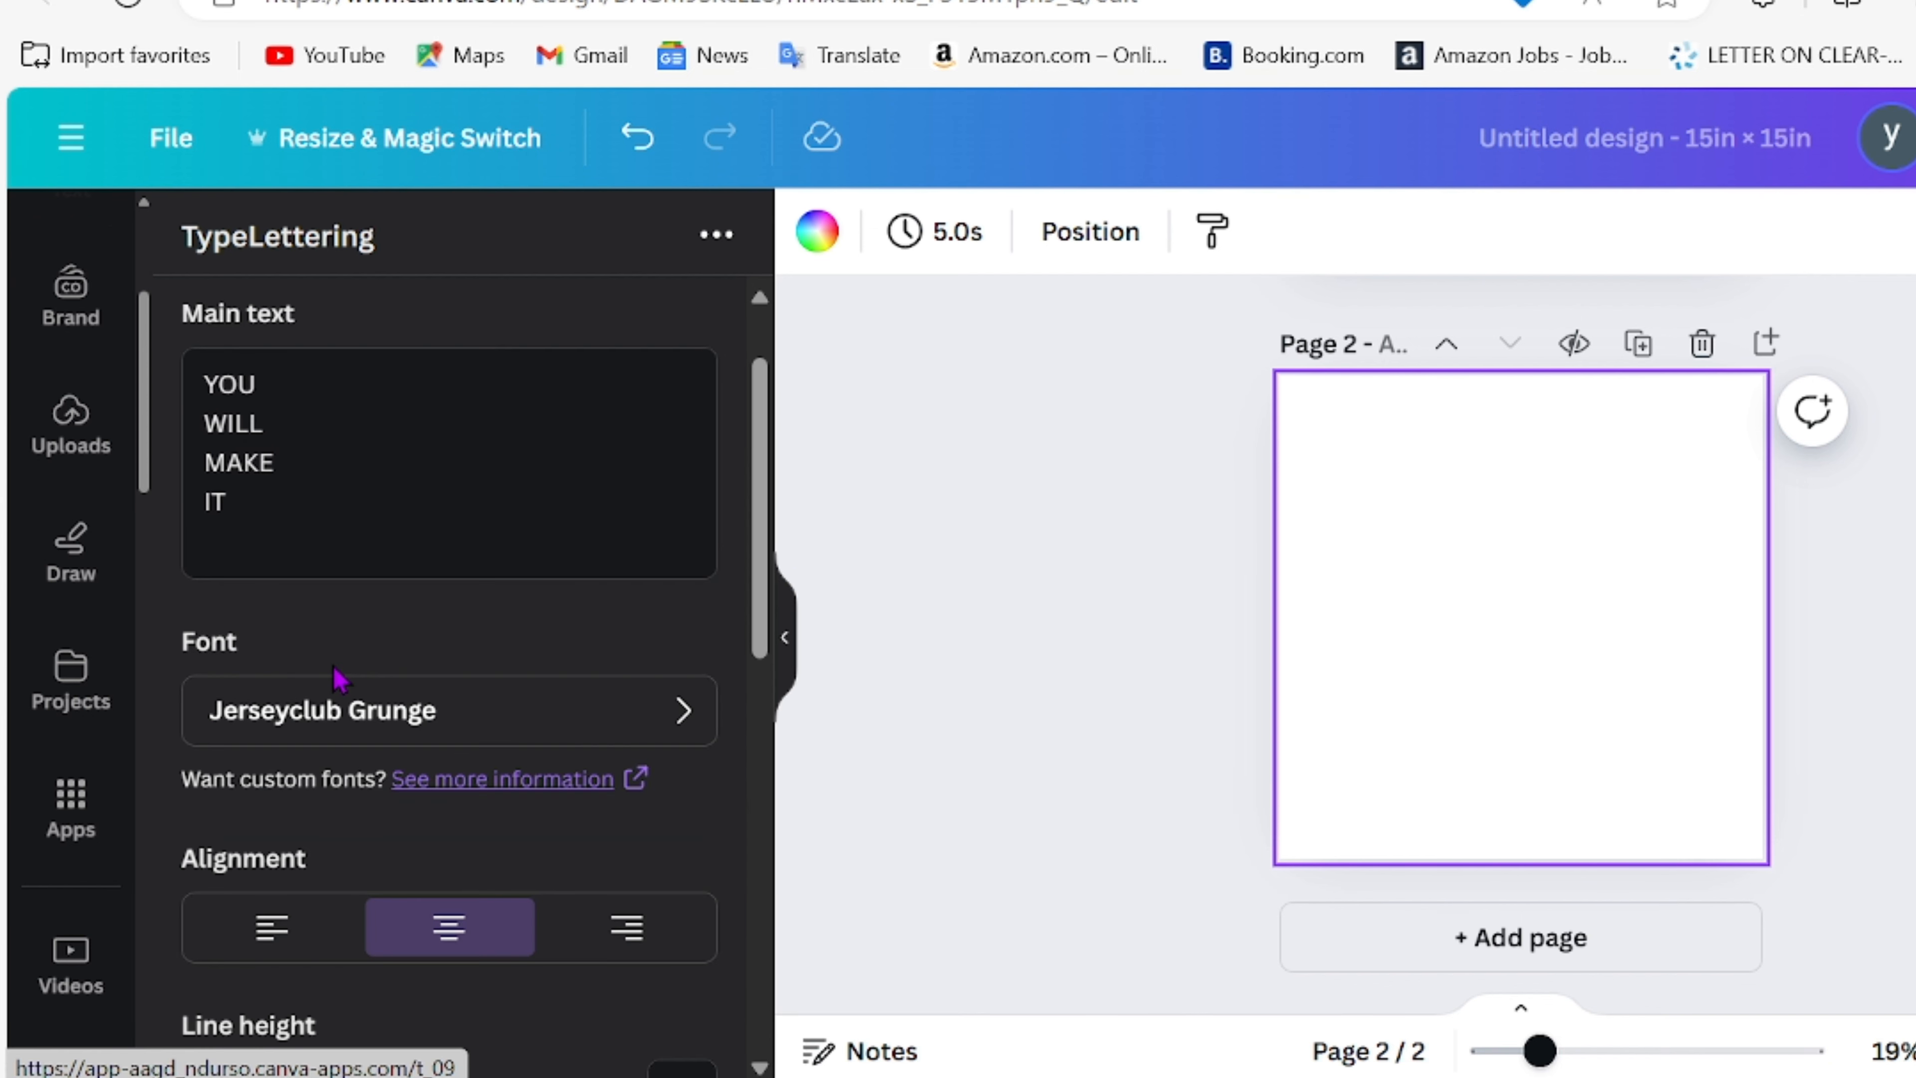
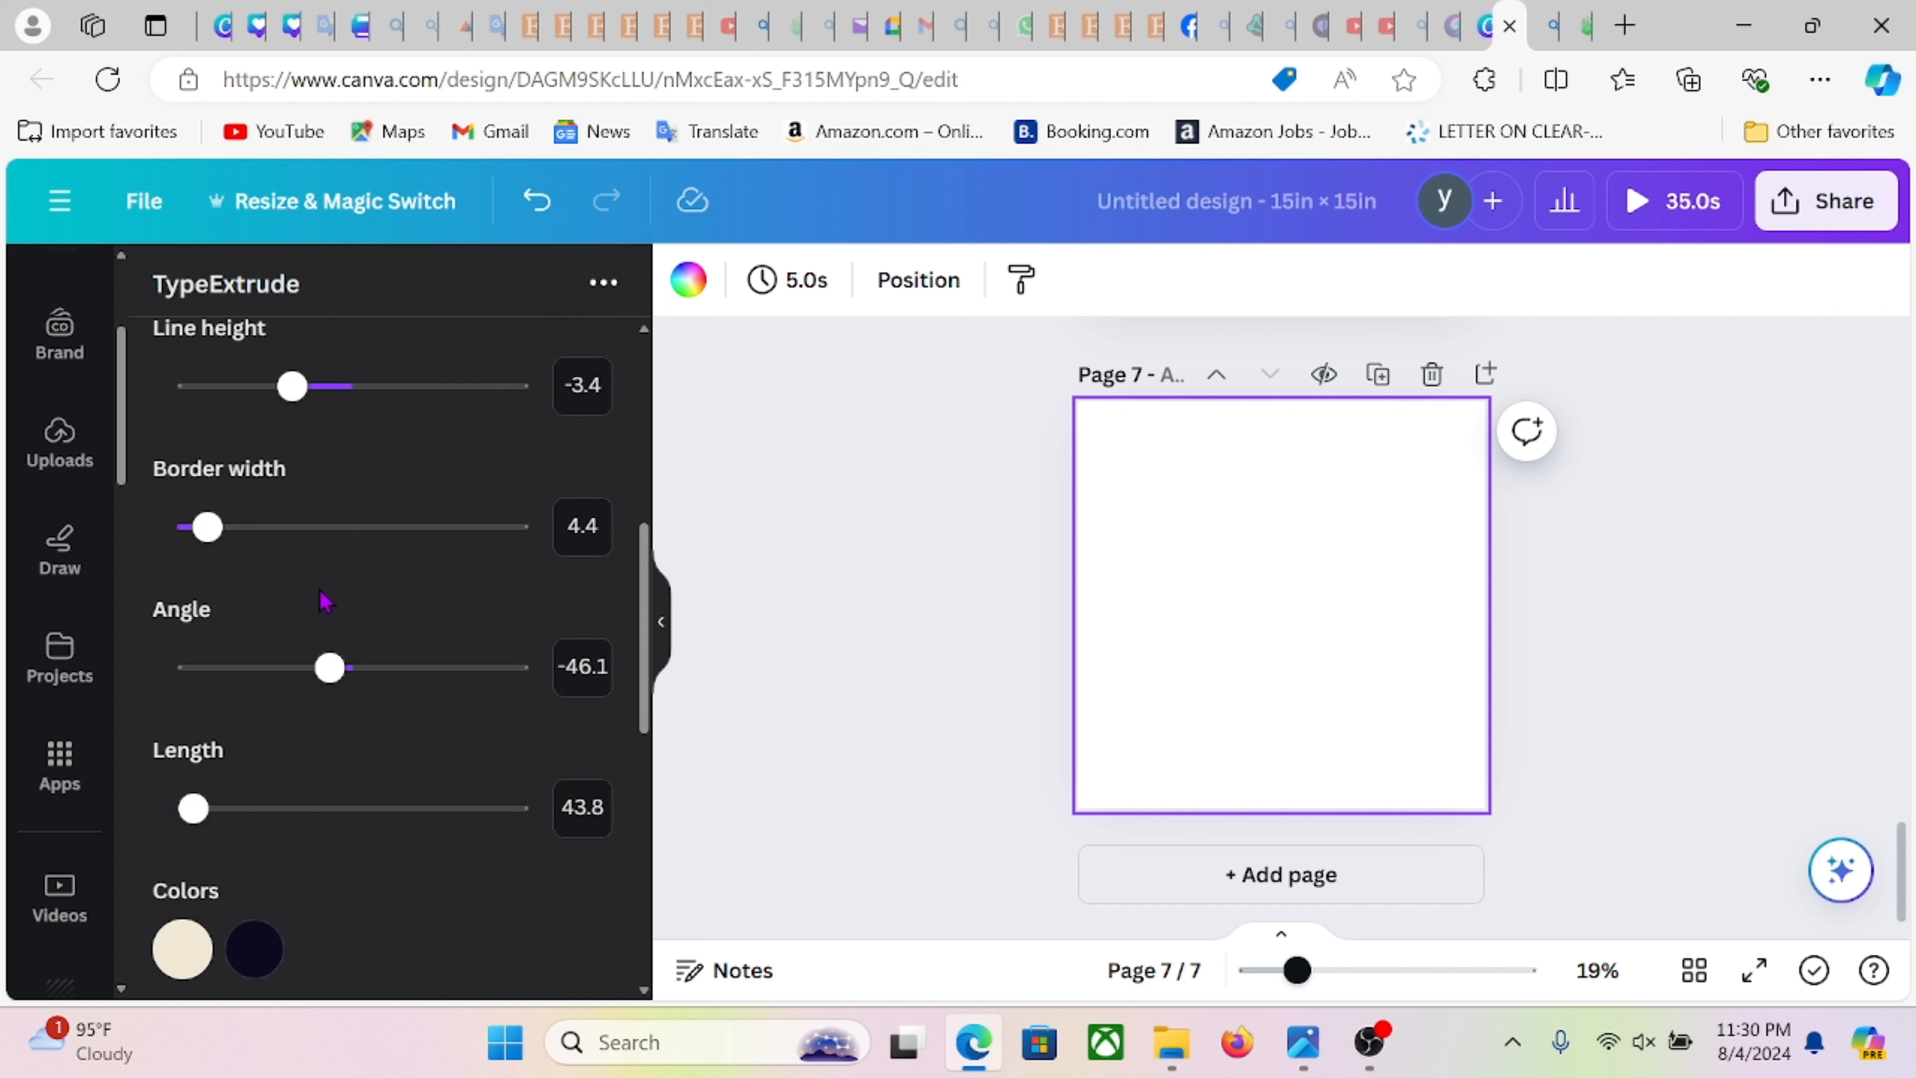
# - Try a line height of 5.6 for the TypeExtrude text, and set it to -1.8 instead
pyautogui.scroll(3, 294, 582)
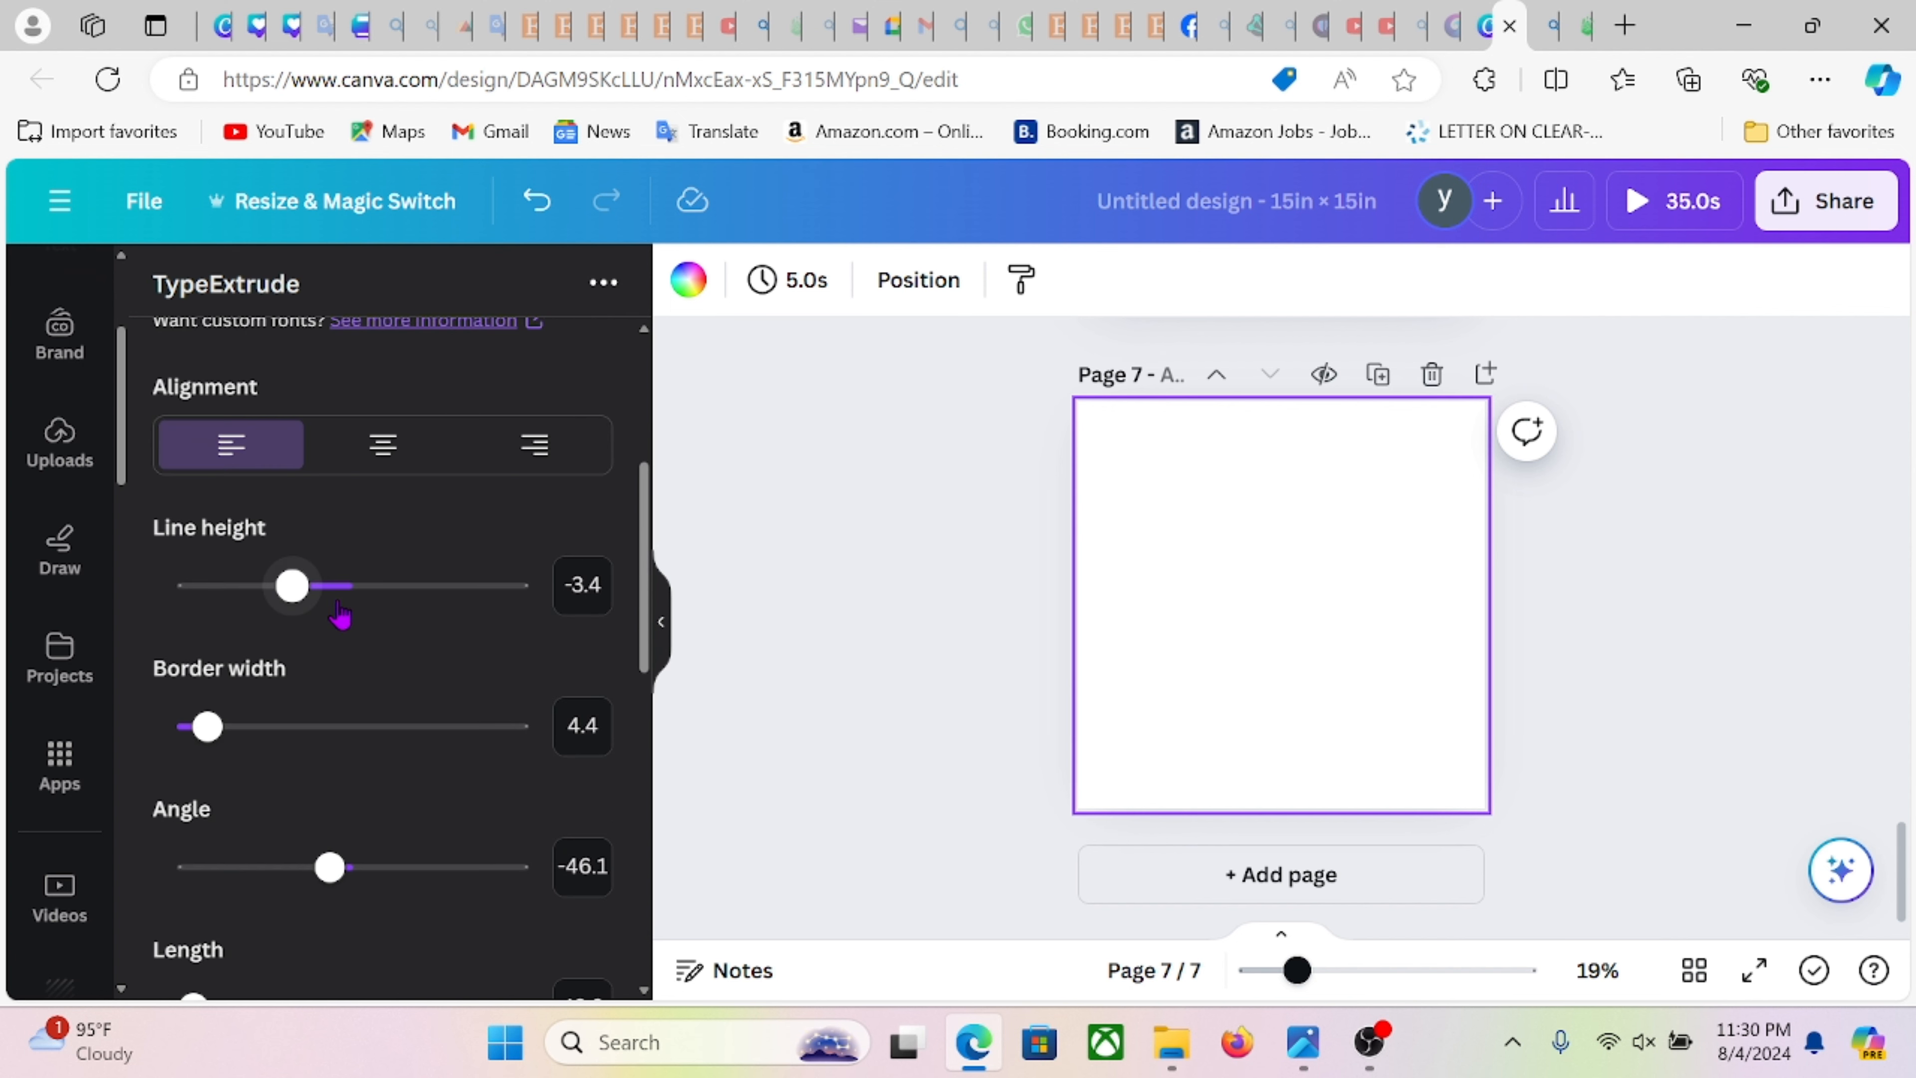
pyautogui.moveTo(309, 604); pyautogui.dragTo(464, 627)
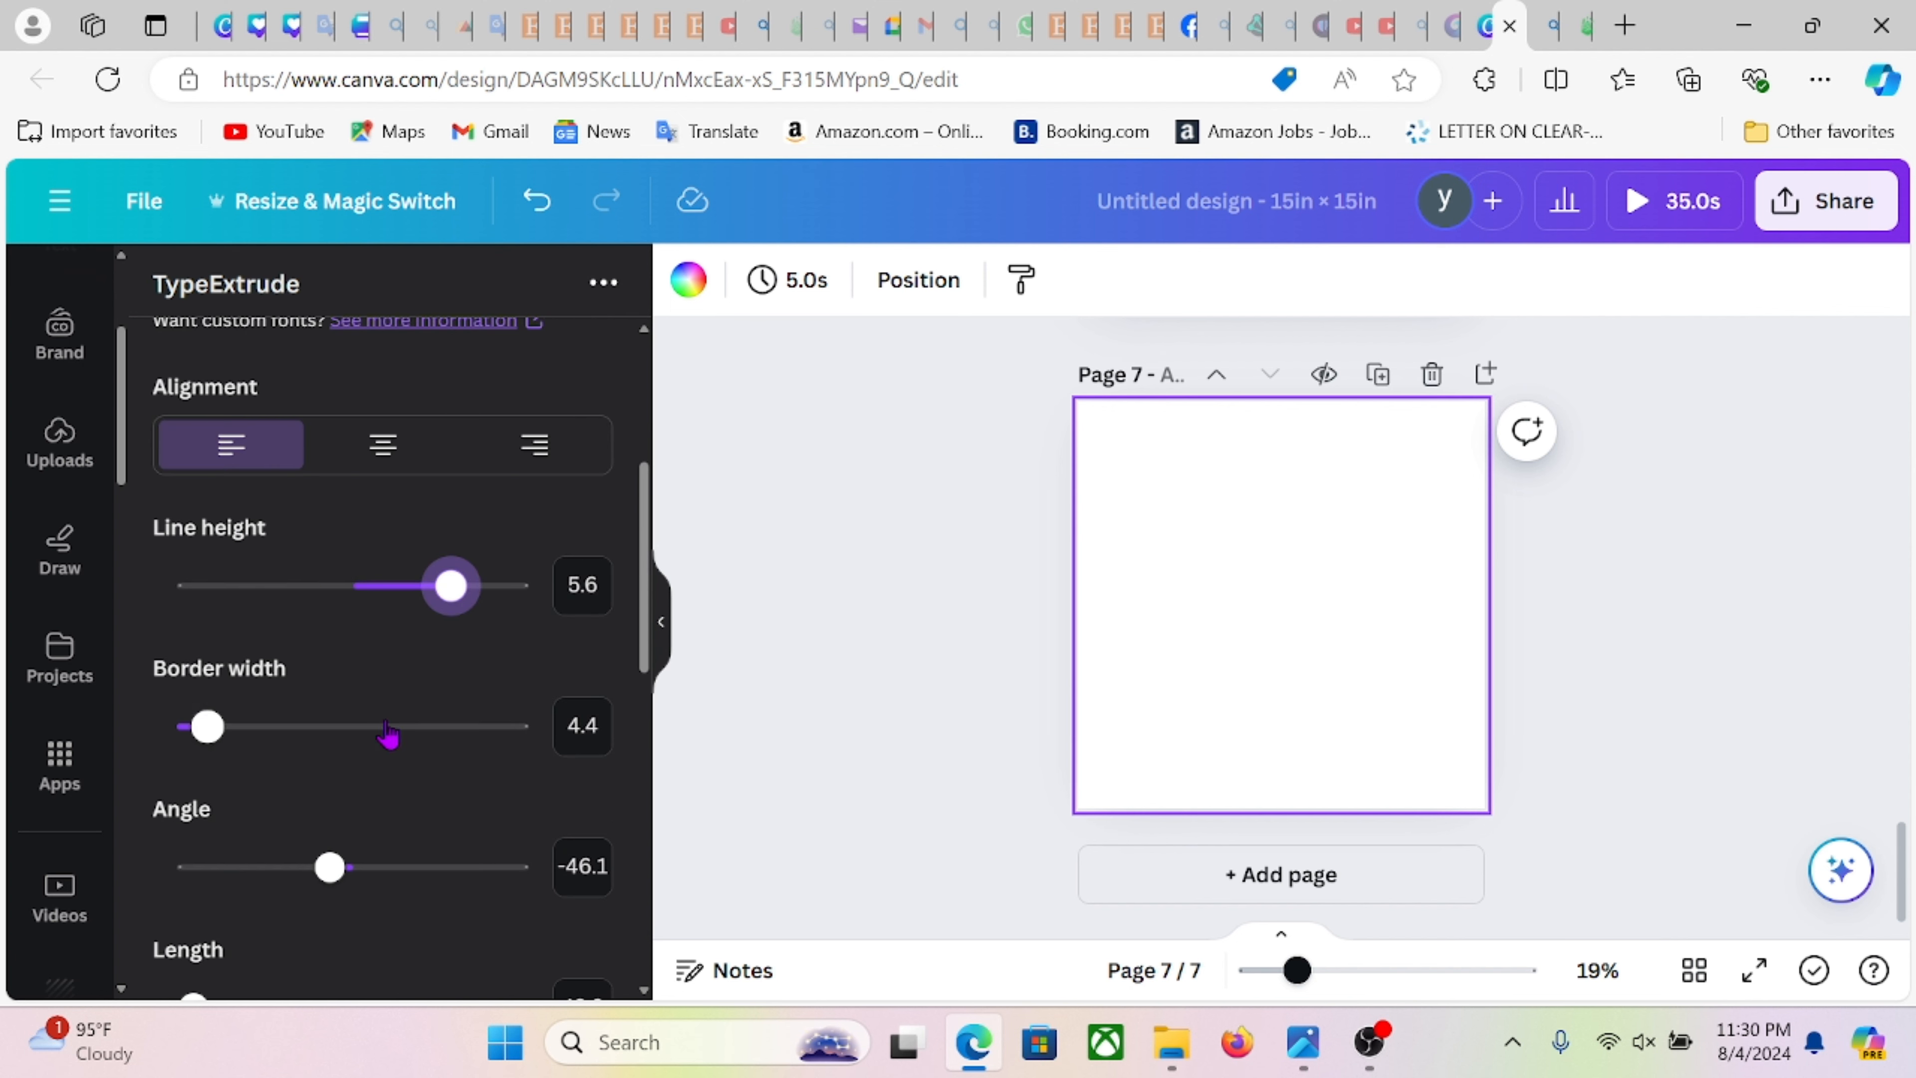
pyautogui.scroll(-5, 415, 743)
pyautogui.scroll(5, 402, 744)
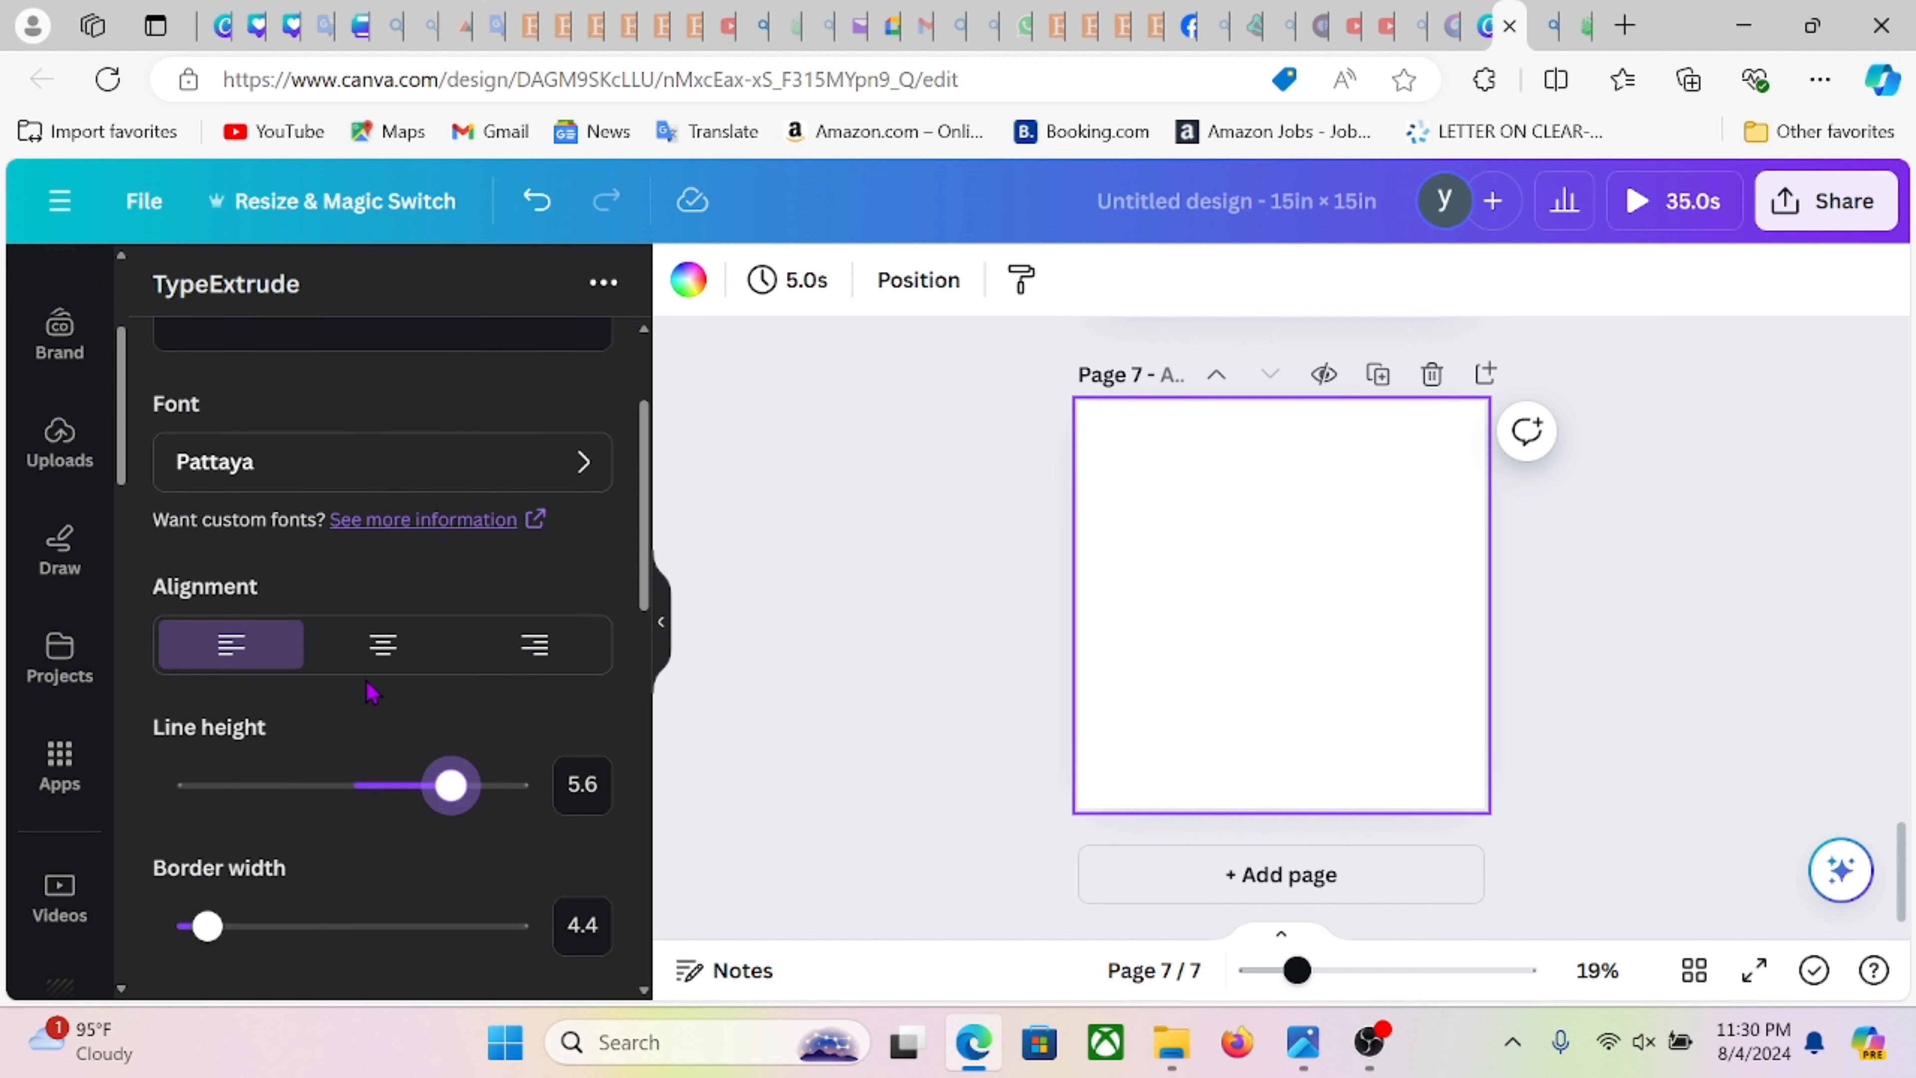
pyautogui.moveTo(461, 790); pyautogui.dragTo(324, 784)
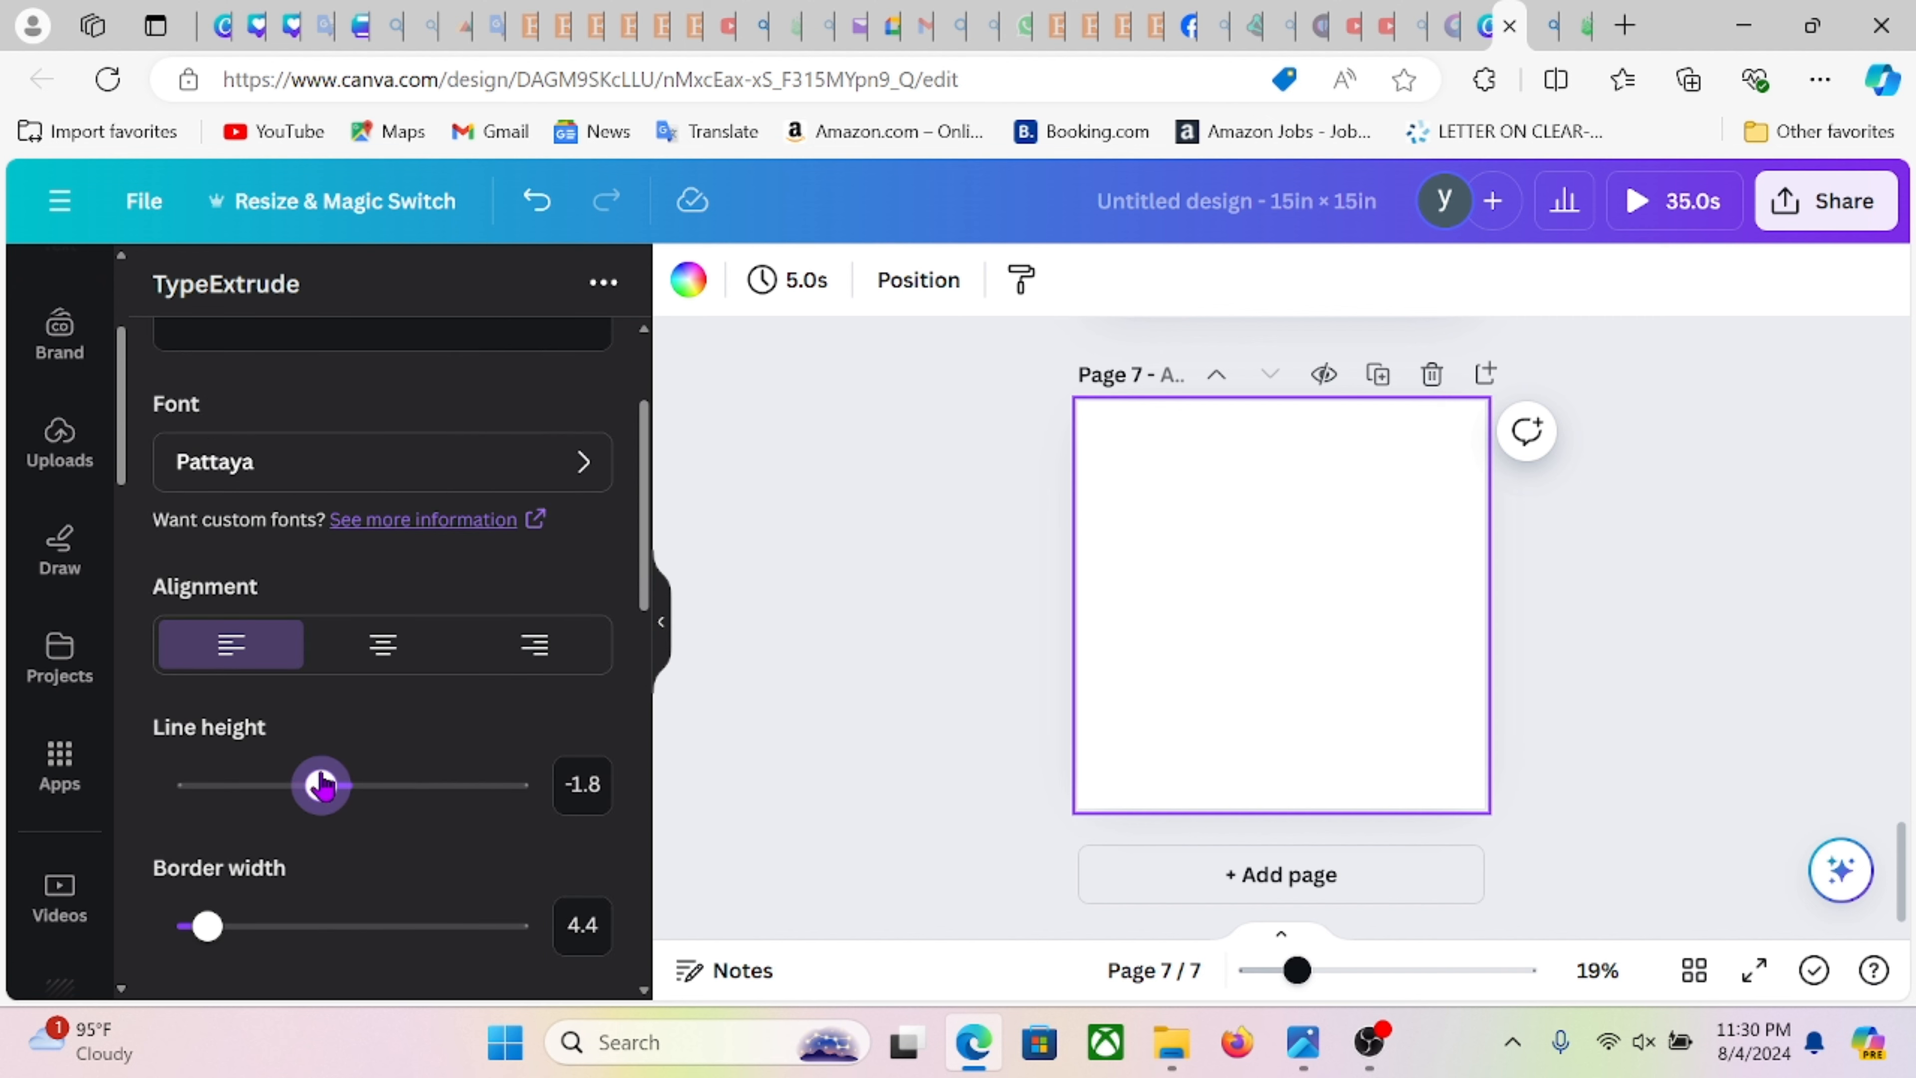
# - Lower the extrusion angle of the "LOVE IS GREAT" lettering and check the result in the TypeExtrude preview
pyautogui.scroll(-4, 296, 871)
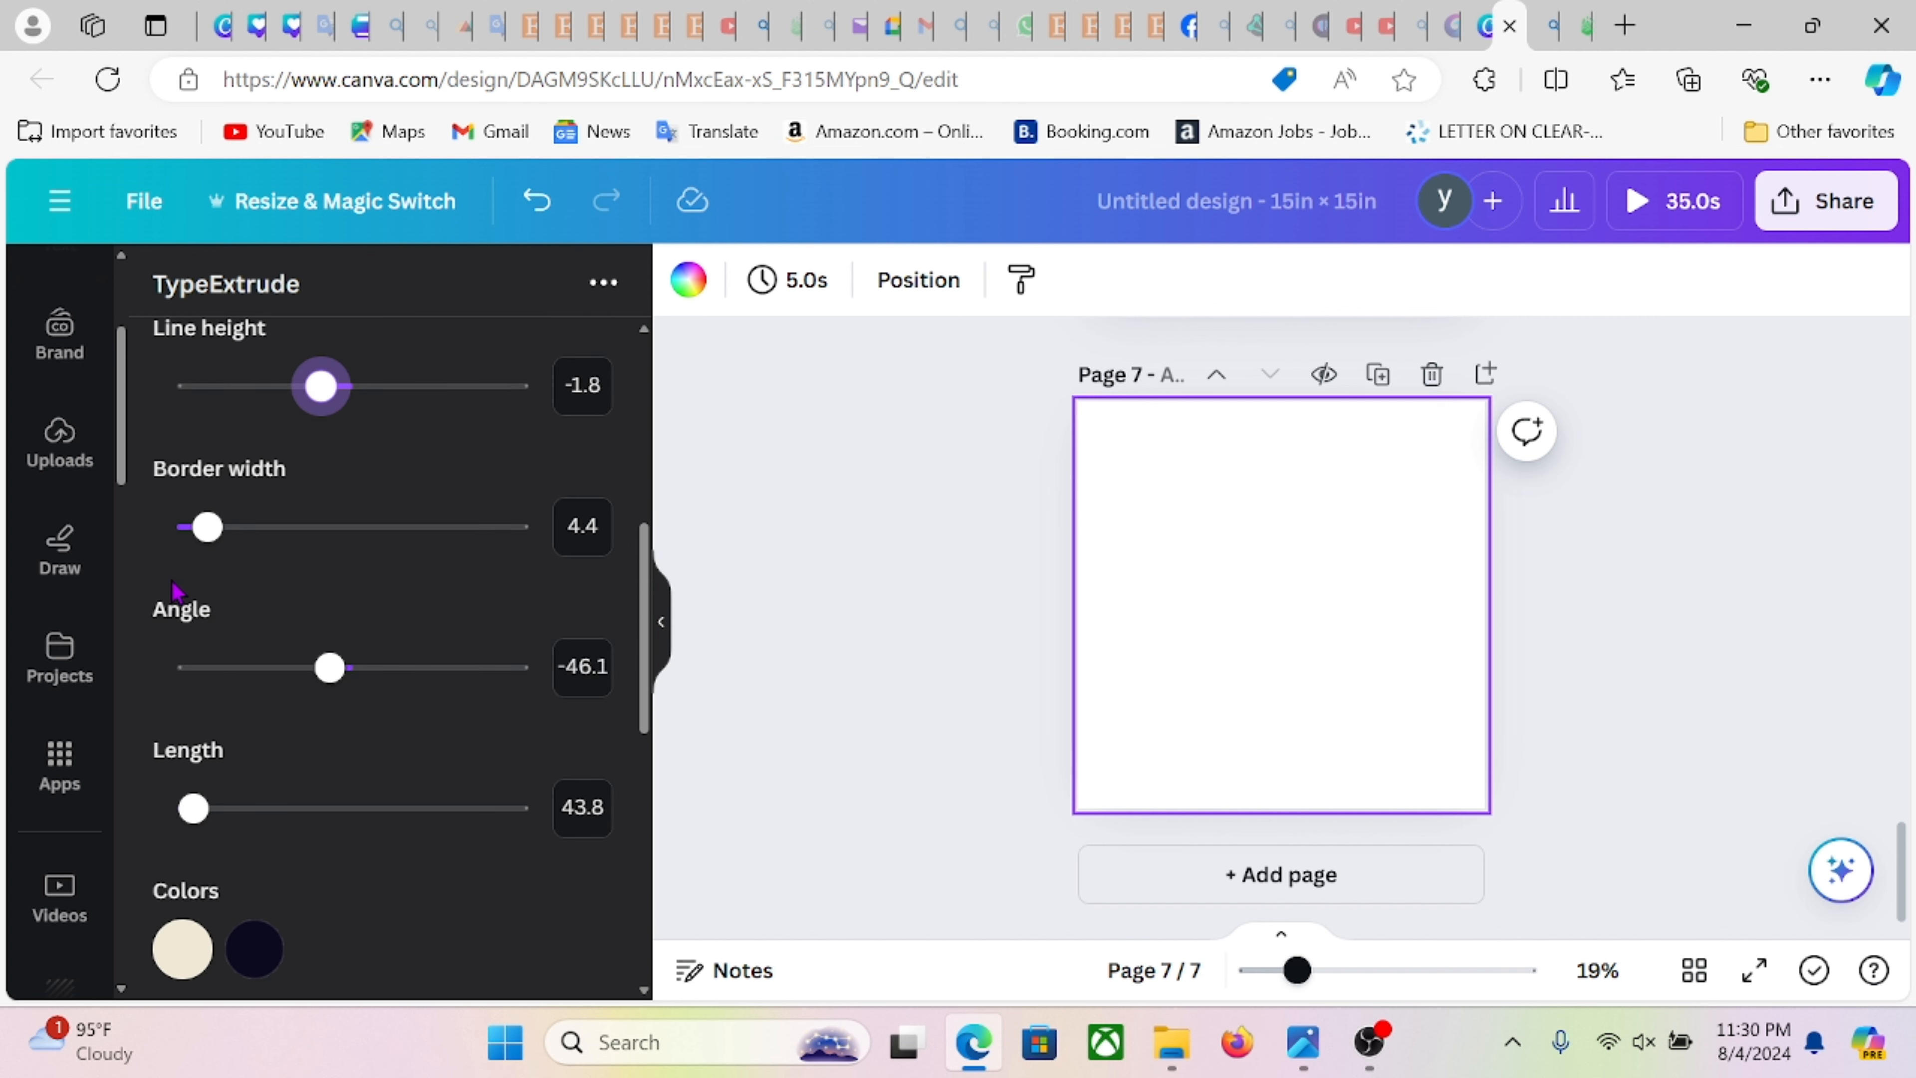
pyautogui.moveTo(329, 667); pyautogui.dragTo(279, 667)
pyautogui.scroll(-5, 370, 792)
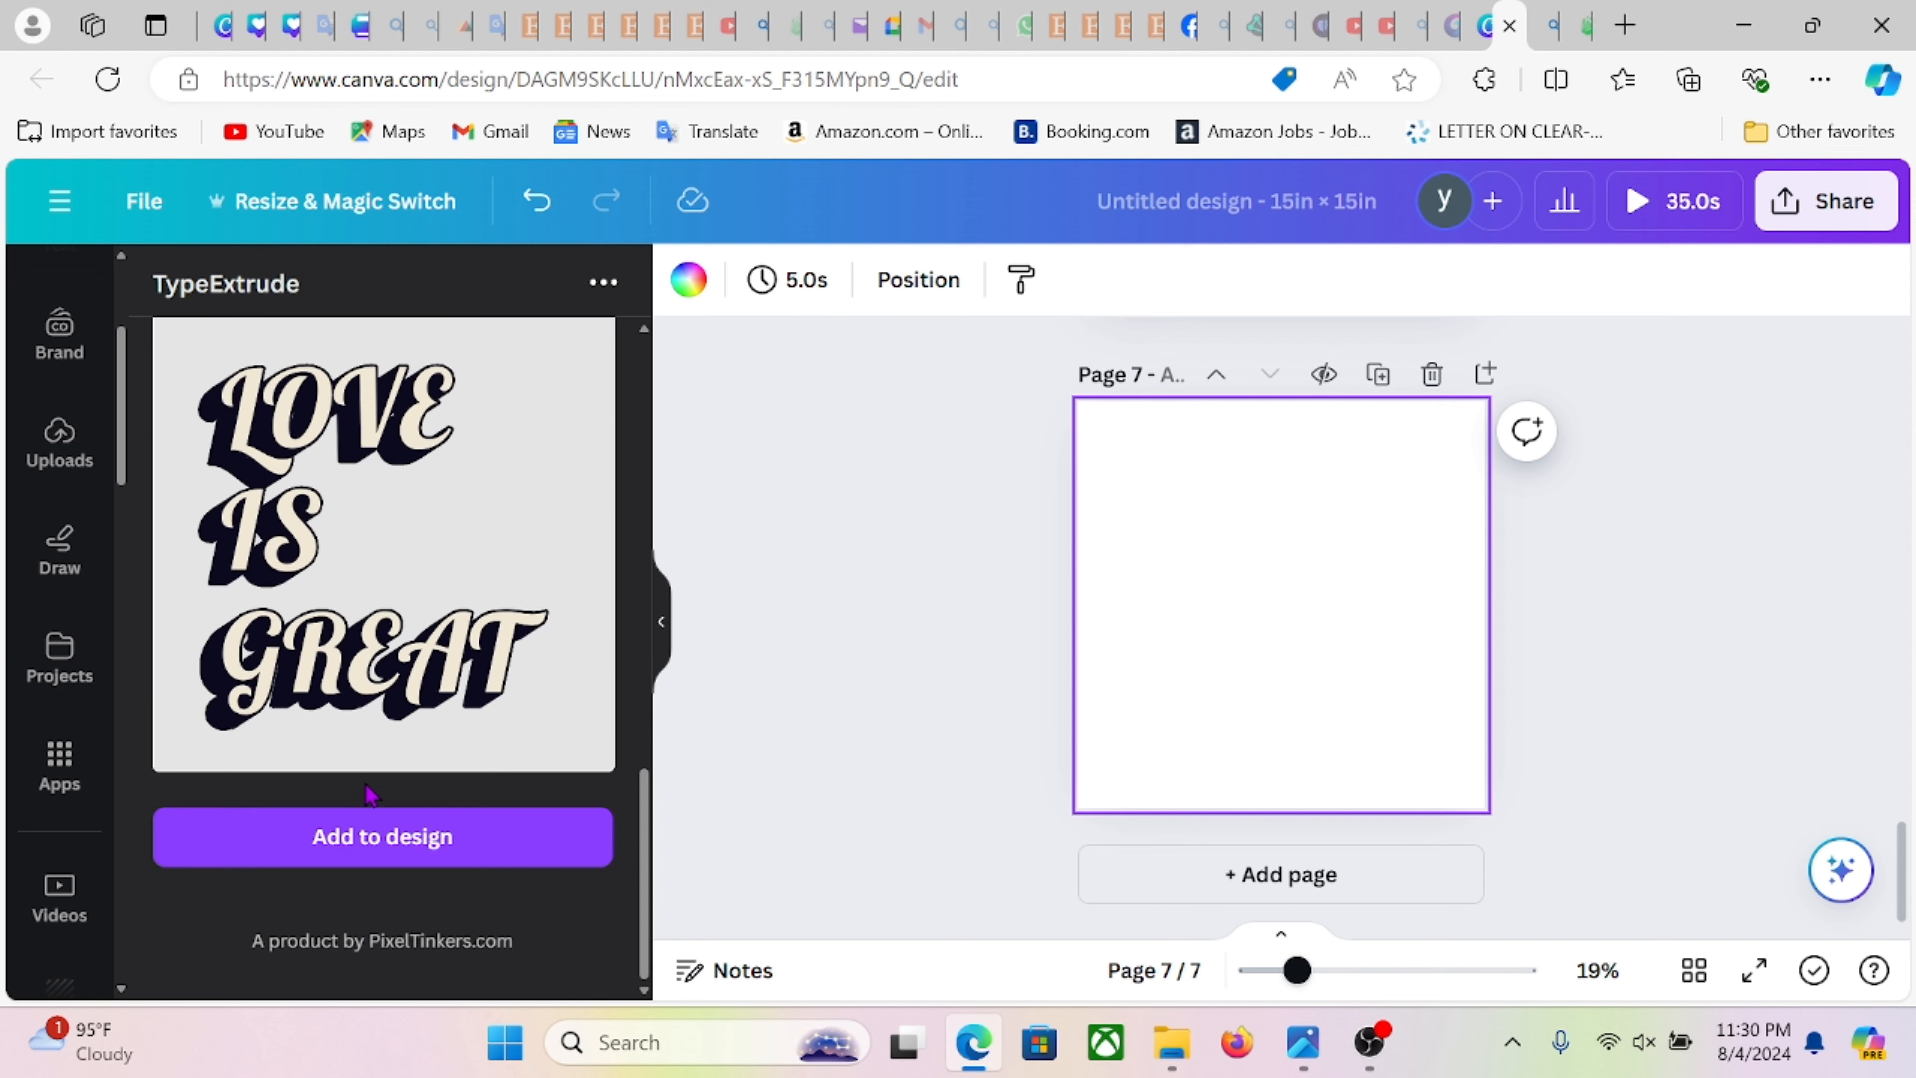
pyautogui.scroll(5, 372, 781)
pyautogui.scroll(-5, 376, 765)
pyautogui.scroll(10, 421, 721)
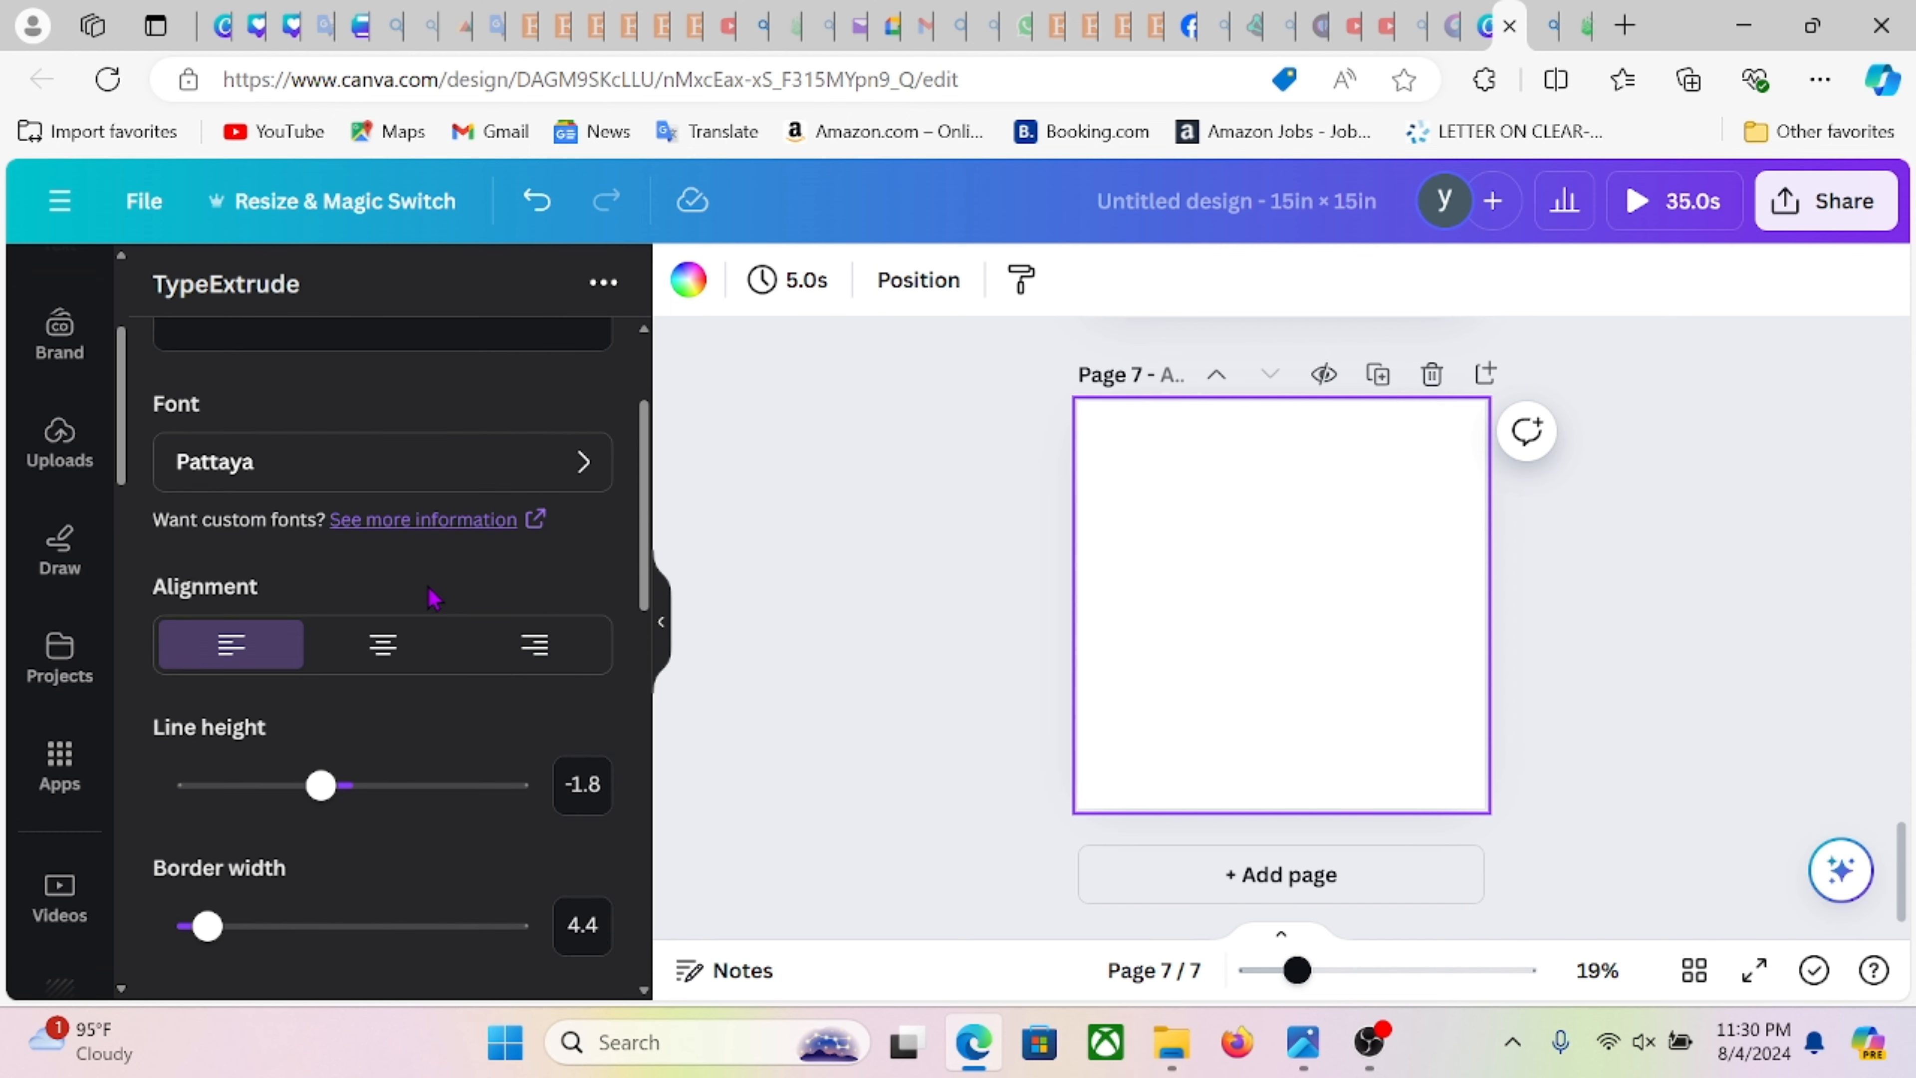
# - Change the "LOVE IS GREAT" lettering to a brush-style font and add it to page 7
pyautogui.click(559, 474)
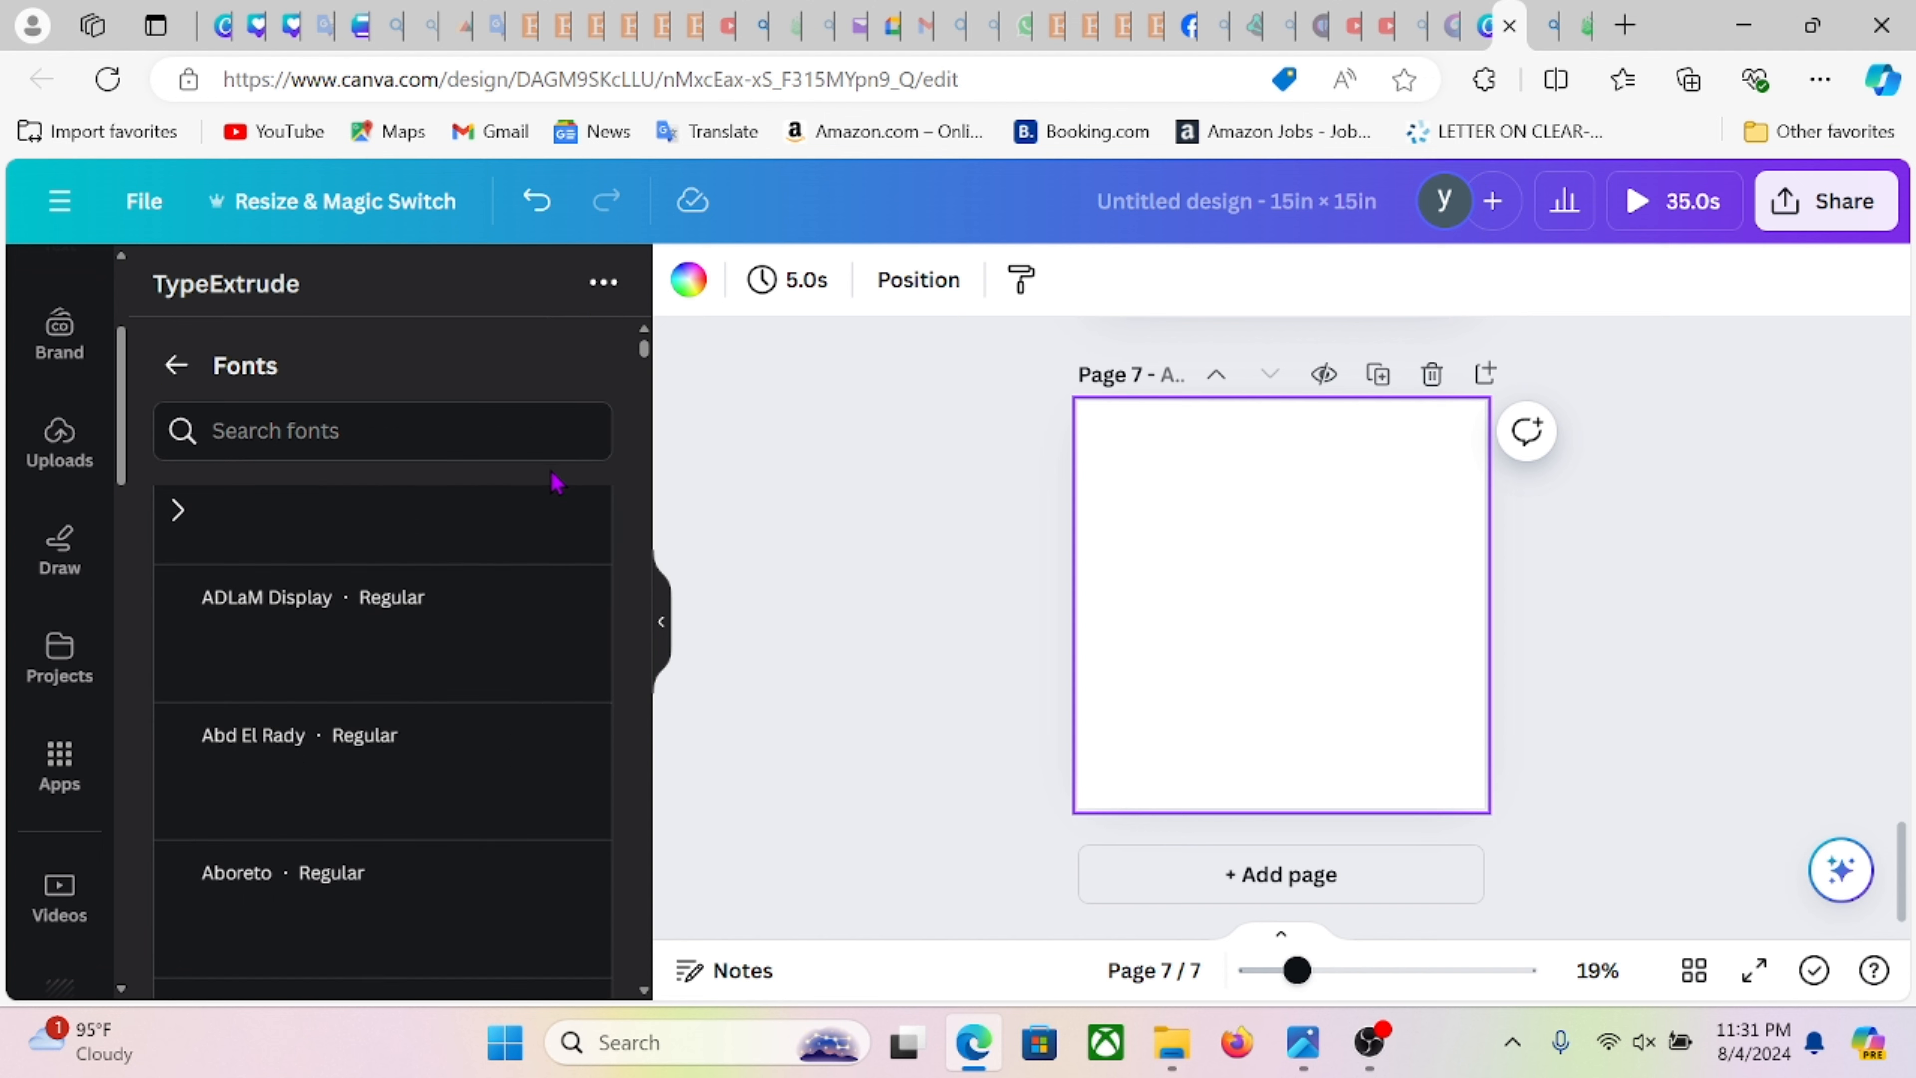
pyautogui.scroll(-5, 426, 751)
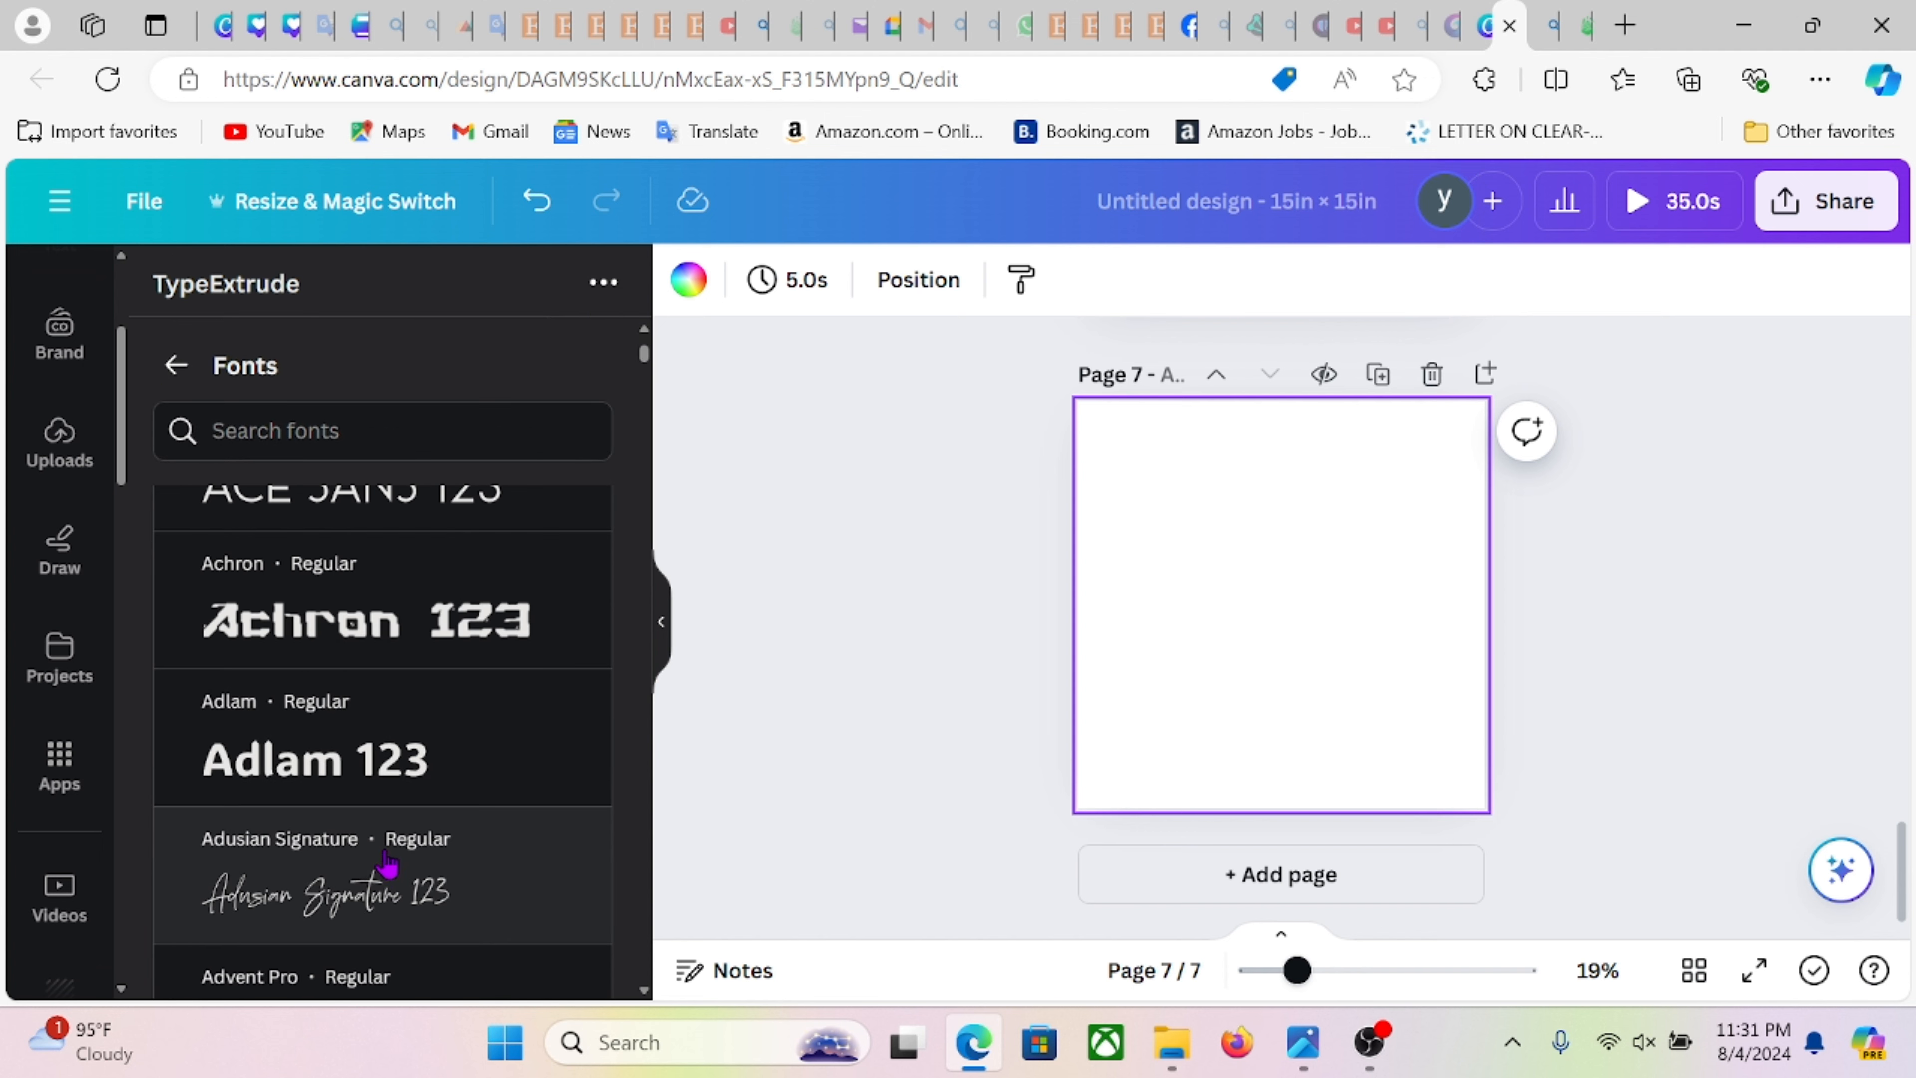
pyautogui.scroll(-10, 434, 800)
pyautogui.scroll(-15, 441, 793)
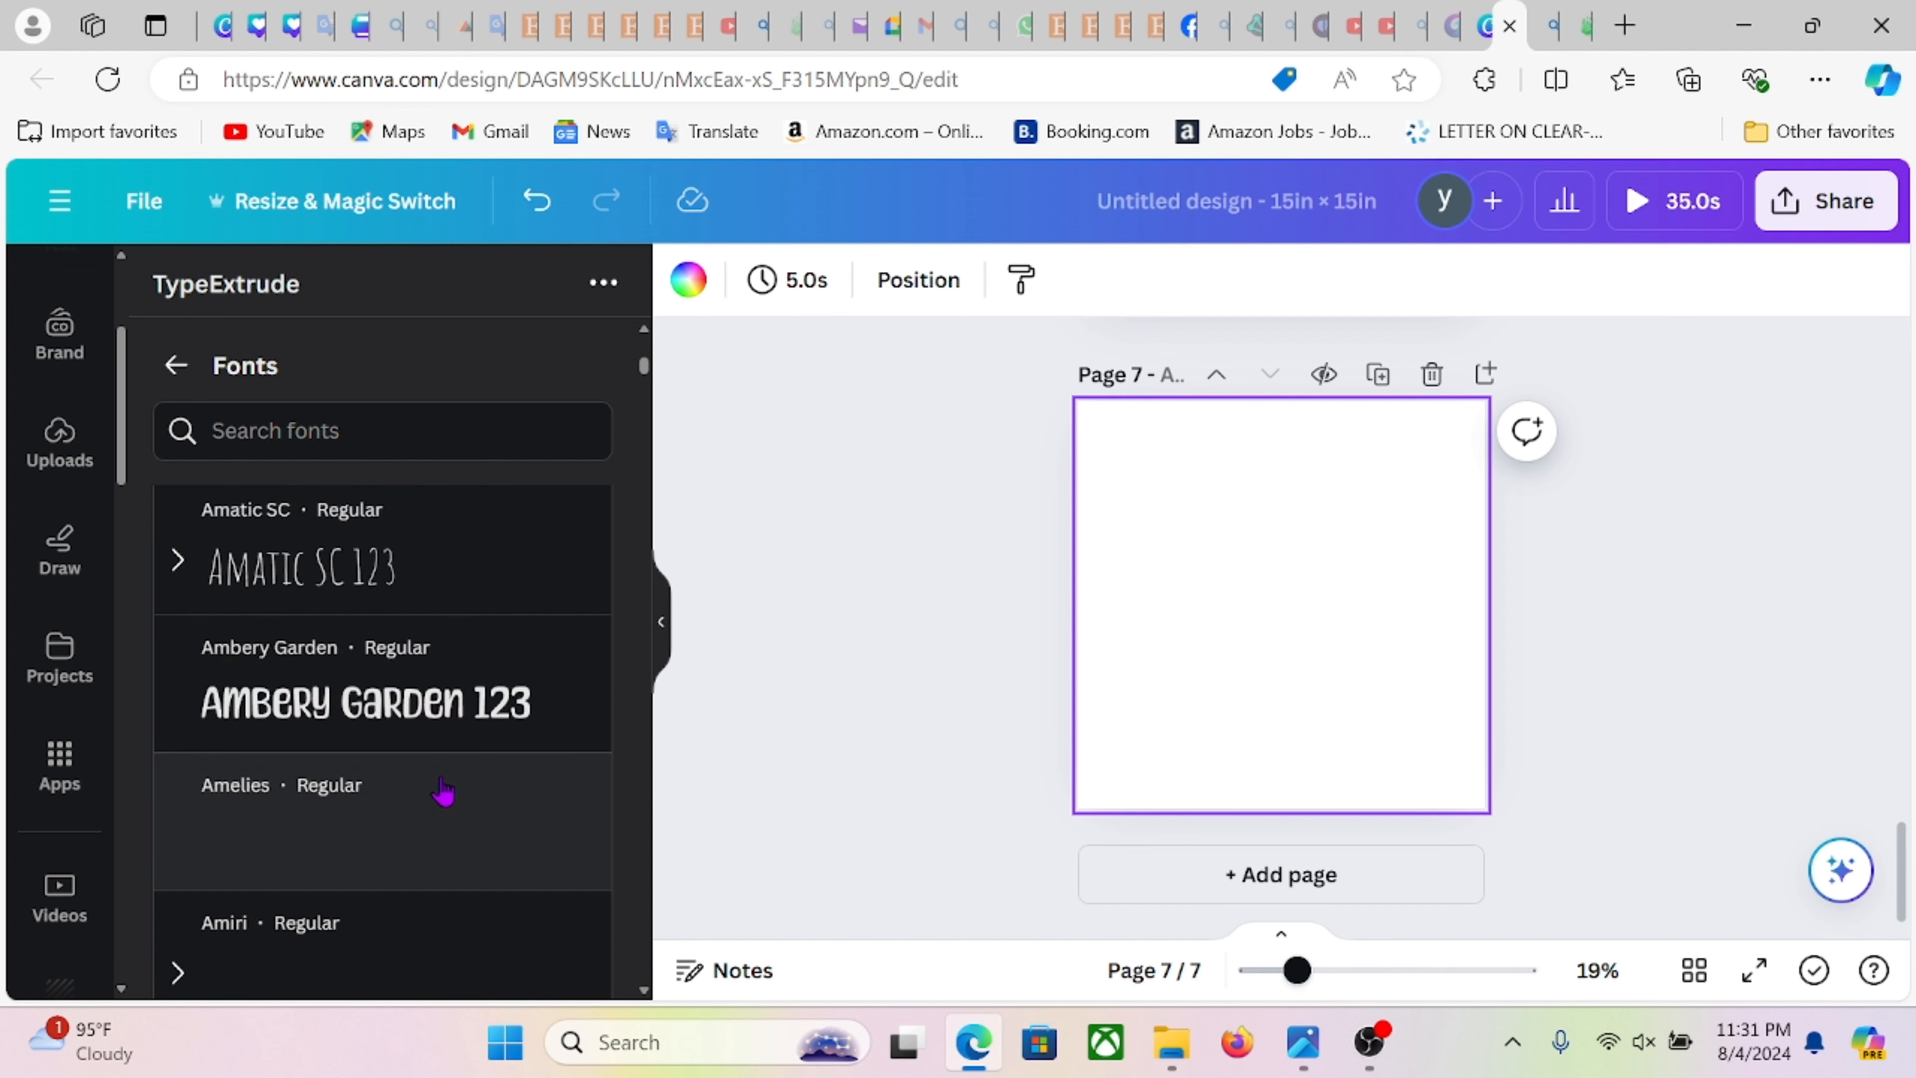
pyautogui.click(176, 366)
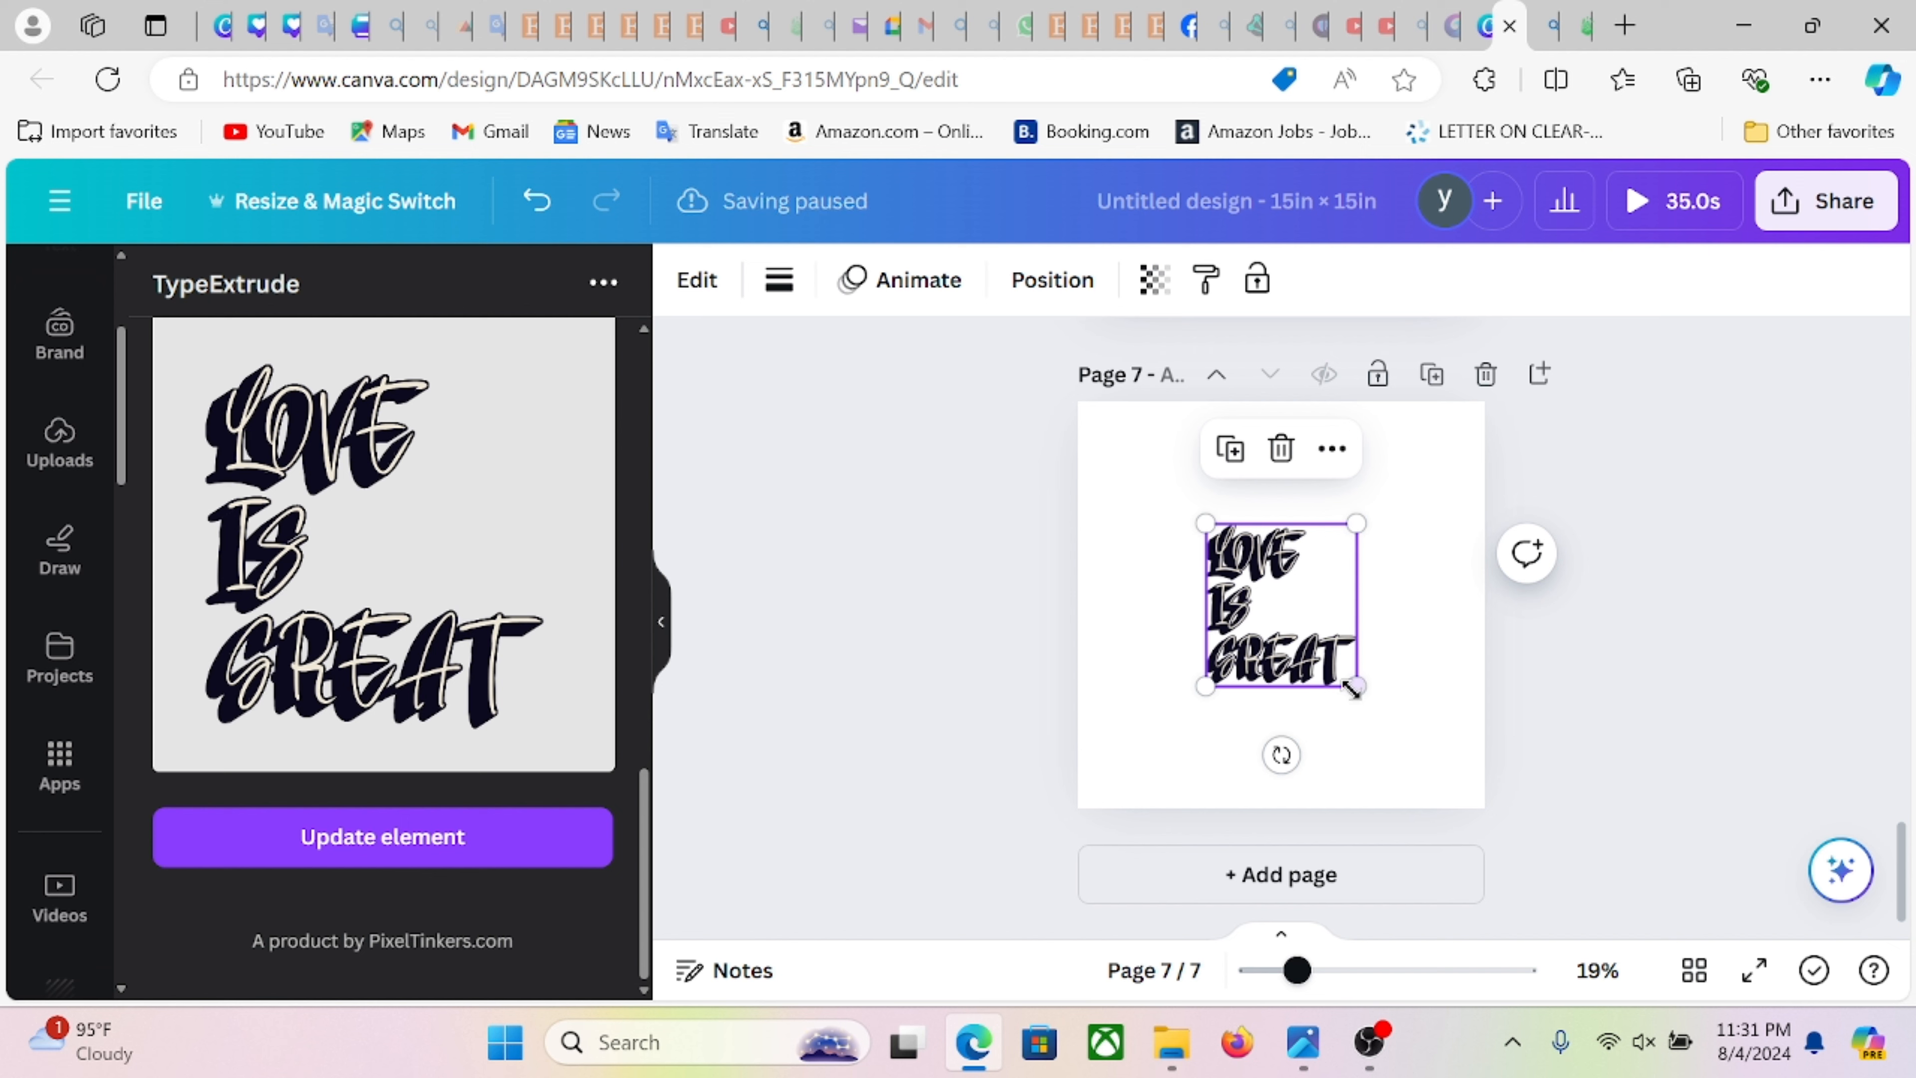
# - Enlarge the extruded lettering from two opposite corners until it nearly fills page 7
pyautogui.moveTo(1356, 686); pyautogui.dragTo(1470, 809)
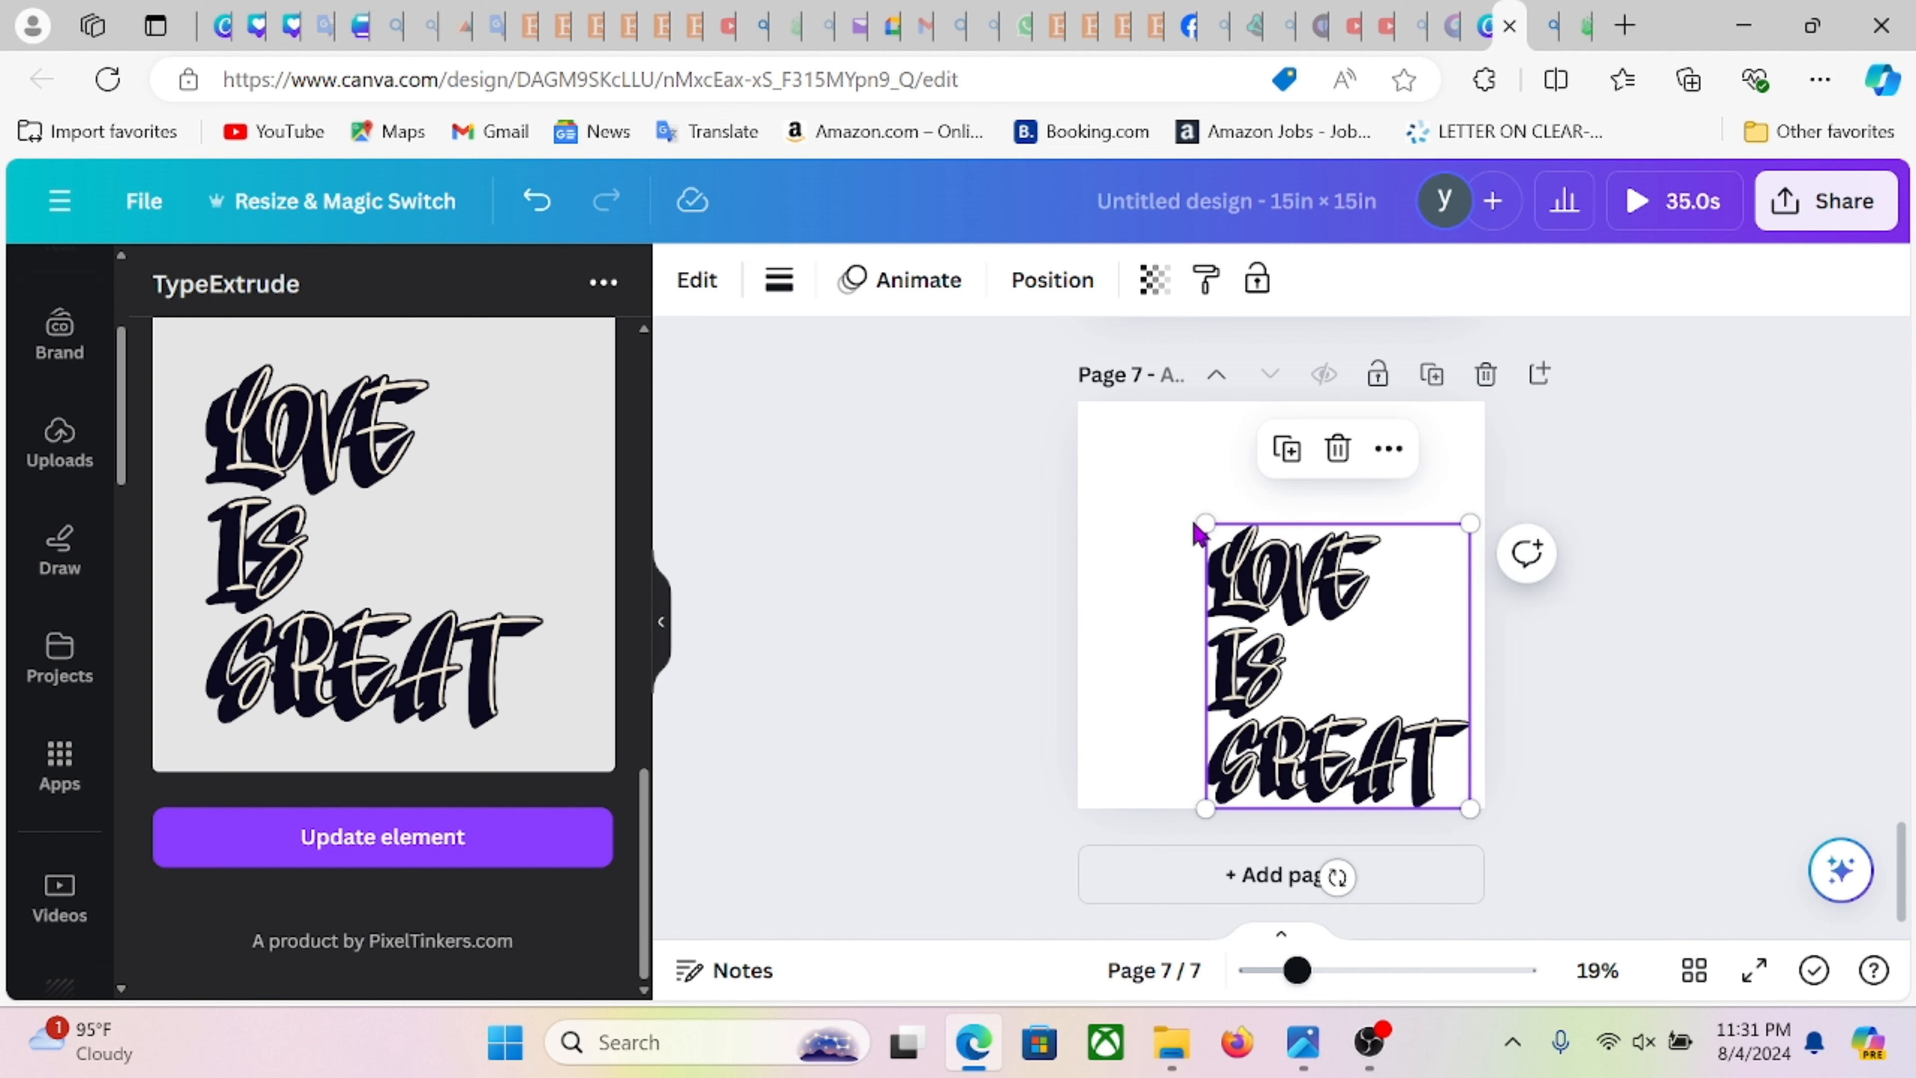
pyautogui.moveTo(1201, 526); pyautogui.dragTo(1107, 419)
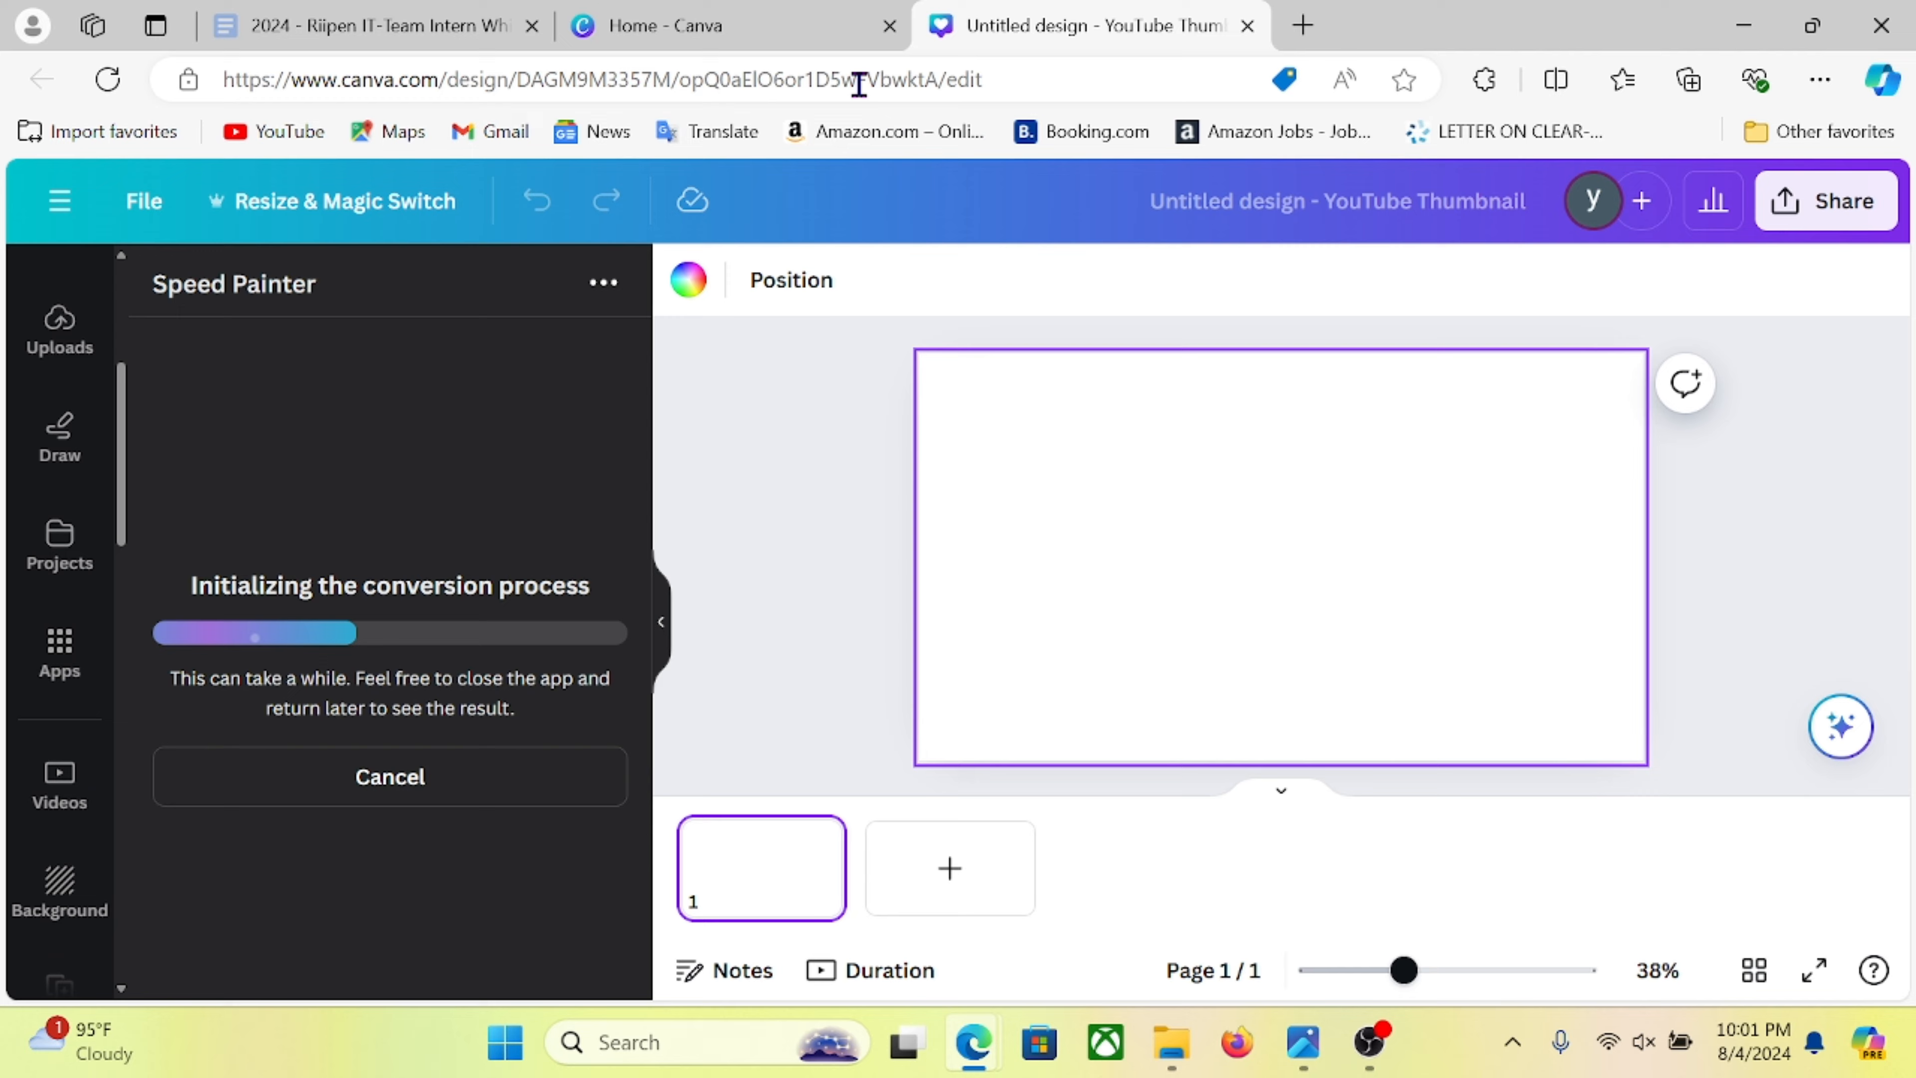
# - Create a blank YouTube Thumbnail design from the Canva home page
pyautogui.click(735, 28)
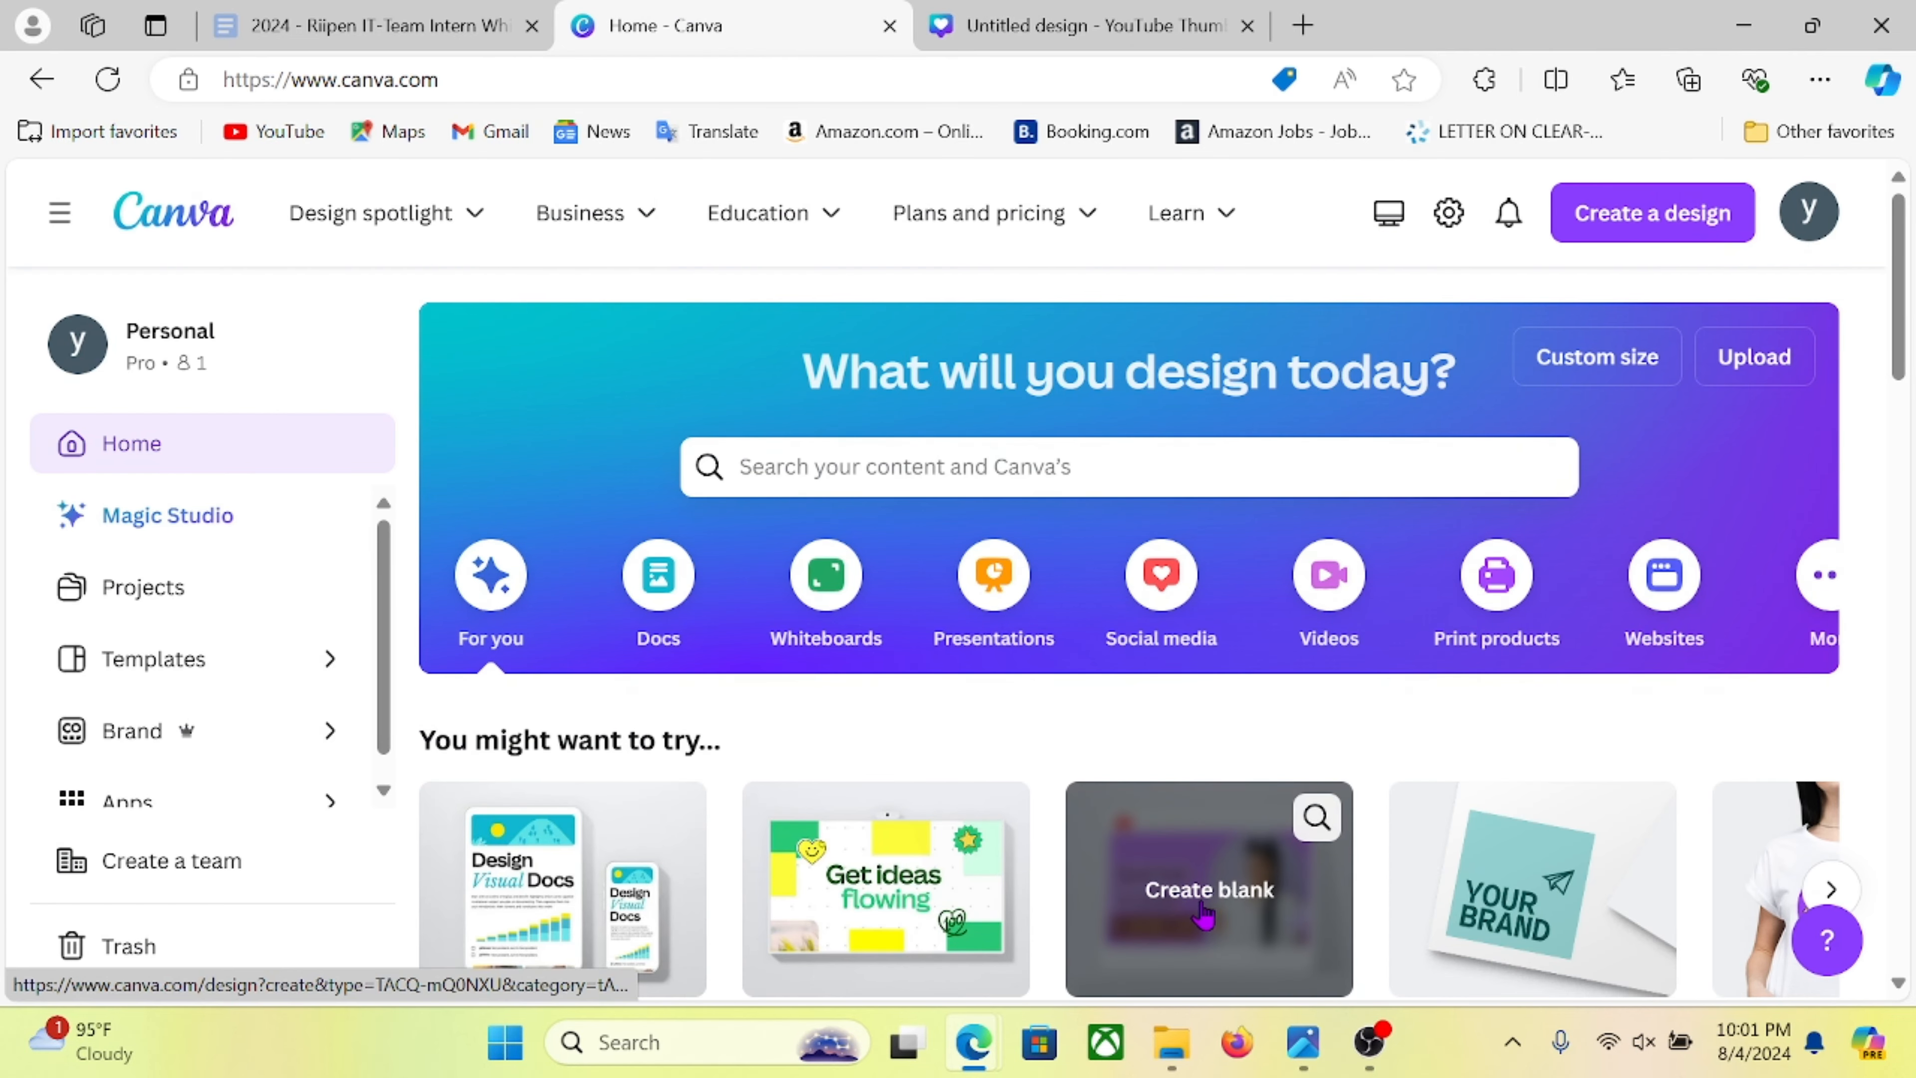
pyautogui.click(1204, 915)
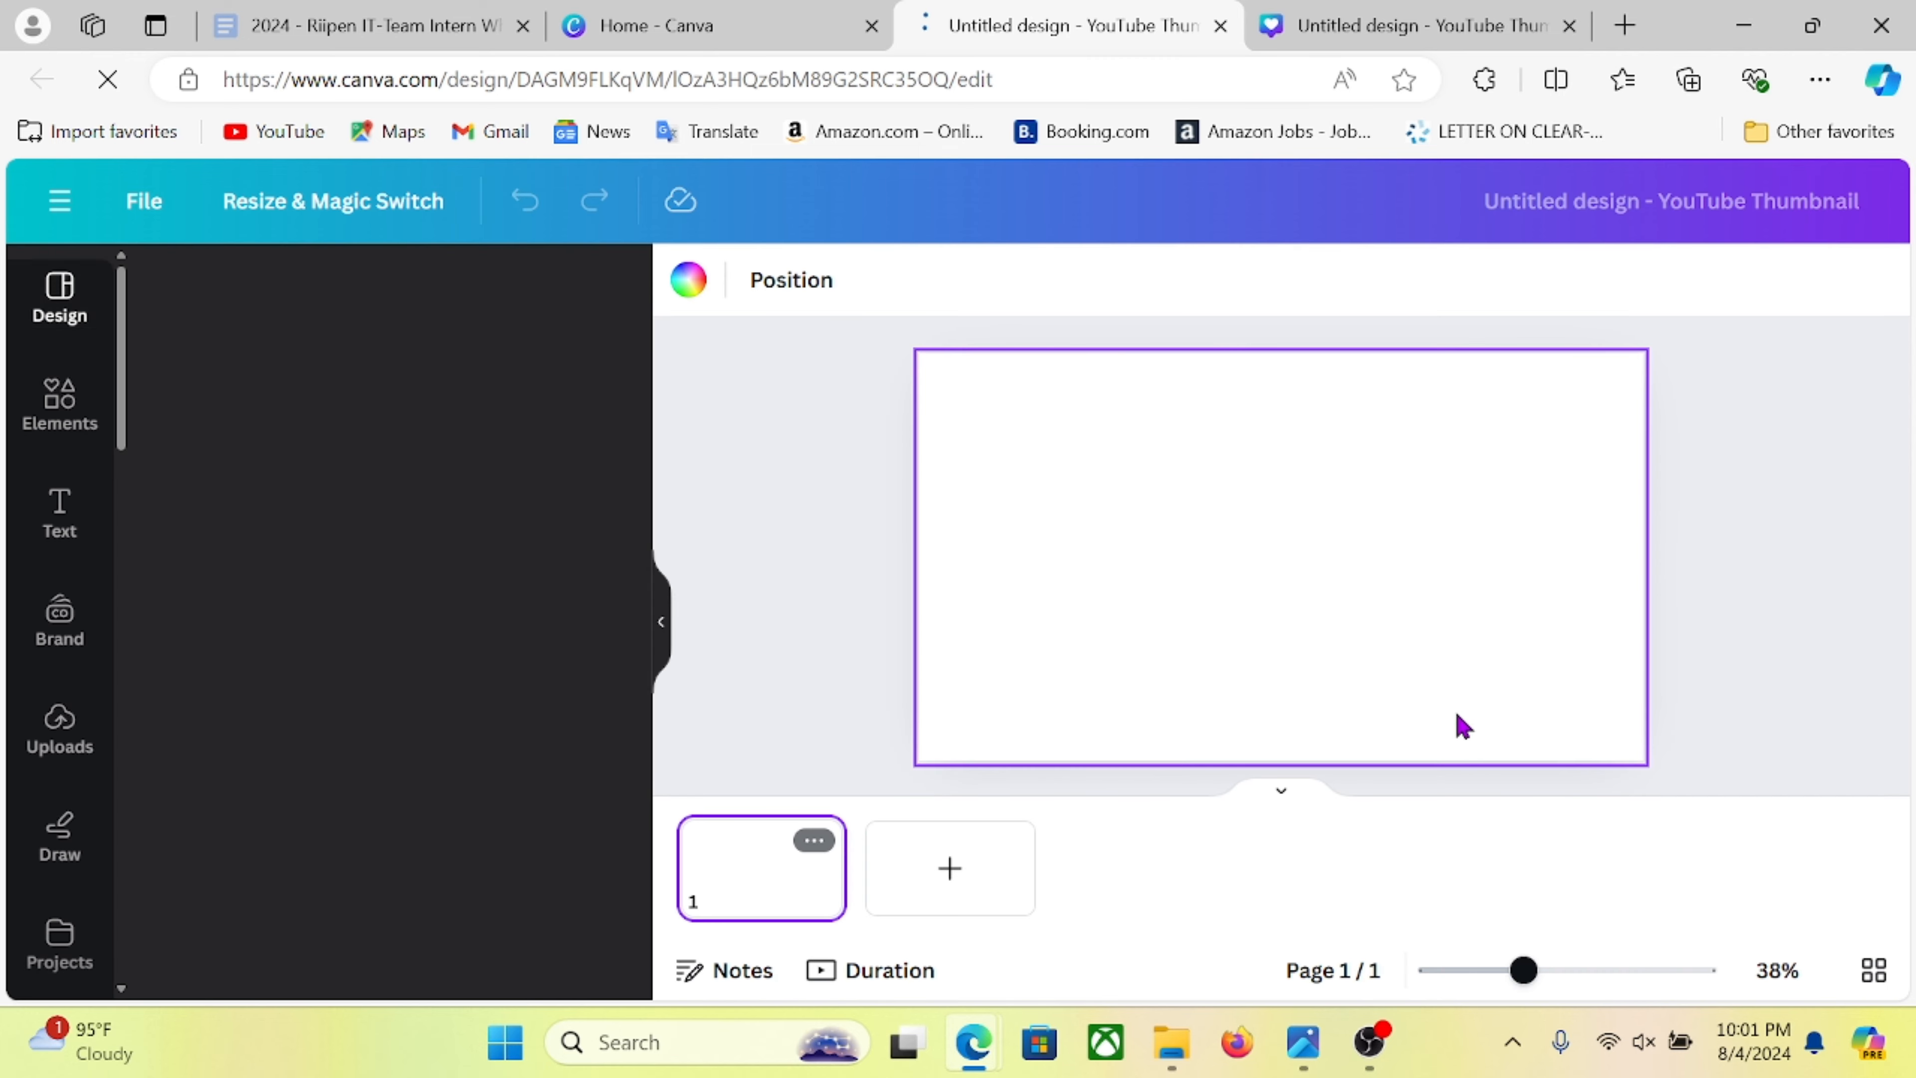
# - Search the Canva apps for "pain", pick the Speed Painter suggestion and open the Speed Painter app
pyautogui.scroll(-15, 68, 755)
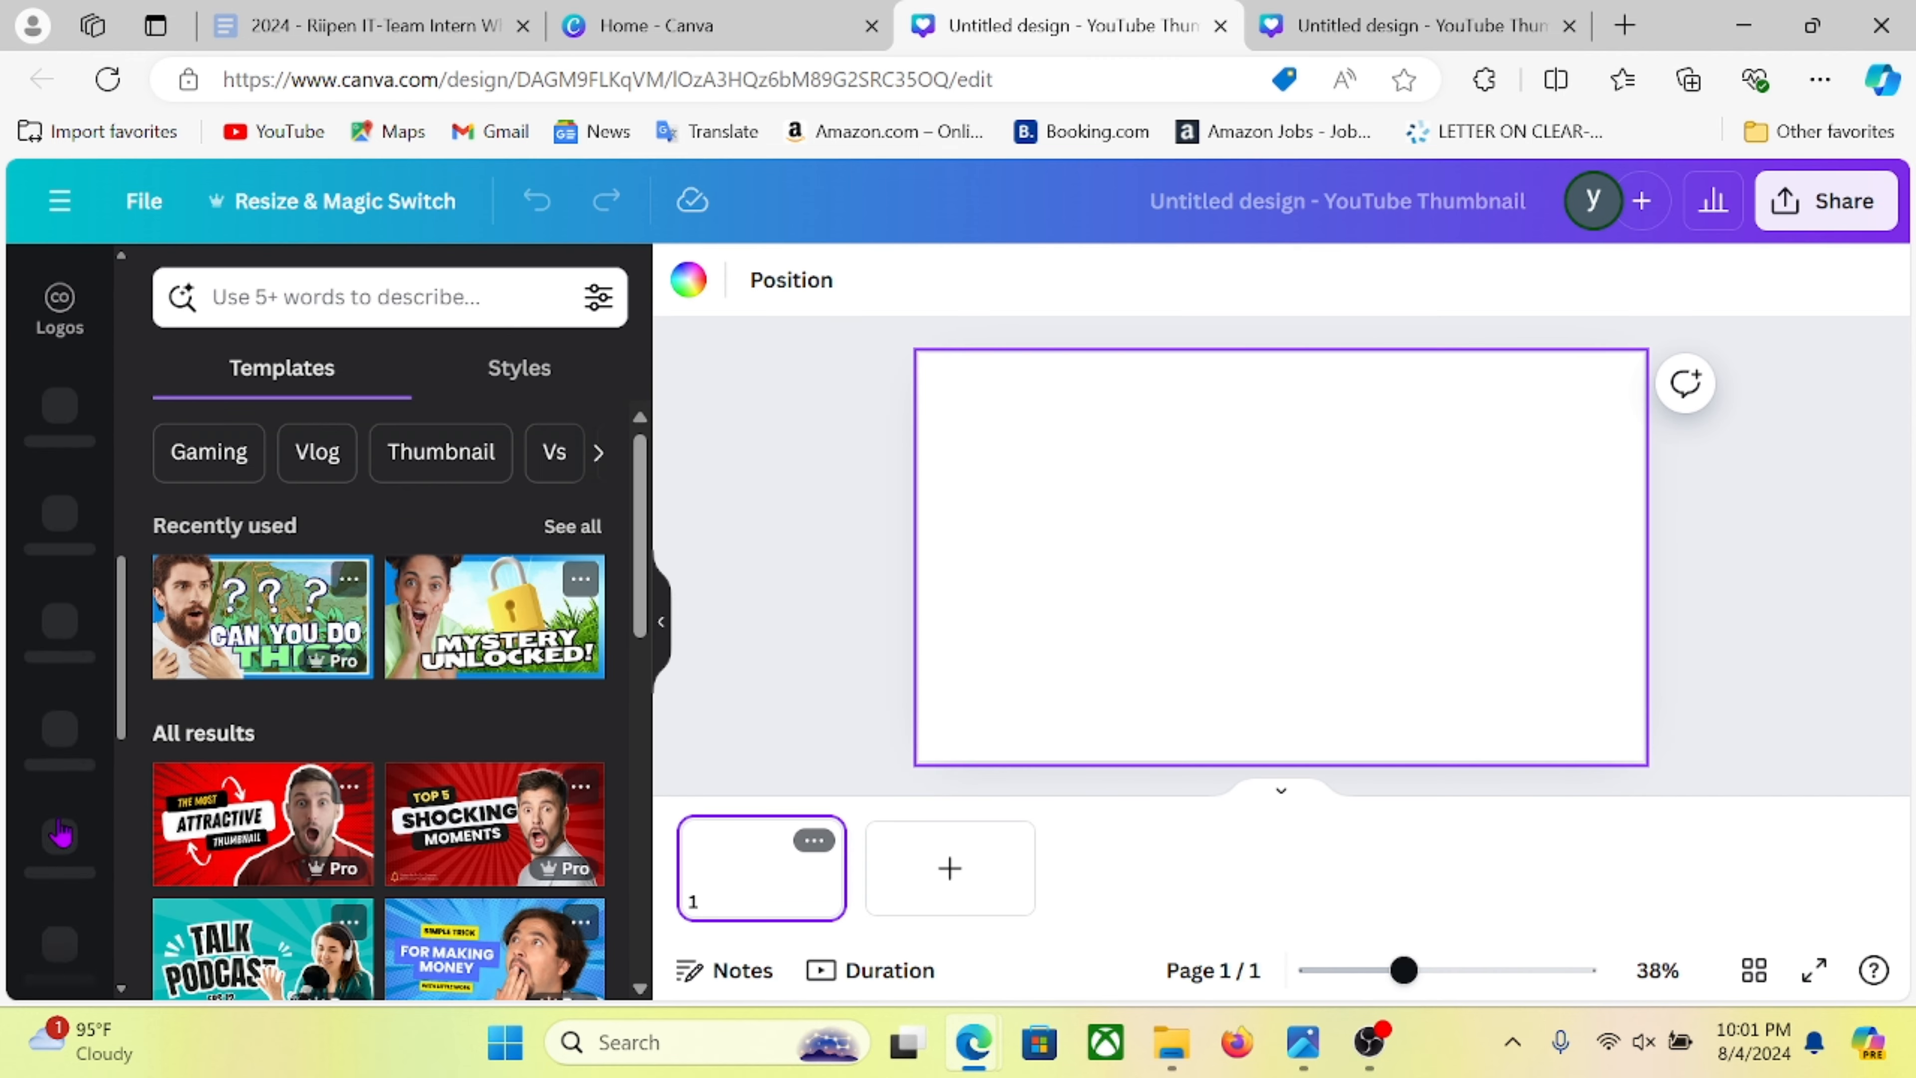
pyautogui.scroll(15, 60, 717)
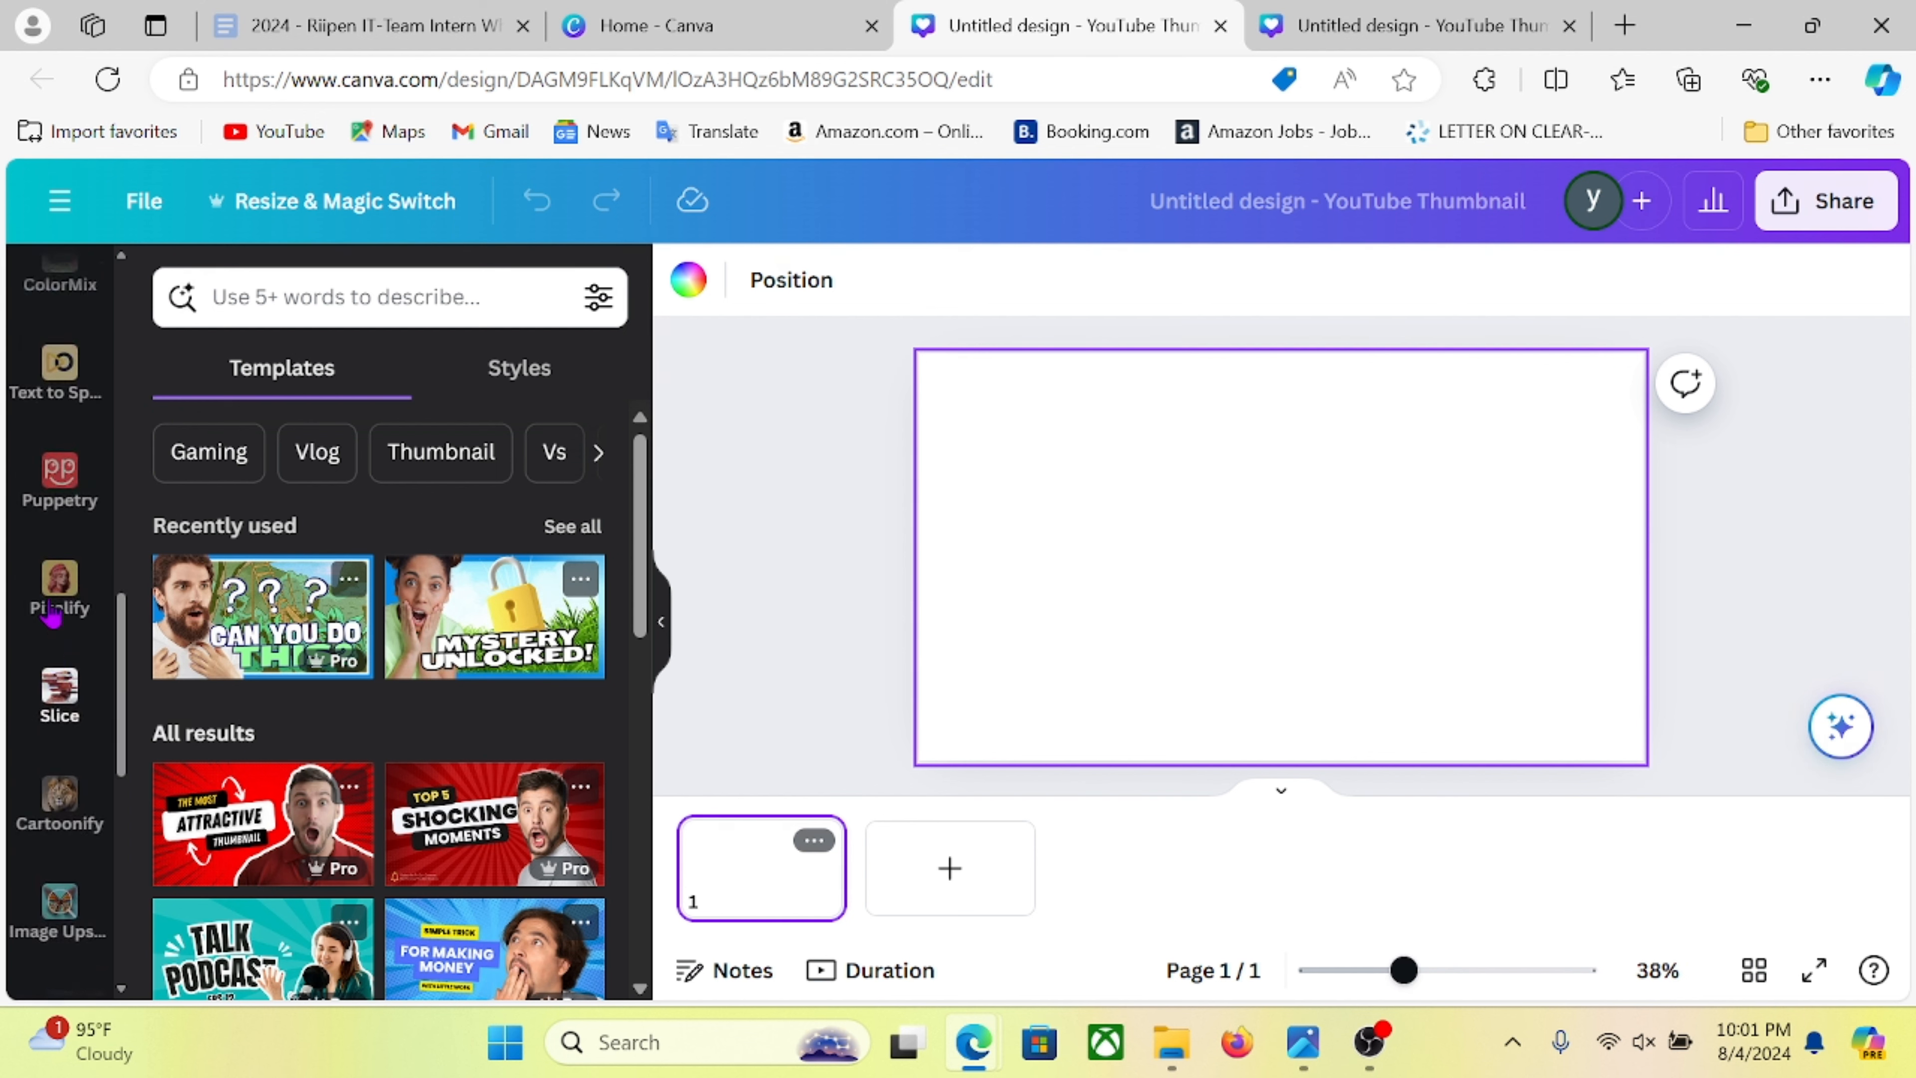
pyautogui.click(62, 833)
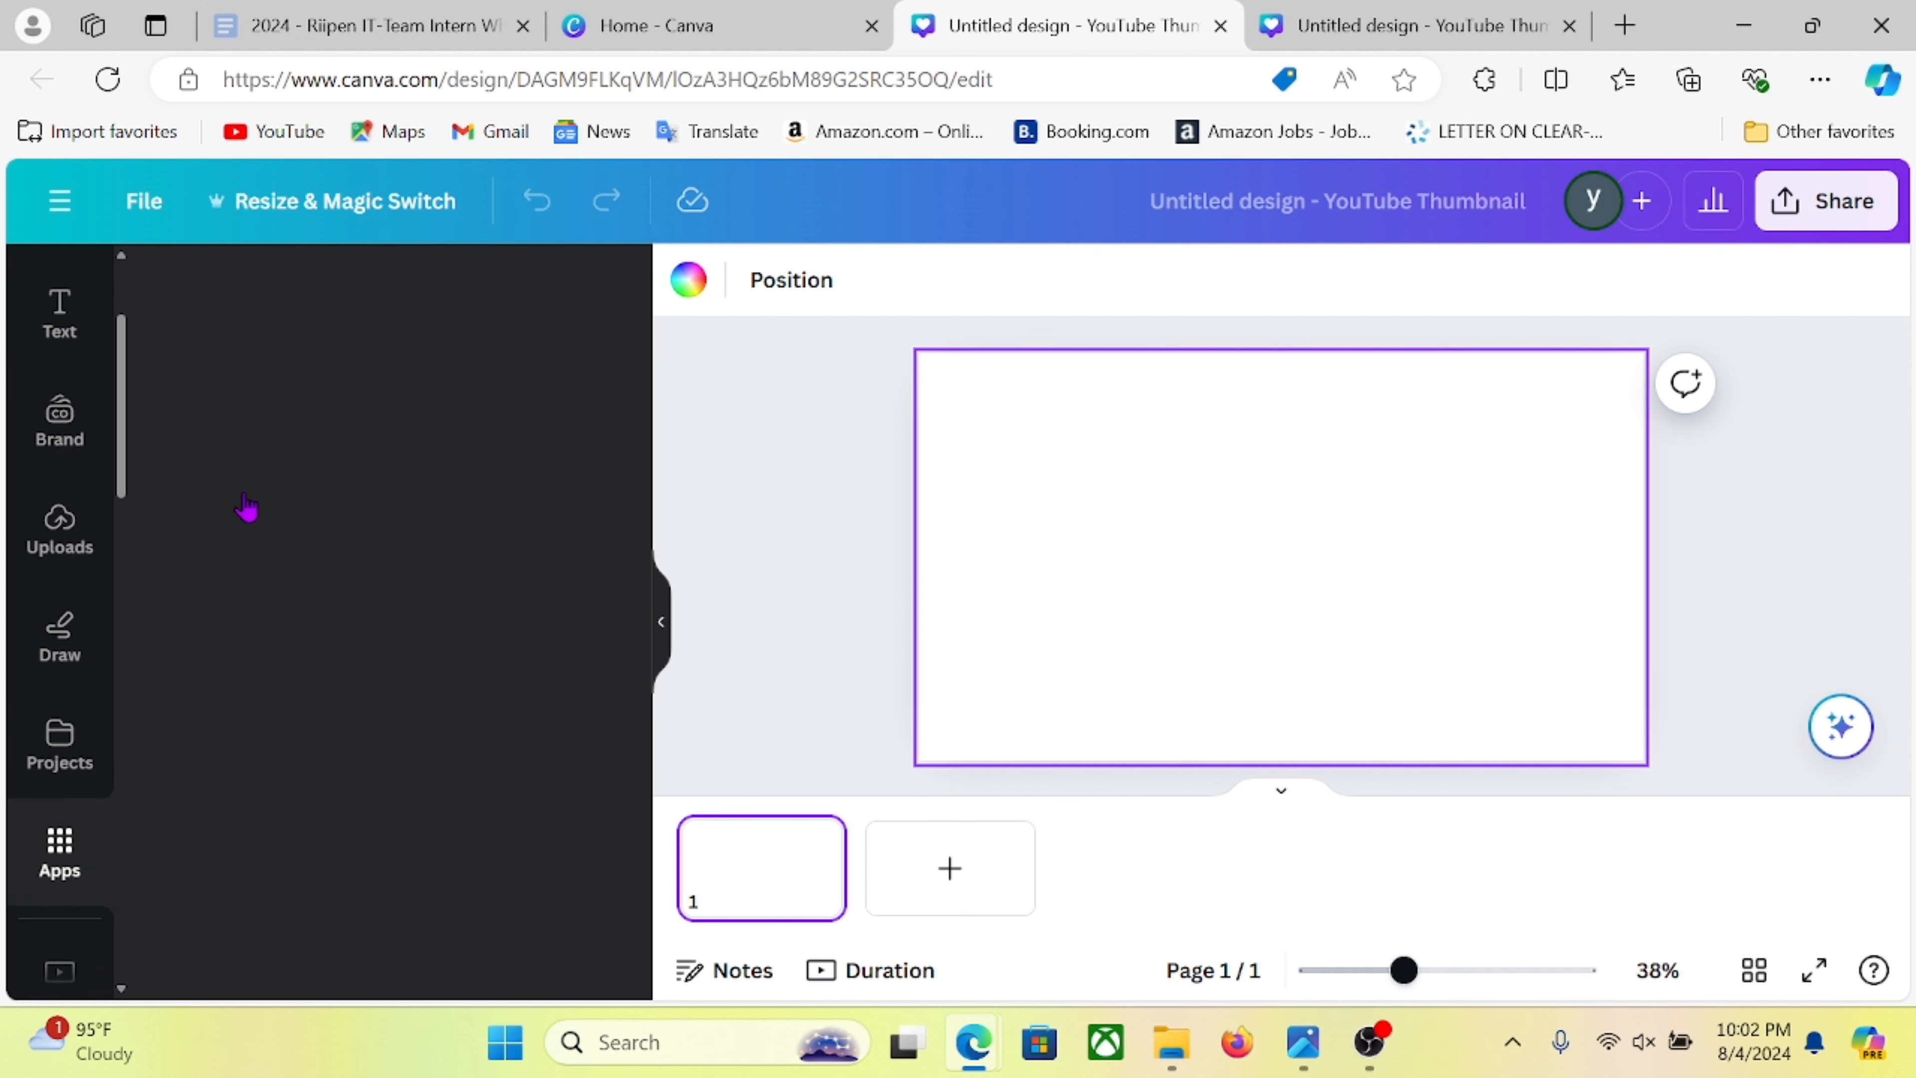
pyautogui.click(331, 302)
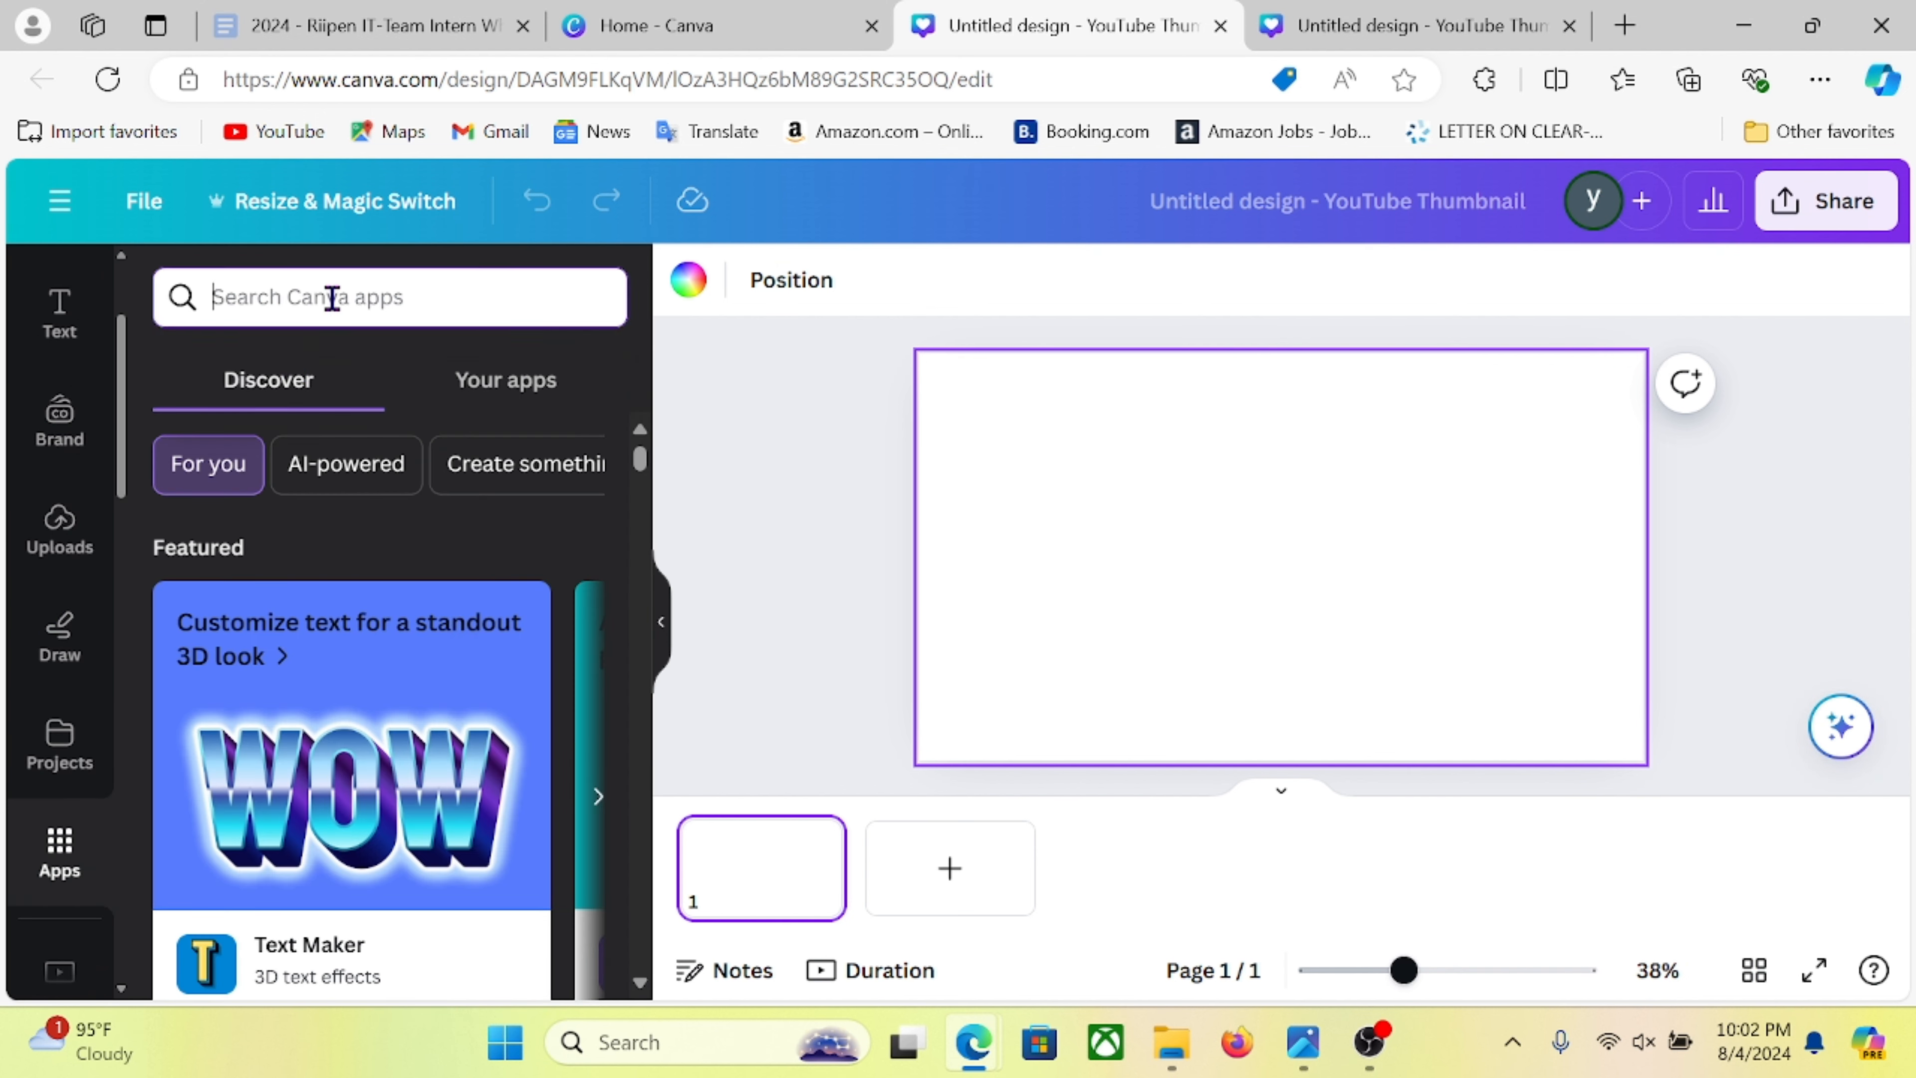
pyautogui.write('pain')
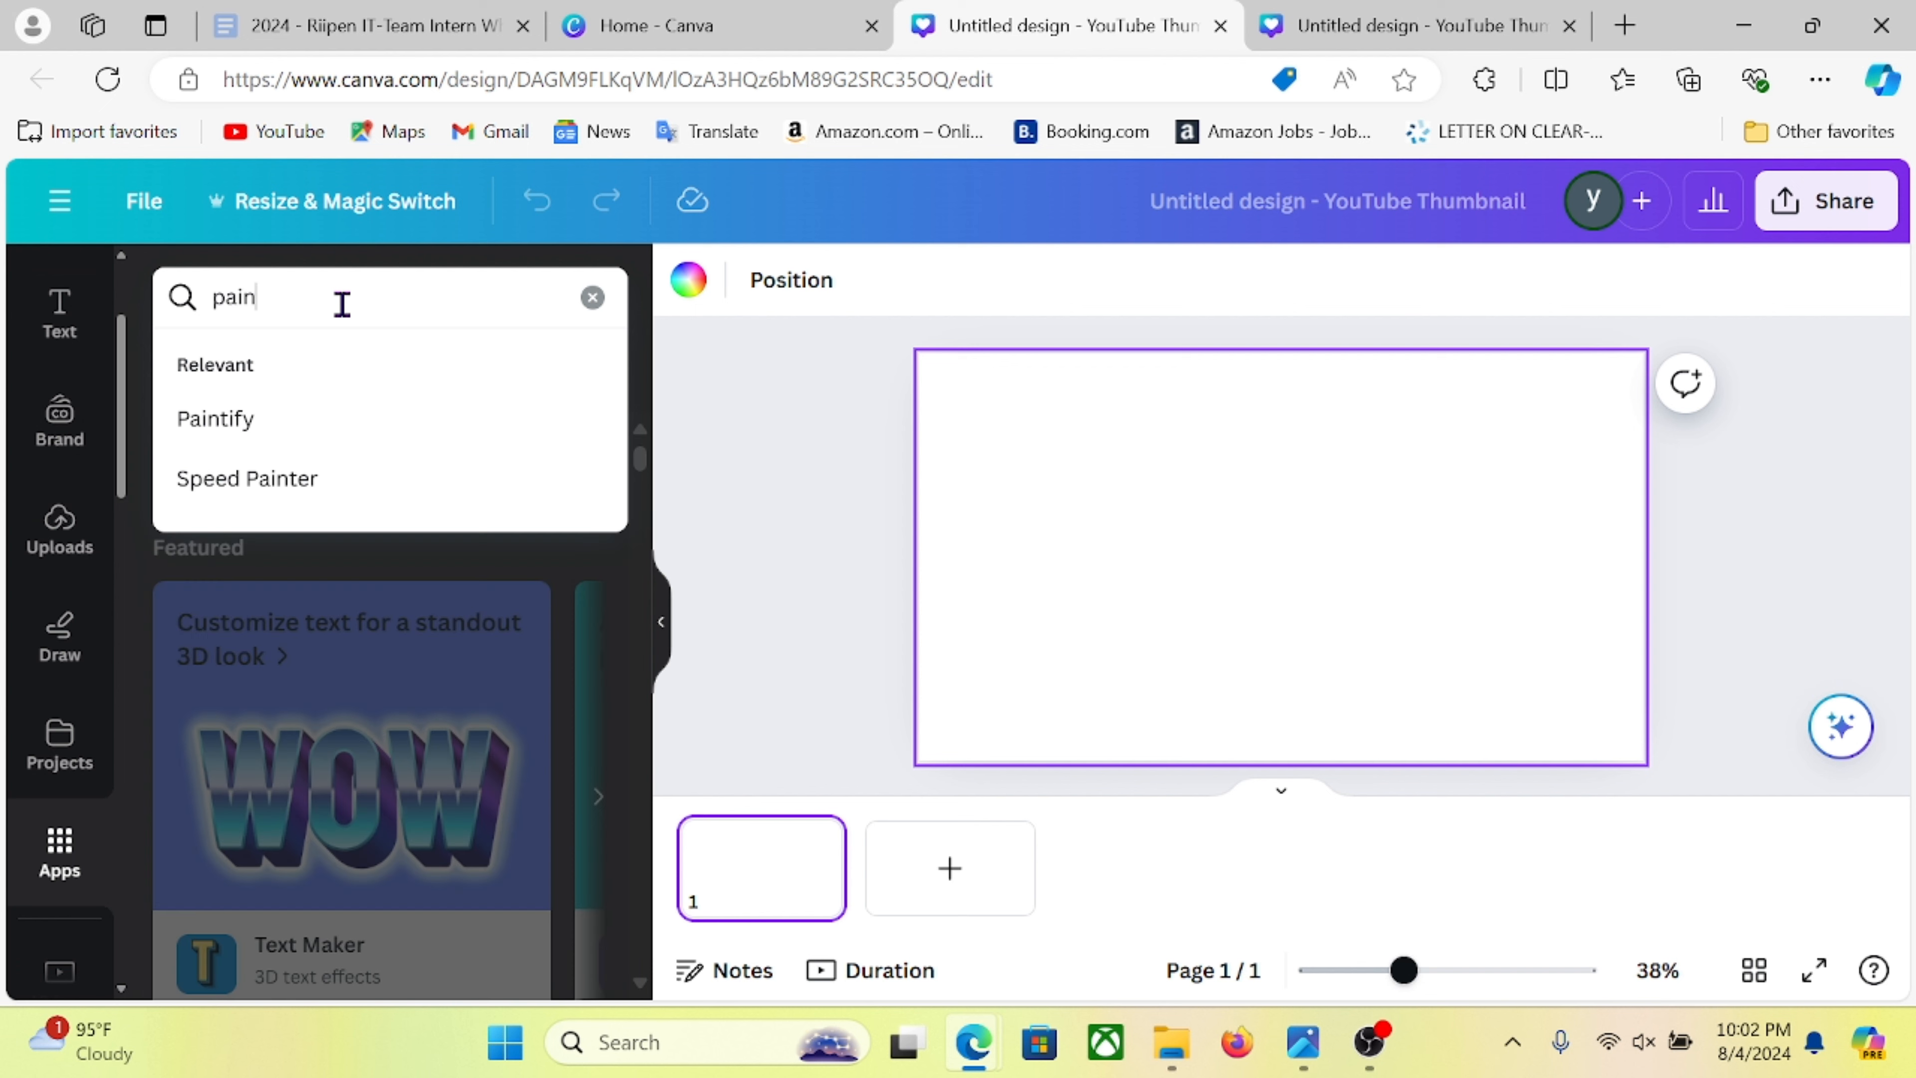
pyautogui.click(279, 483)
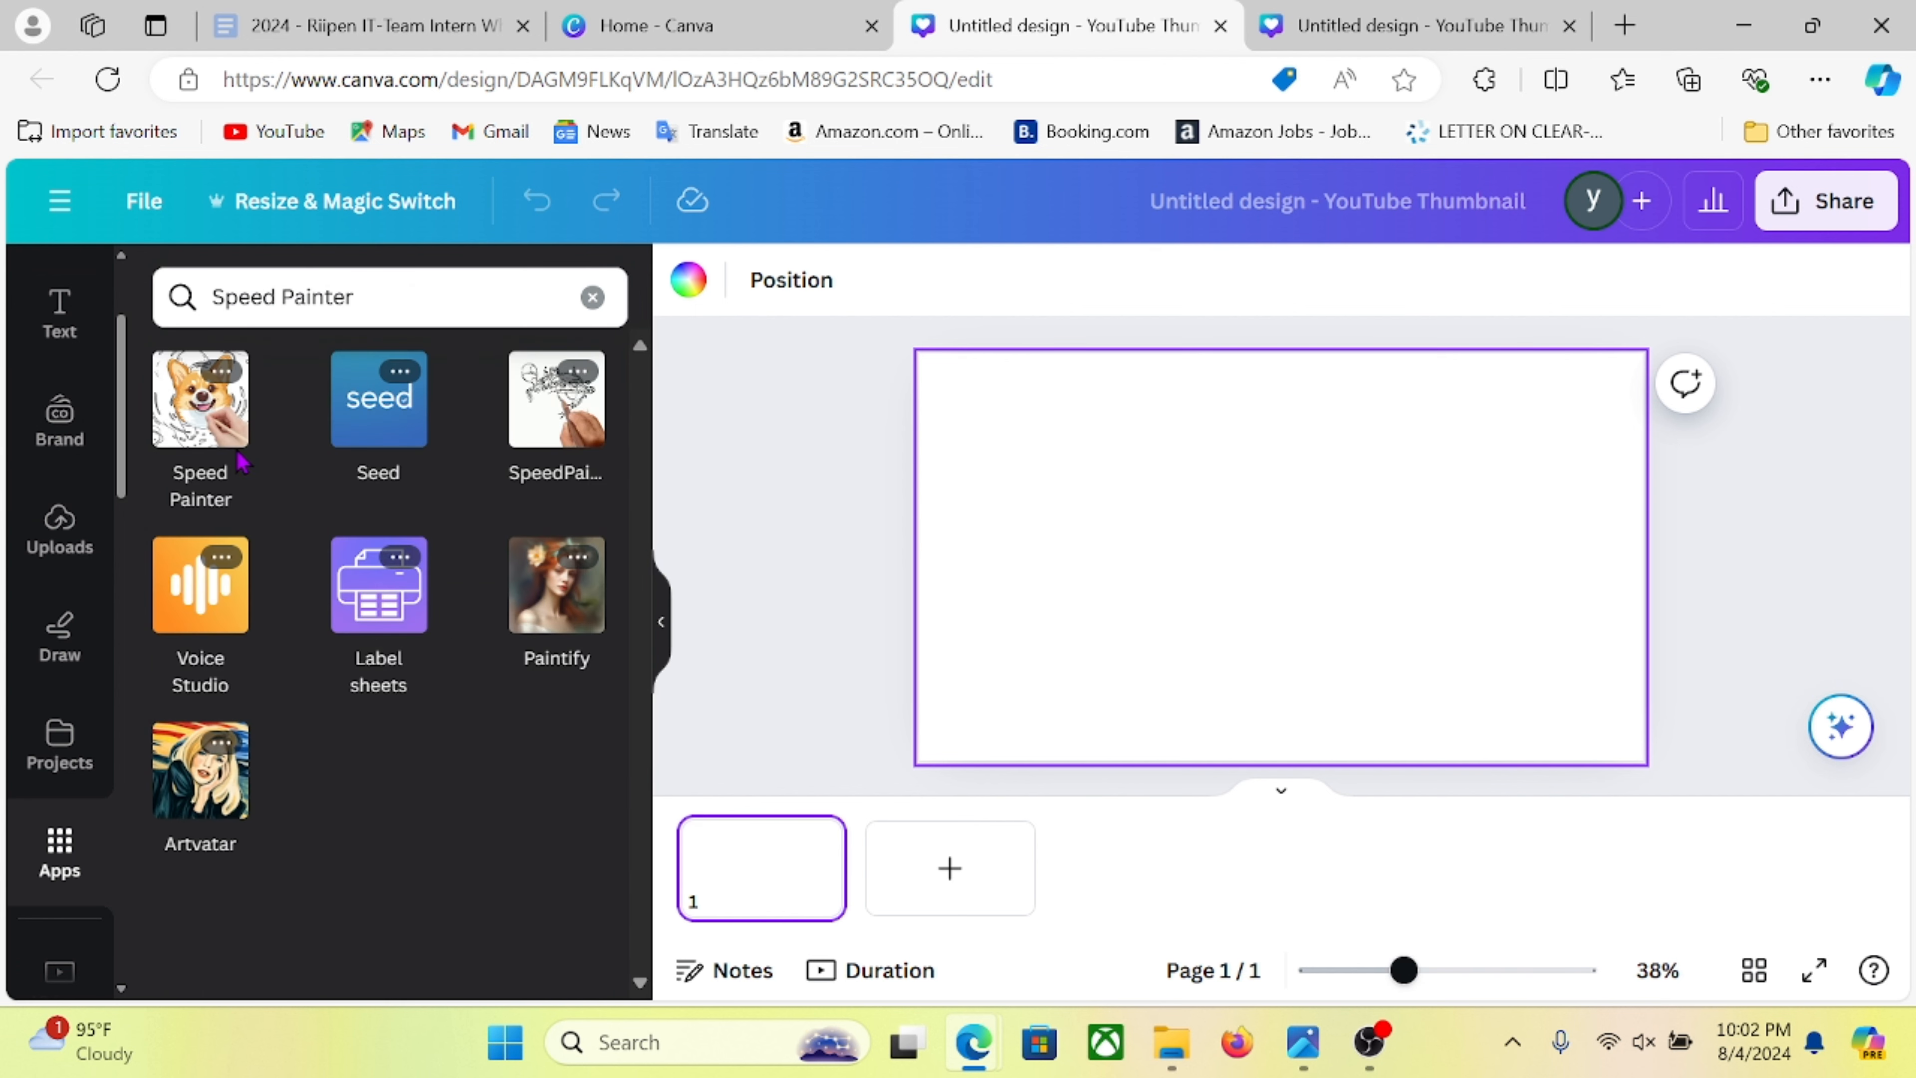
pyautogui.click(221, 430)
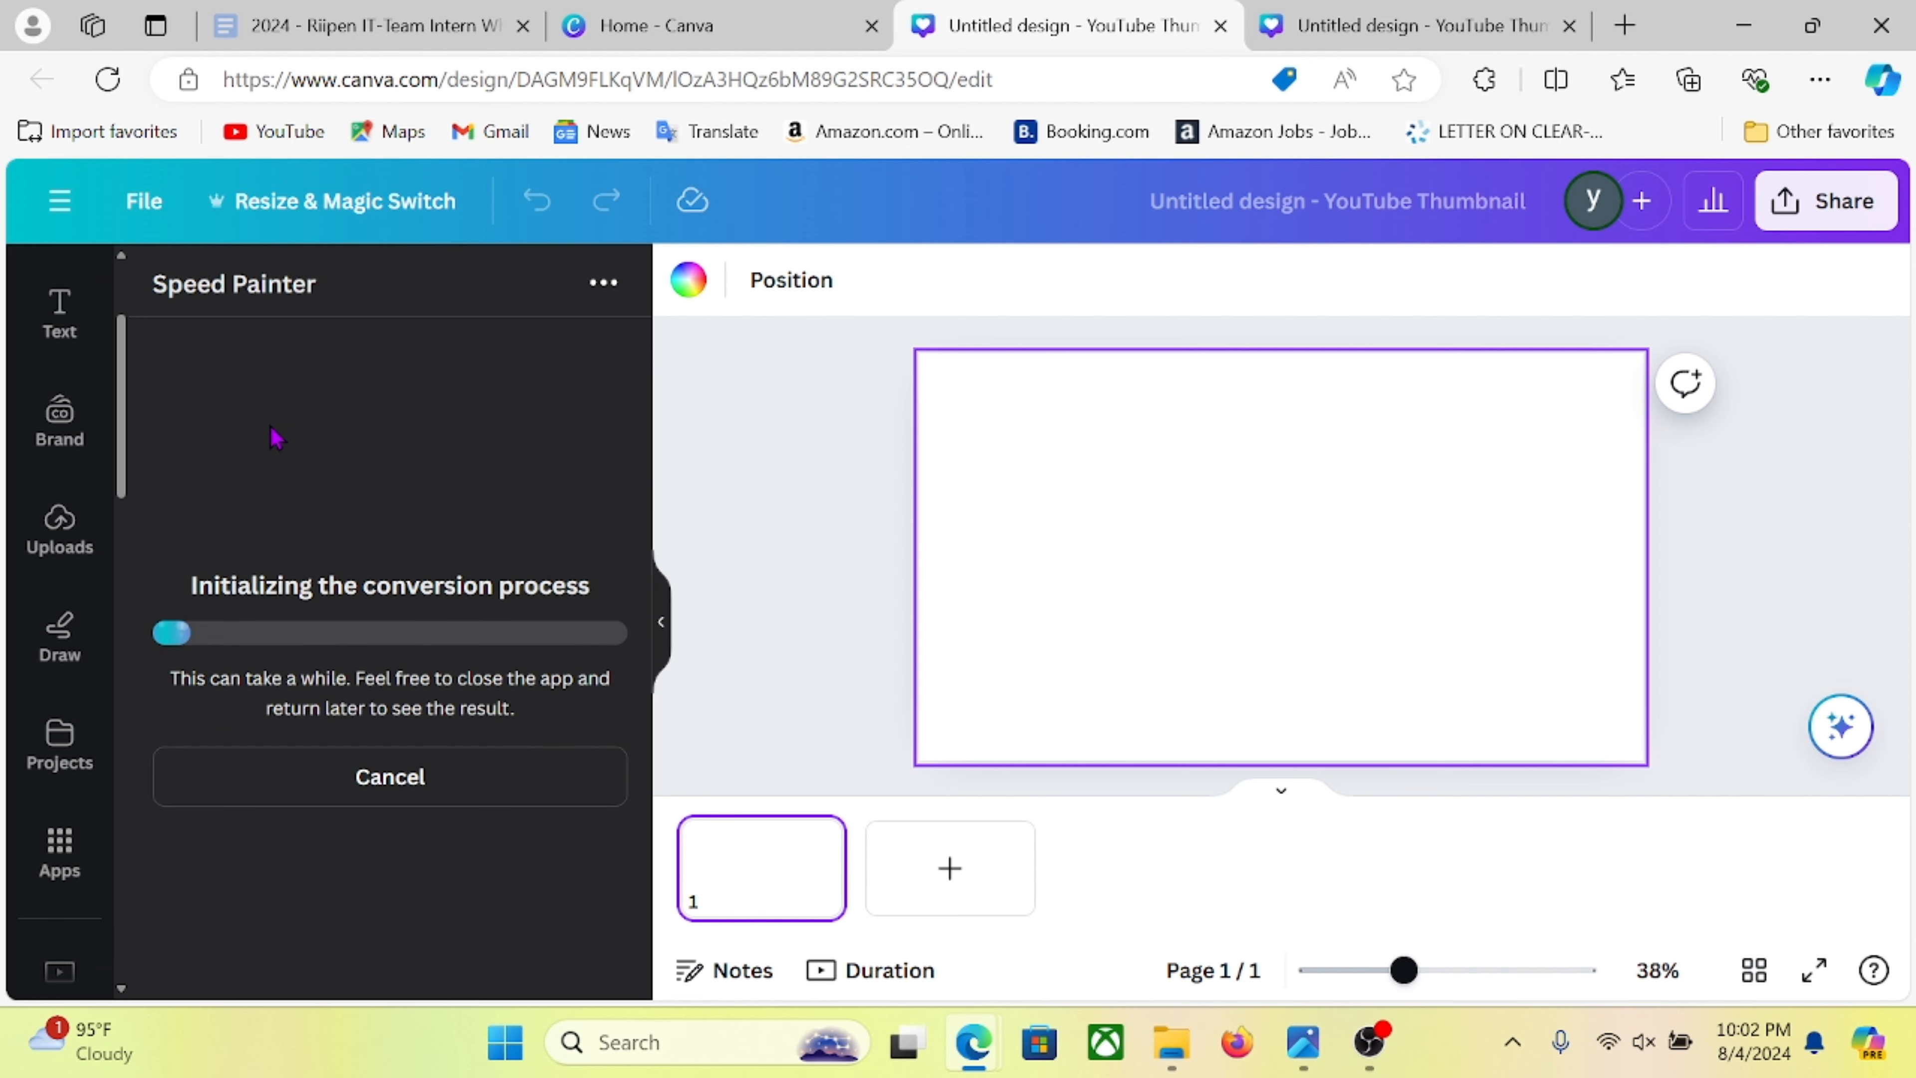
# - Cancel the running Speed Painter conversion and upload "au top avec (1).png" from Downloads as the original image
pyautogui.click(355, 798)
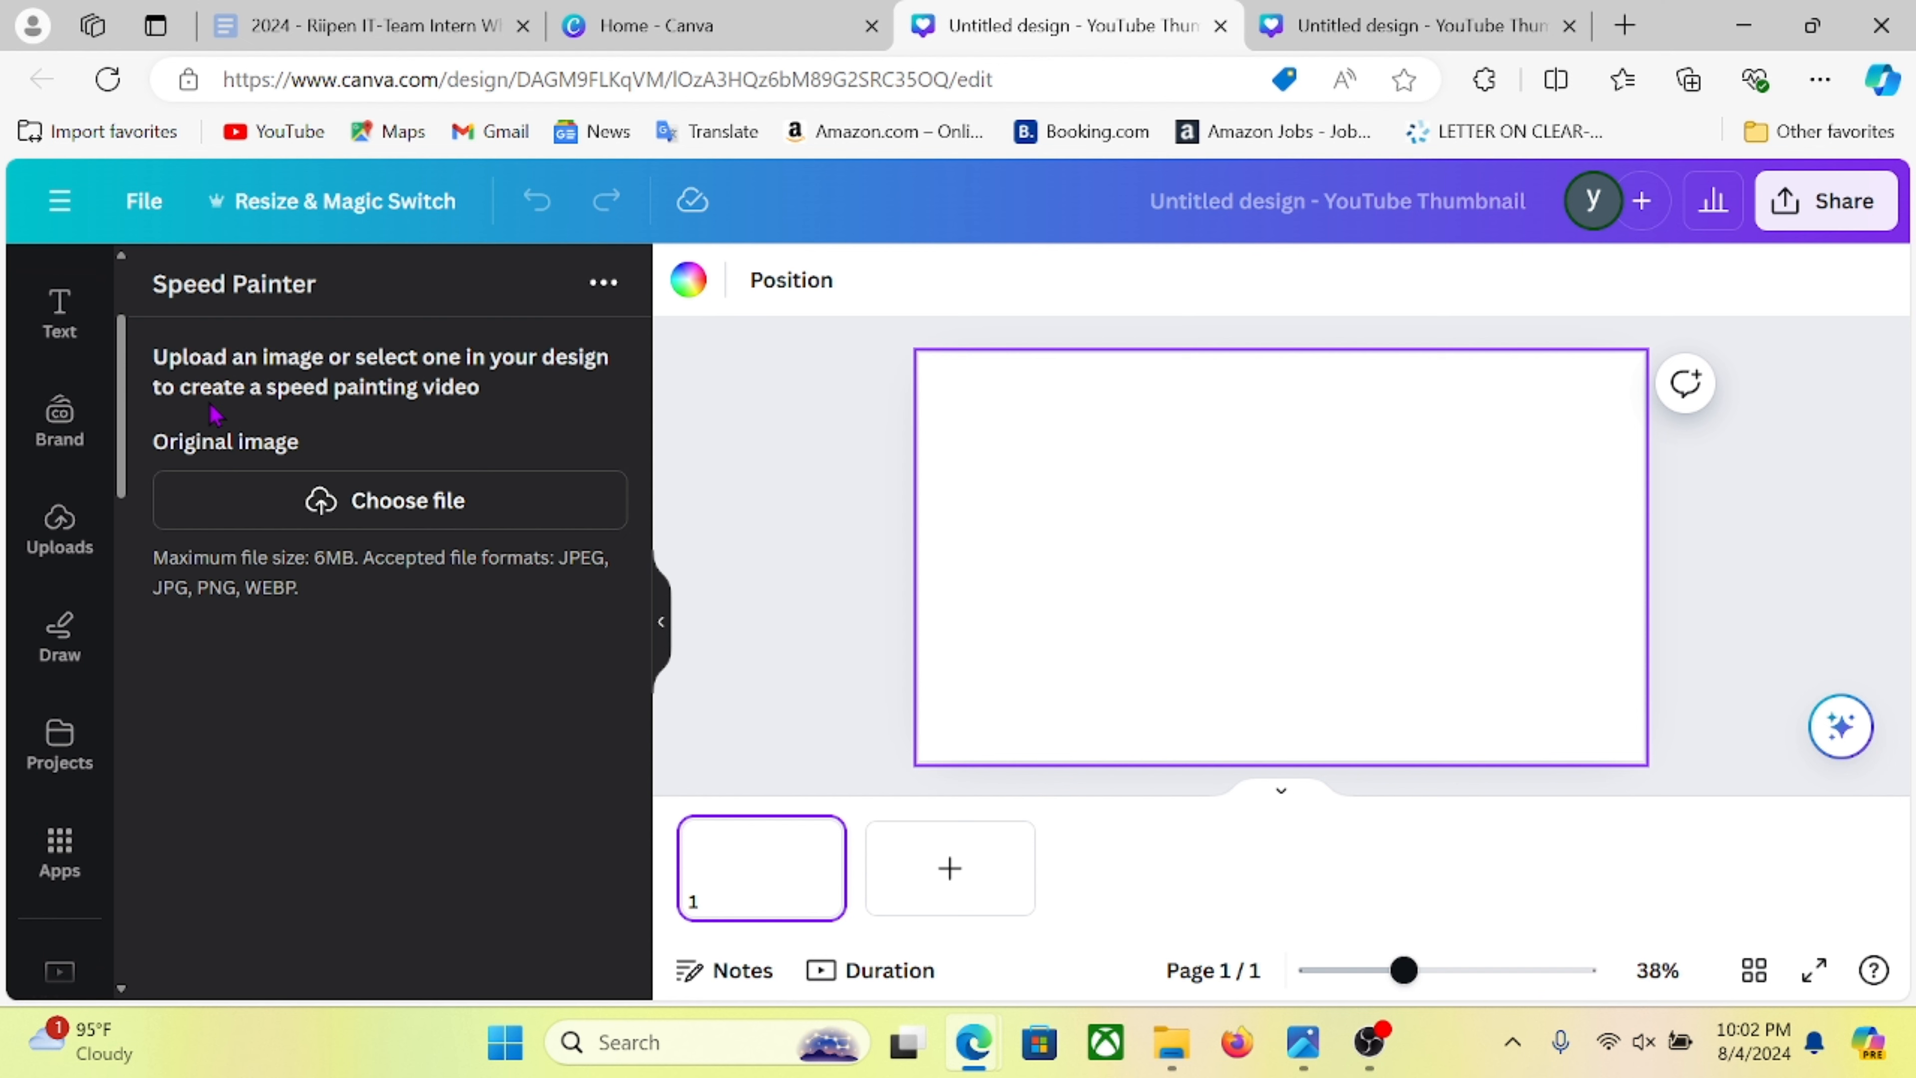
pyautogui.click(354, 504)
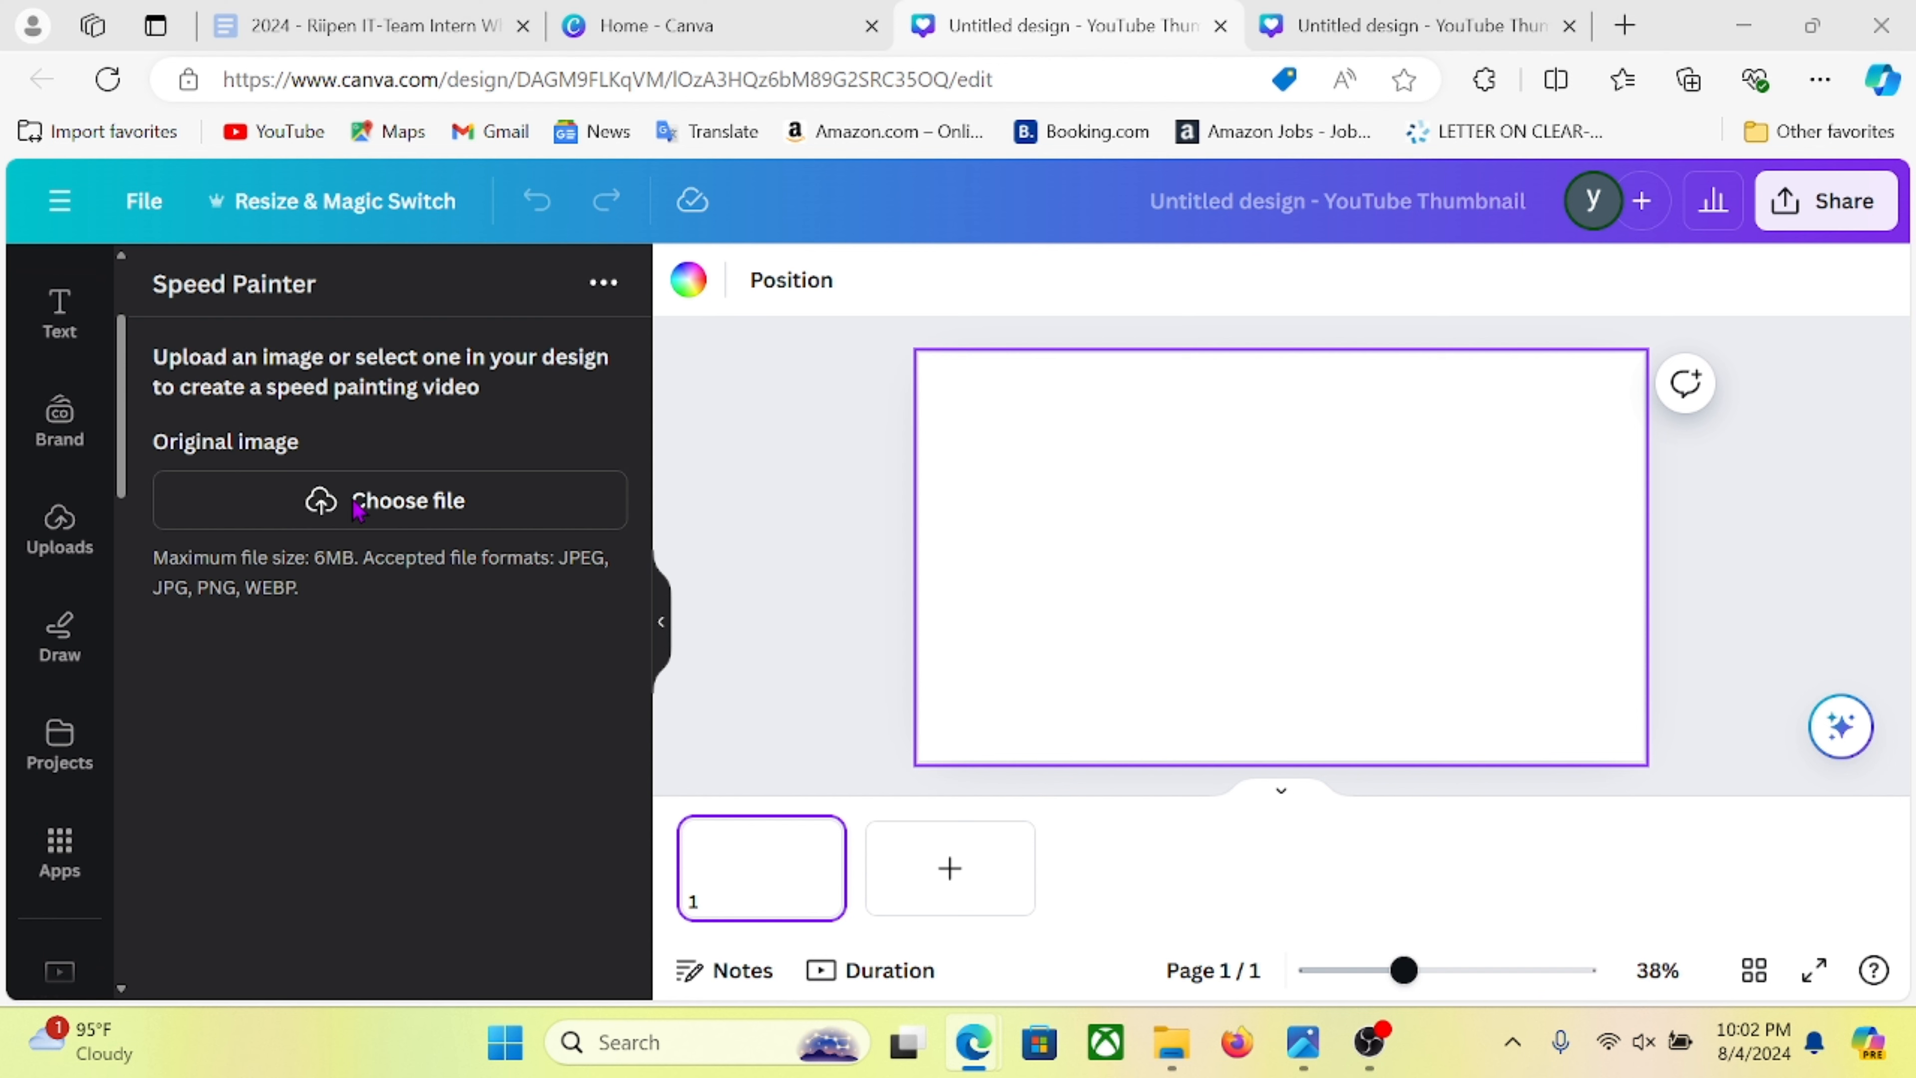
pyautogui.click(612, 582)
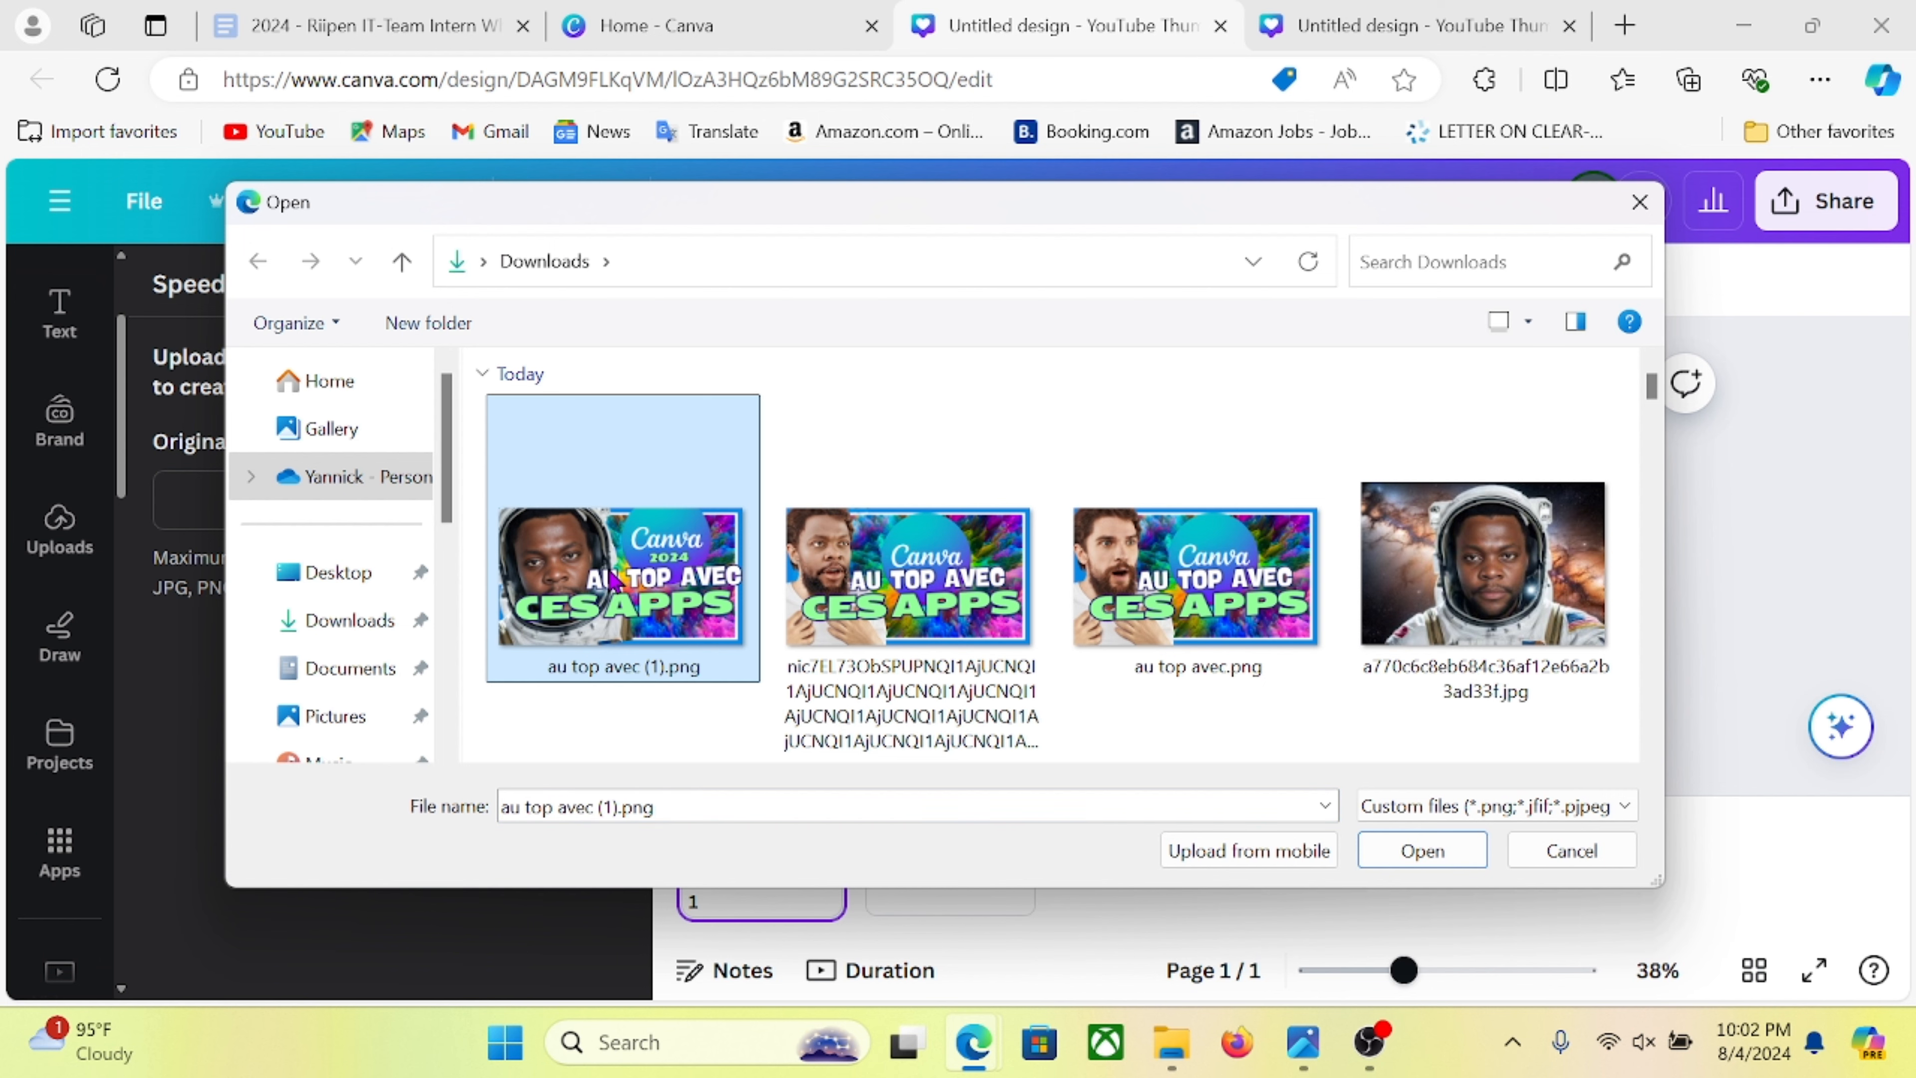
pyautogui.click(1426, 851)
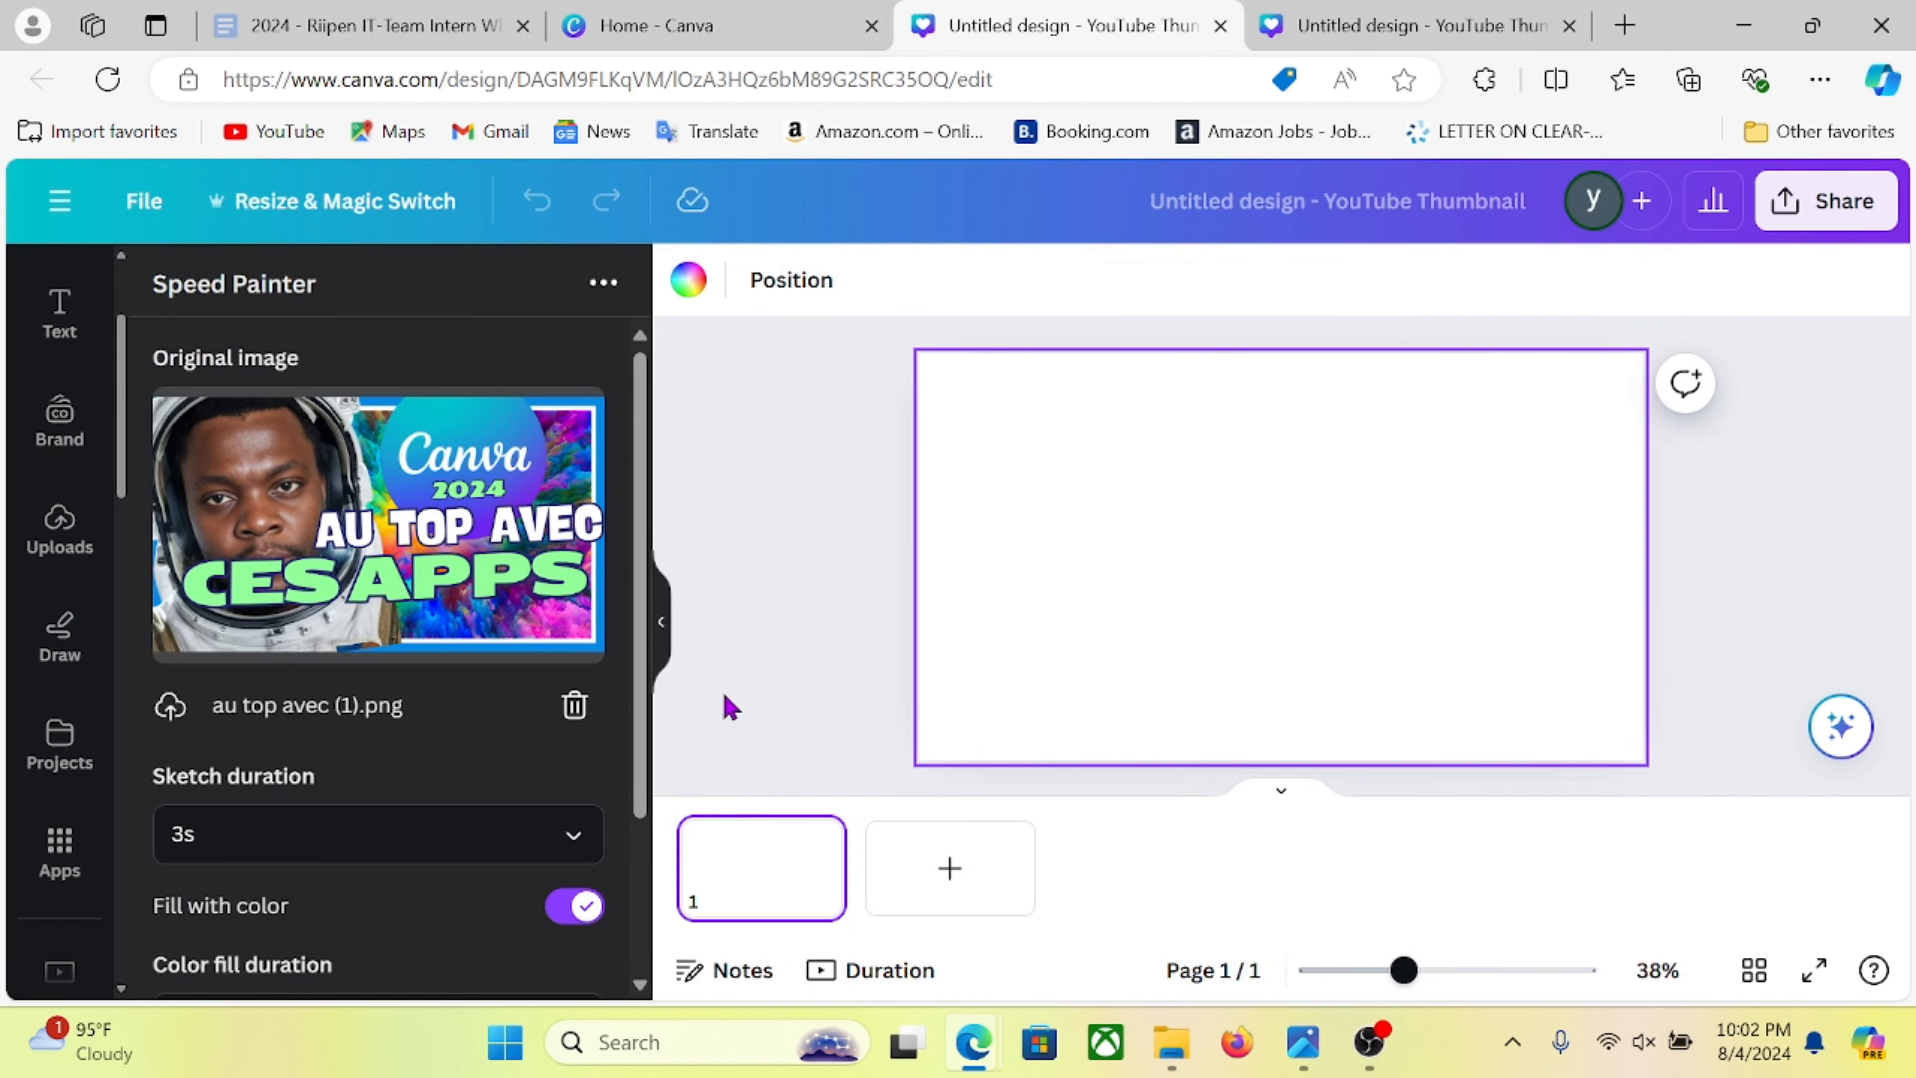
# - Set the sketch duration and the color fill duration to 5s each, and generate the speed painting video
pyautogui.scroll(-3, 490, 816)
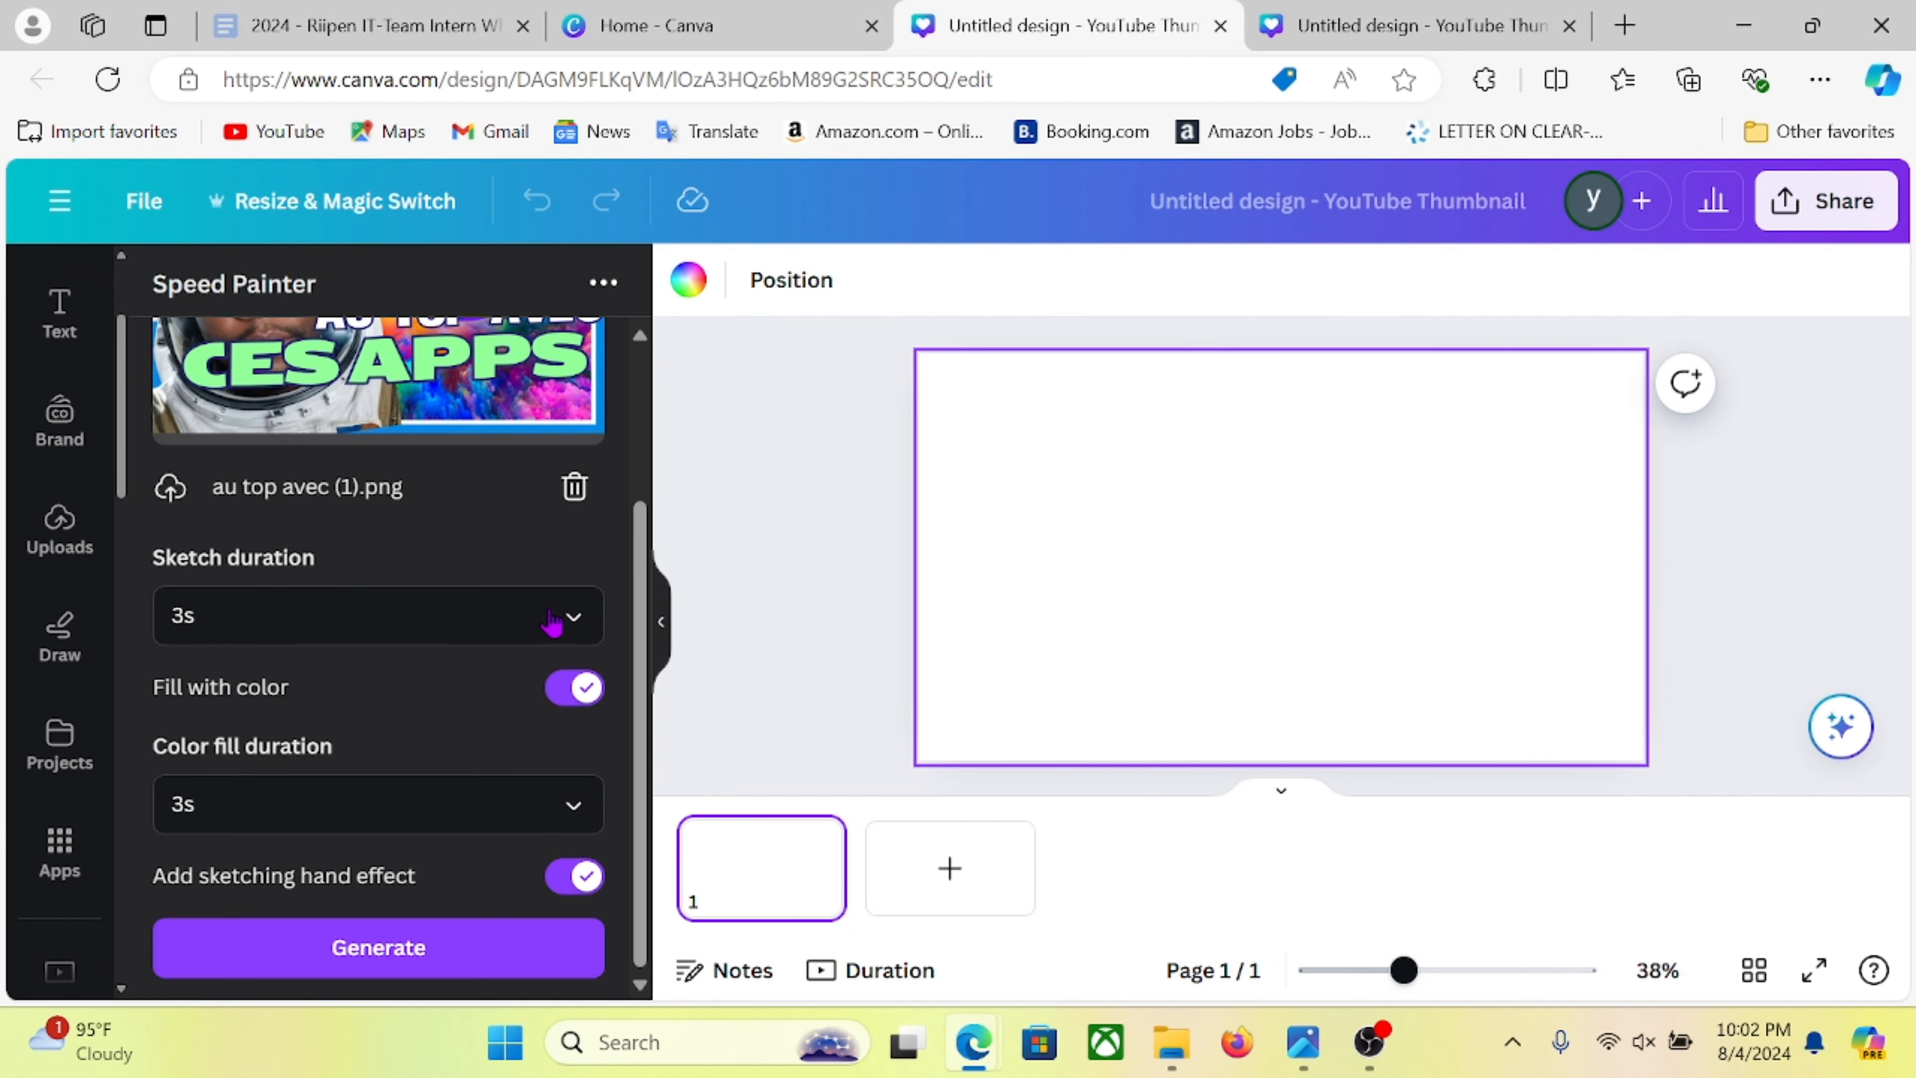
pyautogui.click(577, 620)
pyautogui.click(295, 818)
pyautogui.click(351, 800)
pyautogui.click(217, 686)
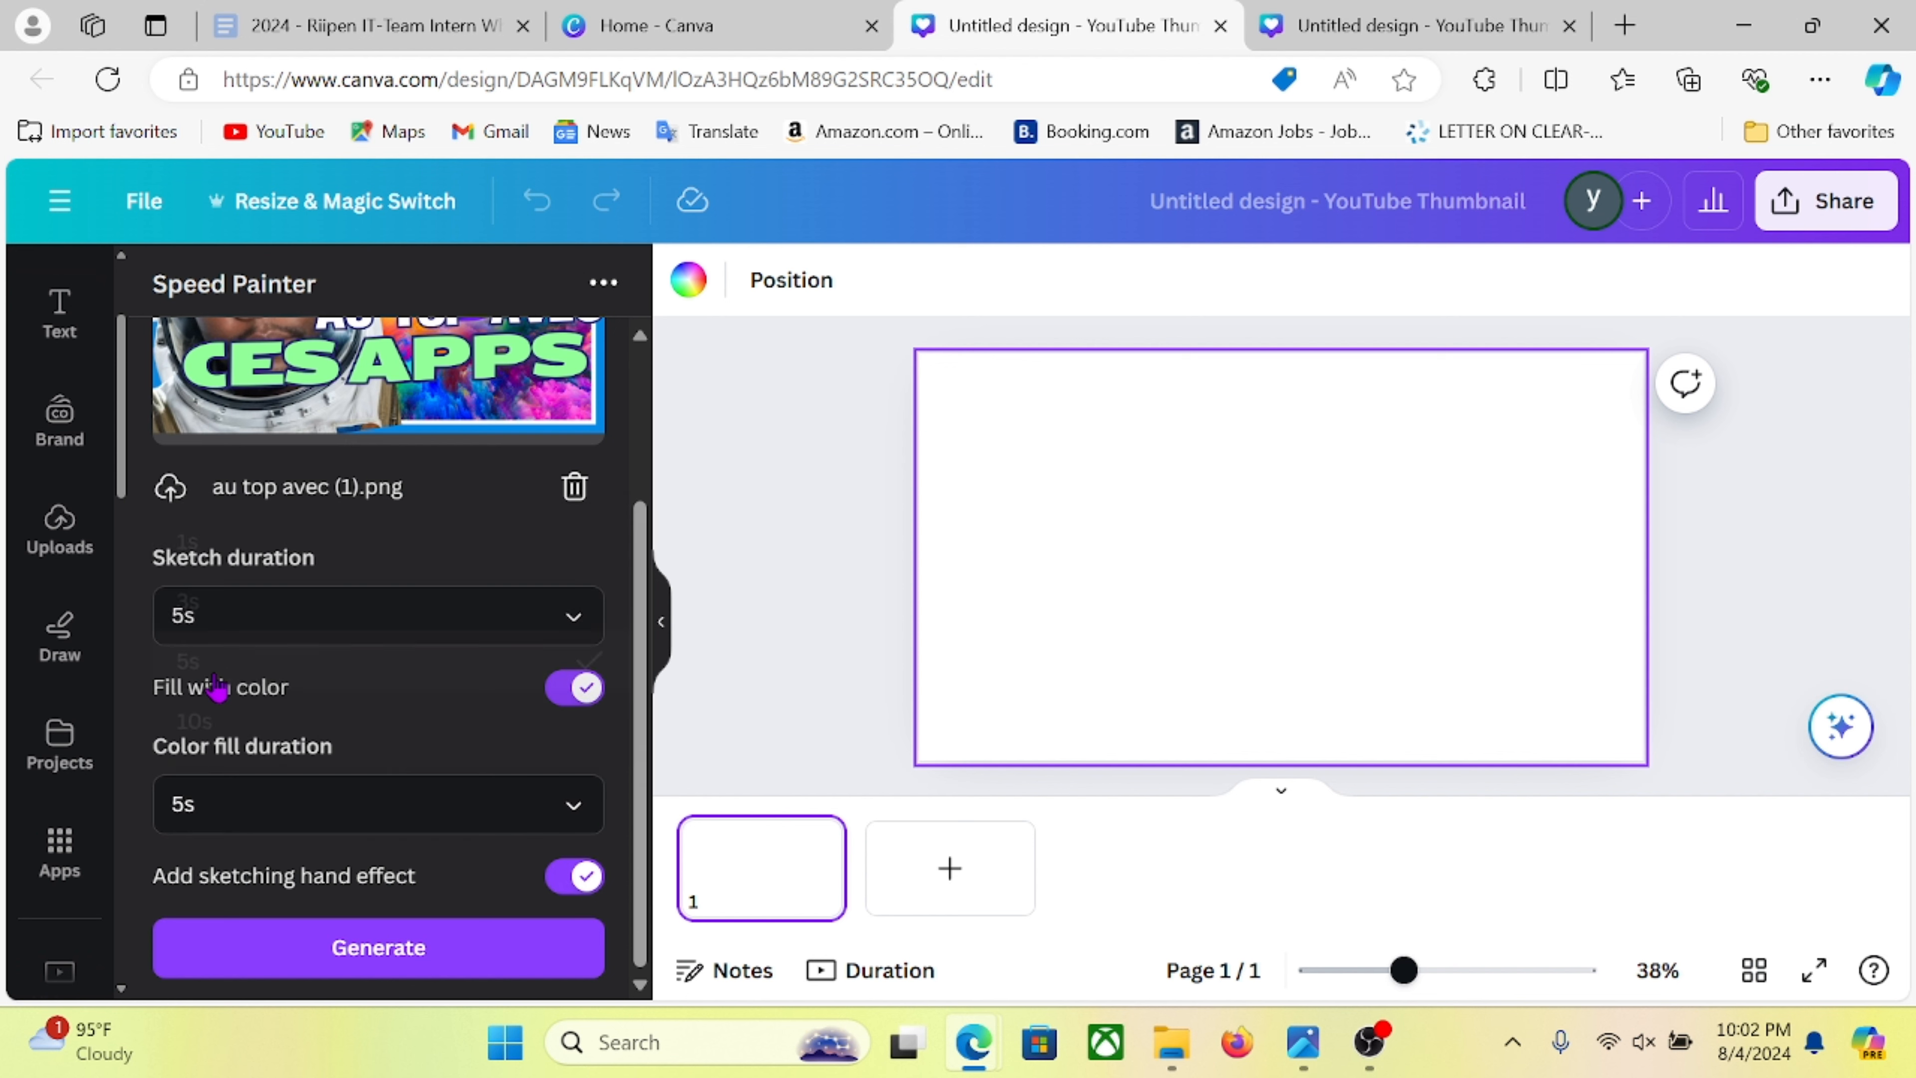
pyautogui.click(385, 952)
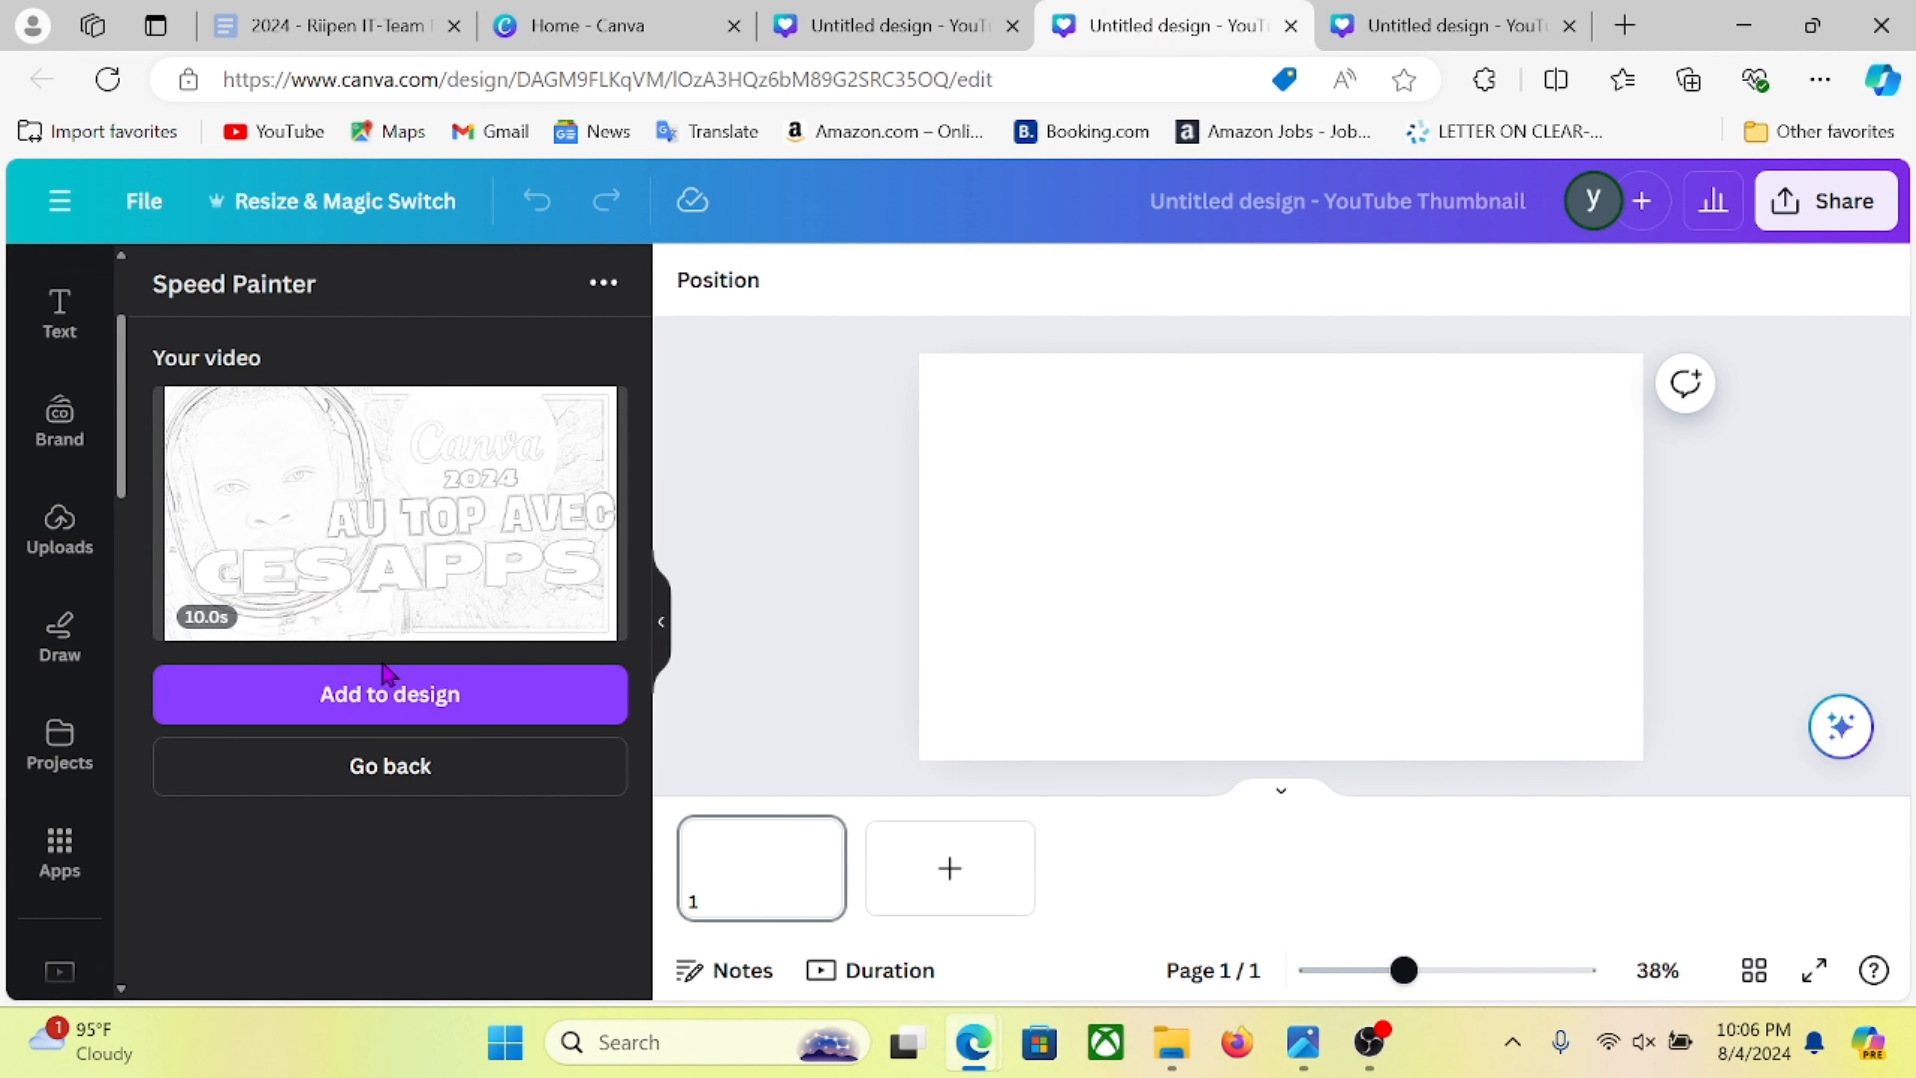
# - Add the generated speed painting video to the design and enlarge it to fill the whole page
pyautogui.click(369, 688)
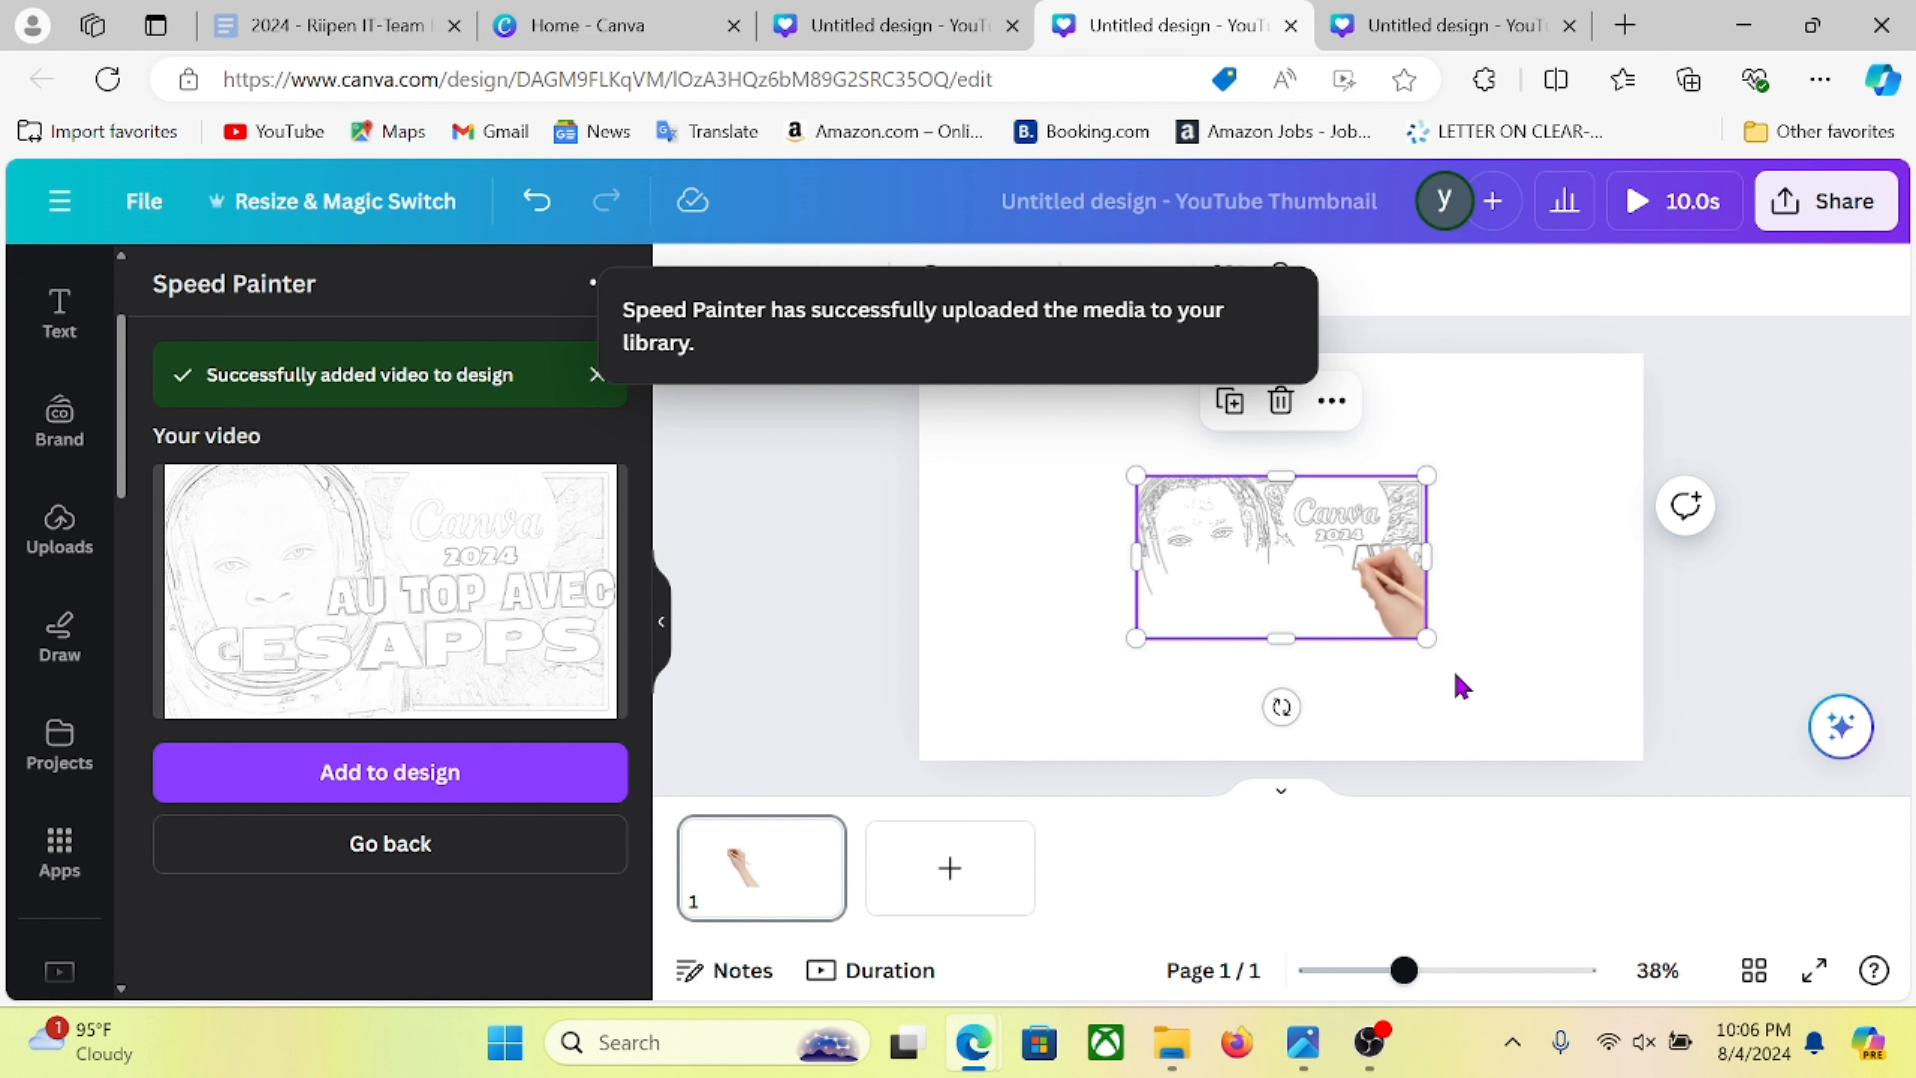
pyautogui.moveTo(1425, 638); pyautogui.dragTo(1645, 738)
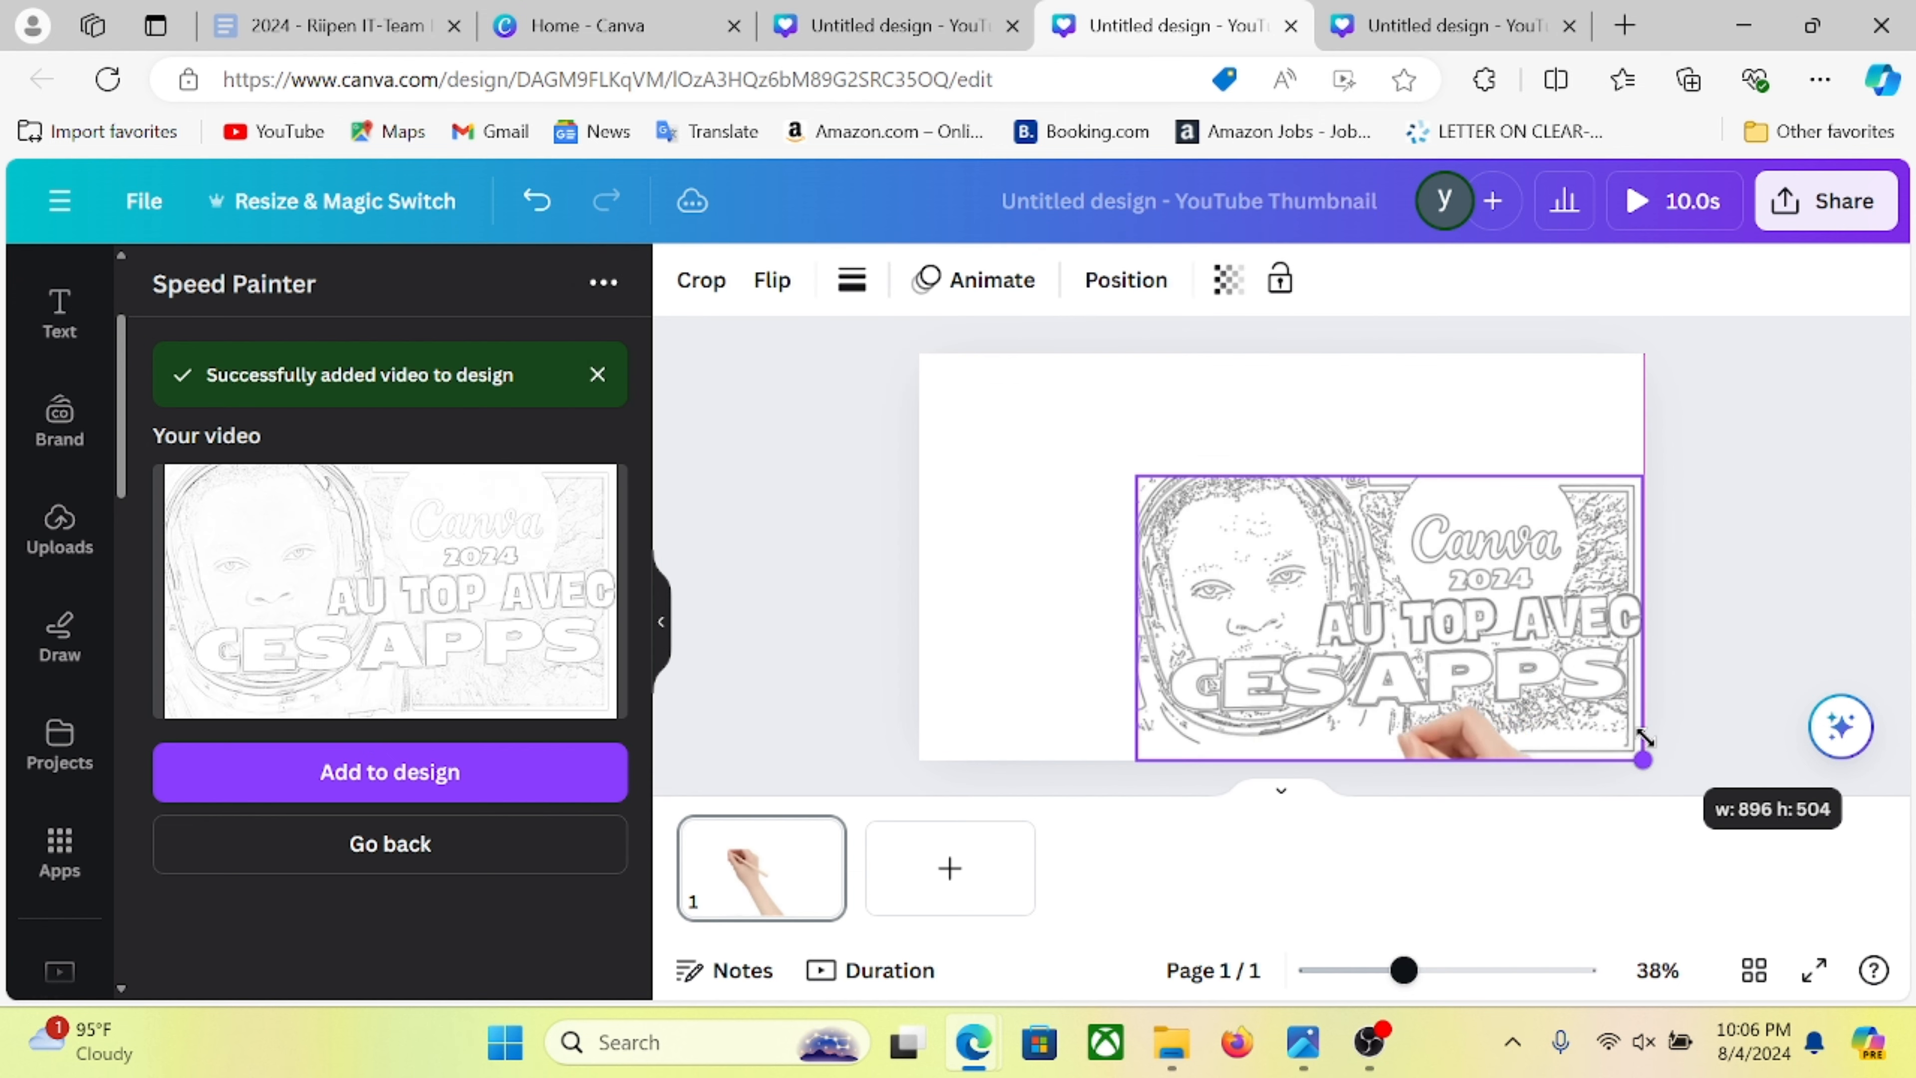
pyautogui.moveTo(1138, 477); pyautogui.dragTo(874, 419)
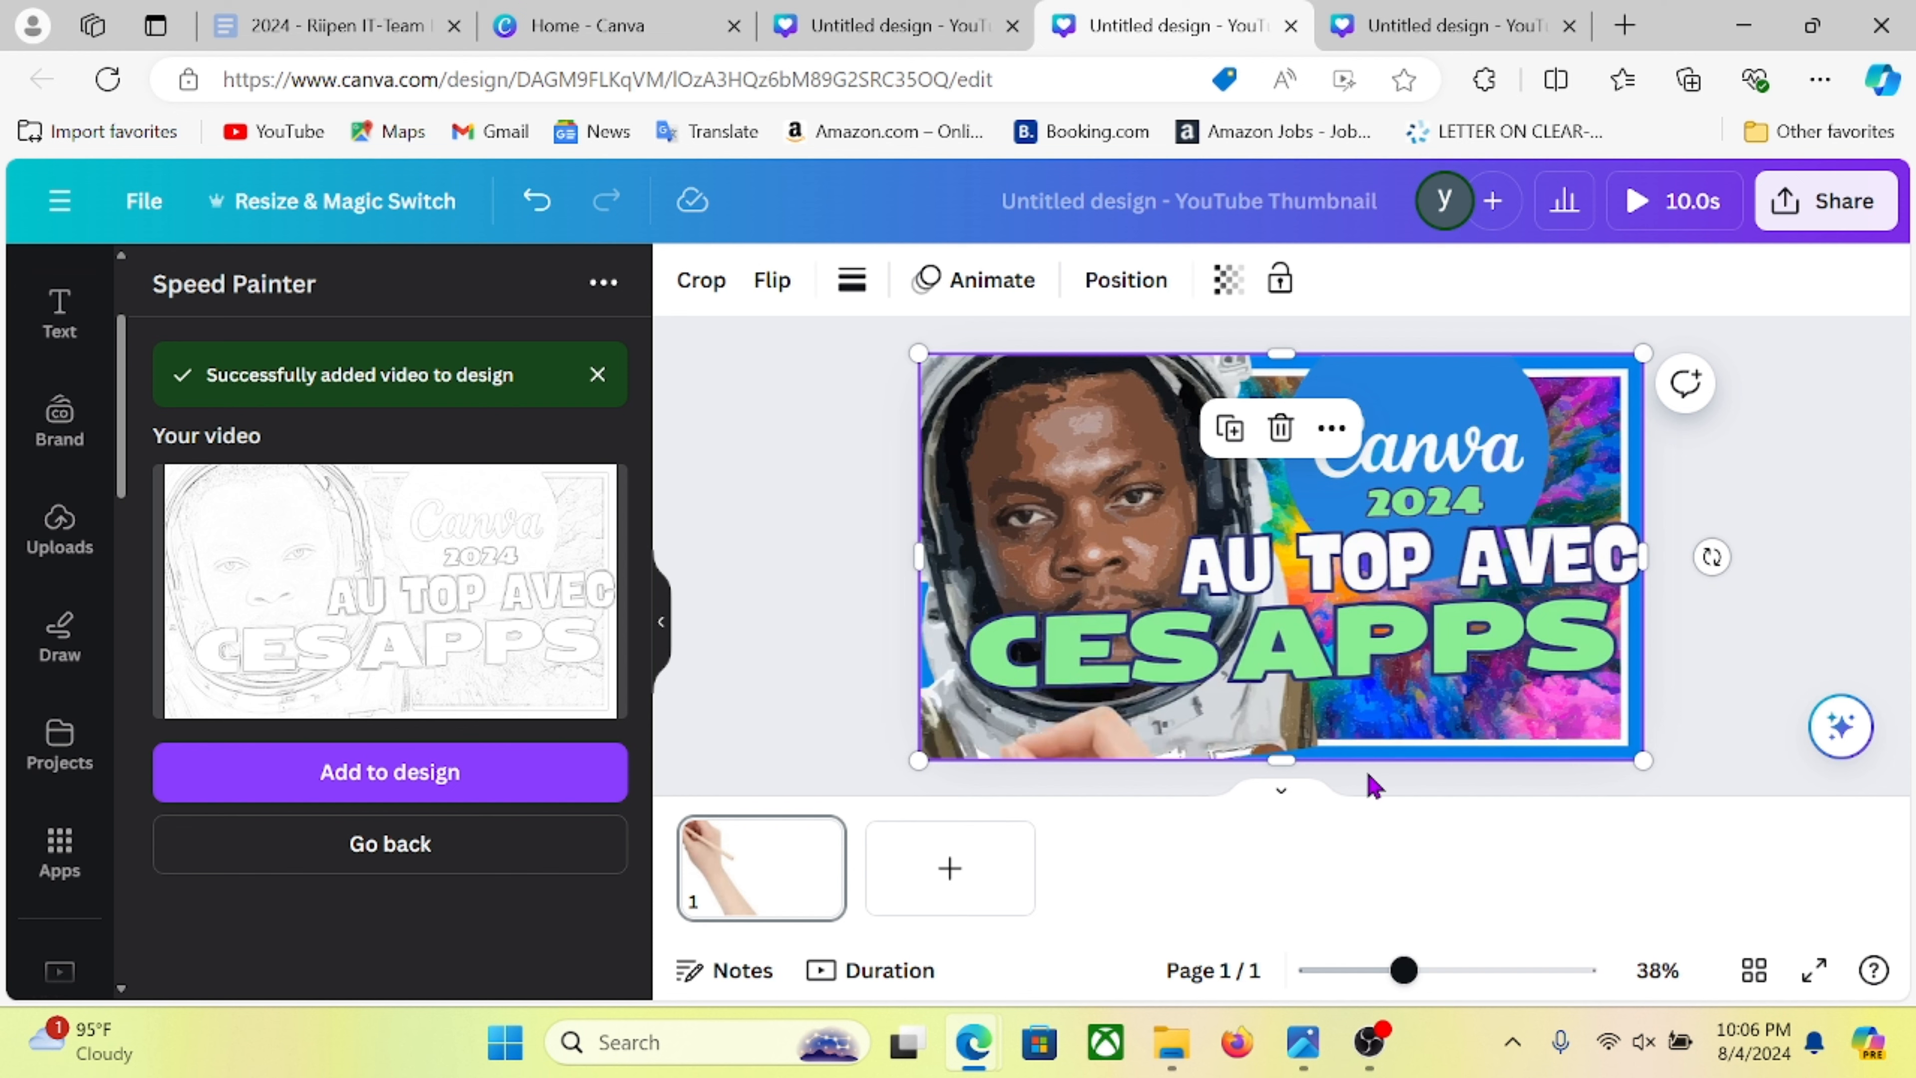
pyautogui.click(1798, 563)
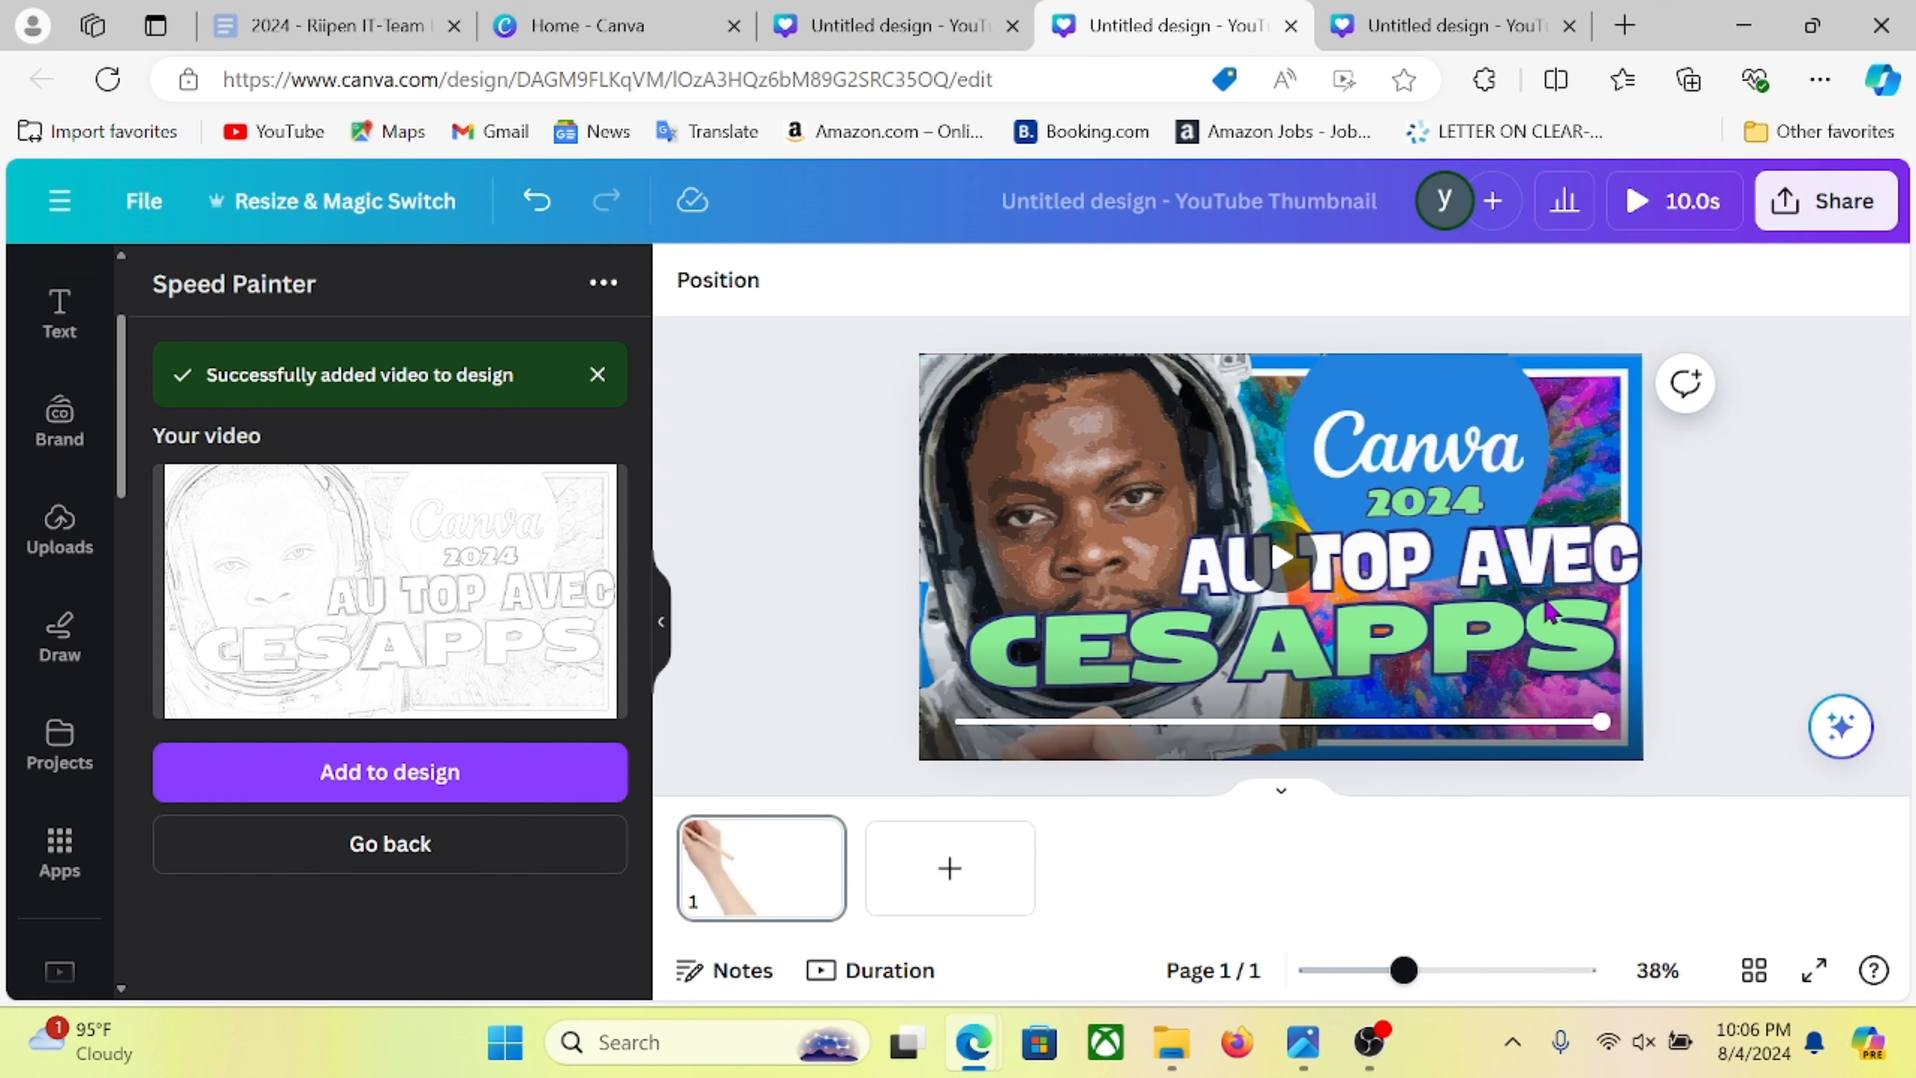
# - Play the full preview of the speed painting design and close it
pyautogui.click(1633, 201)
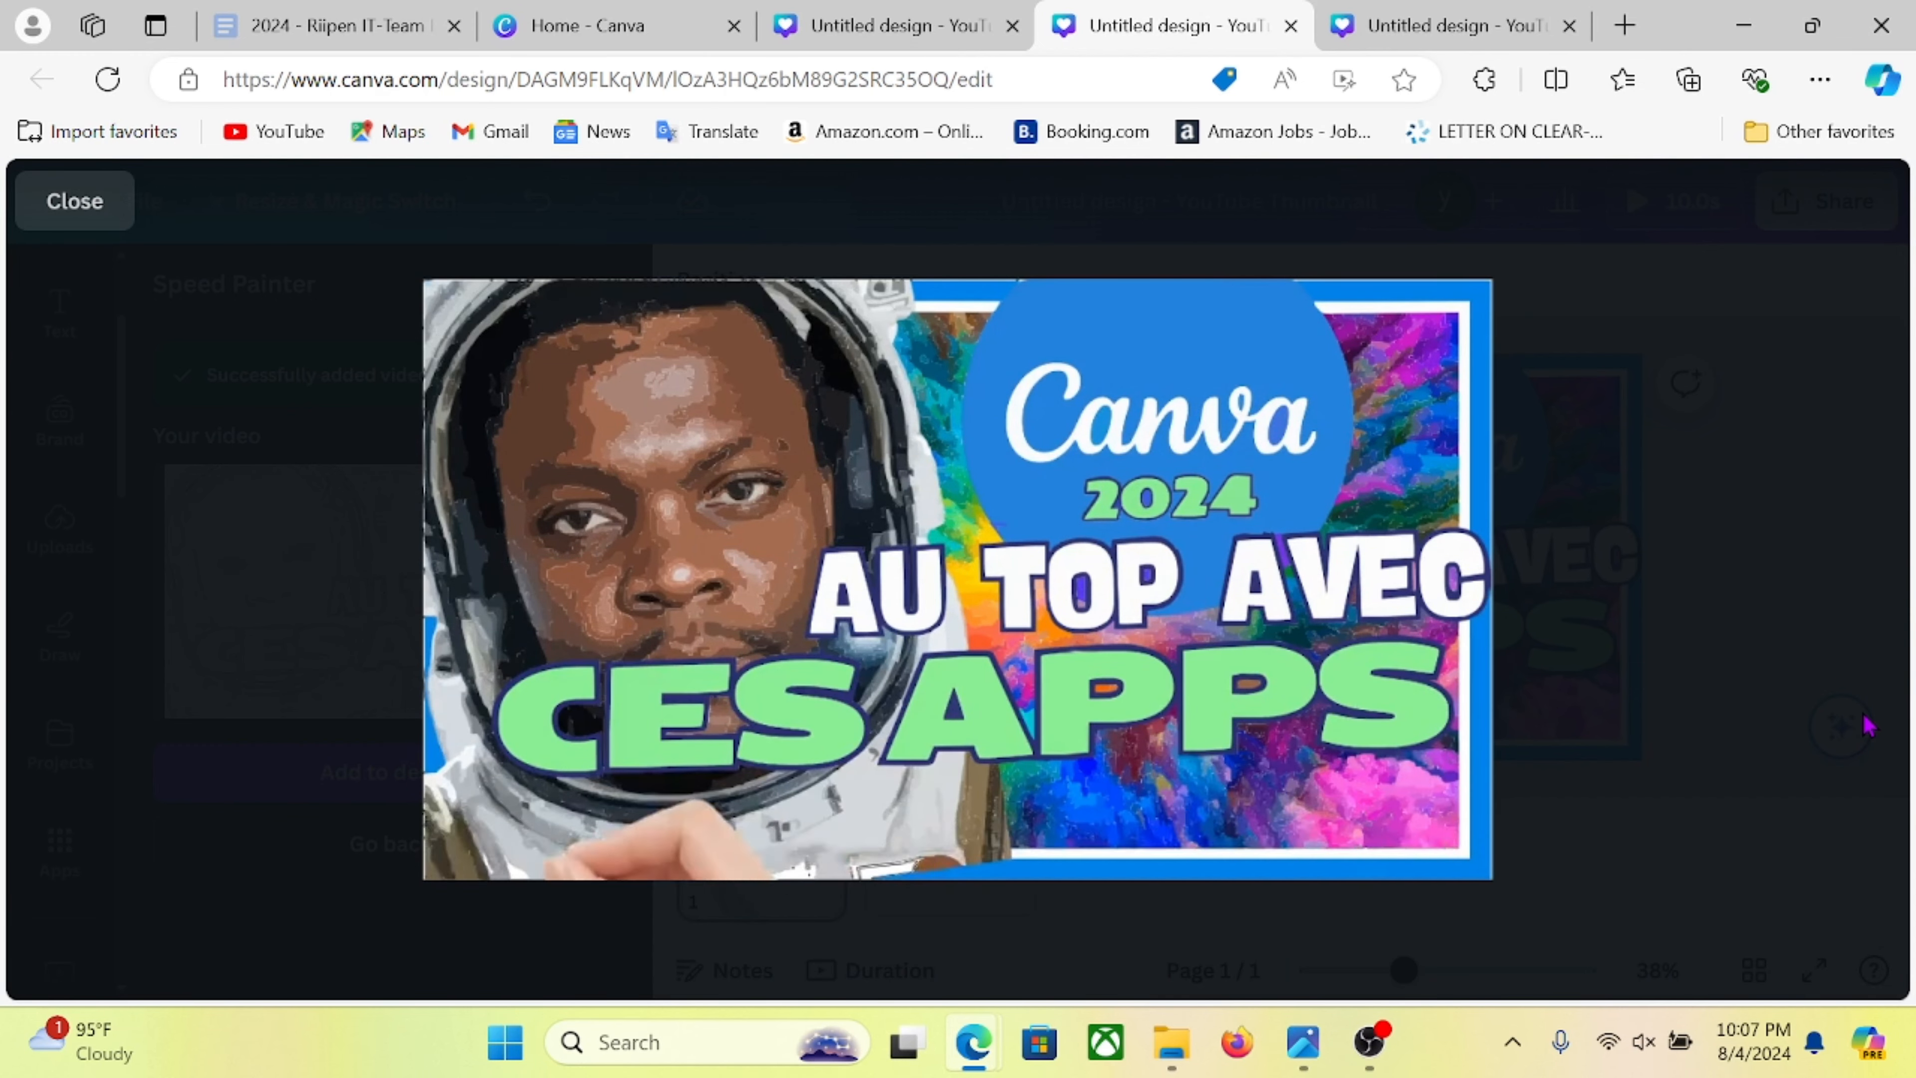
pyautogui.click(1841, 480)
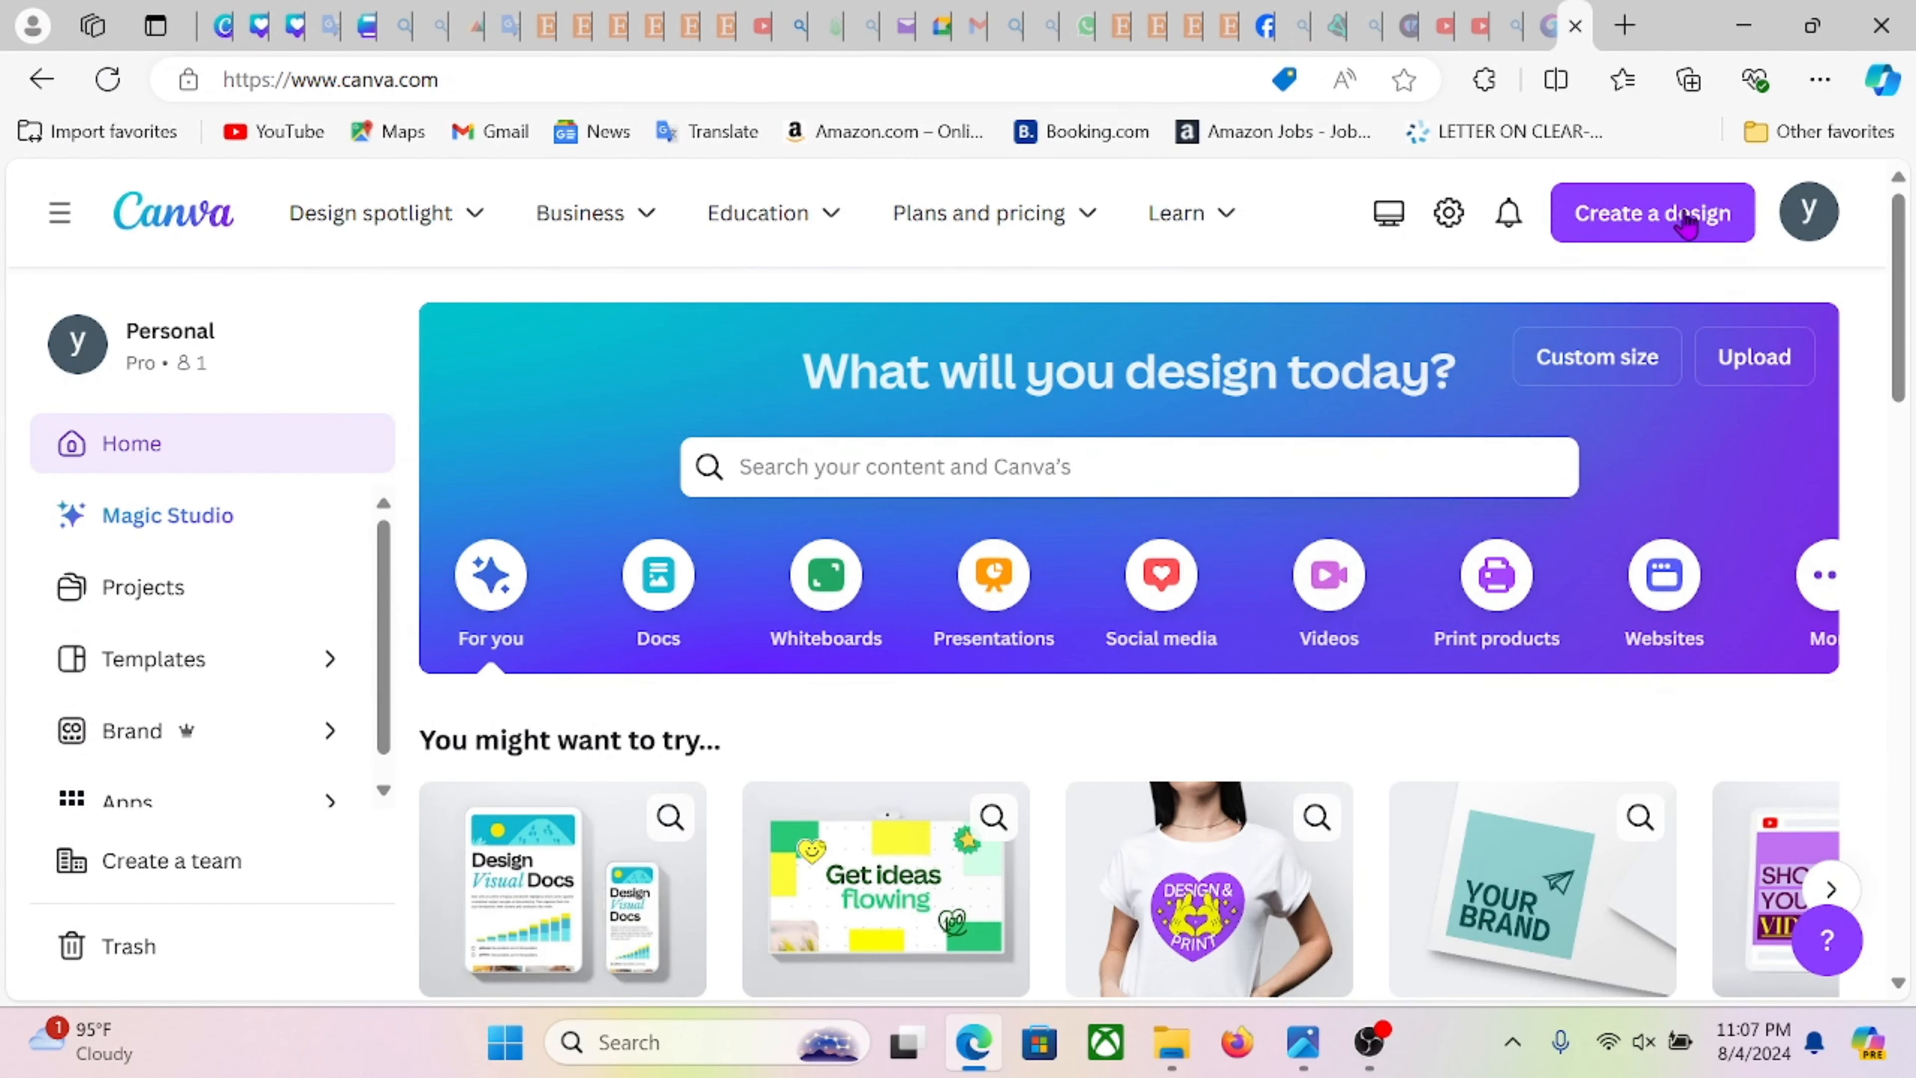
# - Create a new custom-size design using the recent 15 × 15 in format
pyautogui.click(1686, 223)
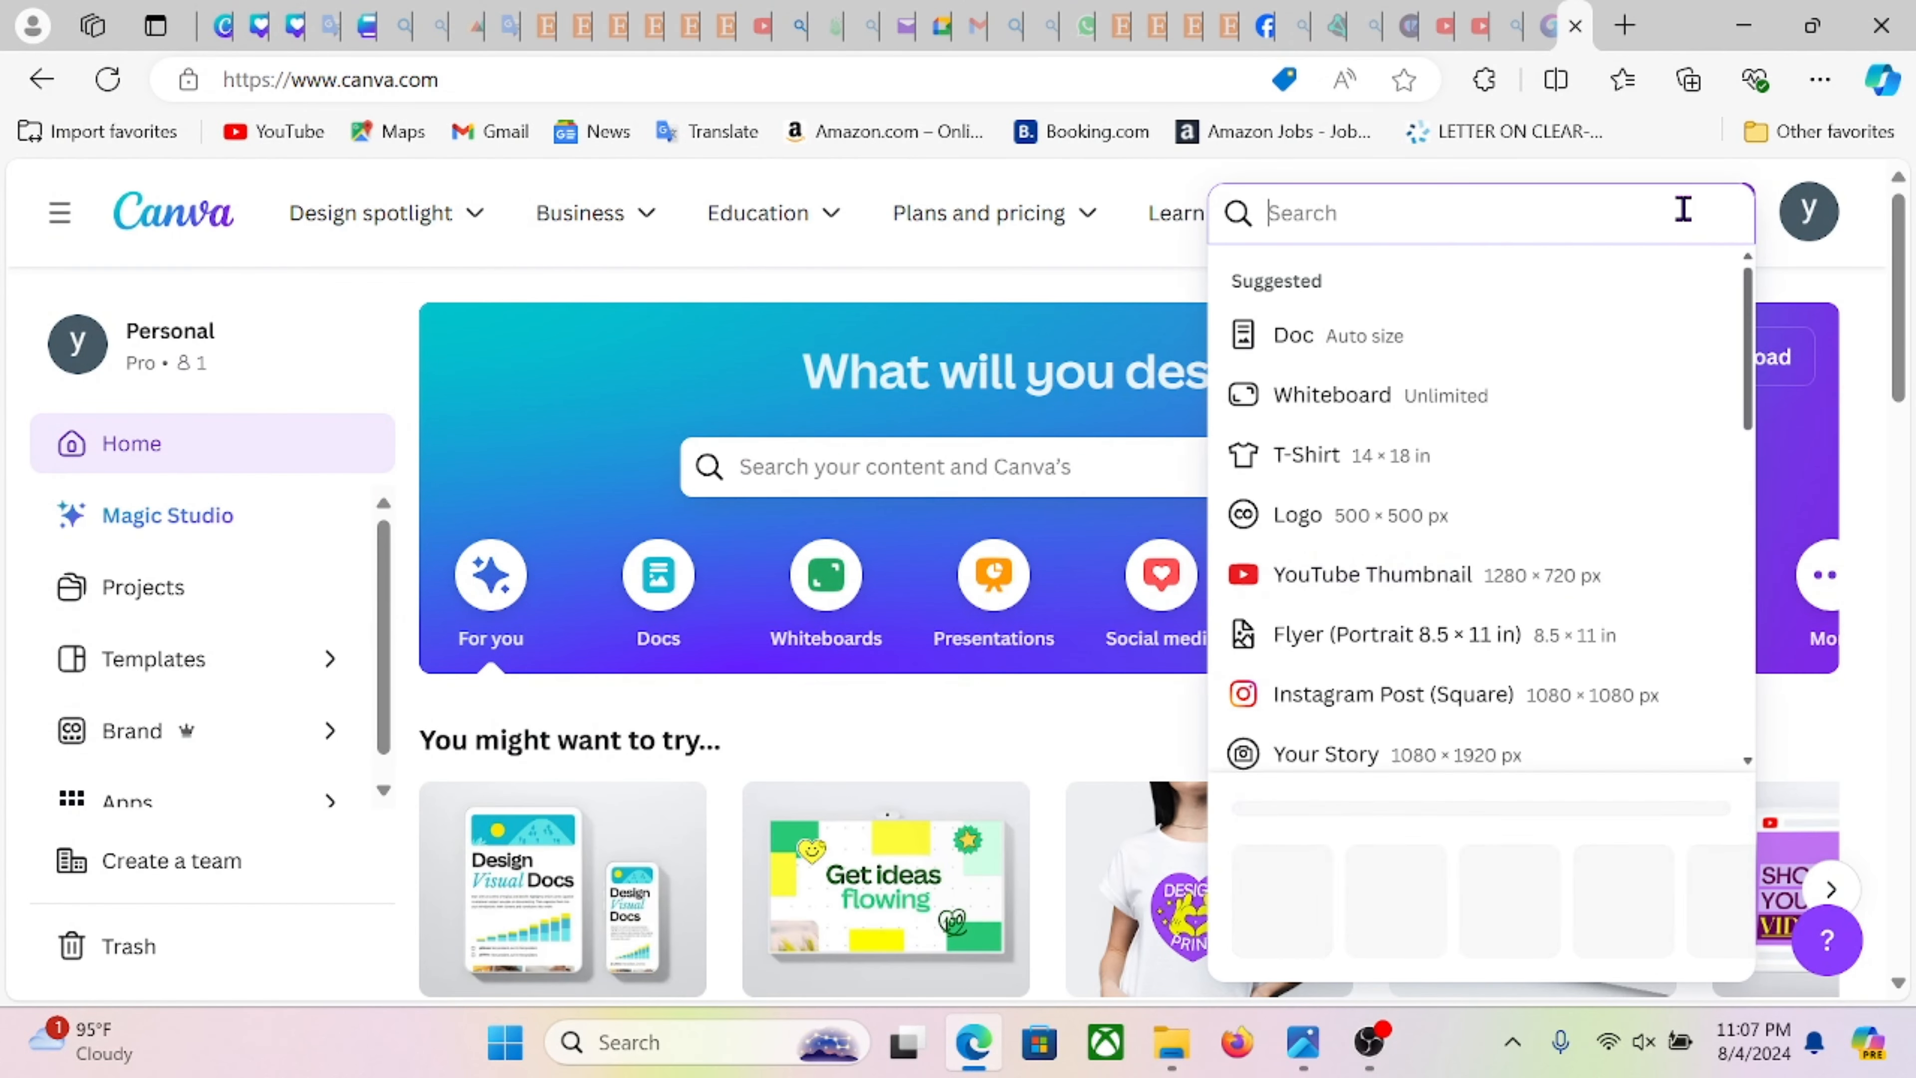
pyautogui.click(1286, 871)
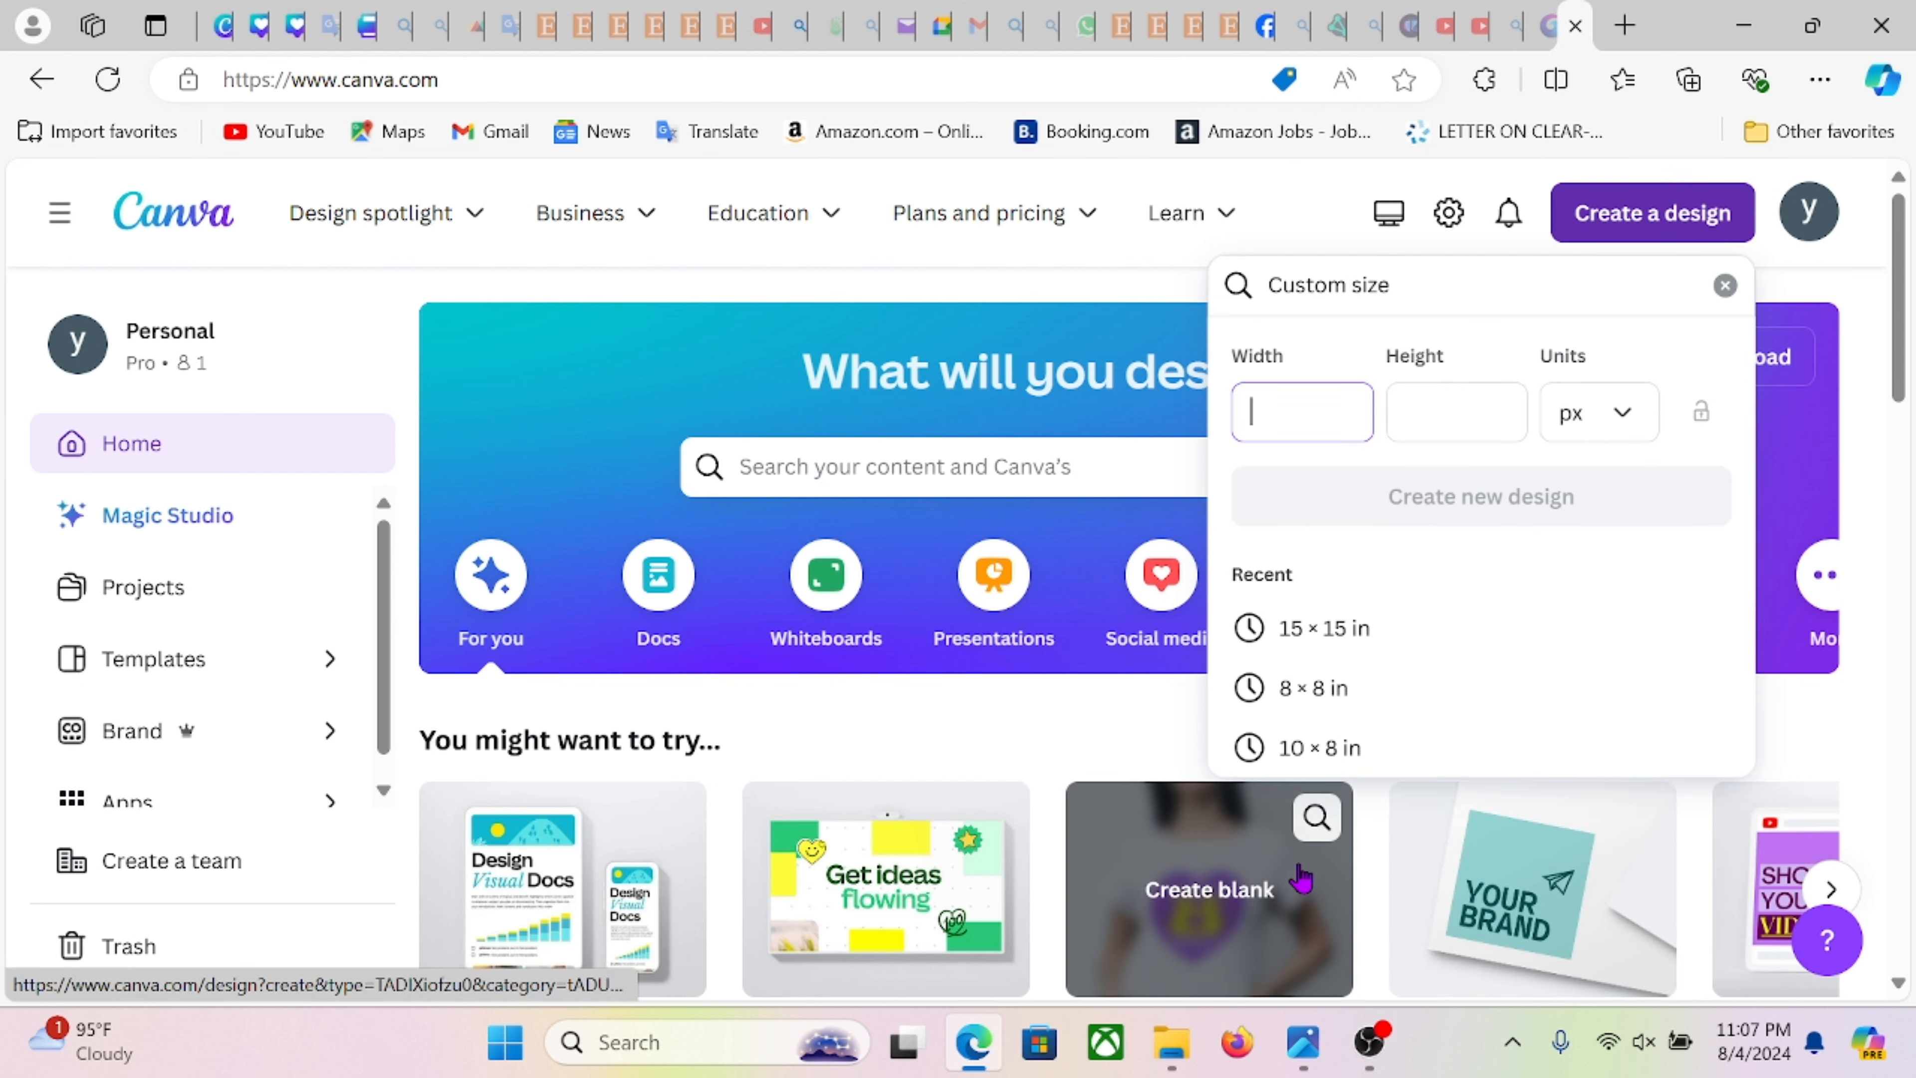
pyautogui.click(1316, 651)
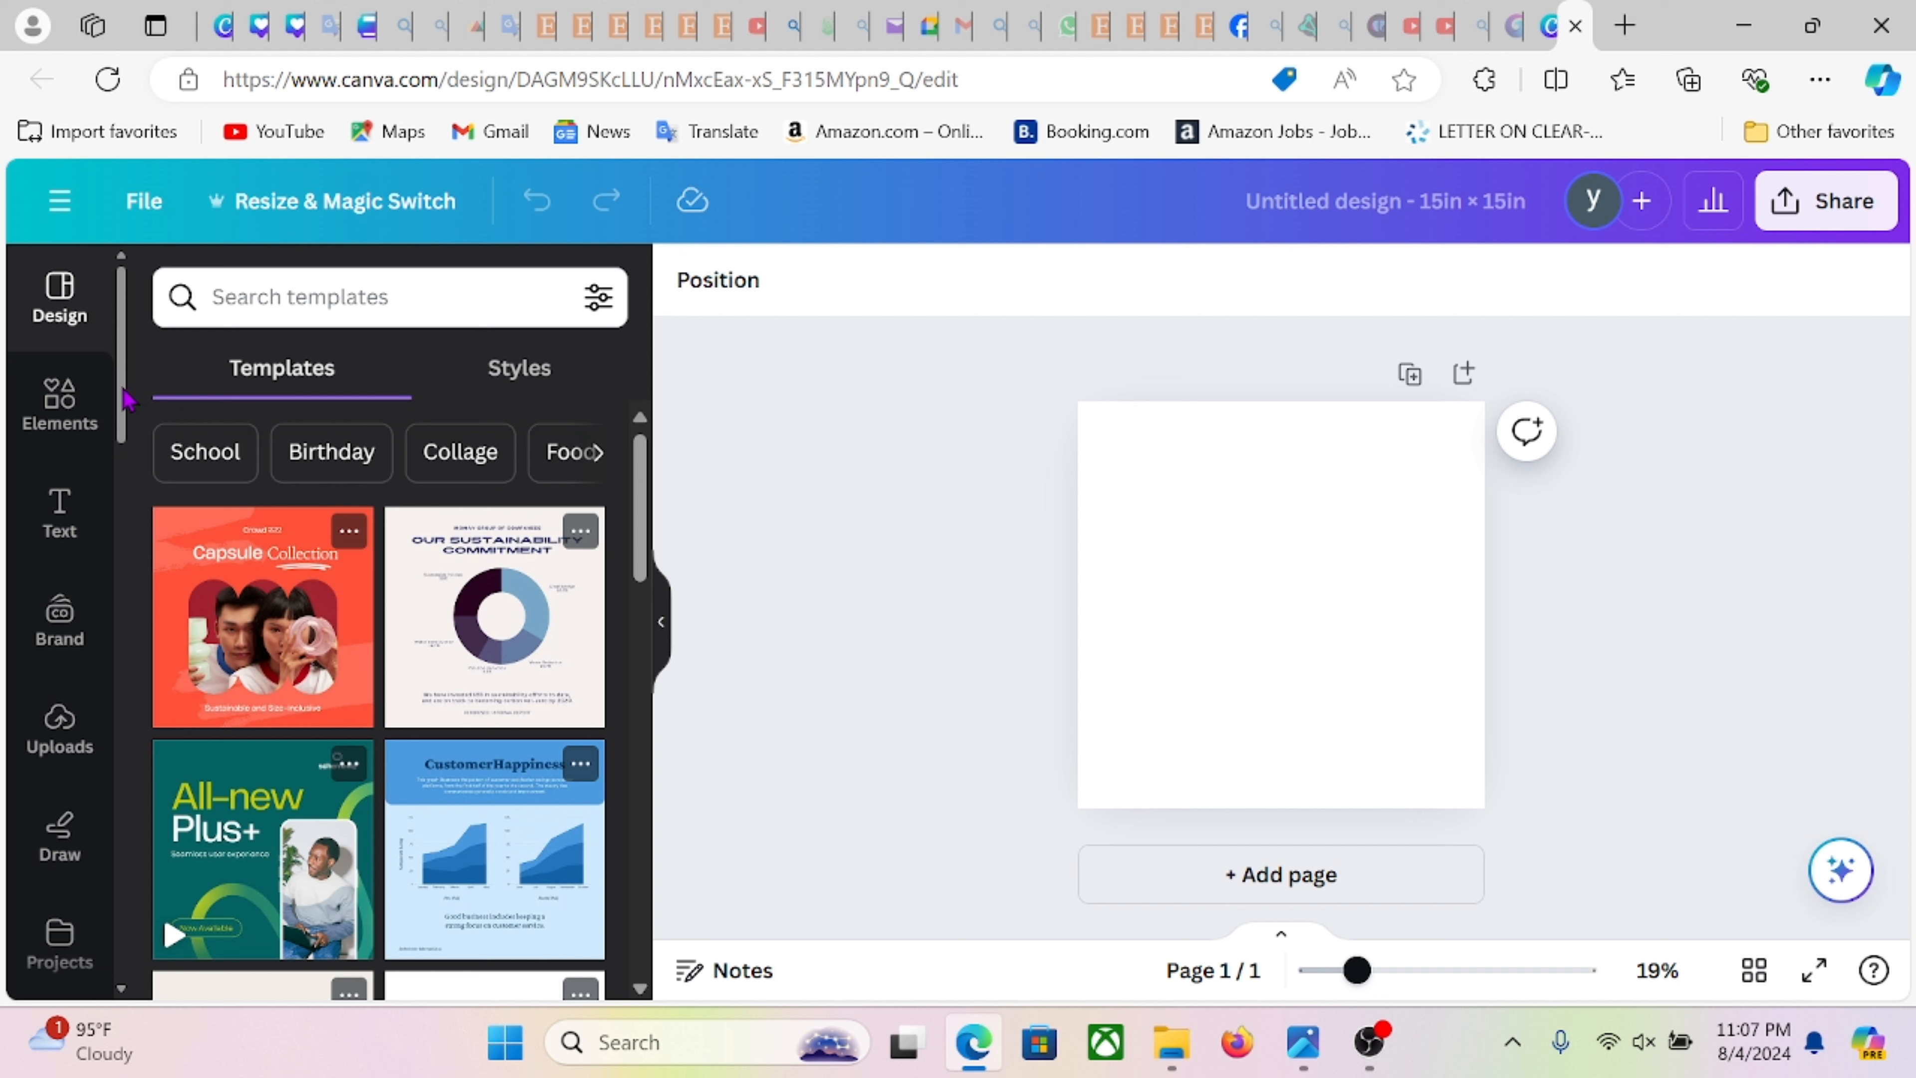
# - Search the Canva apps for "PA", pick the Pattern Maker suggestion and open the Pattern Maker app
pyautogui.moveTo(127, 401); pyautogui.dragTo(124, 470)
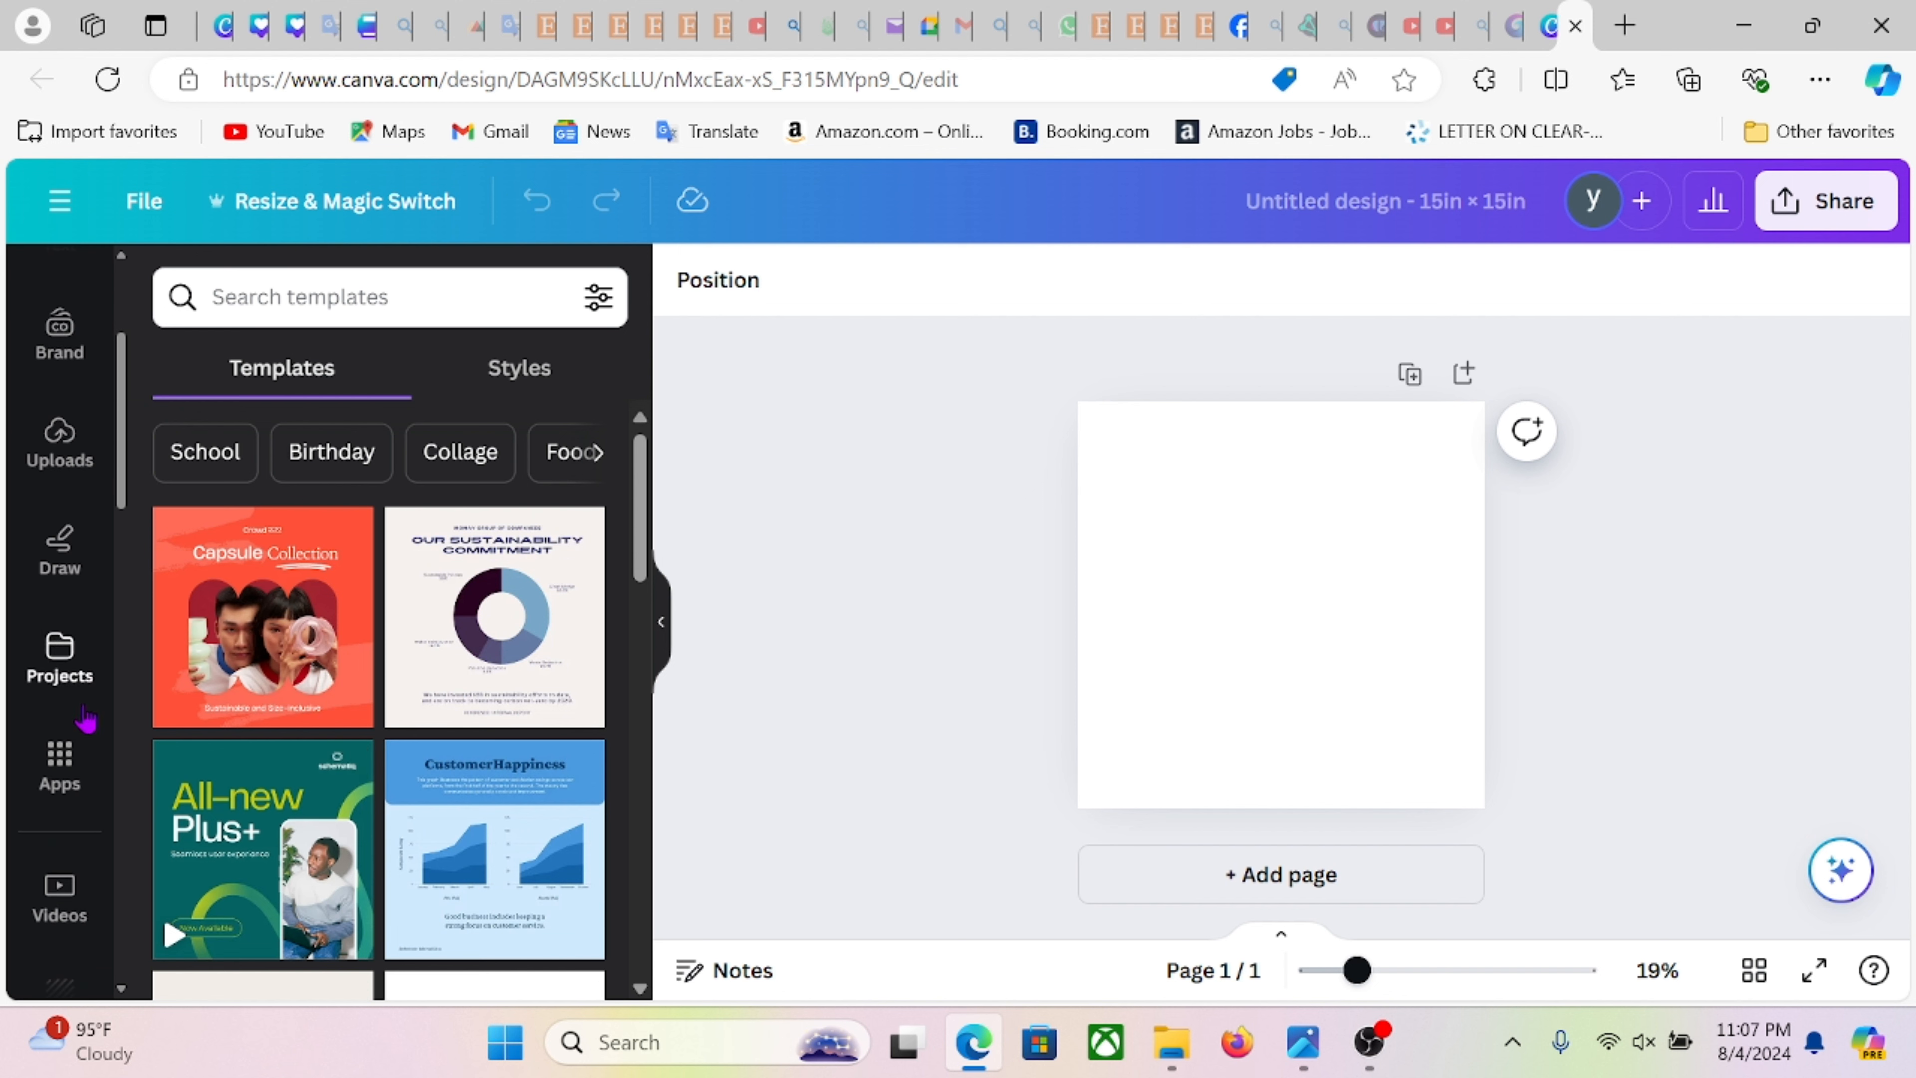
pyautogui.click(65, 764)
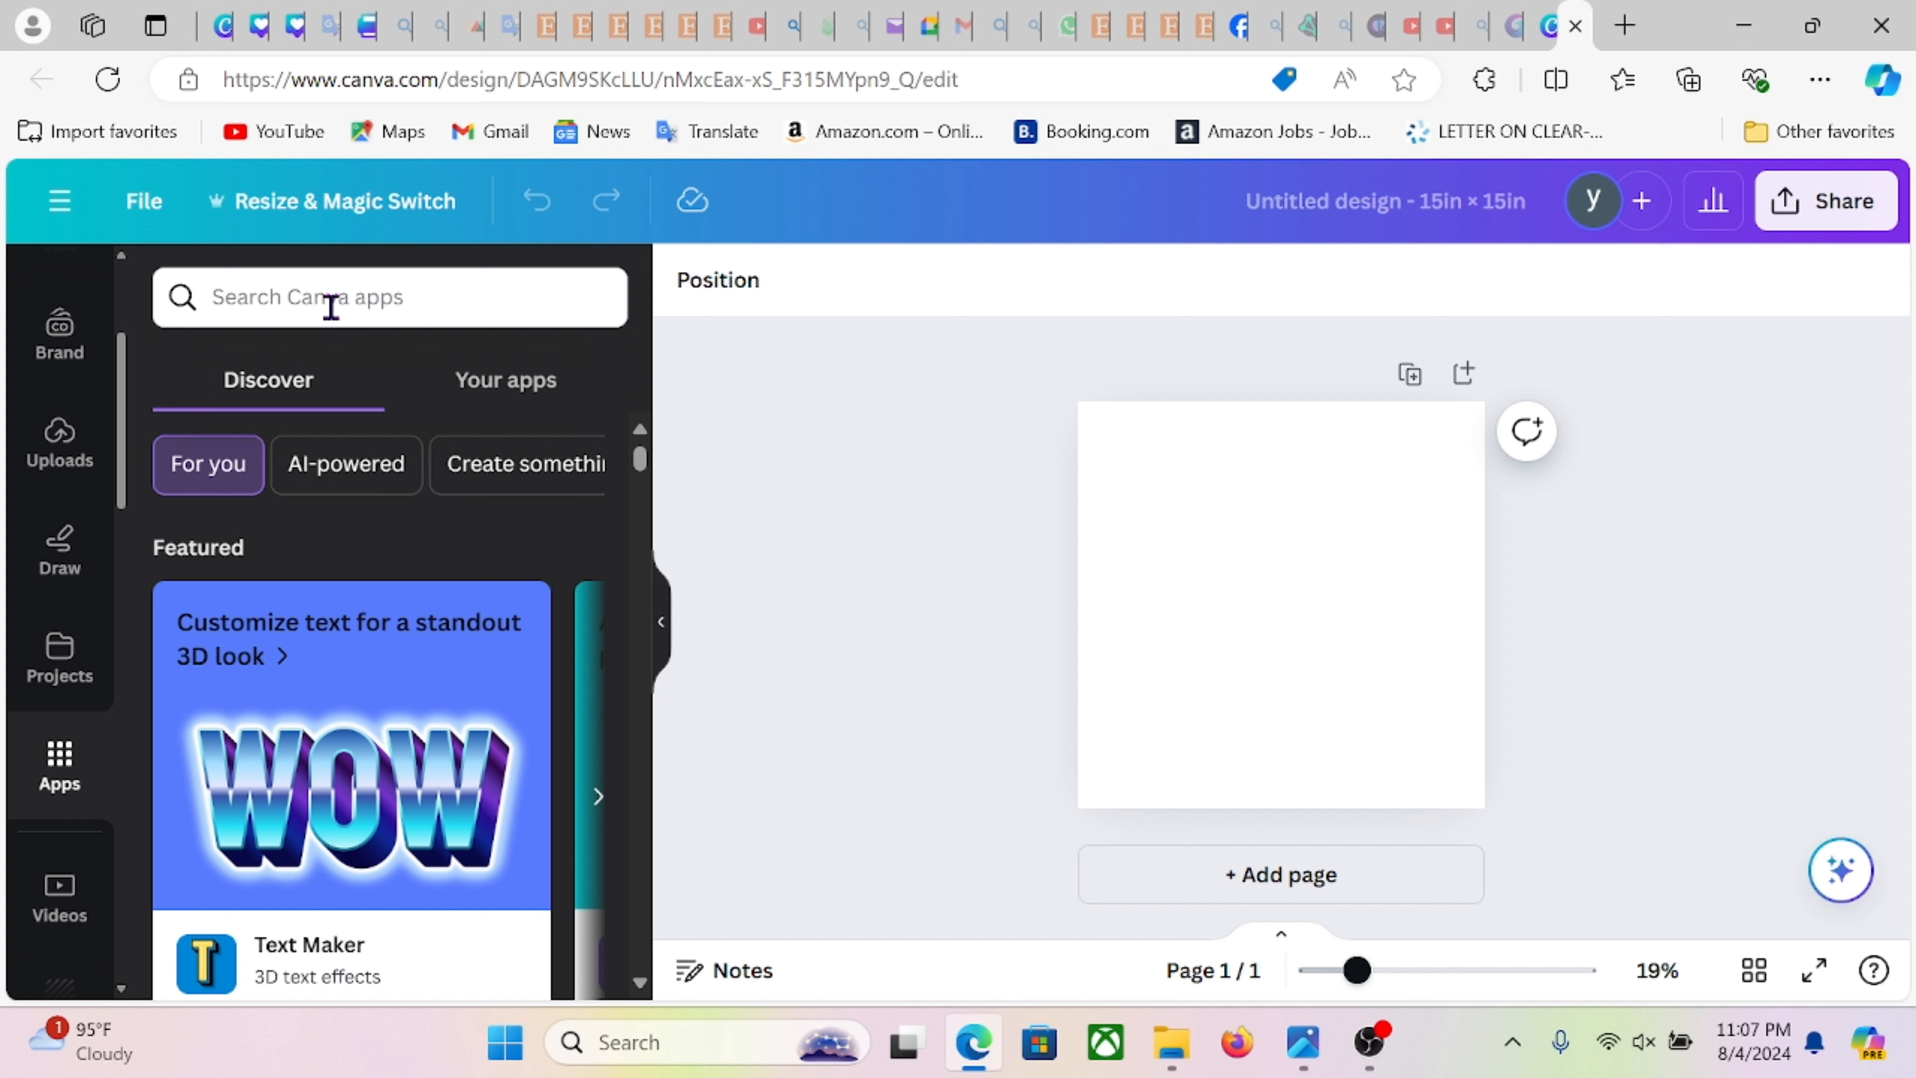
pyautogui.click(330, 306)
pyautogui.write('PA')
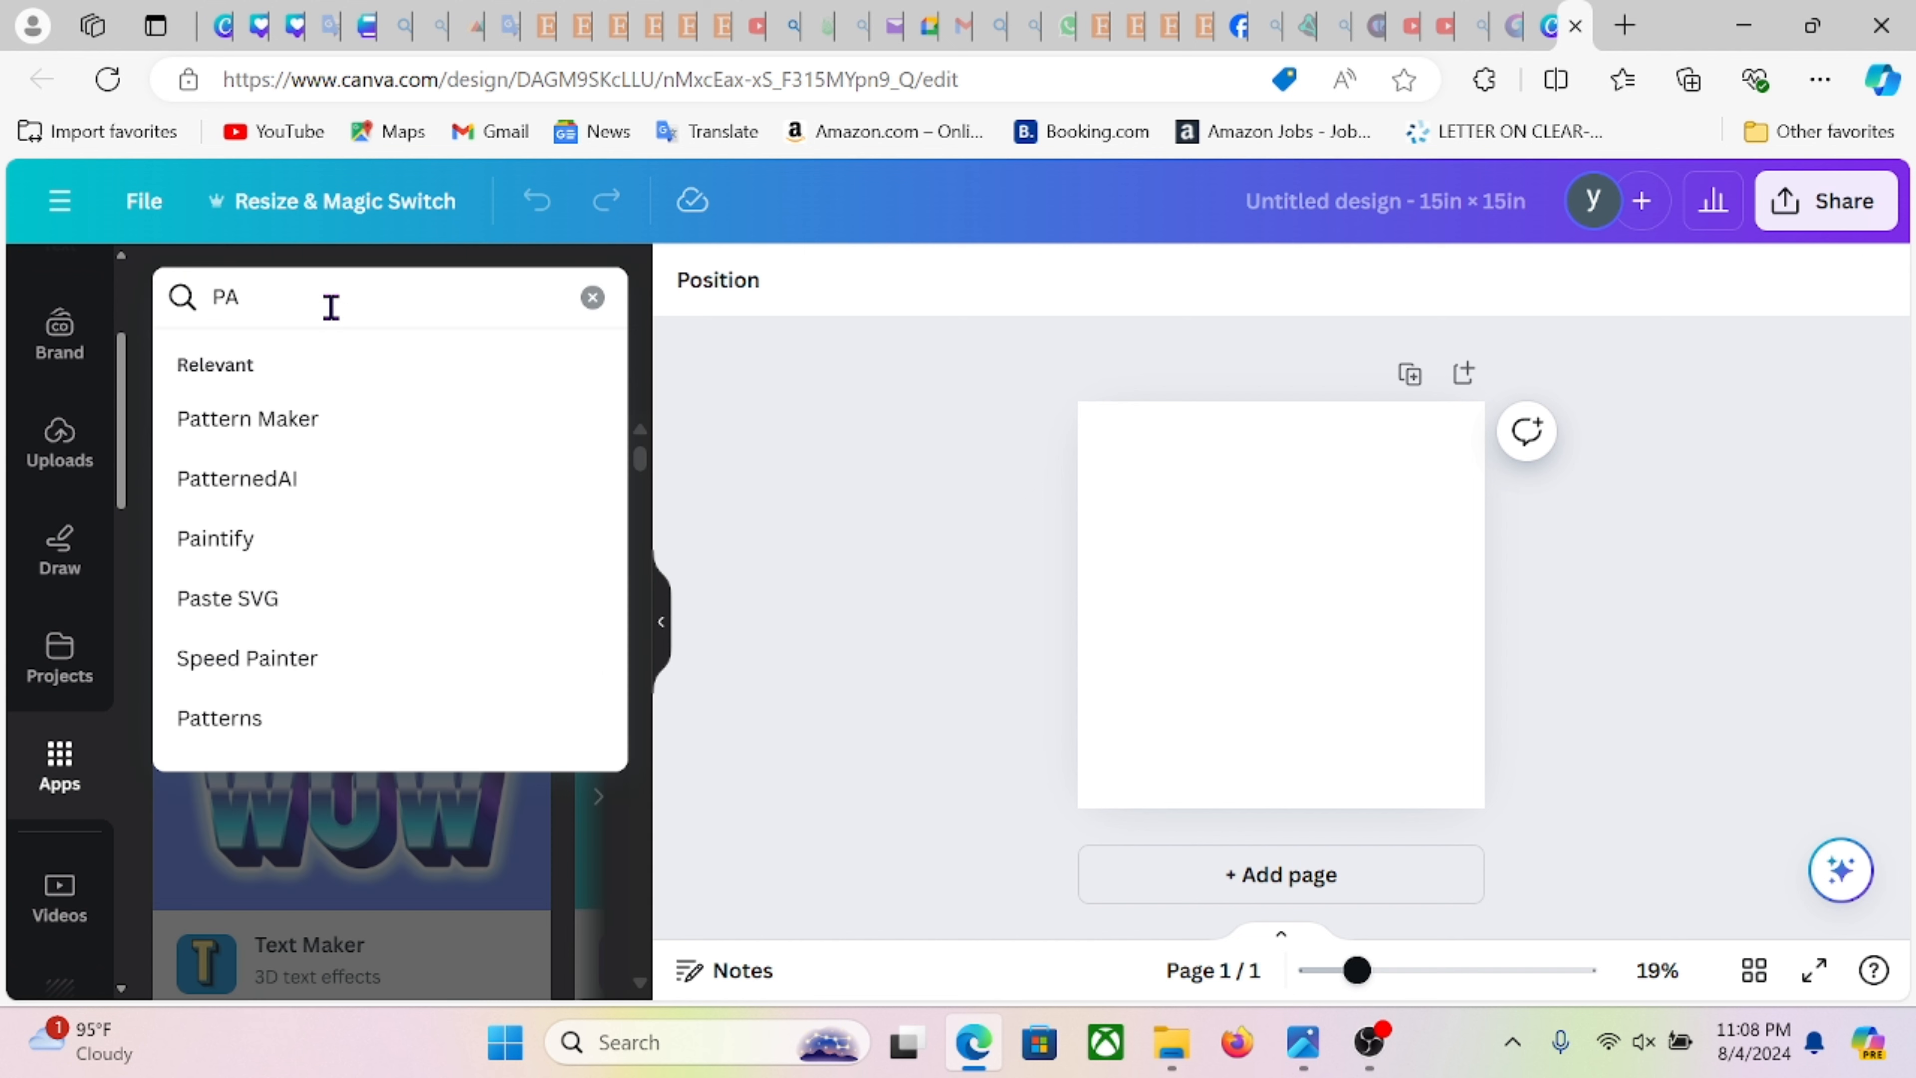
pyautogui.click(310, 415)
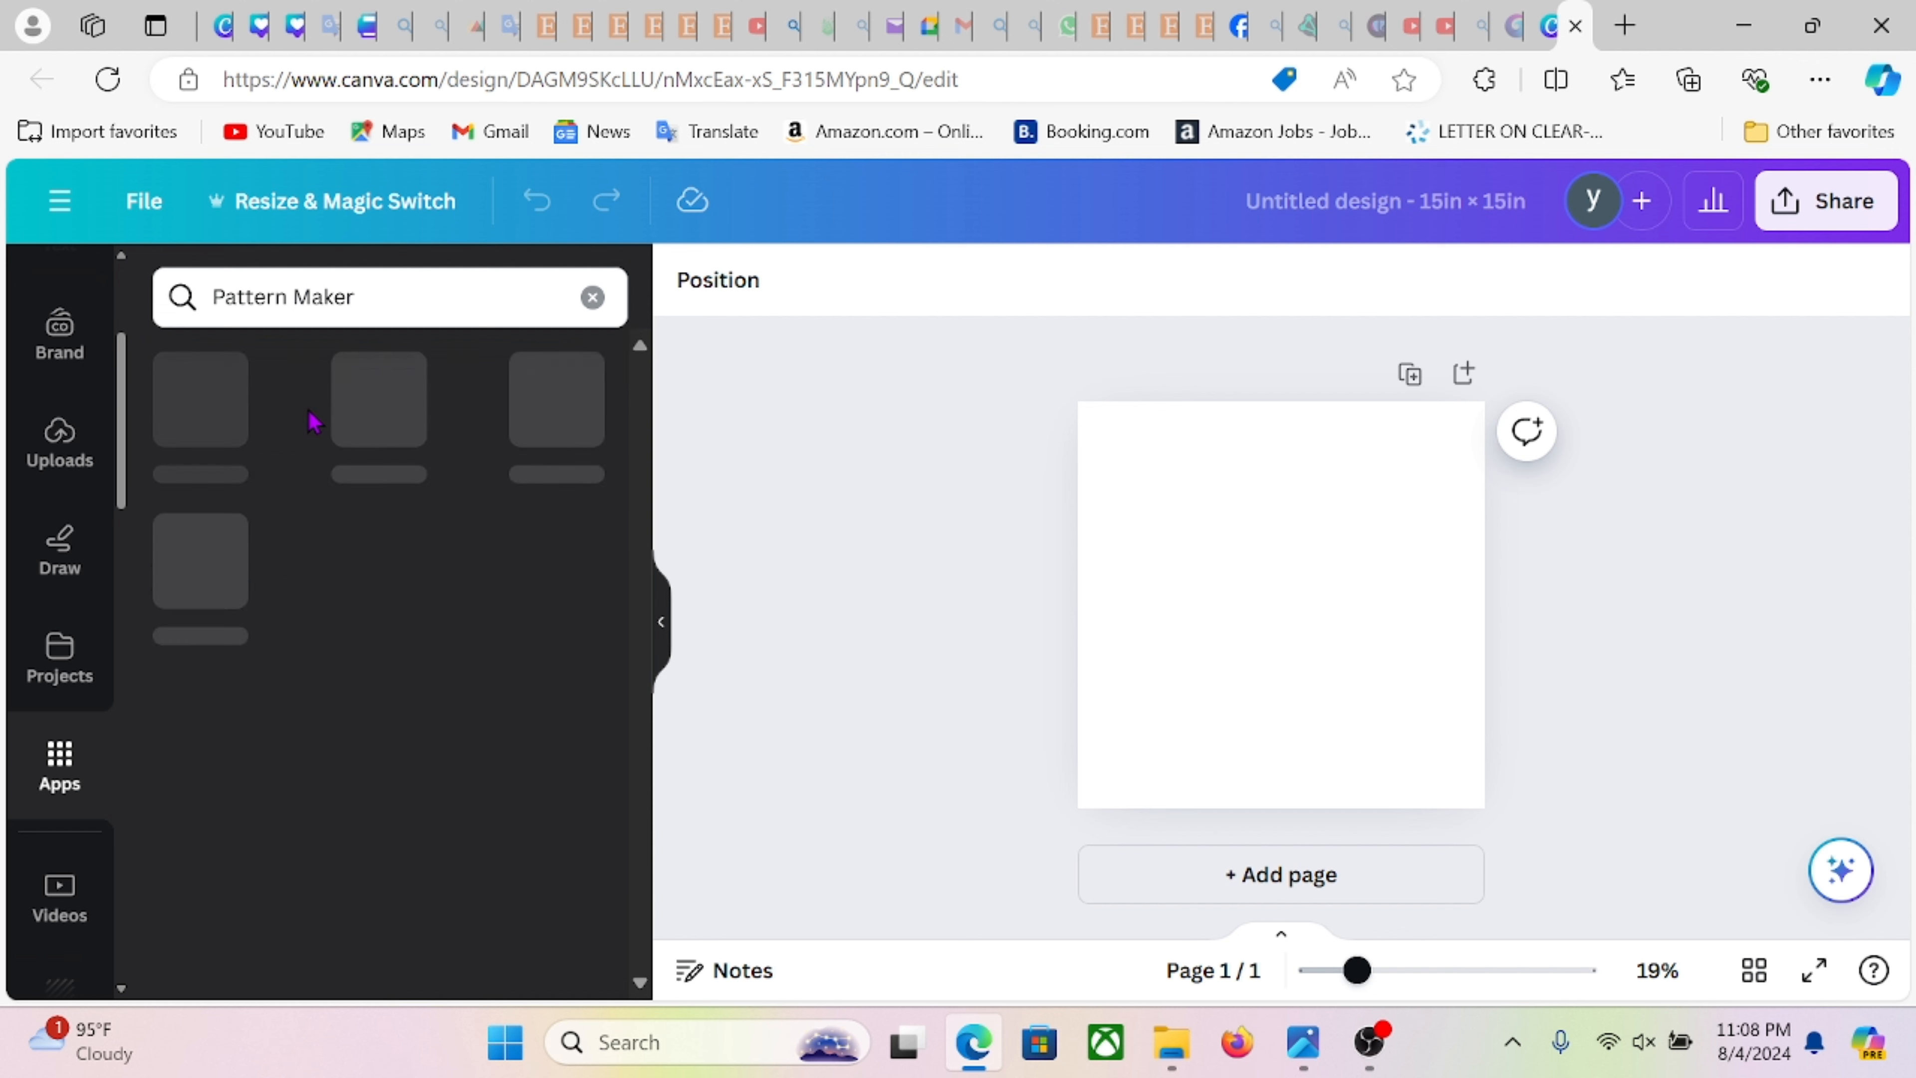
pyautogui.click(223, 426)
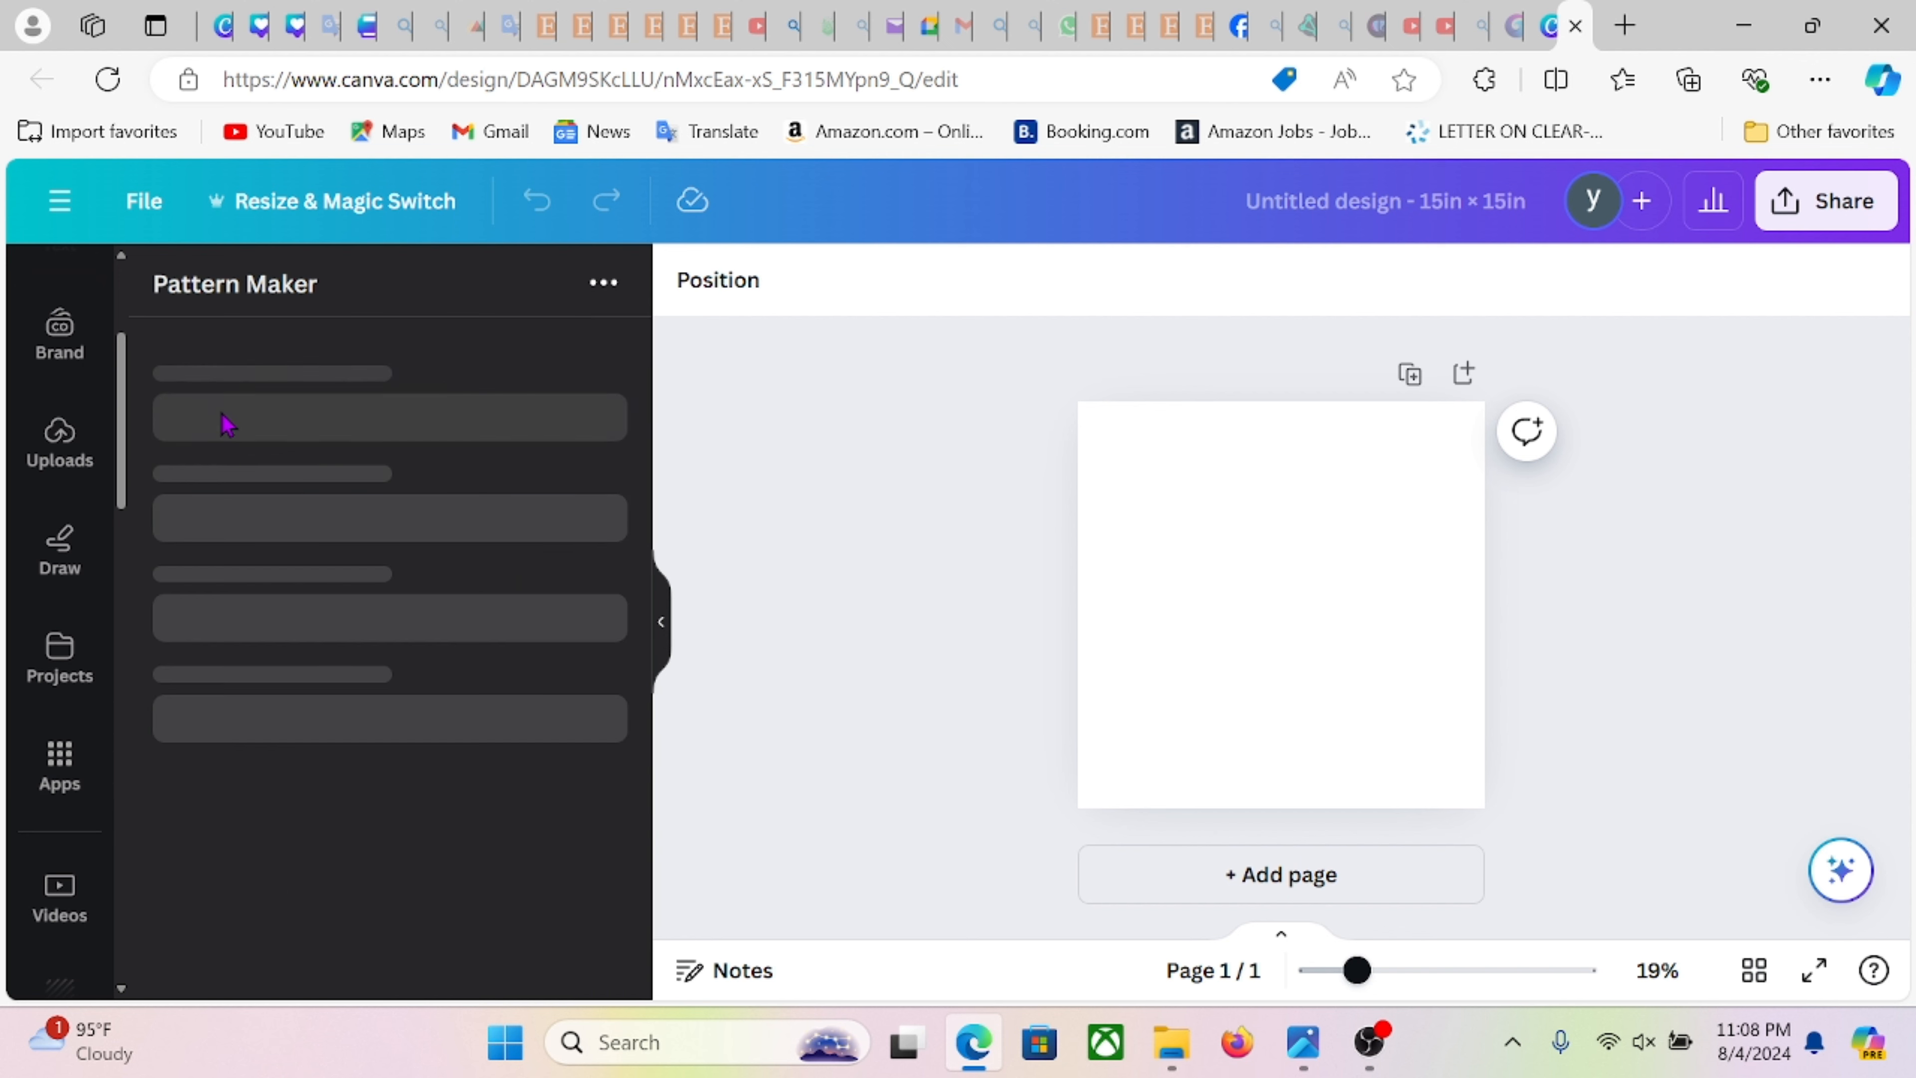
# - Start choosing an image file to create a pattern from
pyautogui.click(326, 477)
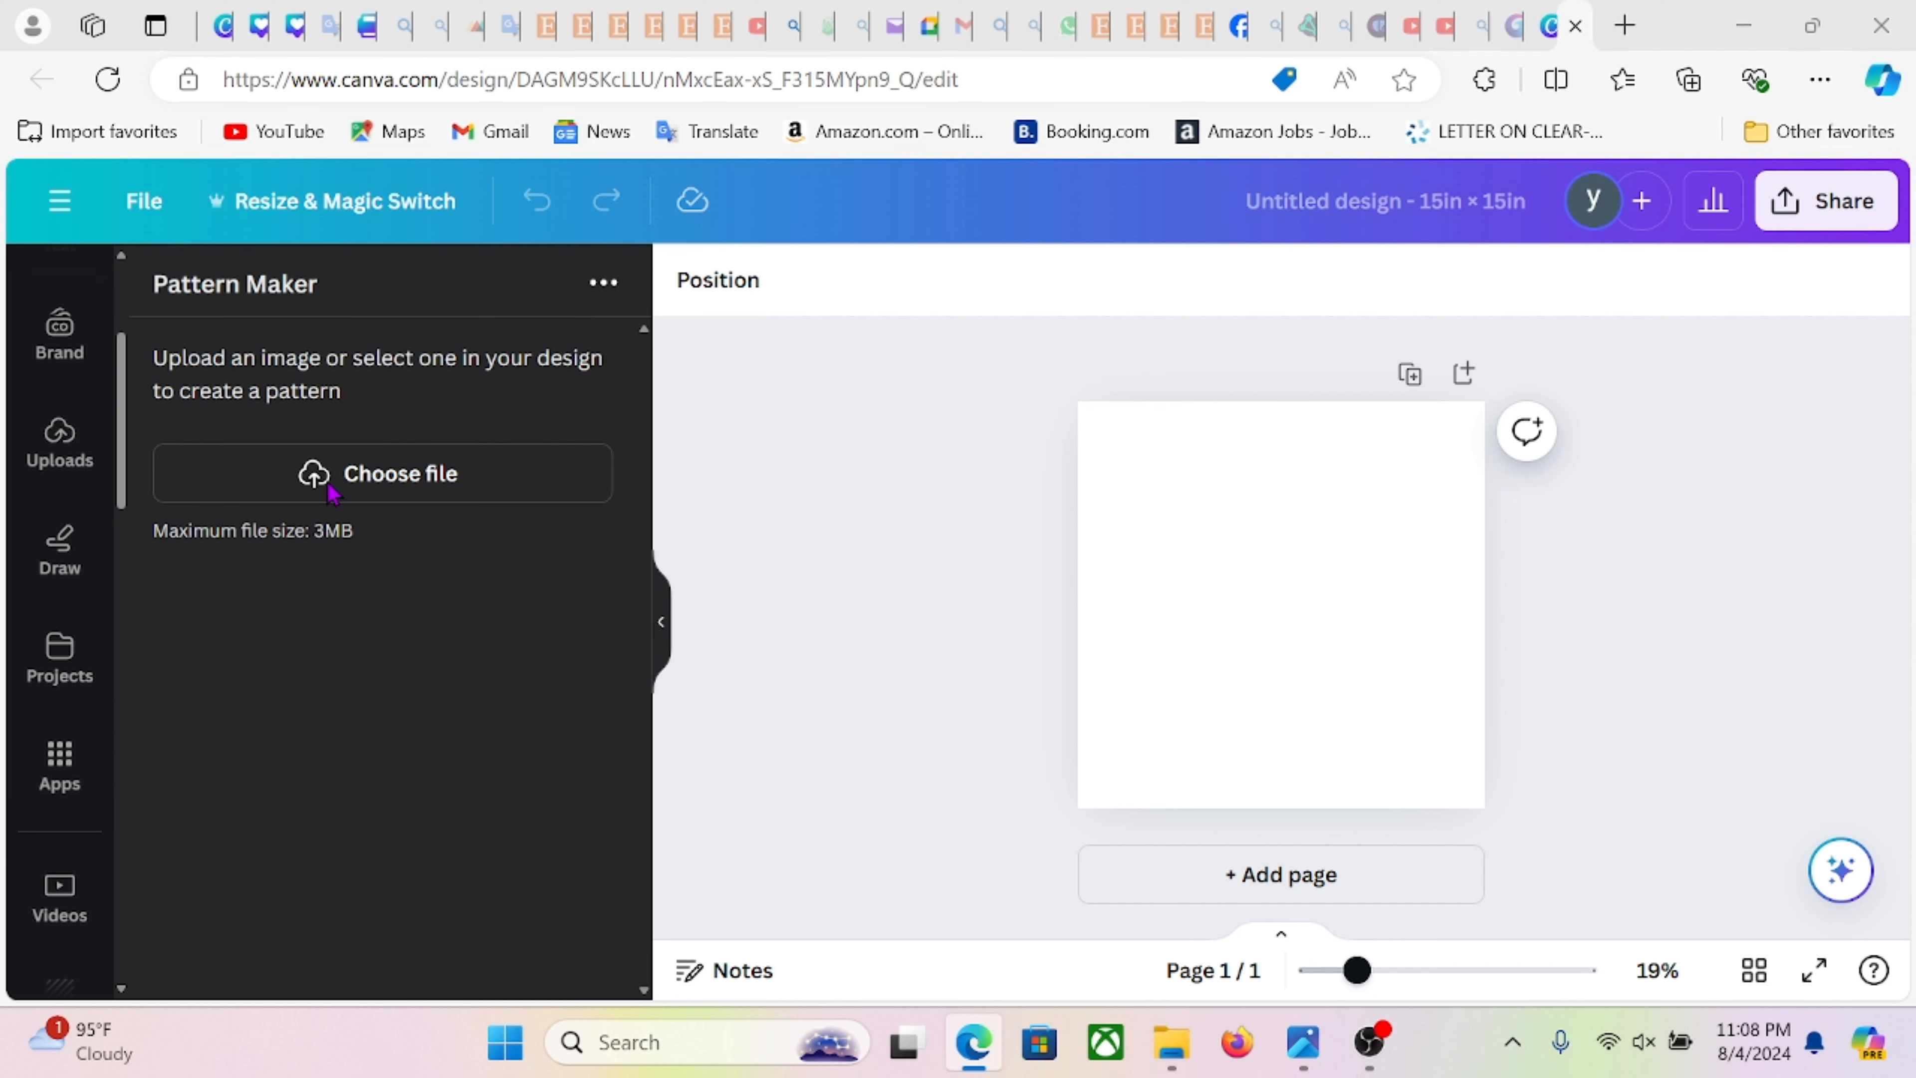